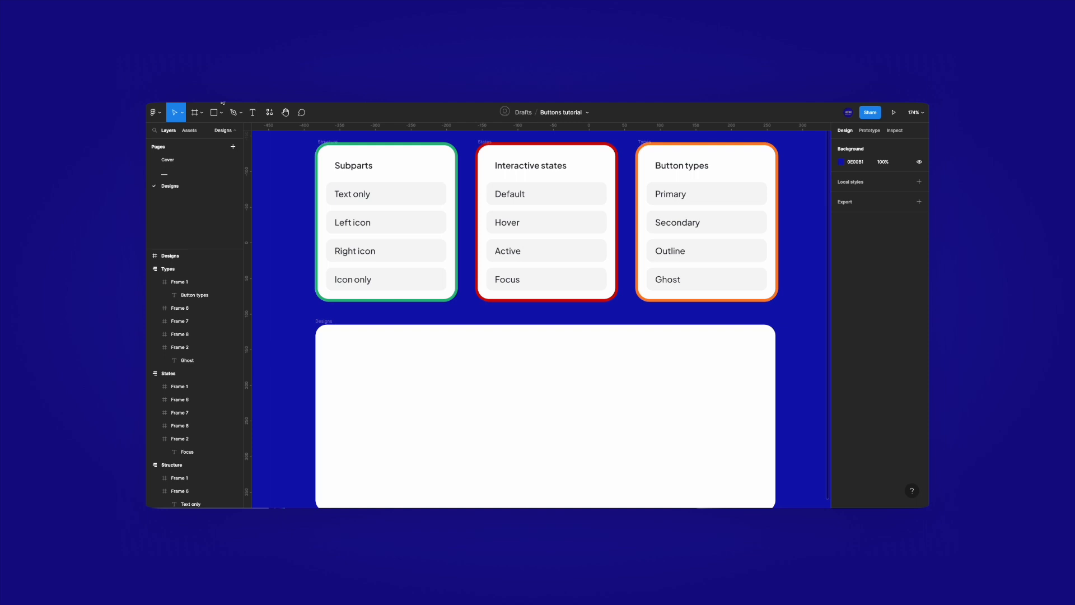
Check in the file's library list that the Modular Design System Foundations library is enabled
left_click(189, 131)
left_click(233, 148)
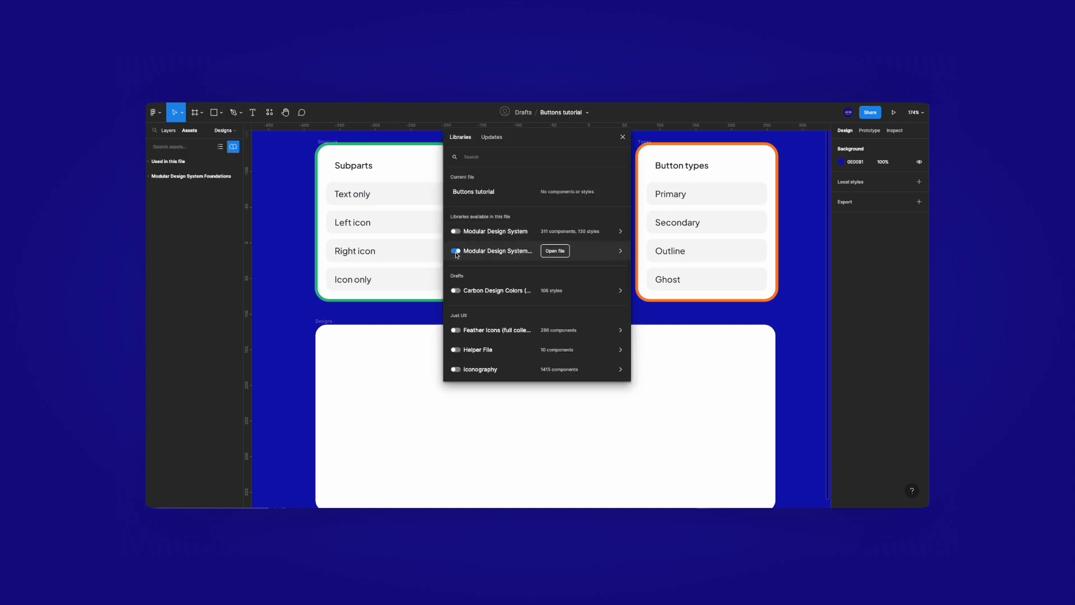
left_click(622, 136)
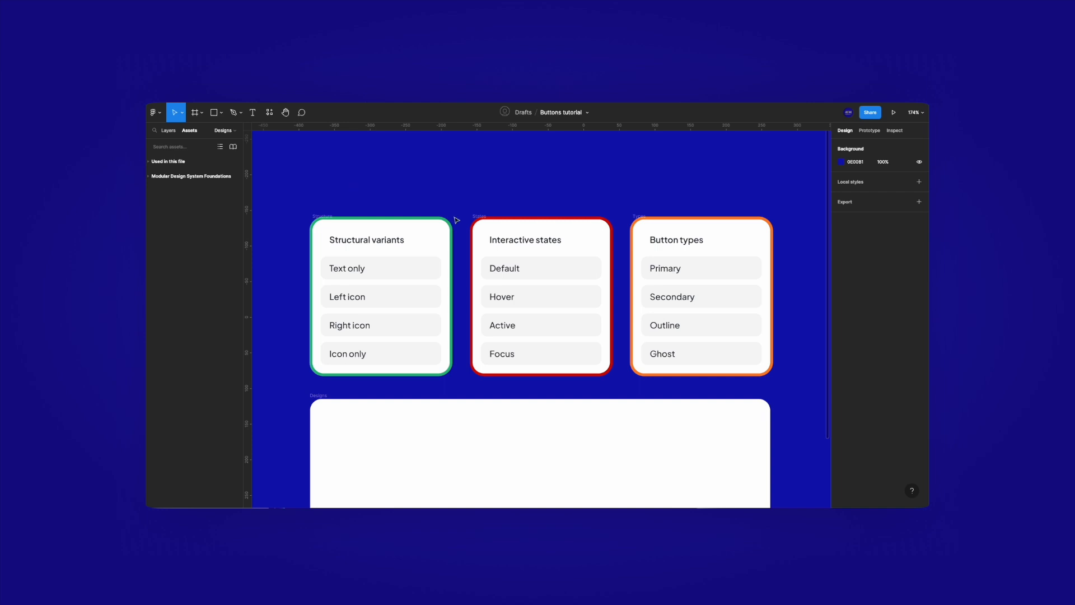
Rename the Active entry in the Interactive states list to "Pressed"
double_click(502, 326)
type("Pressed")
key("Escape")
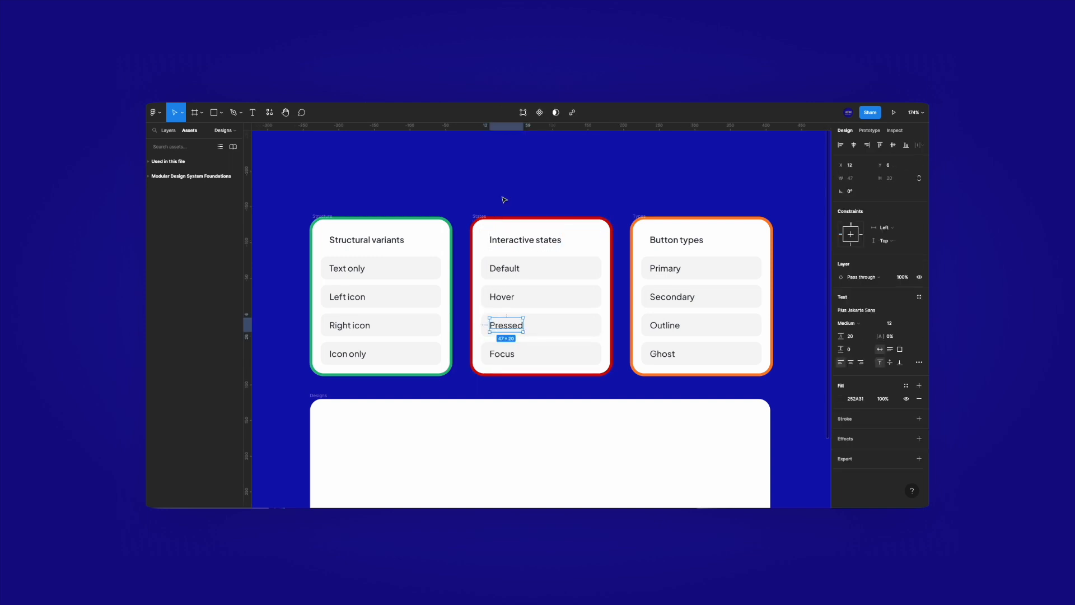
key("Escape")
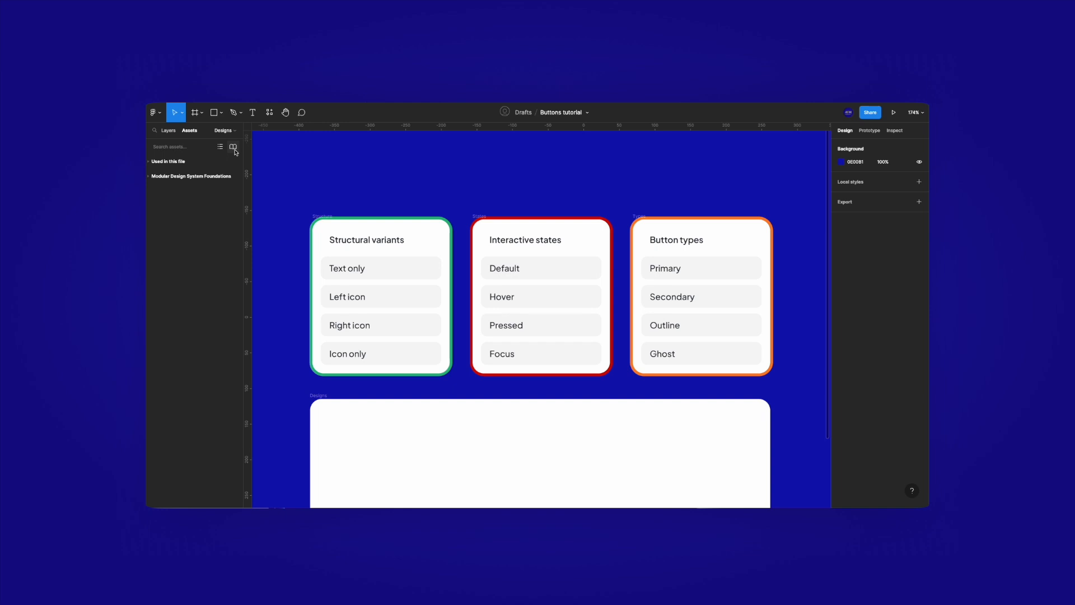
Draw a frame about 116 × 40 near the upper-left corner of the white Designs frame
scroll(455, 168, "down", 2)
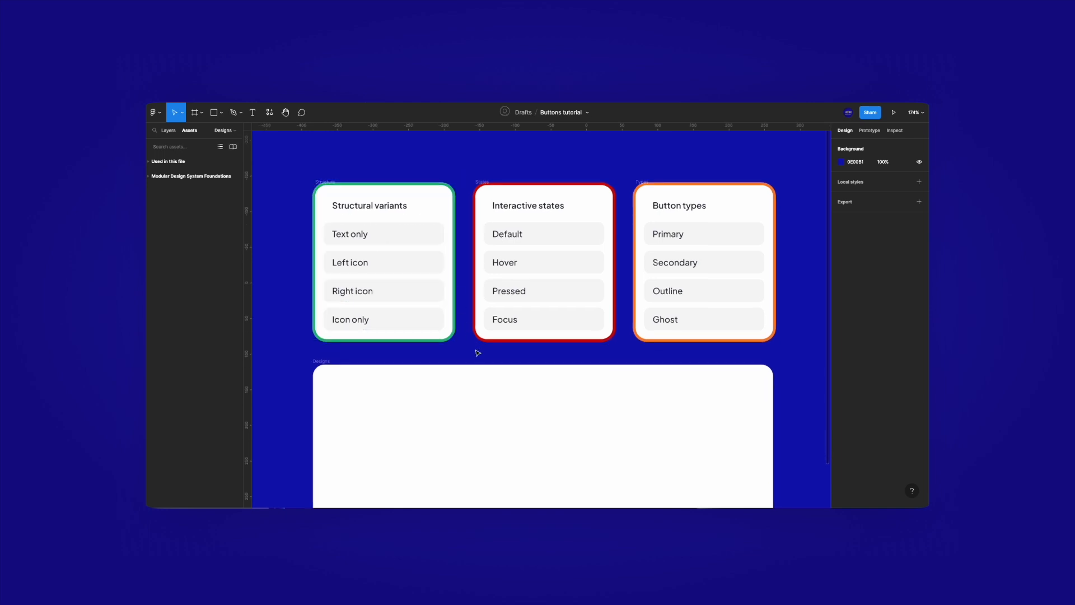
scroll(474, 347, "down", 1)
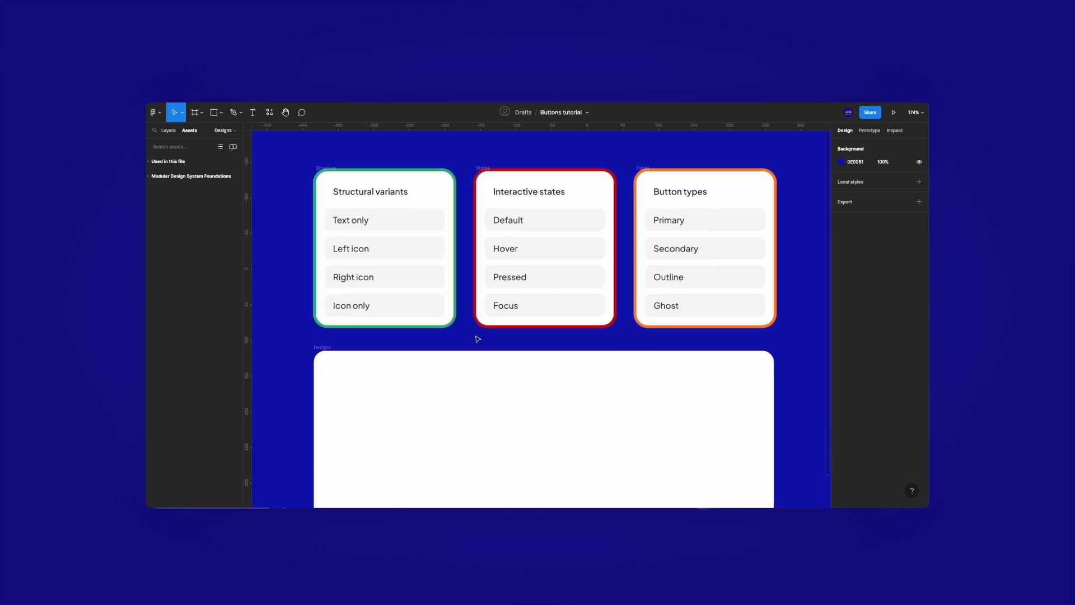
left_click_drag(473, 336, 473, 290)
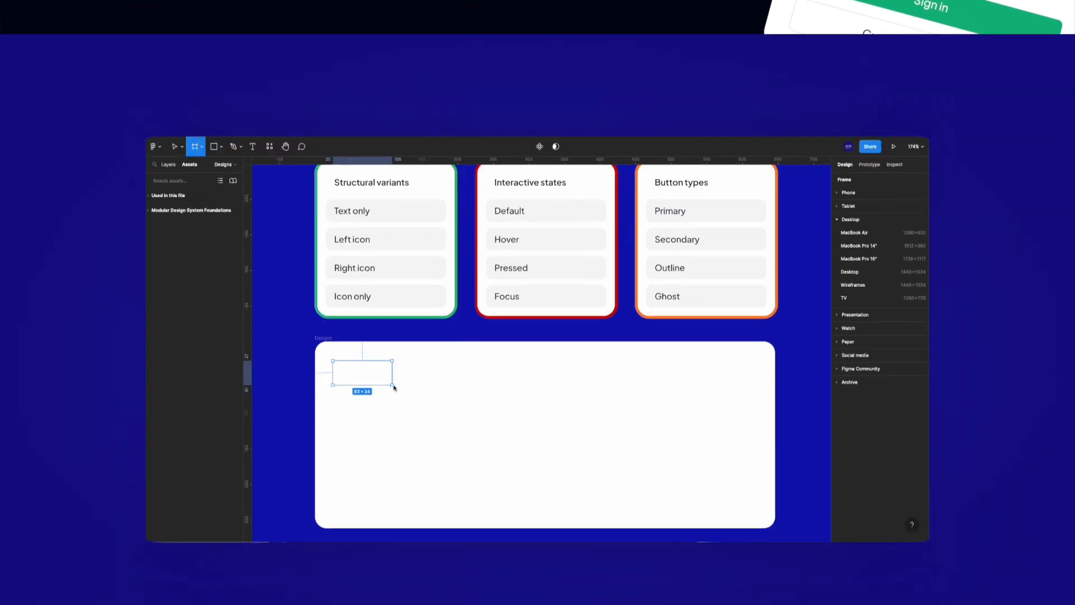
left_click_drag(394, 384, 421, 342)
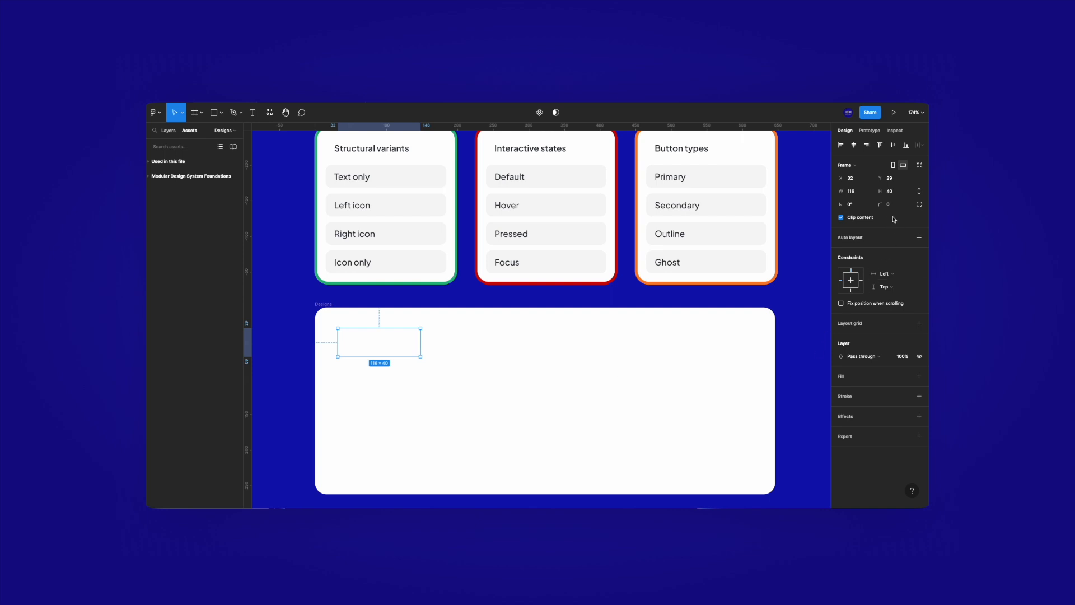
Fill the new frame with the Green/500 color style
left_click(906, 375)
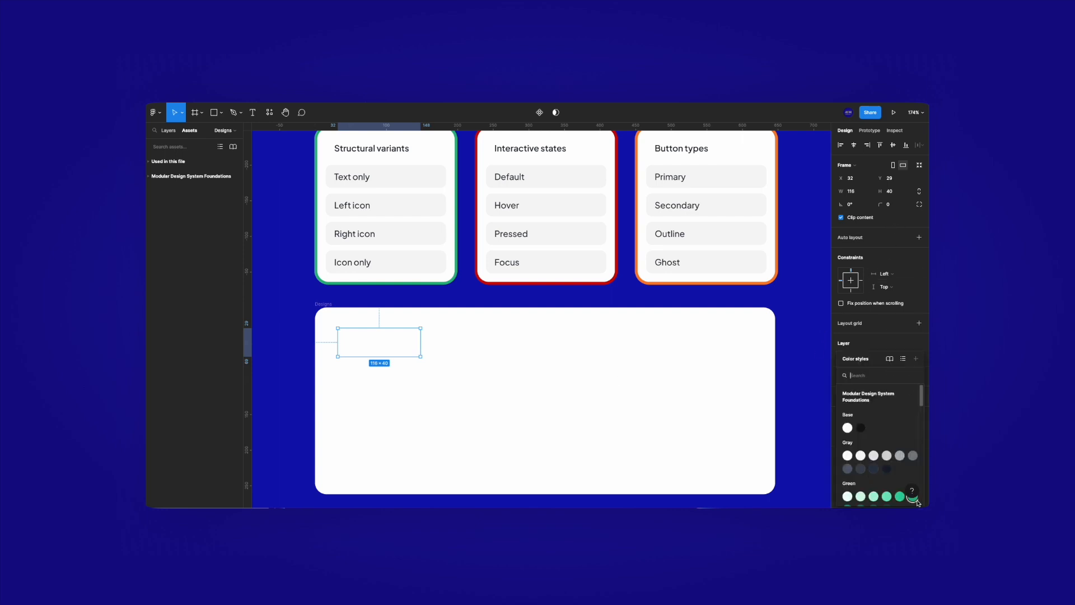
scroll(921, 408, "down", 3)
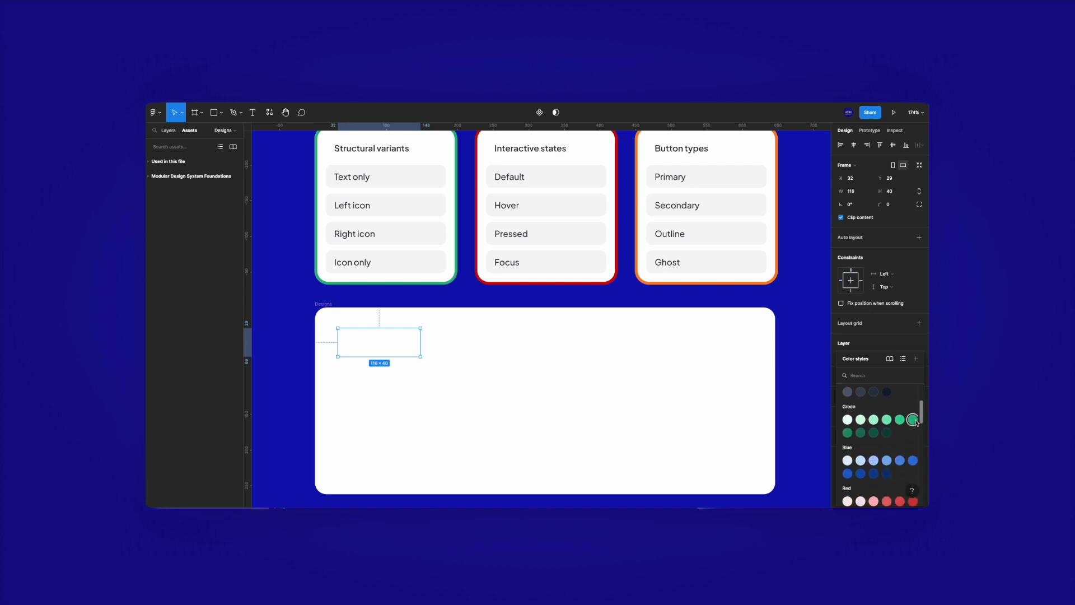
left_click(914, 418)
Set the green frame's corner radius to 8 and move it slightly to about X 39, Y 33
left_click(889, 206)
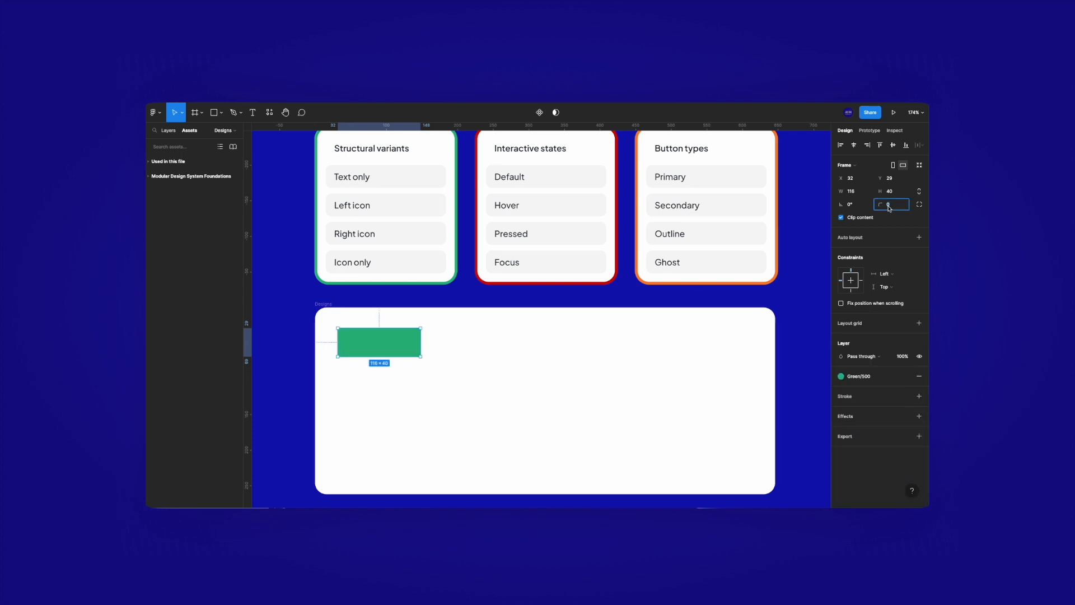
type("8")
key("Return")
left_click_drag(353, 353, 358, 356)
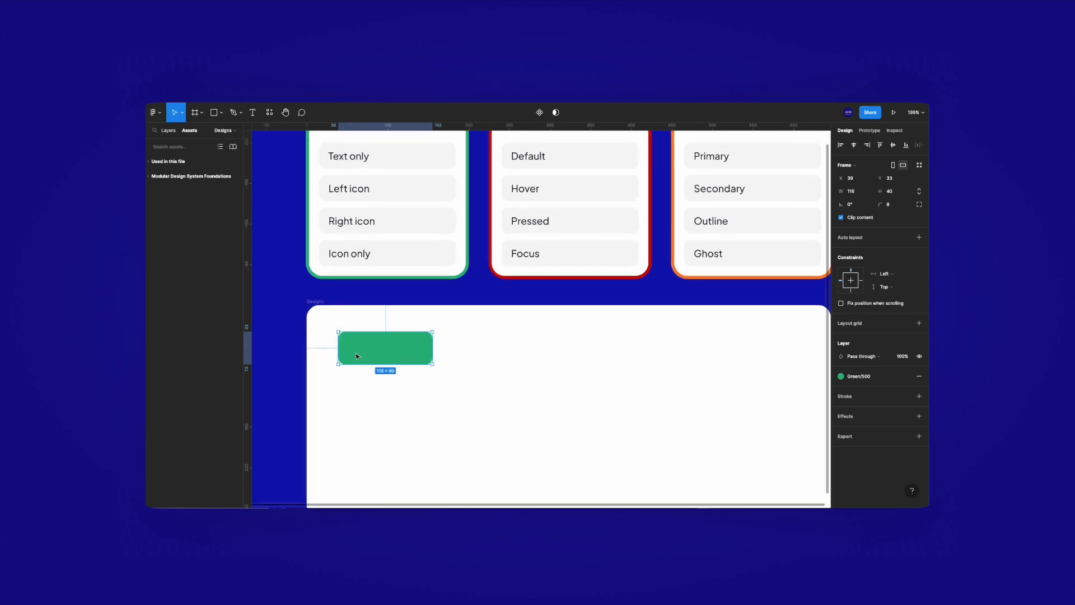
Add the text "Button" inside the green frame and center it horizontally and vertically
scroll(358, 355, "up", 5)
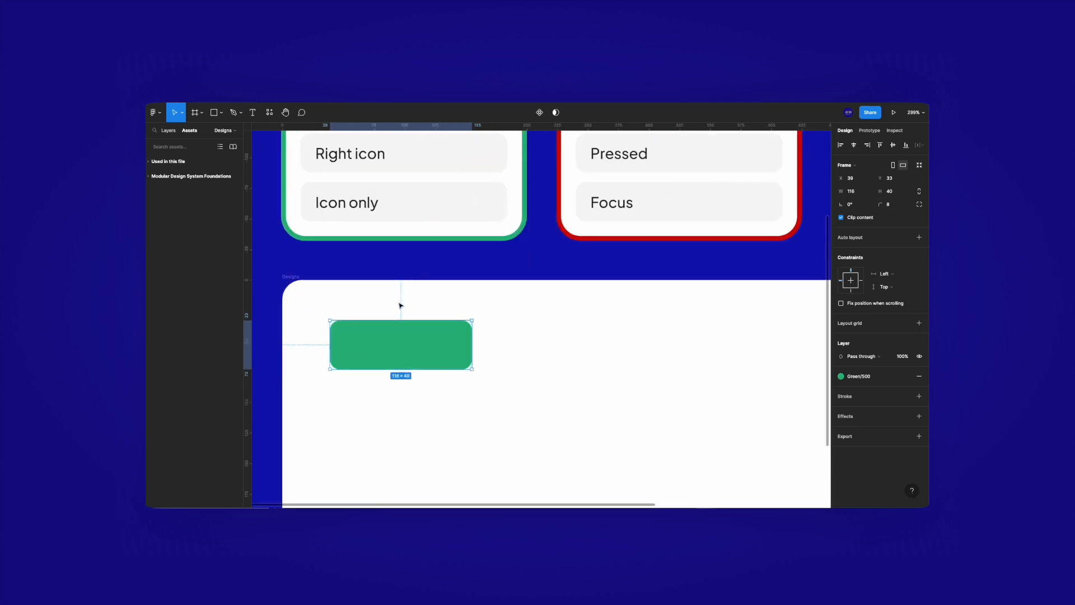
left_click(391, 310)
key("t")
left_click(360, 349)
type("Button")
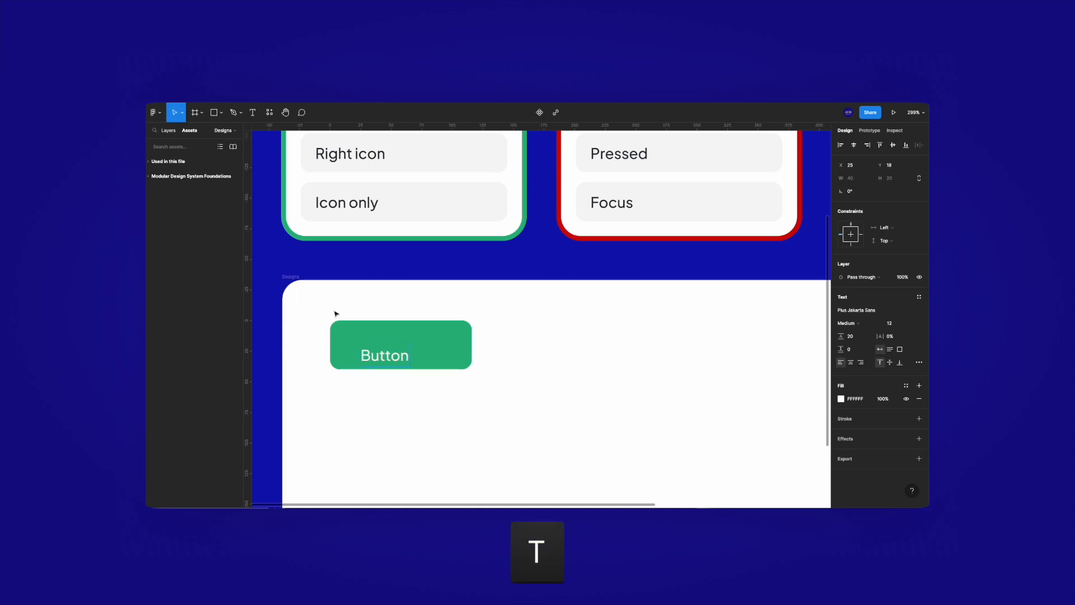
key("Escape")
left_click_drag(375, 354, 400, 349)
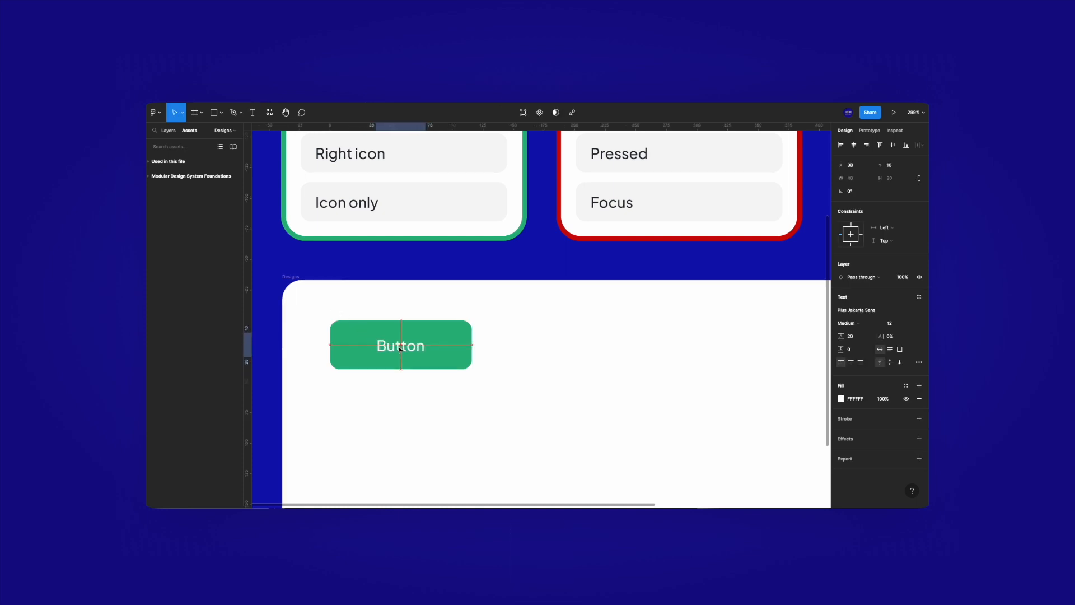
Apply the Body/Body Medium Semi Bold text style to the Button label
left_click(918, 297)
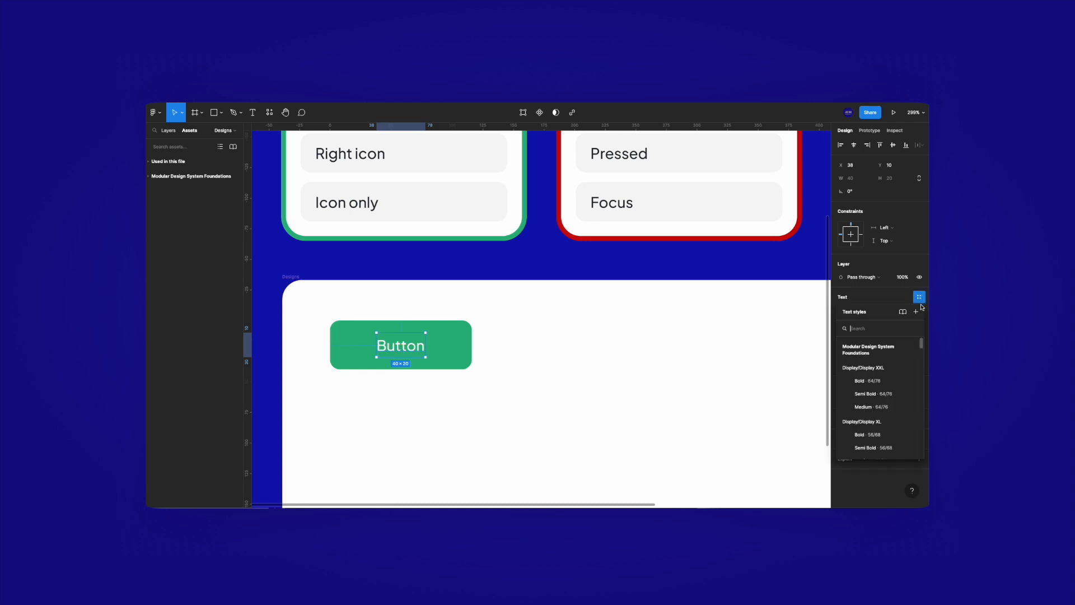
left_click_drag(921, 346, 918, 408)
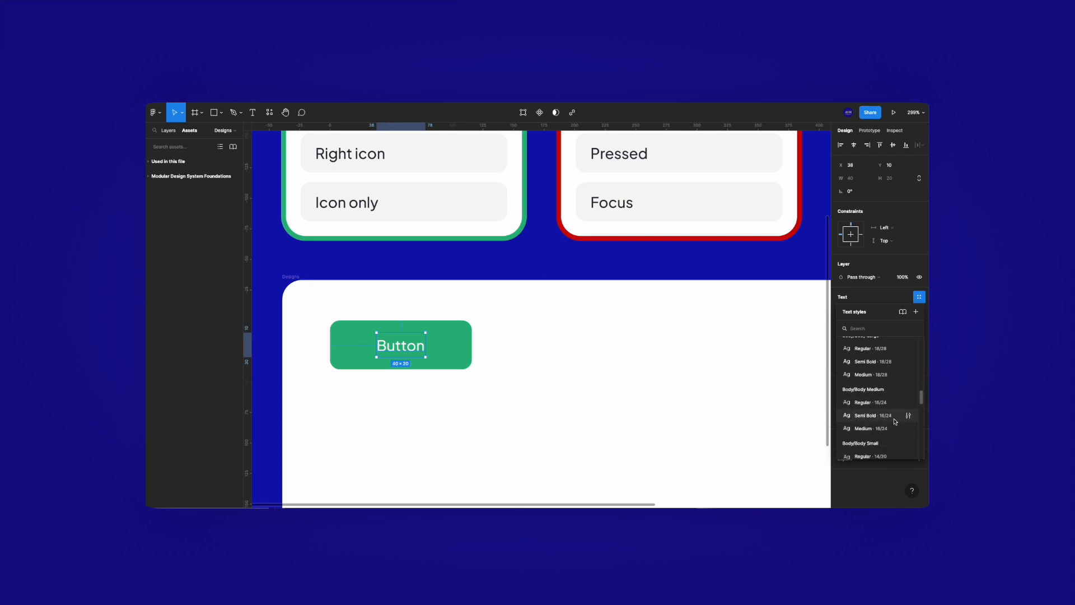
left_click(894, 421)
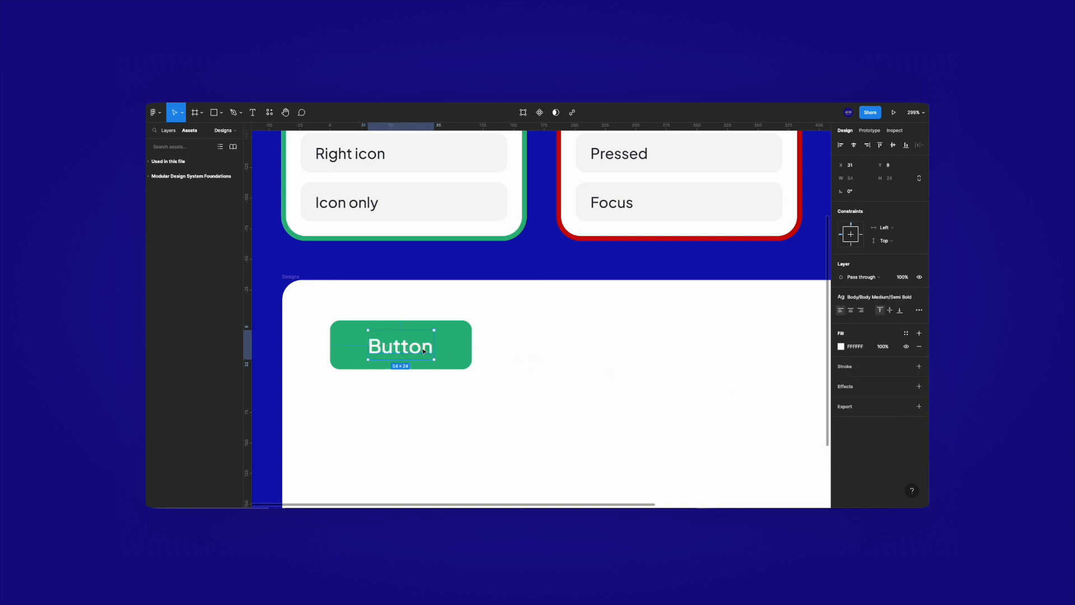
Measure the spacing between the Button label and the edges of its green frame
left_click(508, 360)
left_click(417, 348)
double_click(413, 347)
key("alt")
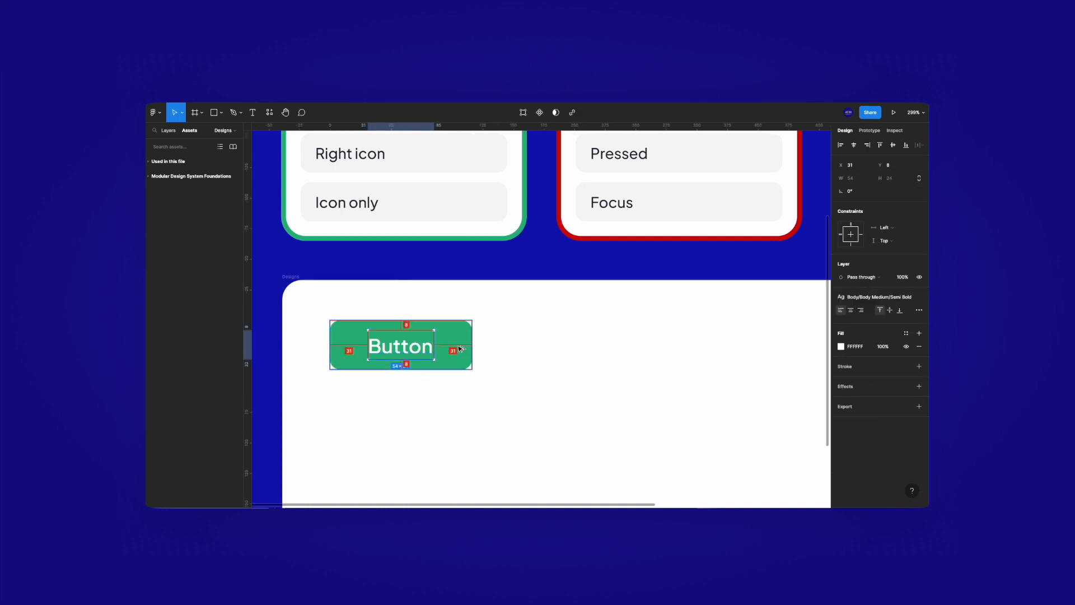
left_click(510, 354)
double_click(404, 346)
key("alt")
Add auto layout to the green button frame and set its horizontal padding to 16
key("Escape")
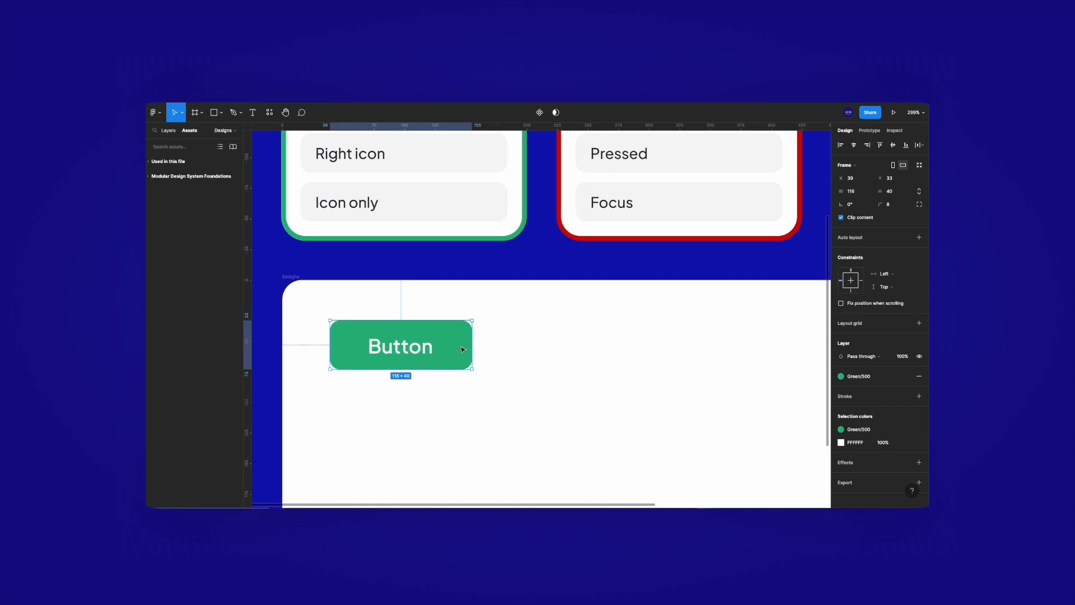
key("shift+a")
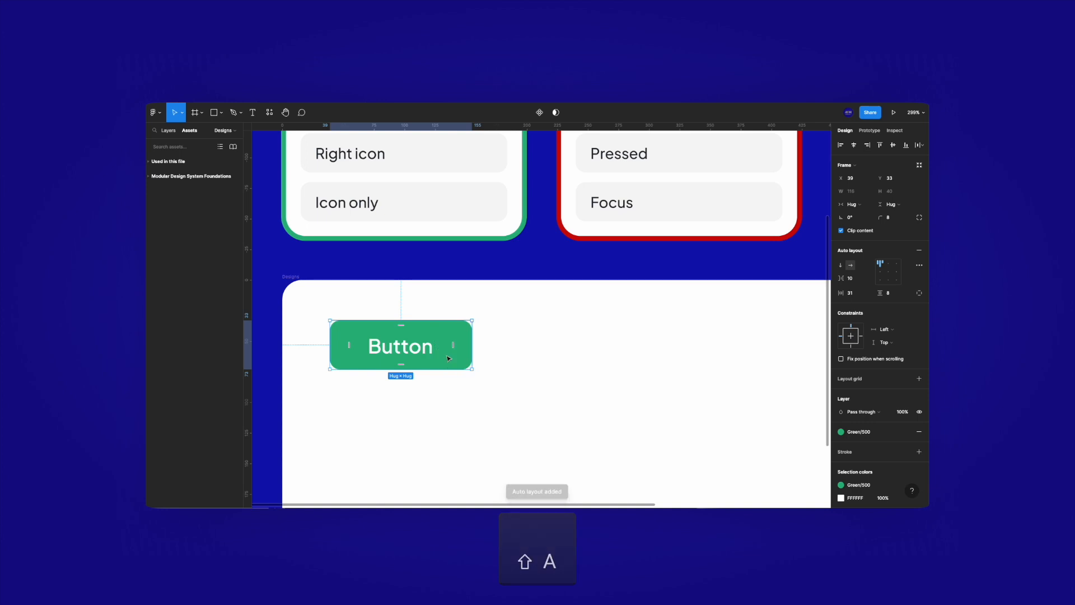
left_click(860, 295)
type("16")
key("Return")
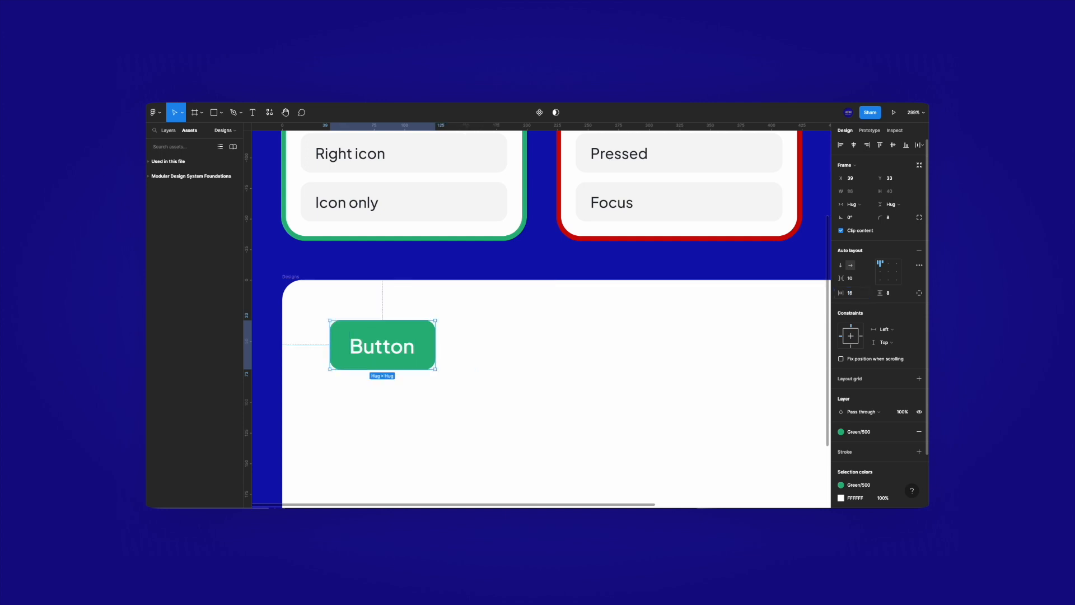
Duplicate the button twice, placing the copies side by side to the right of the original
left_click(424, 268)
scroll(381, 295, "down", 1)
scroll(380, 295, "up", 4)
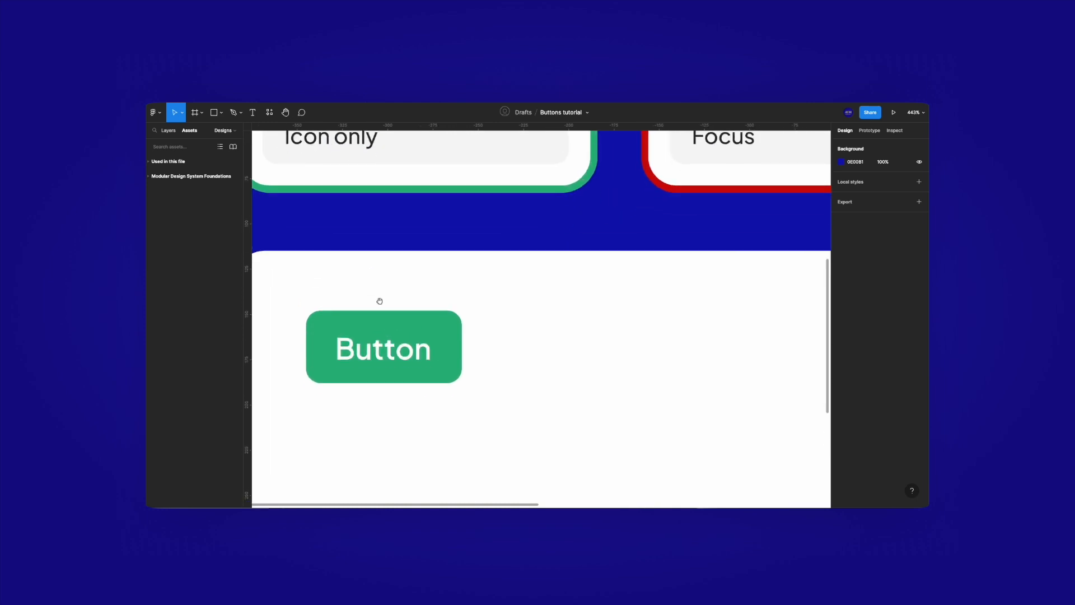
scroll(382, 305, "down", 1)
left_click(389, 321)
left_click(389, 321)
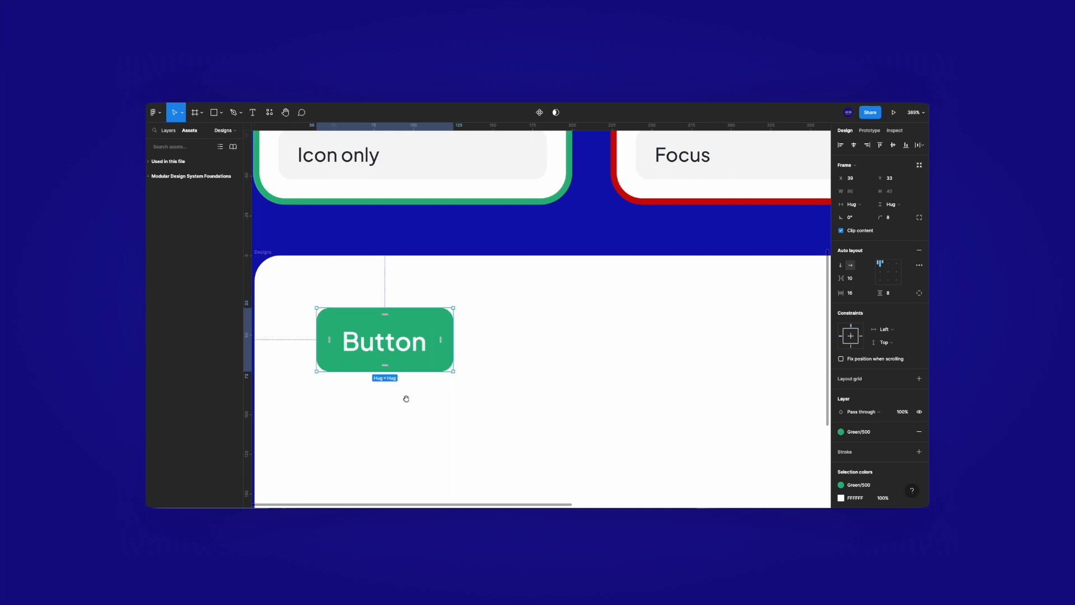
left_click(405, 398)
scroll(431, 348, "left", 1)
scroll(432, 348, "down", 1)
left_click(400, 298)
left_click_drag(399, 298, 562, 352)
scroll(520, 291, "down", 5)
key("ctrl+z")
left_click_drag(553, 352, 553, 352)
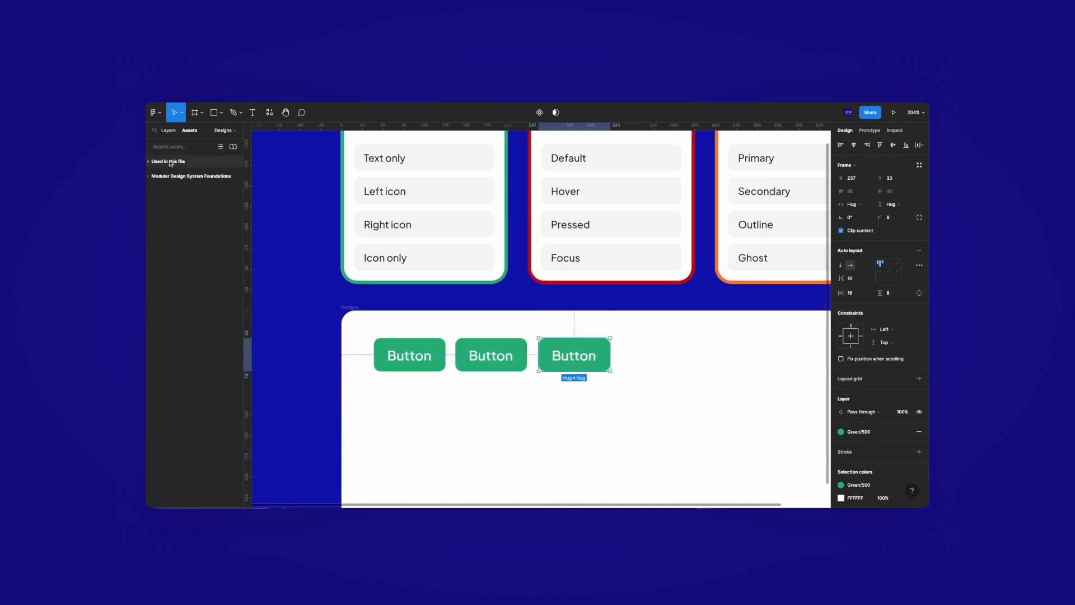
Place the activity icon from the Modular Design System Foundations icons just below the second button
left_click(233, 148)
left_click(233, 147)
left_click(177, 176)
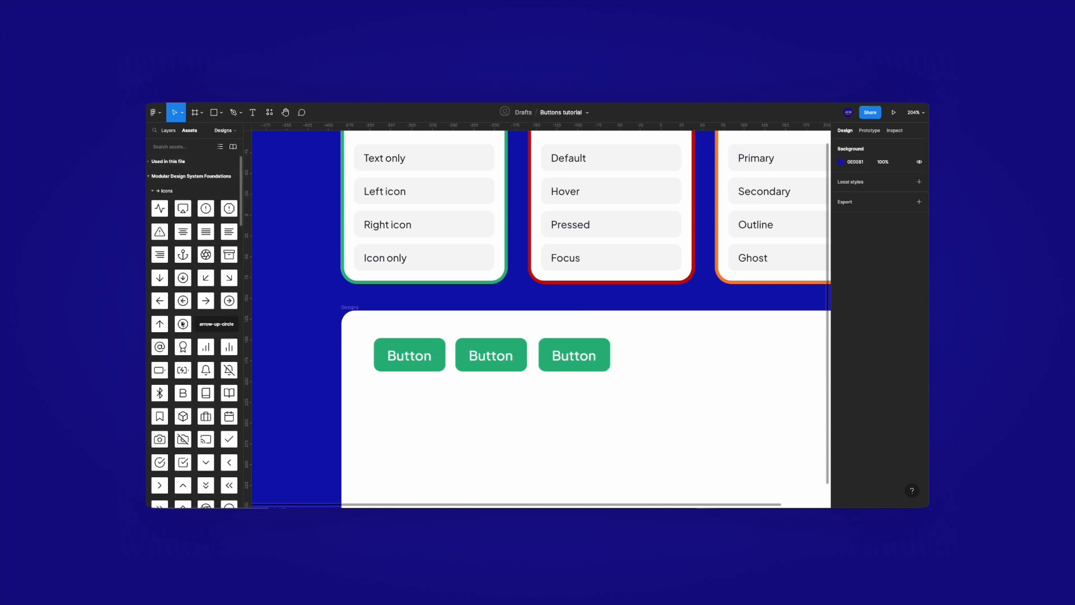
left_click_drag(160, 210, 469, 379)
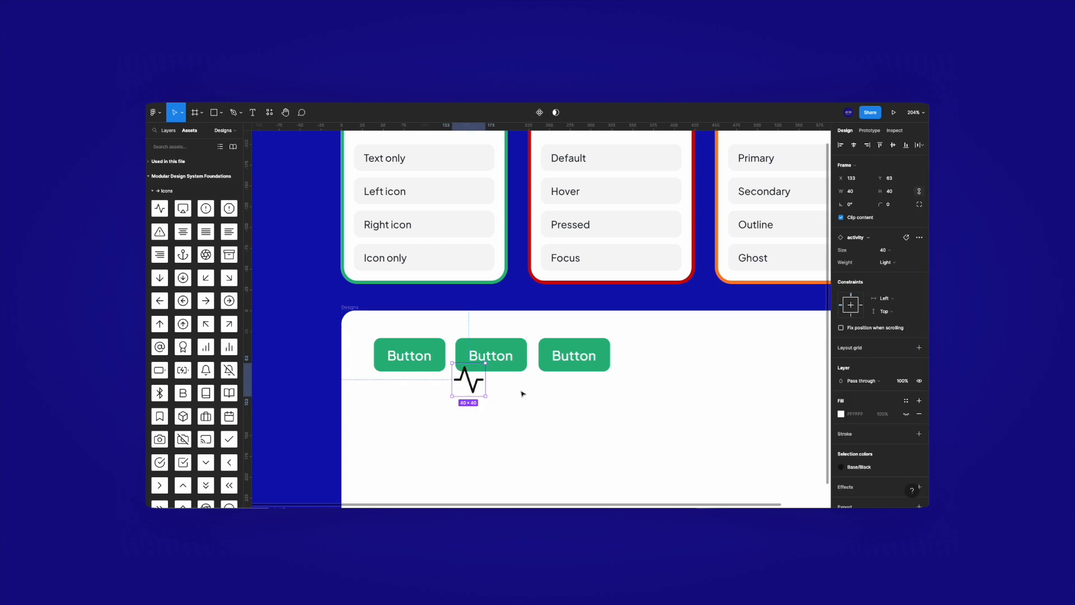
Set the activity icon's size to 20 and its weight to Regular
scroll(515, 379, "up", 5)
left_click(894, 255)
key("Up")
key("Up")
key("Up")
key("Return")
left_click(896, 250)
left_click(890, 271)
Move the activity icon into the second button before its label, and shift the third button right to clear it
left_click(459, 404)
left_click(401, 362)
left_click_drag(401, 362, 435, 325)
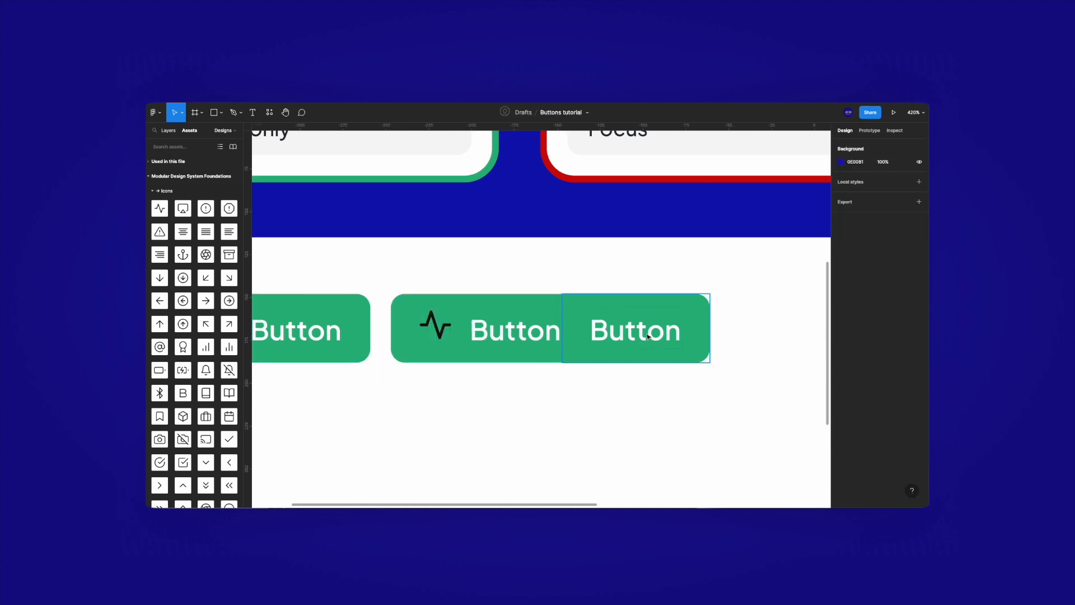
left_click_drag(635, 330, 709, 331)
Set the second button's auto layout alignment to left and vertically centered
left_click(472, 340)
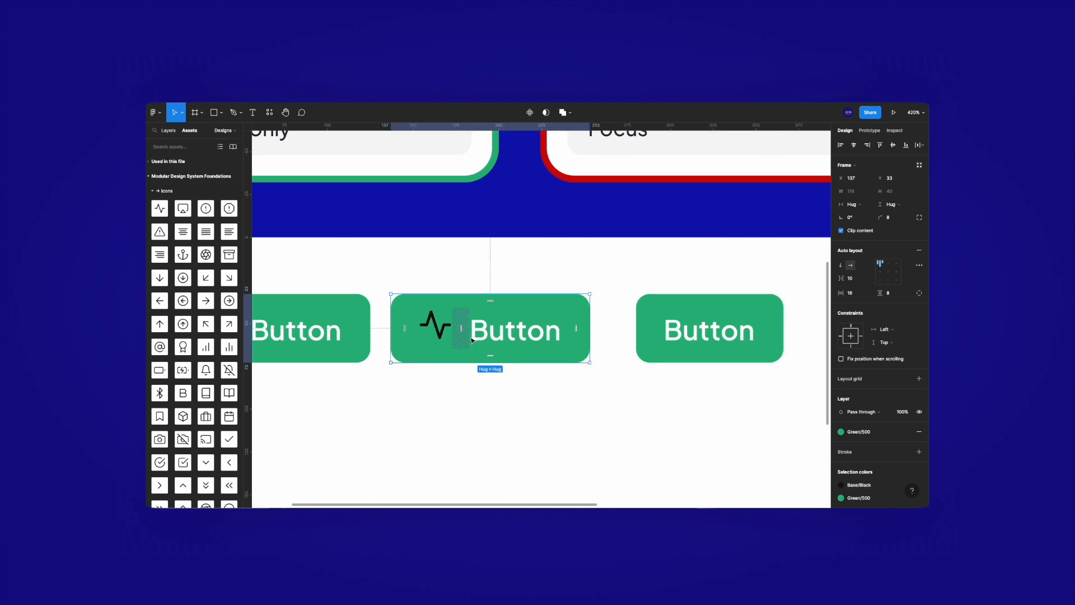
left_click(441, 331)
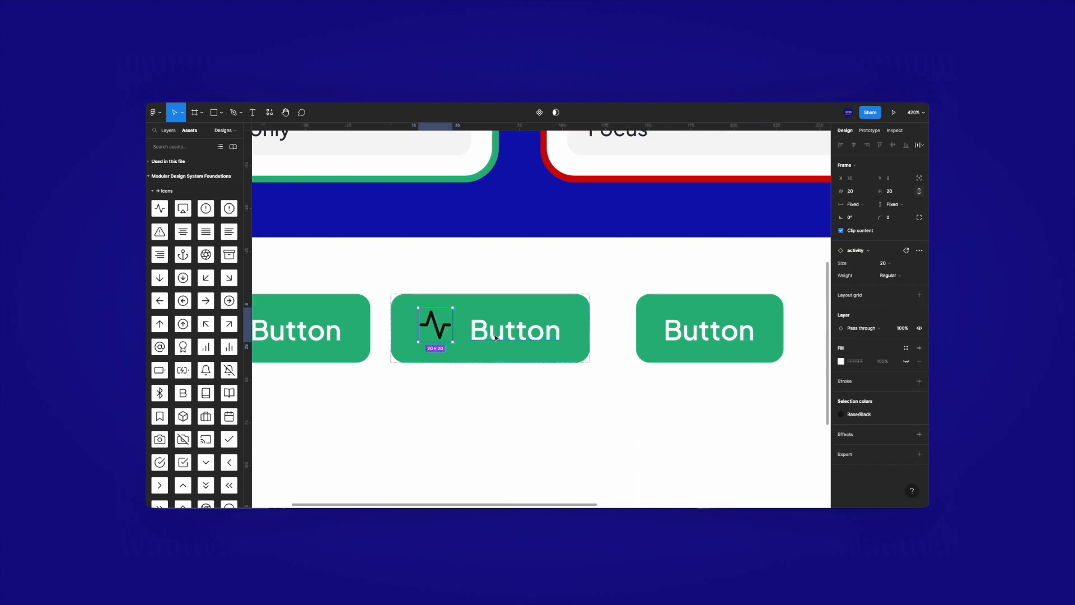
key("Escape")
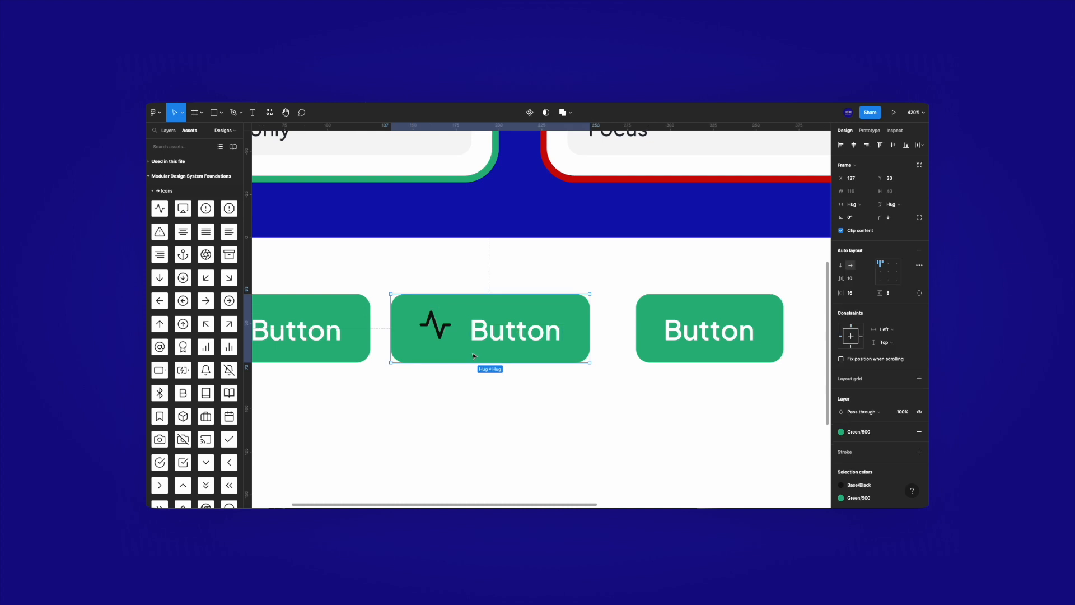
left_click(880, 272)
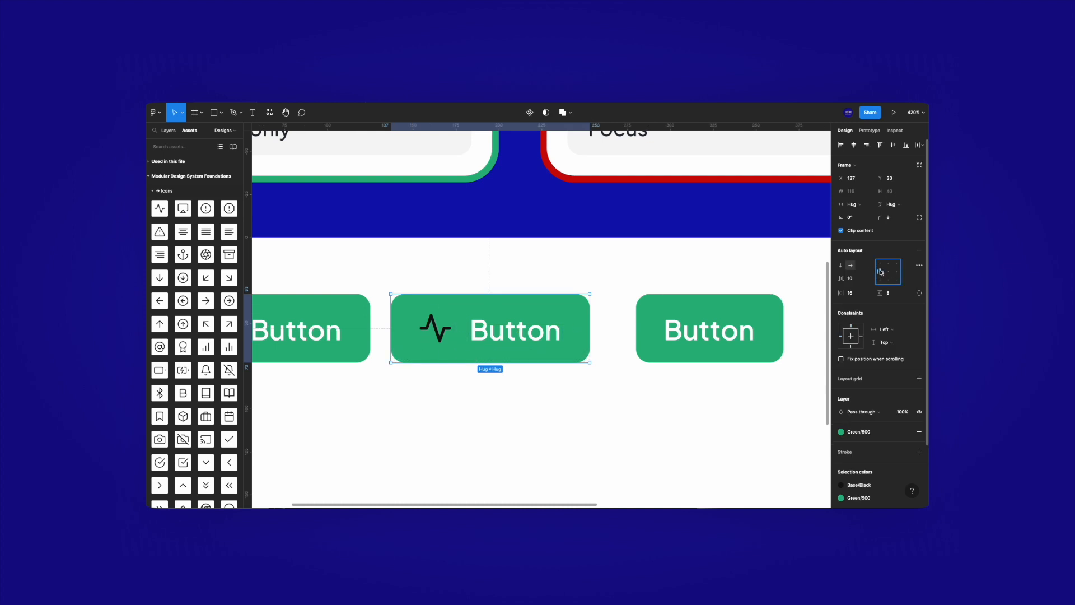
left_click(526, 271)
Change the Base/Black color of the second button's icon to the Base/White style
left_click(513, 307)
scroll(874, 392, "down", 3)
left_click(841, 411)
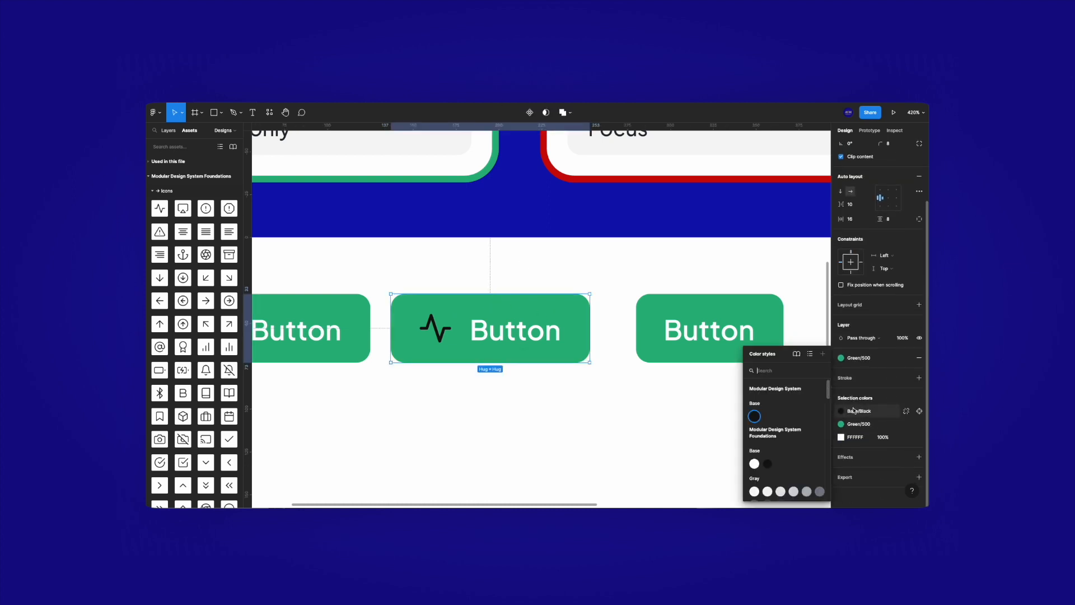
left_click(755, 464)
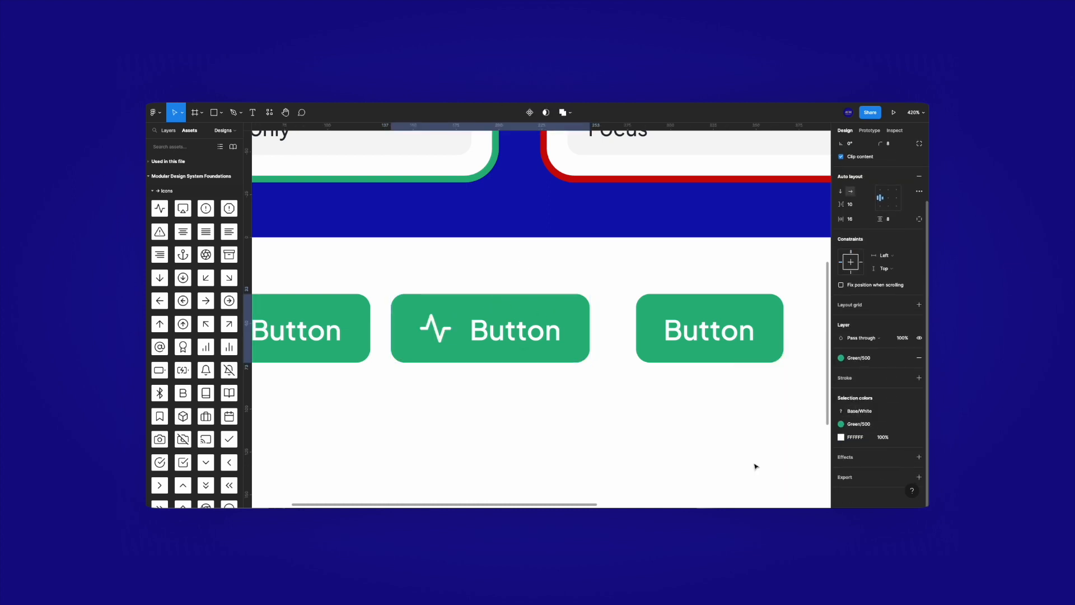
left_click(520, 390)
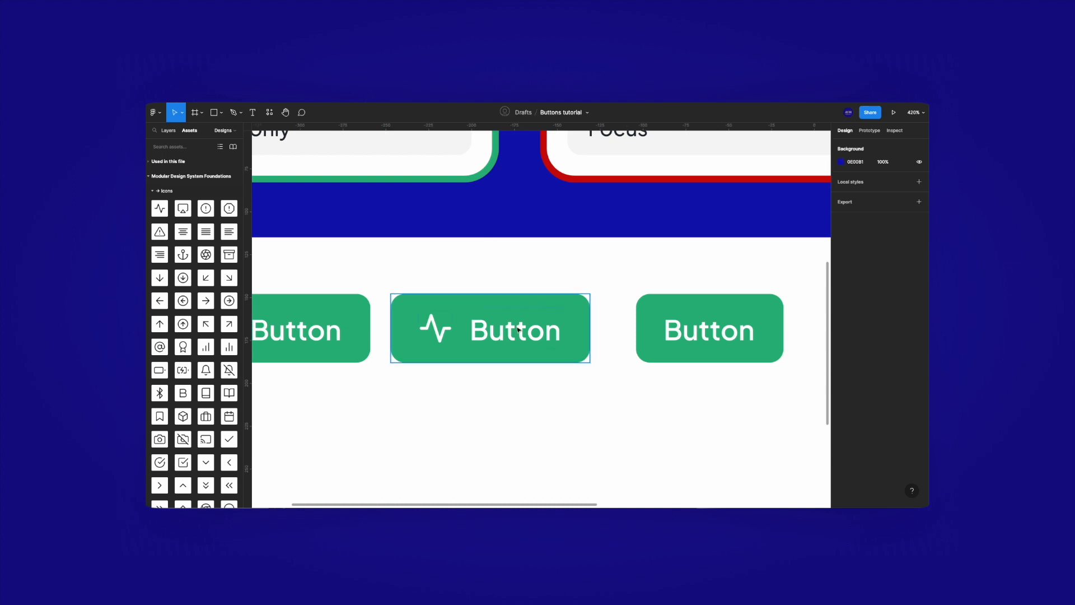
left_click(510, 301)
scroll(526, 360, "down", 1)
left_click_drag(393, 384, 483, 366)
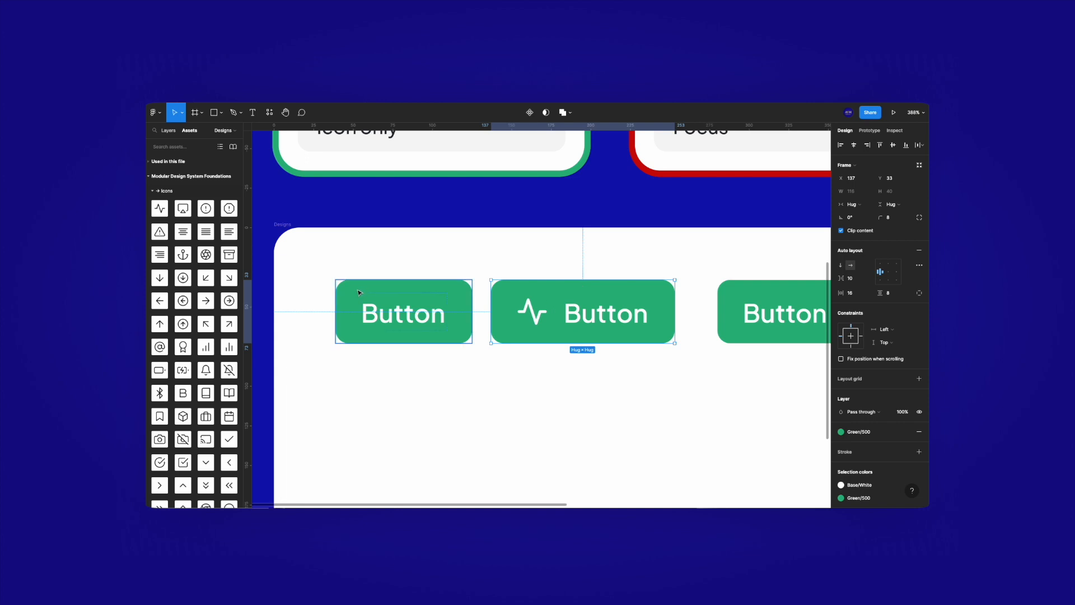
left_click(389, 316)
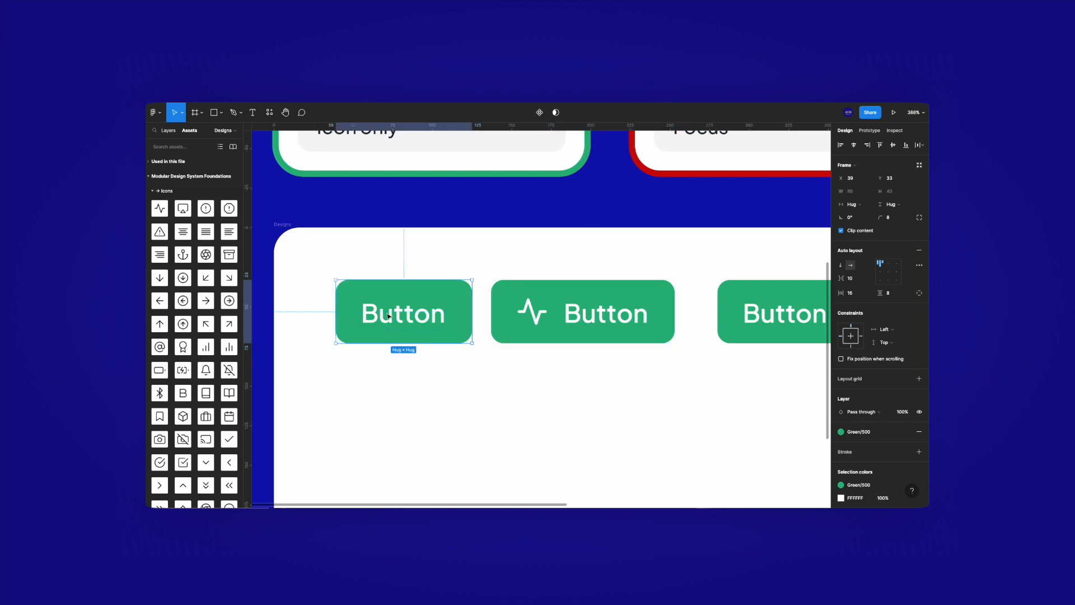
double_click(388, 316)
left_click(502, 395)
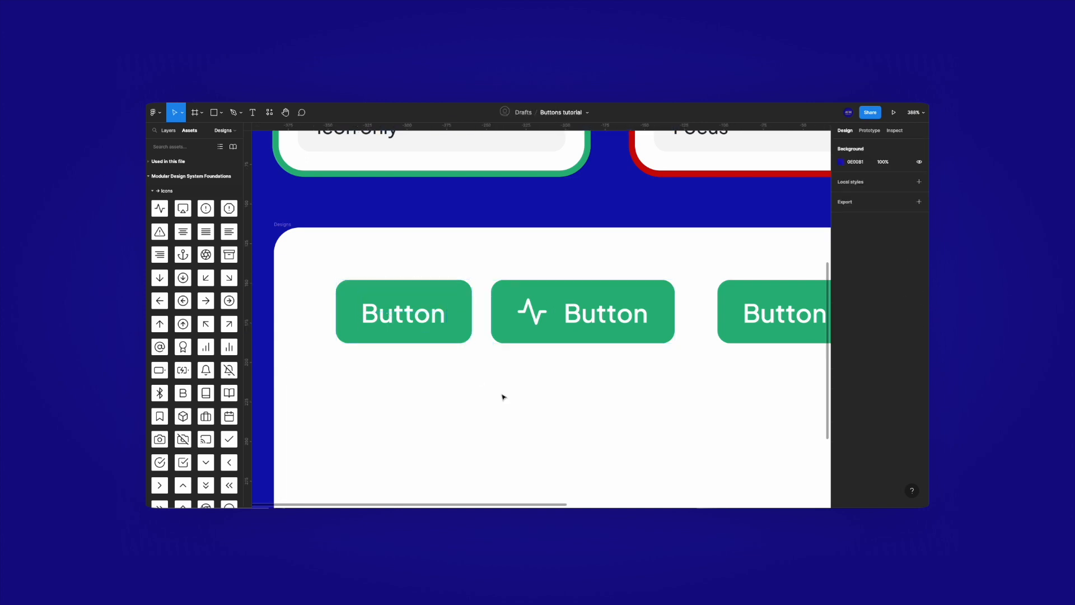
Set the second button's left padding to 10 and the gap between its icon and label to 4
left_click(510, 317)
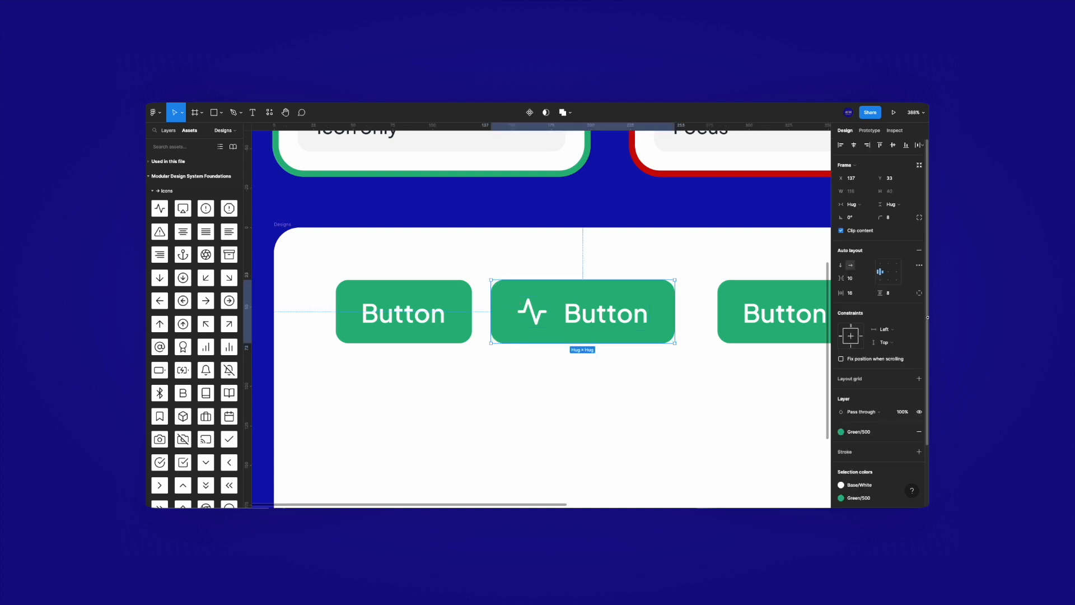
left_click(919, 291)
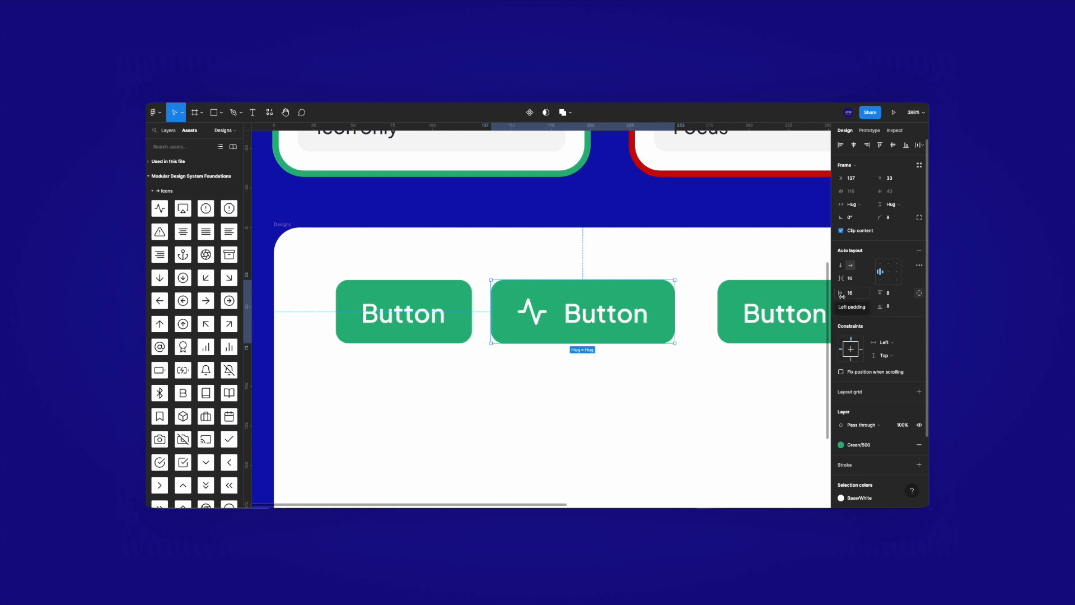
left_click_drag(840, 295, 836, 296)
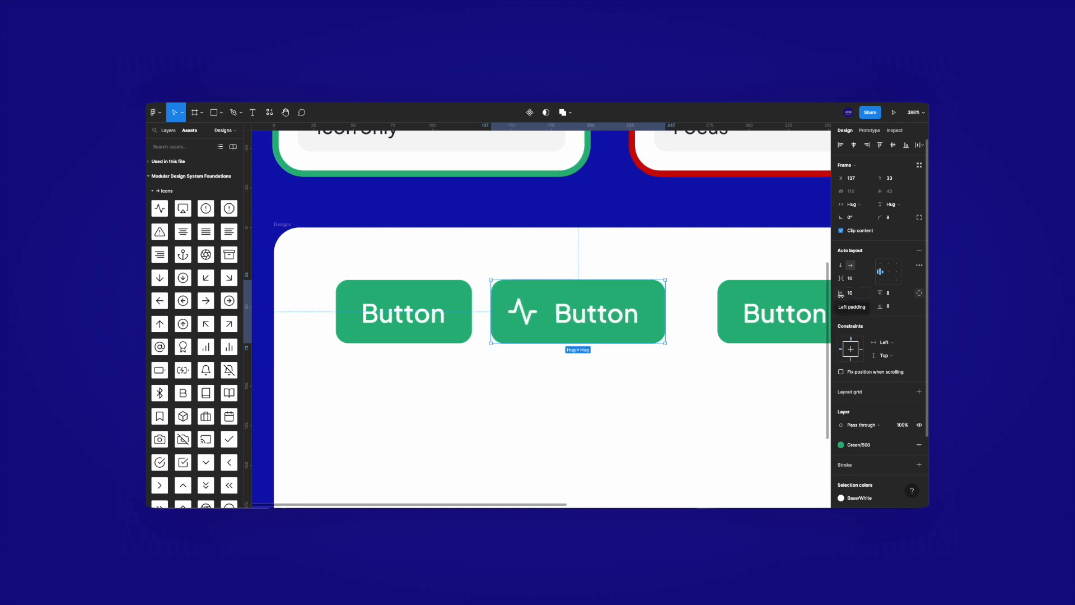
mouse_move(546, 311)
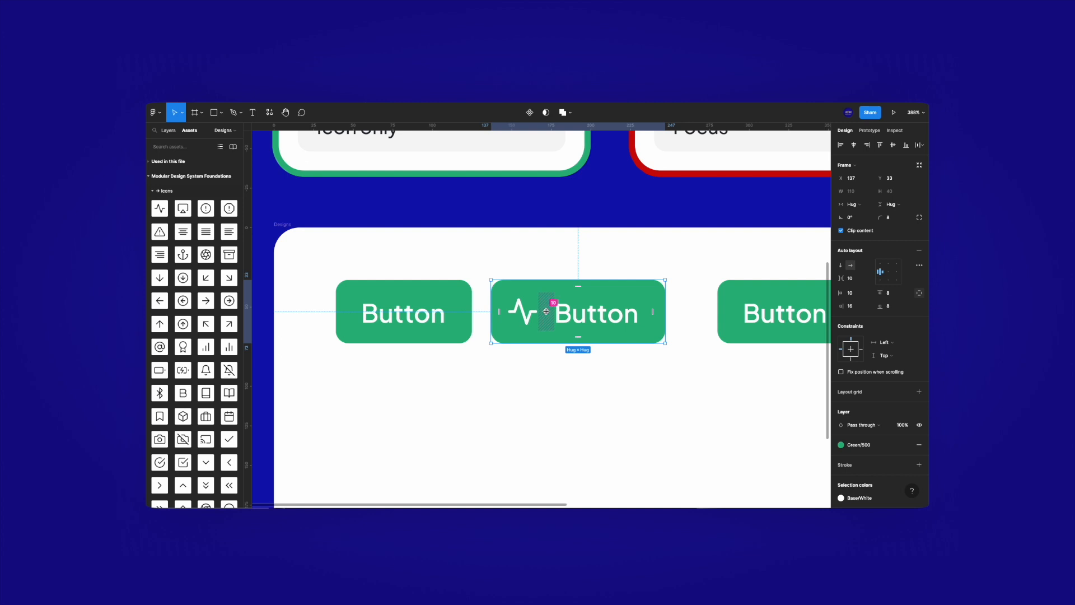
left_click_drag(546, 311, 542, 313)
left_click(566, 246)
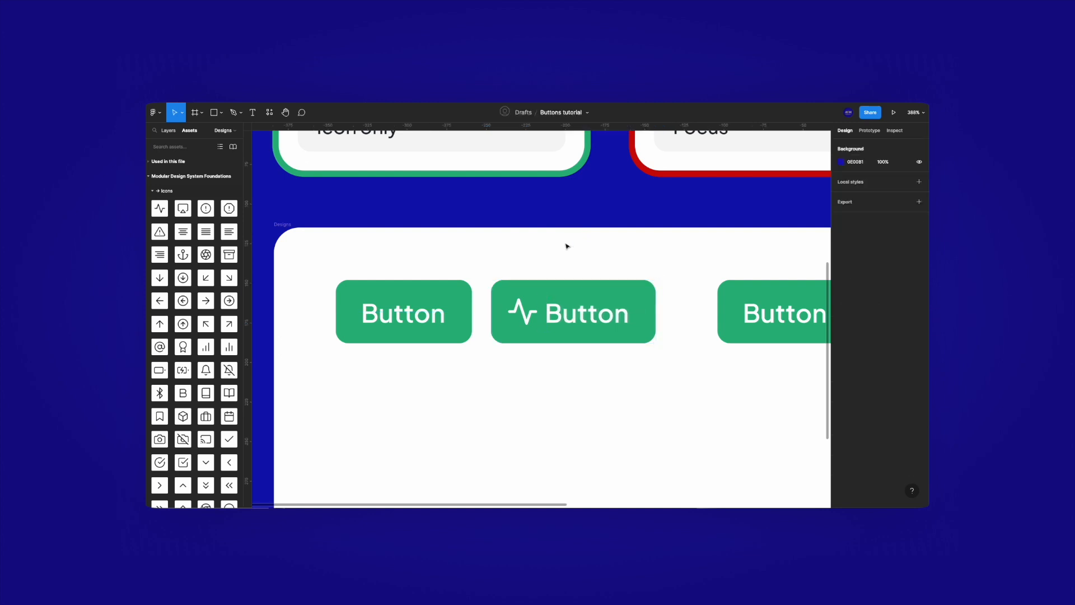
Replace the third button with a copy of the second button, and move the copy's icon after its label
scroll(567, 247, "down", 5)
scroll(558, 272, "up", 3)
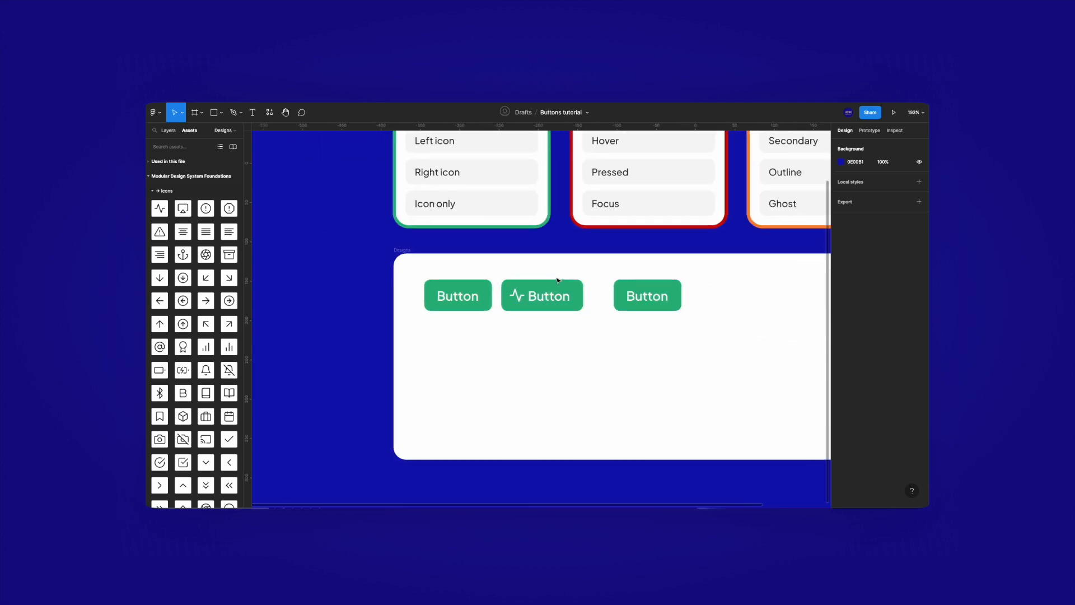
scroll(558, 271, "up", 2)
left_click(688, 311)
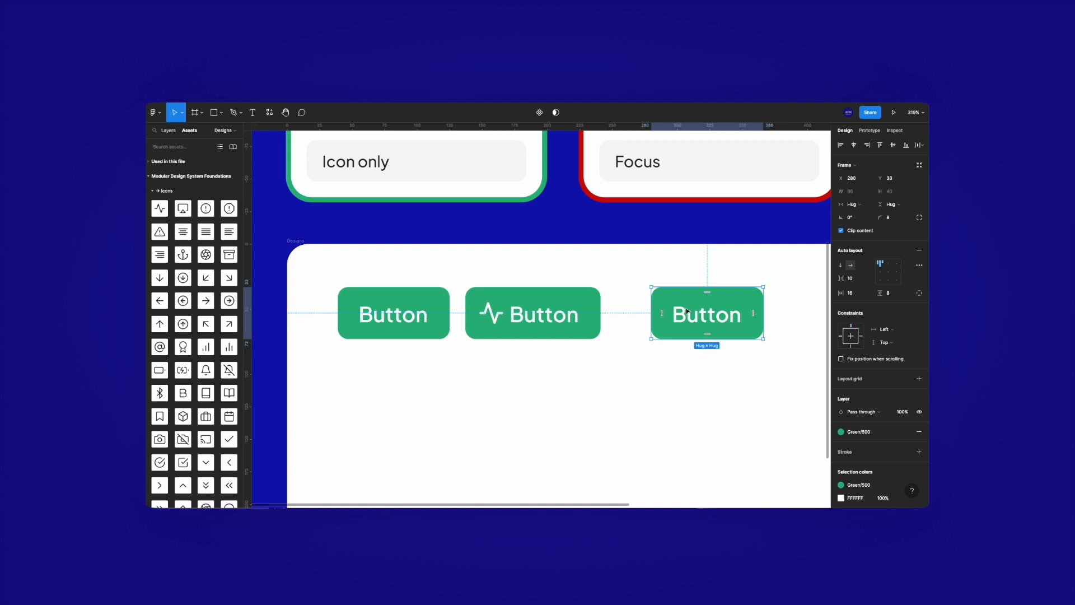
key("Delete")
left_click_drag(527, 290, 677, 289)
double_click(644, 315)
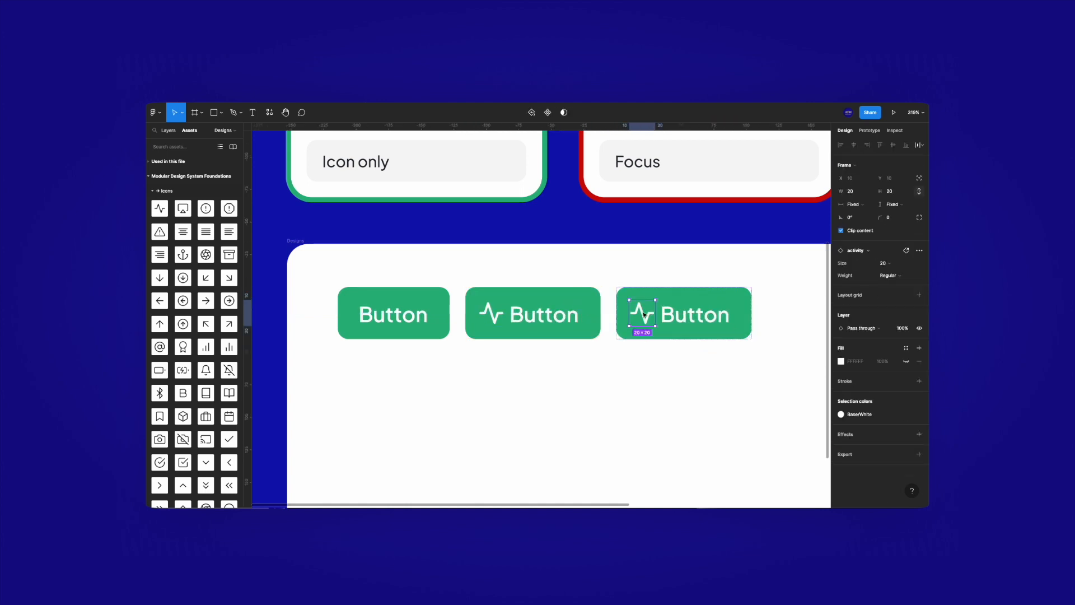
key("Right")
Set the third button's right padding to 10 and its left padding to 16
left_click(648, 298)
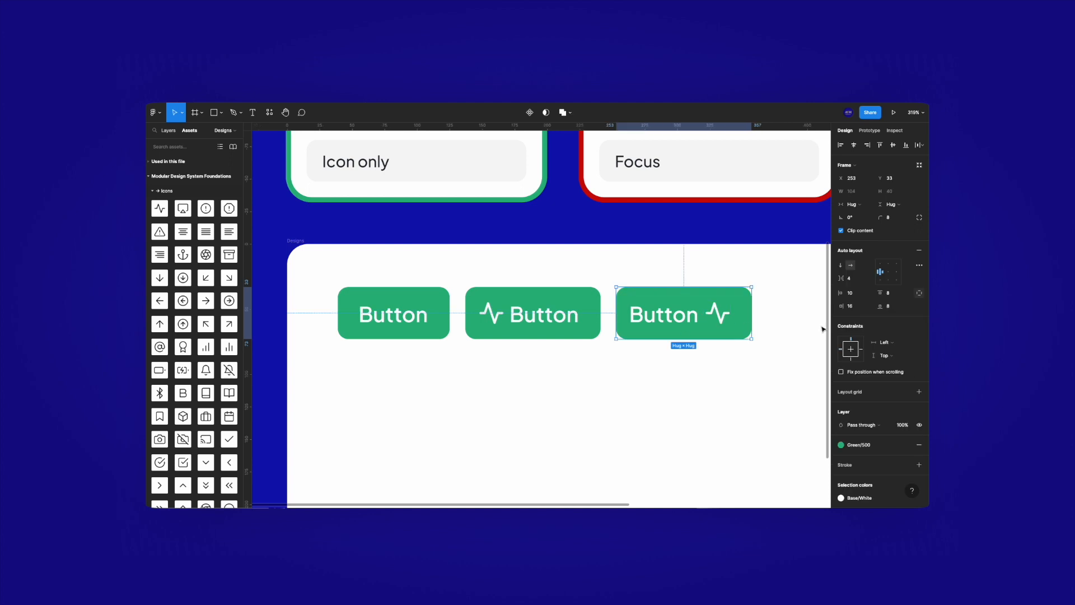
left_click(855, 307)
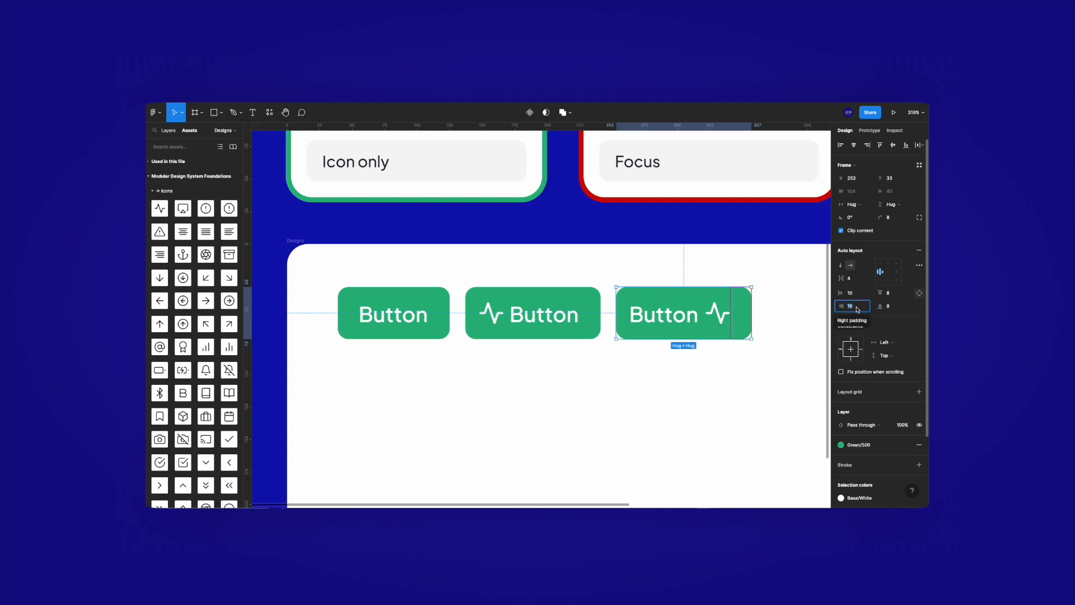
type("10")
key("Return")
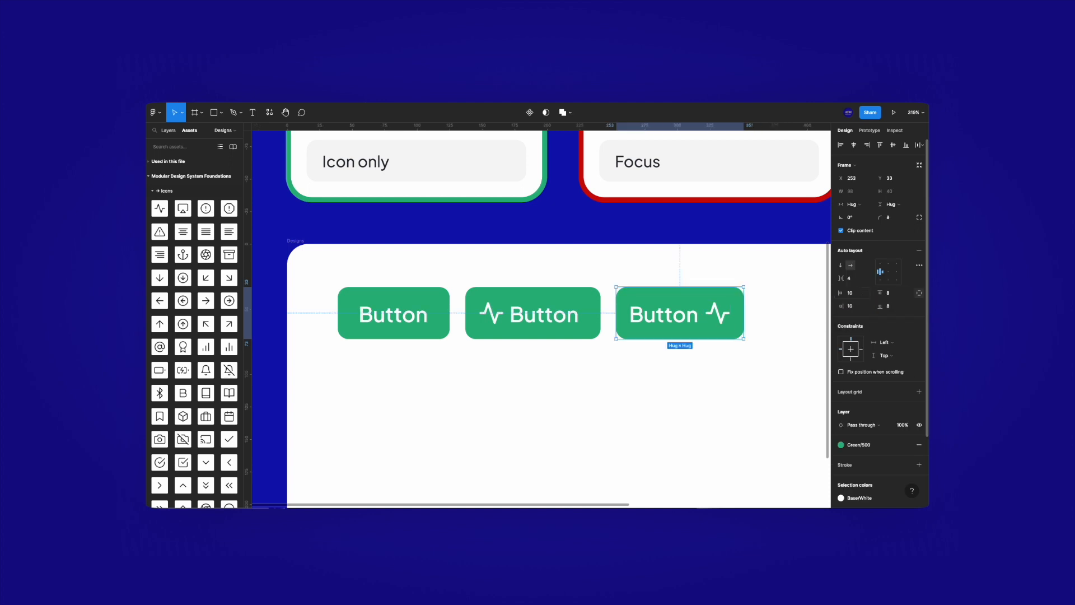
left_click(850, 292)
type("17")
key("BackSpace")
type("6")
key("Return")
left_click(621, 396)
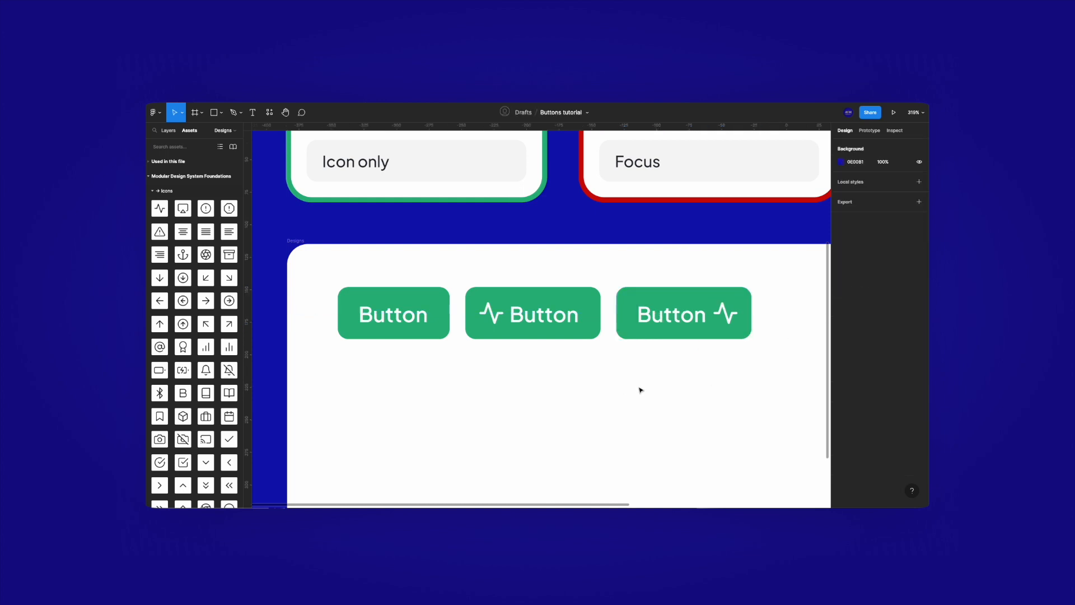
Duplicate the third button to its right and delete the copy's label to leave an icon-only button
scroll(640, 390, "right", 3)
left_click_drag(584, 310, 734, 310)
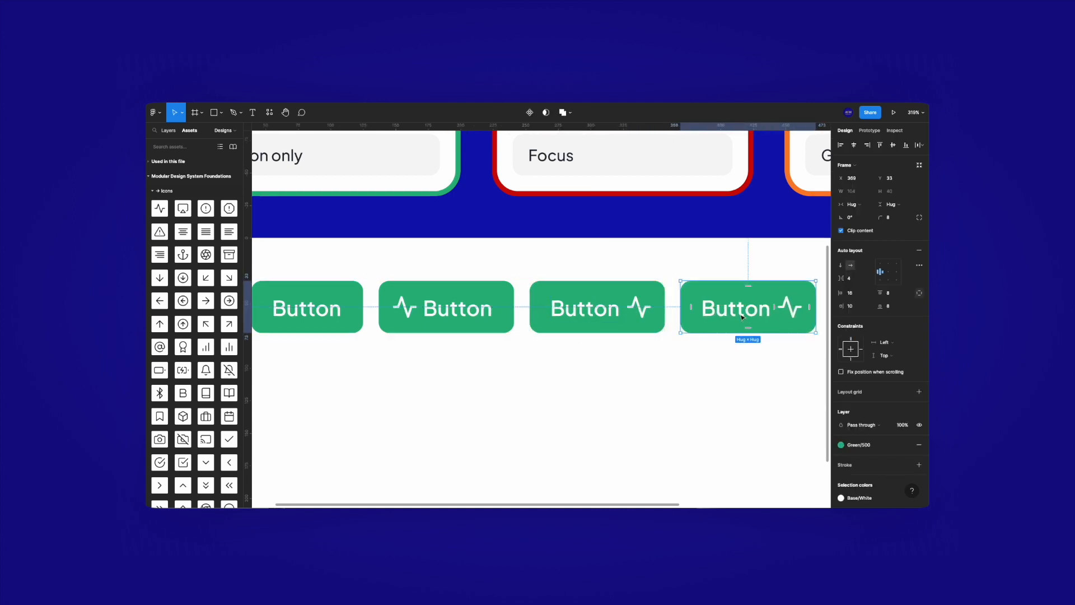
double_click(741, 317)
key("Delete")
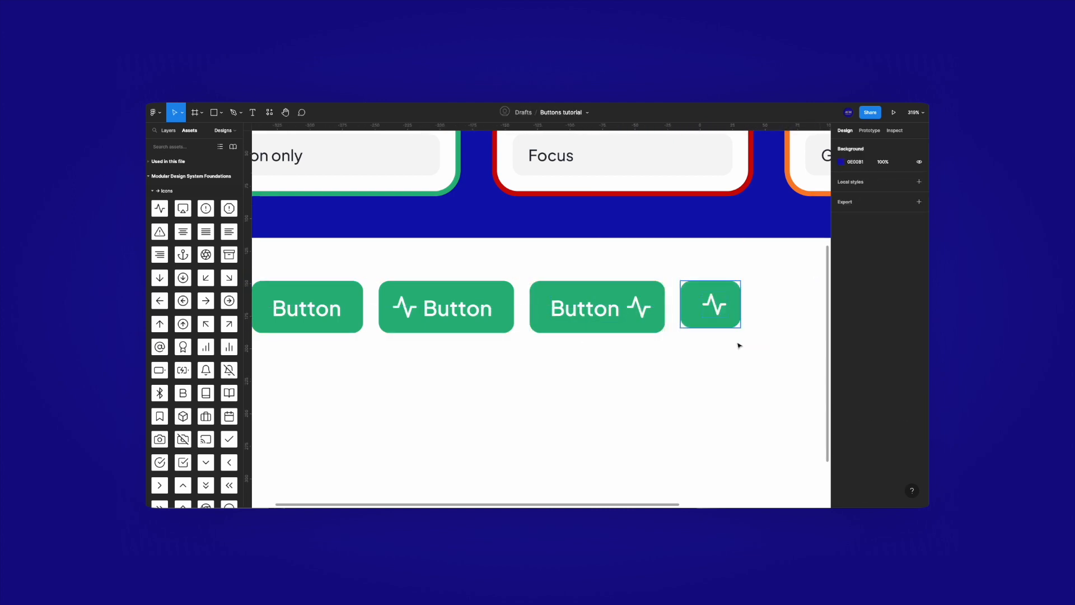
Give the icon-only button a fixed size of 40 × 40 and center its icon in the auto layout
left_click(698, 327)
scroll(690, 355, "up", 1)
scroll(690, 355, "left", 1)
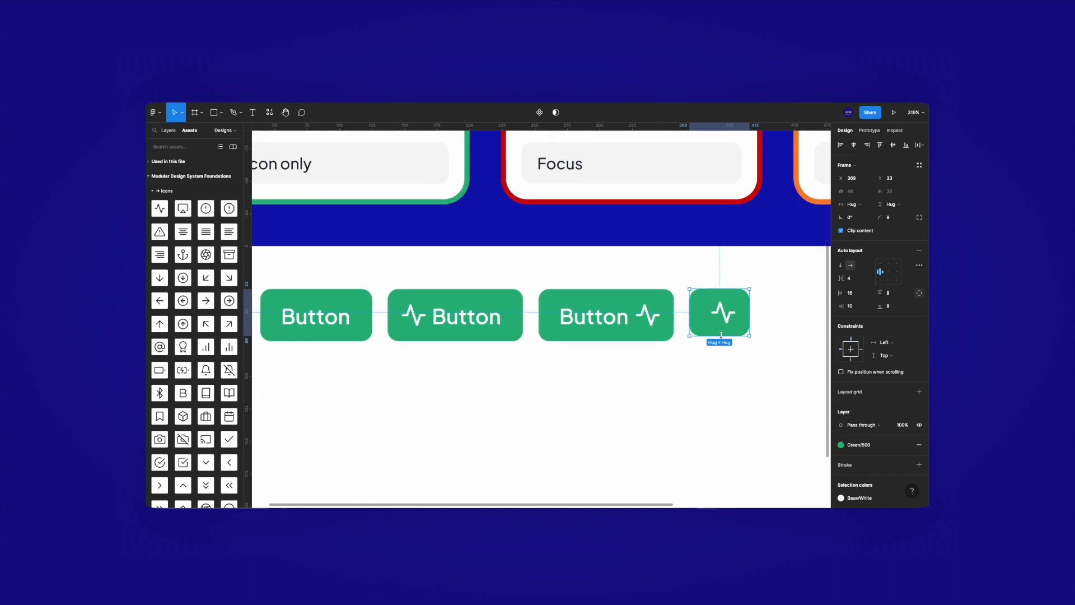
left_click_drag(721, 335, 721, 340)
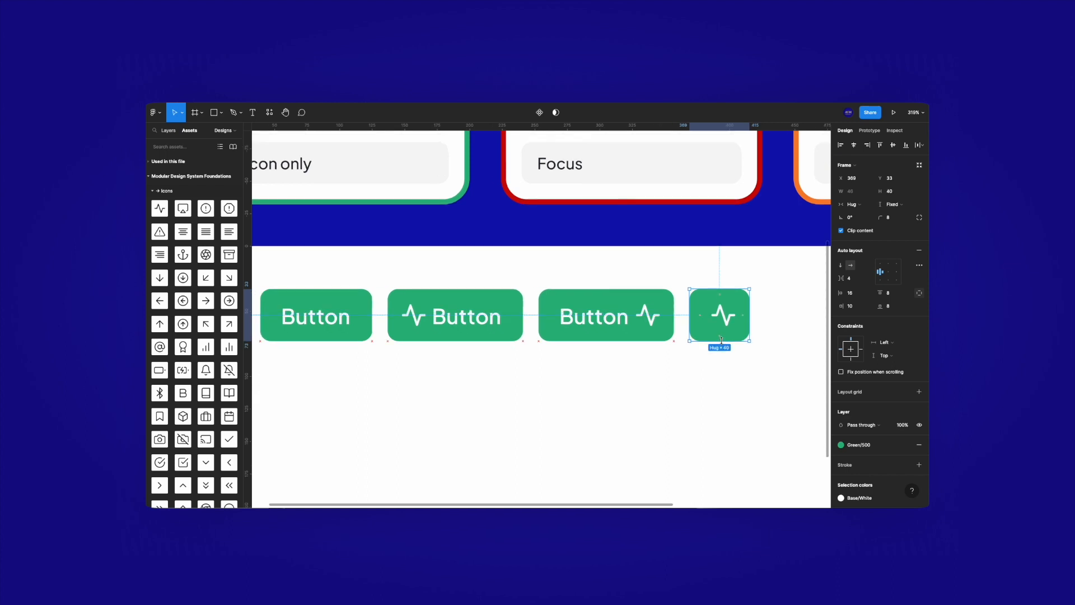
left_click(852, 205)
left_click(852, 192)
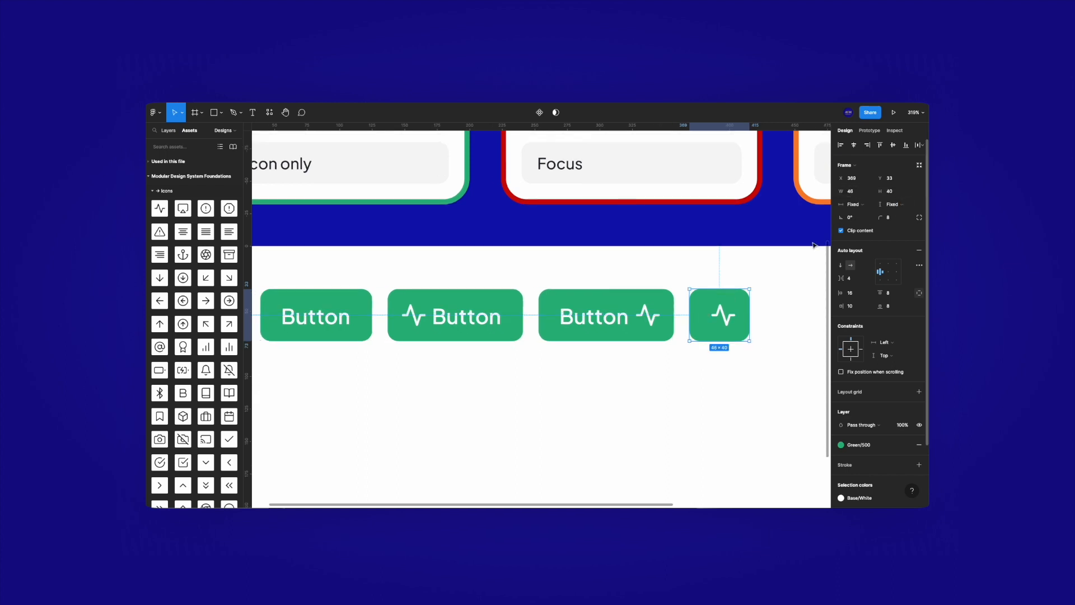
left_click(851, 191)
type("40")
key("Return")
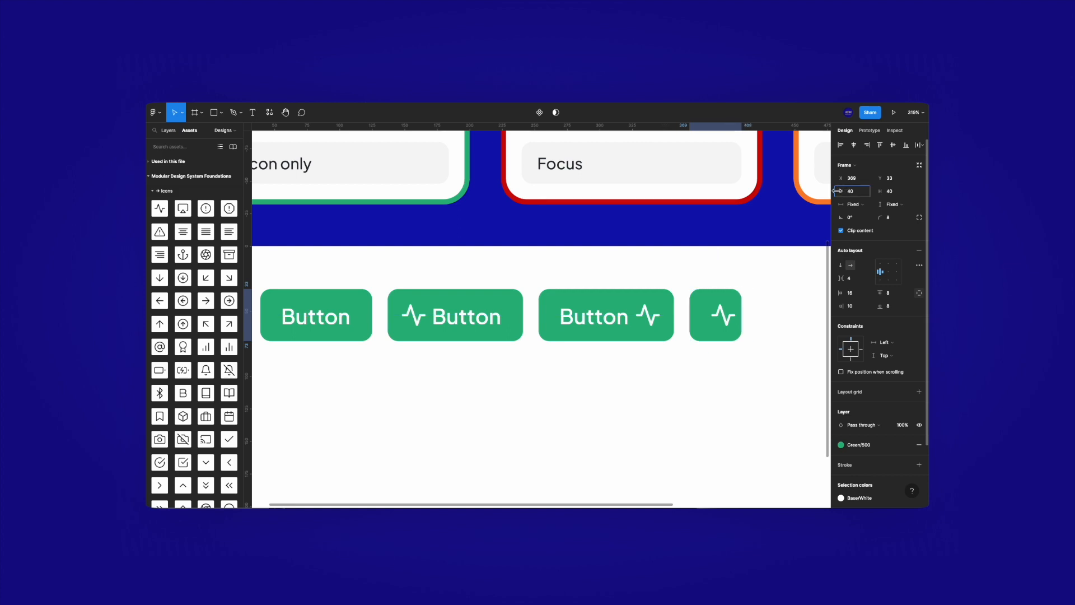
left_click(890, 273)
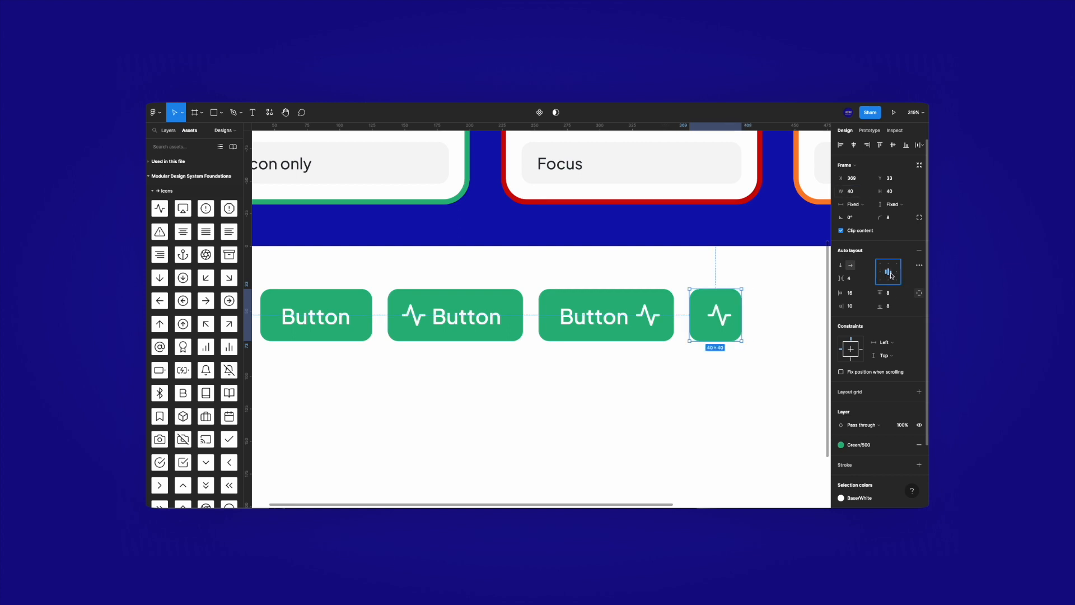
Set the icon-only button's horizontal and vertical padding to 10
left_click(857, 293)
type("10")
key("Return")
double_click(713, 314)
left_click(772, 309)
left_click(725, 316)
left_click(905, 298)
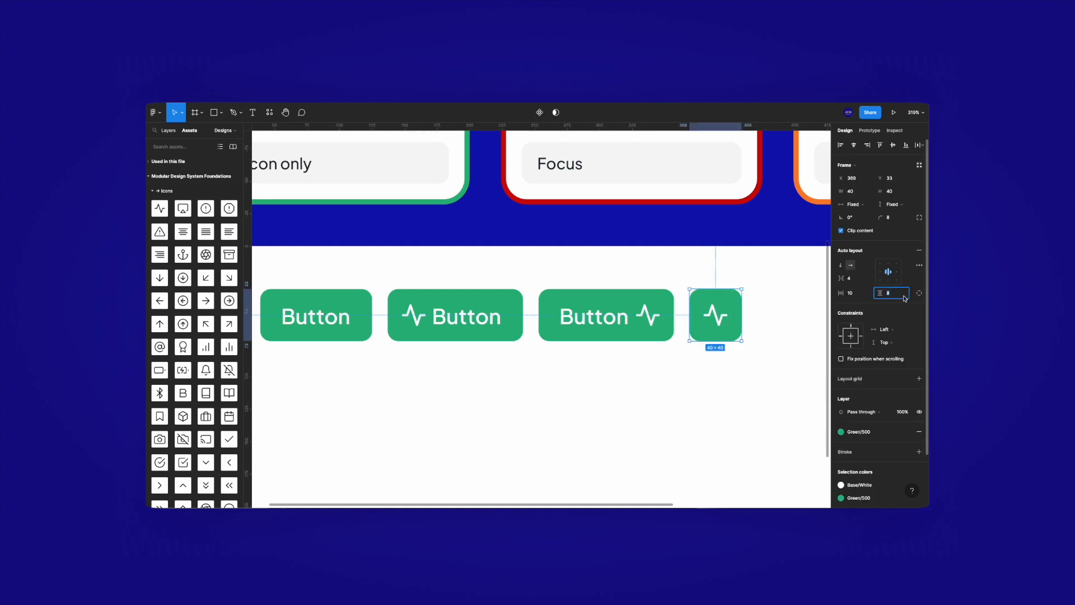
type("10")
key("Return")
left_click(762, 334)
Shift the icon-only button slightly to the right, to X 371
left_click(723, 325)
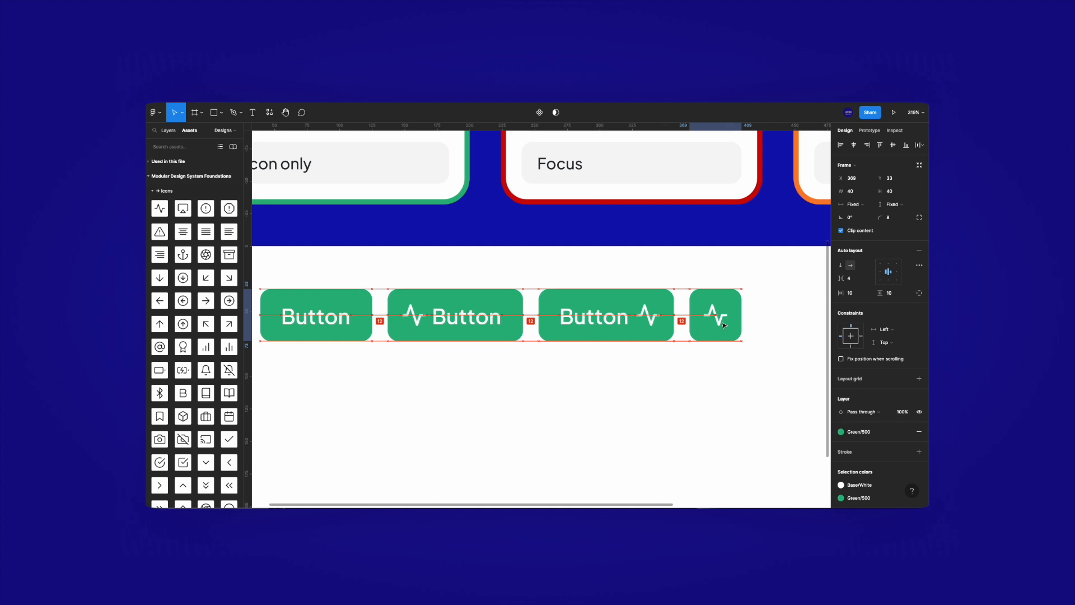
left_click(854, 206)
left_click(855, 207)
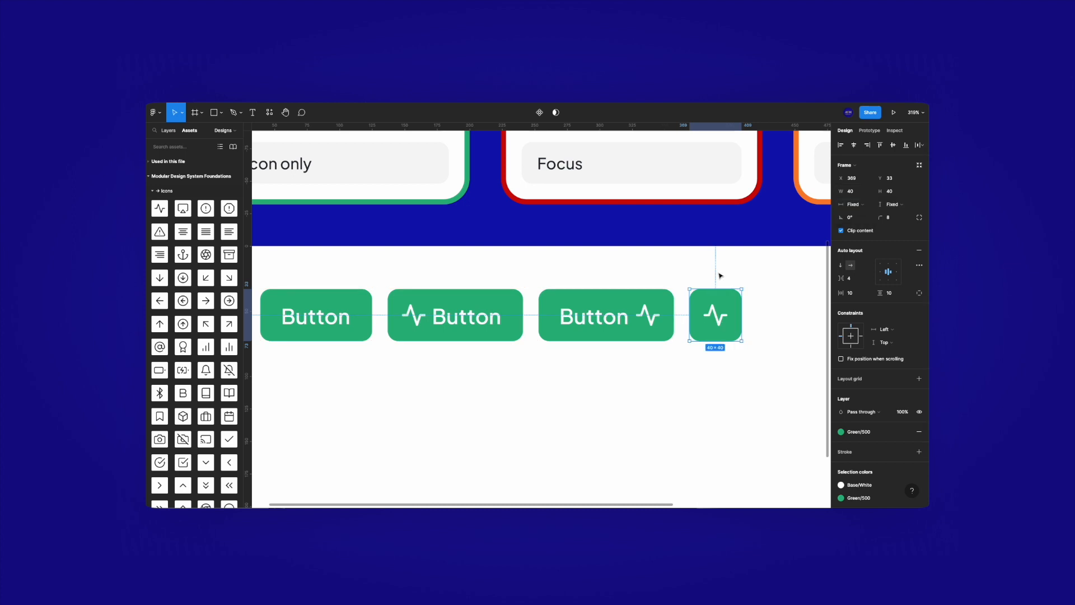
left_click_drag(712, 302, 714, 302)
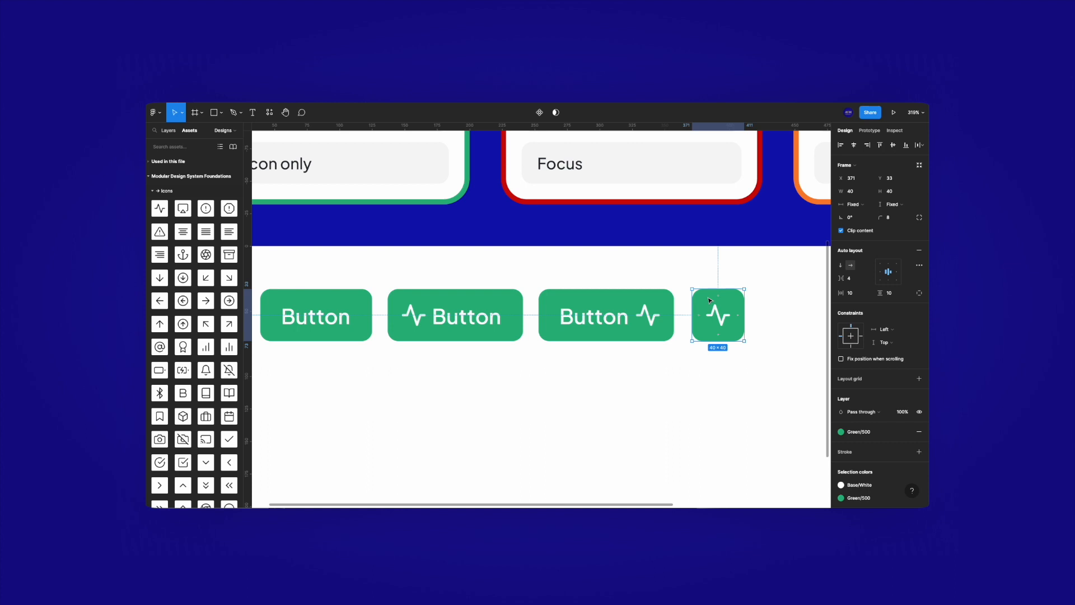
Change the vertical resizing of the three labelled buttons from hug contents to fixed height
left_click_drag(510, 249, 584, 241)
left_click_drag(663, 355, 370, 293)
left_click(891, 204)
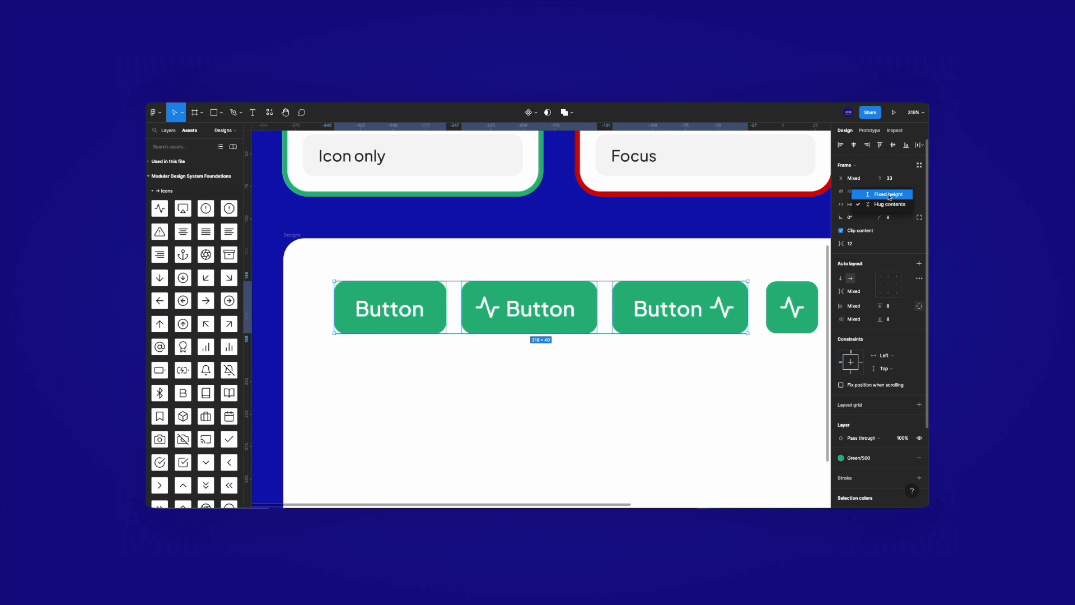
left_click(890, 195)
left_click(703, 242)
left_click(688, 301)
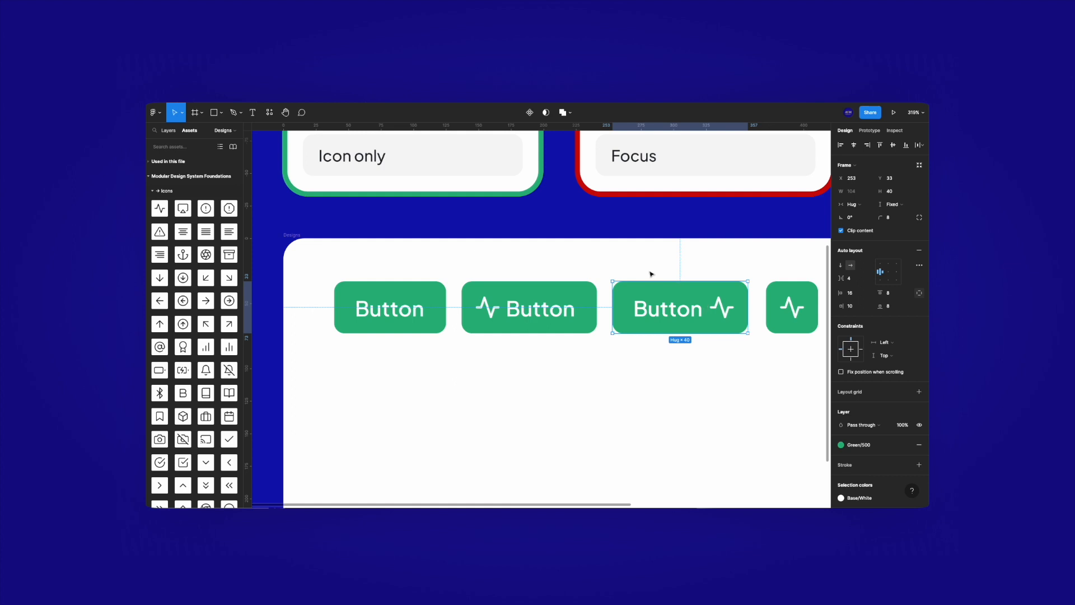
left_click(514, 298)
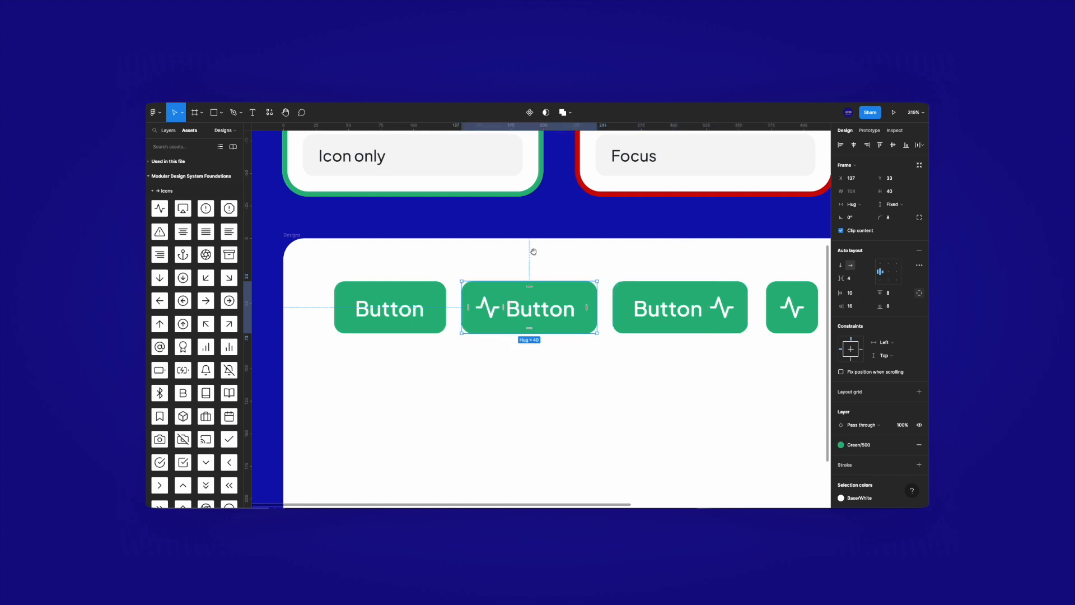
left_click_drag(533, 251, 495, 255)
scroll(499, 257, "down", 2)
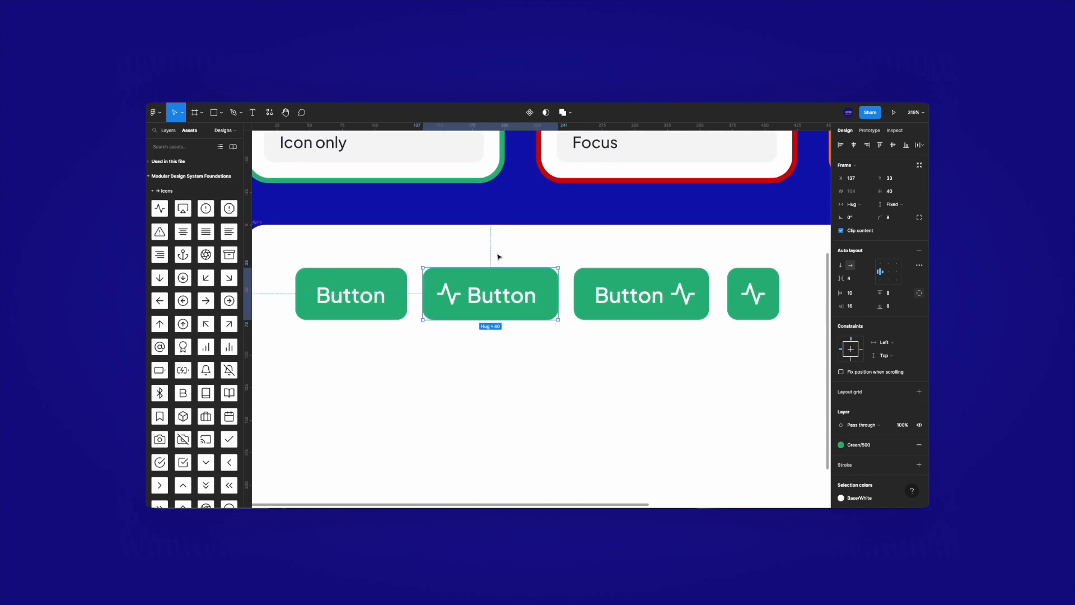
scroll(498, 253, "down", 2)
scroll(480, 247, "up", 4)
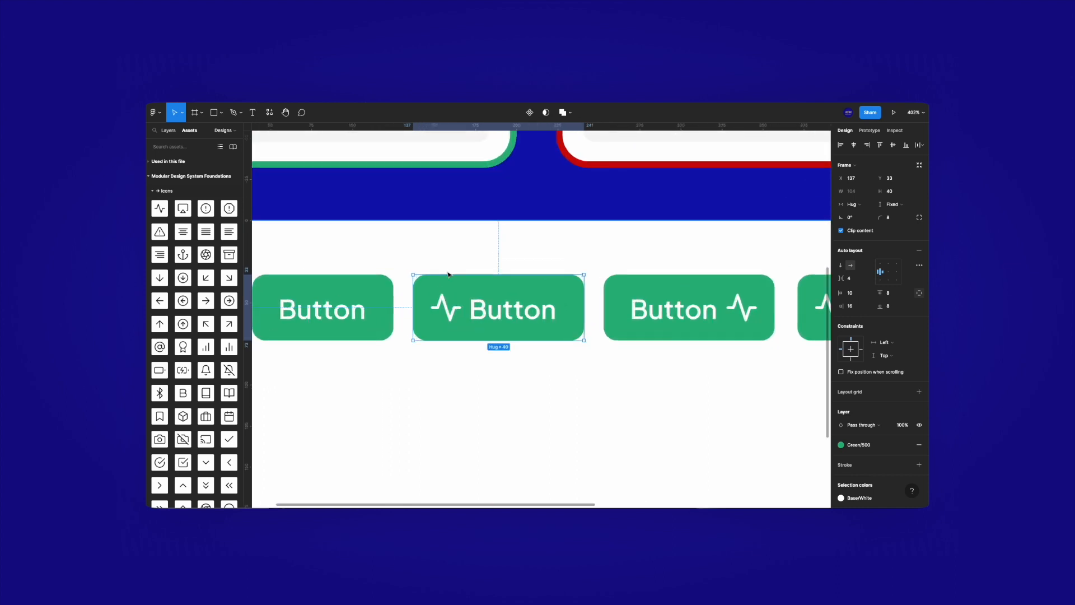
left_click_drag(453, 255, 478, 205)
scroll(482, 237, "down", 2)
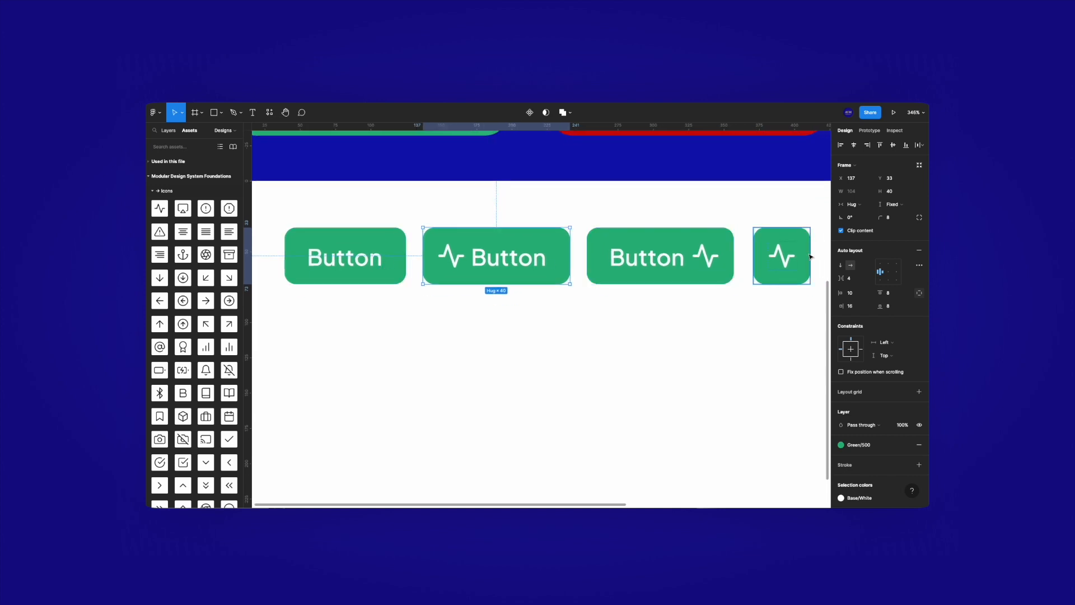
left_click(437, 209)
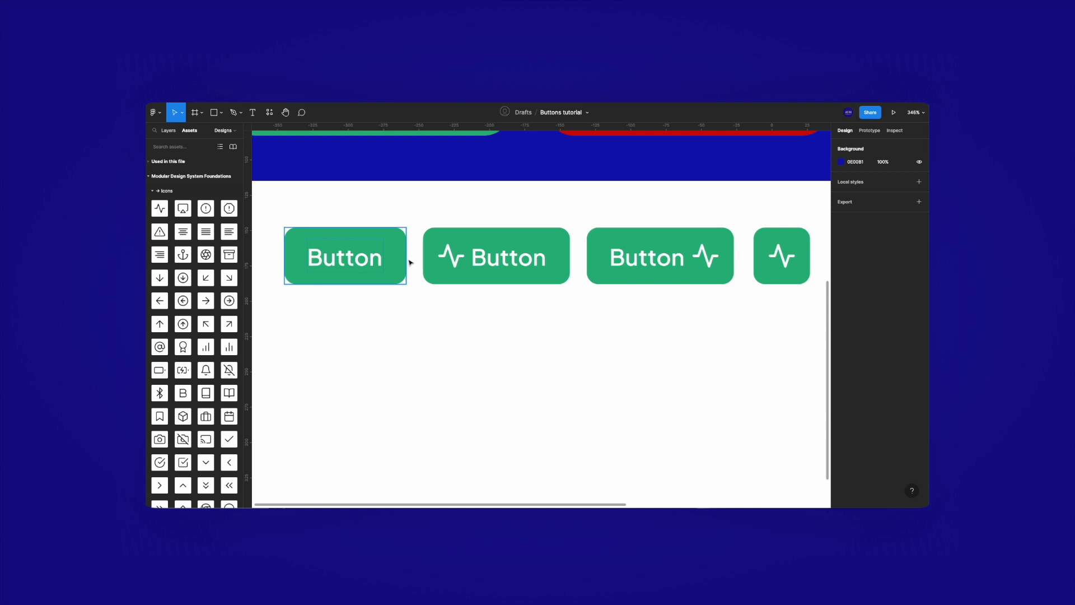
scroll(411, 260, "down", 2)
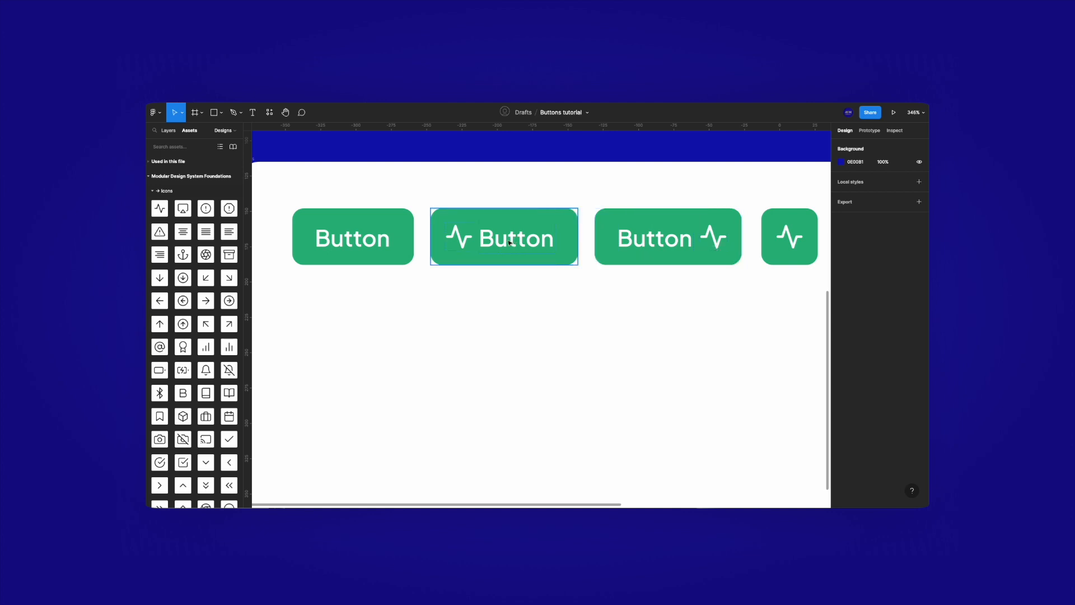
scroll(511, 307, "down", 5)
left_click_drag(514, 317, 503, 349)
scroll(496, 343, "up", 5)
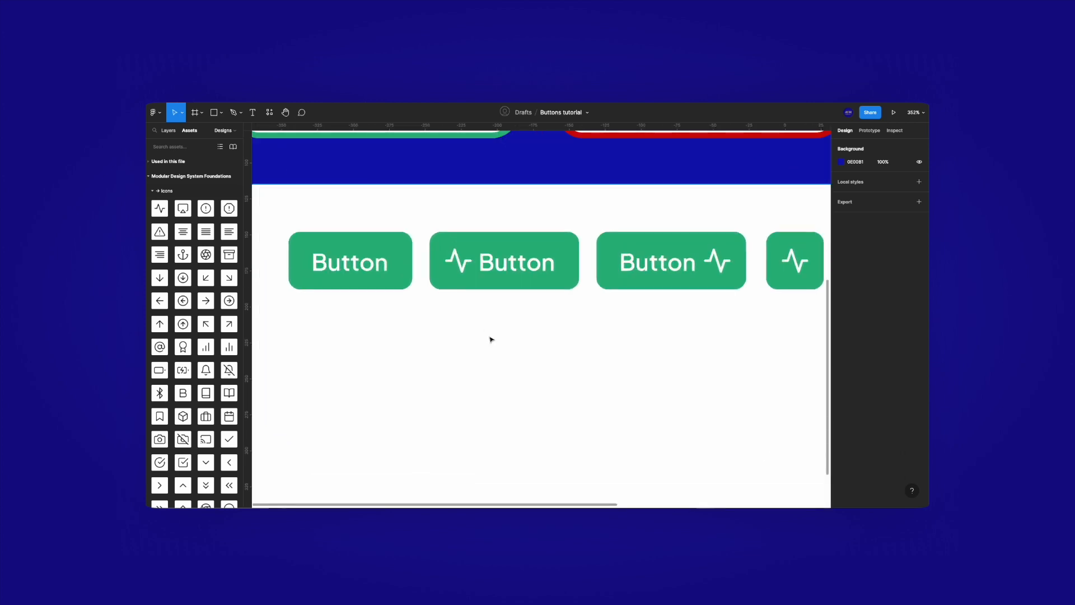
Set the spacing between icon and label to 6 in the left-icon and right-icon buttons
left_click(504, 277)
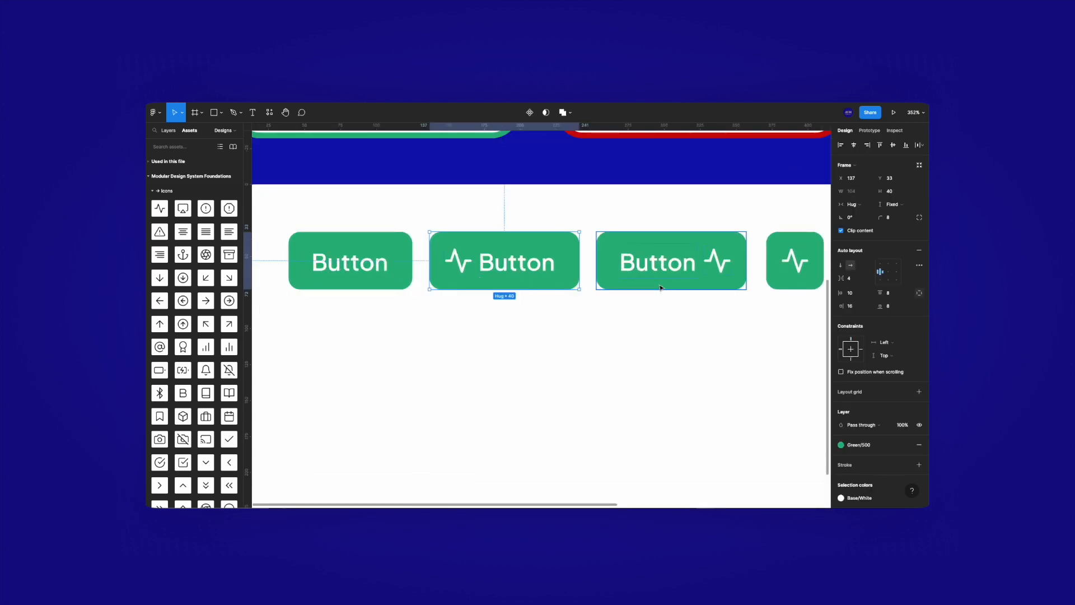
left_click(672, 277, "shift")
left_click_drag(838, 291, 840, 291)
left_click(765, 327)
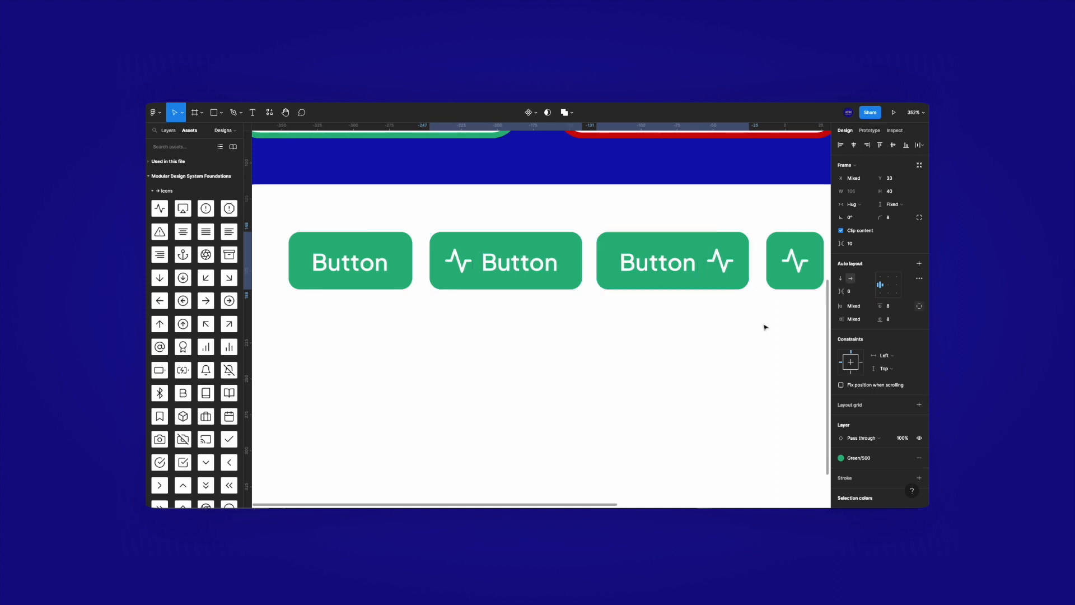
Shift the right-icon button and the icon-only button slightly to the right to even out the row's gaps
left_click_drag(682, 362, 661, 370)
scroll(661, 370, "down", 1)
scroll(662, 371, "down", 2)
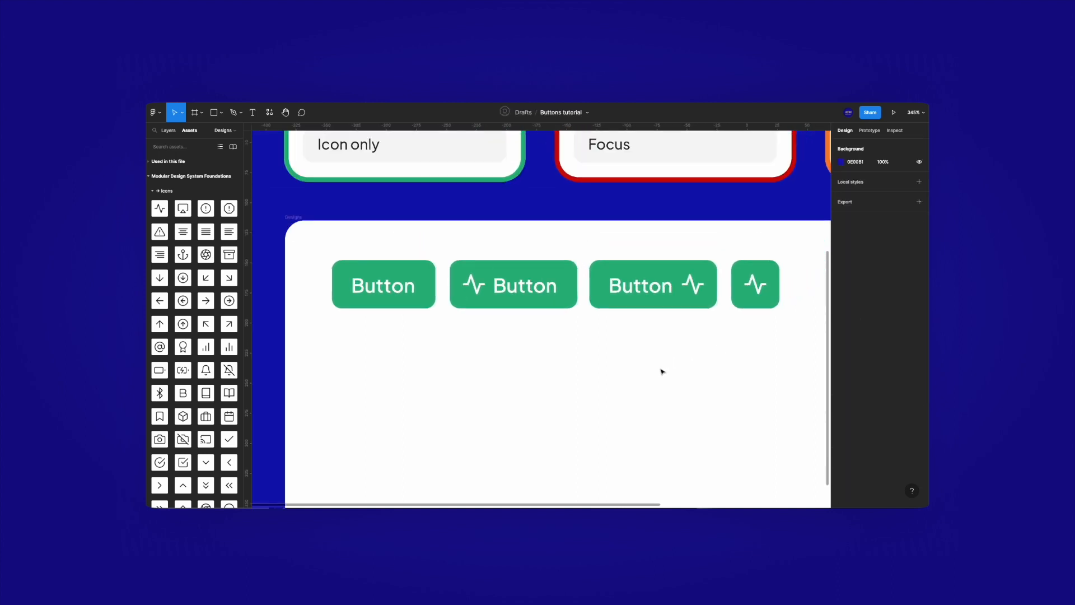
left_click(647, 302)
left_click(672, 292)
left_click(753, 284)
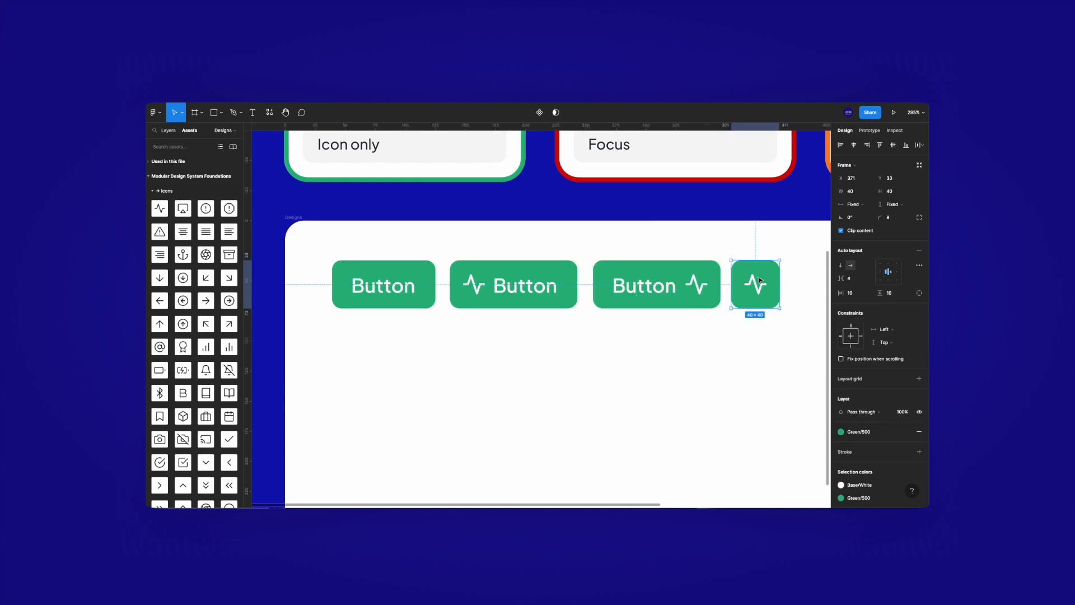
Place a copy of the label-only button below the row and wrap its text in its own auto layout frame
left_click(377, 292)
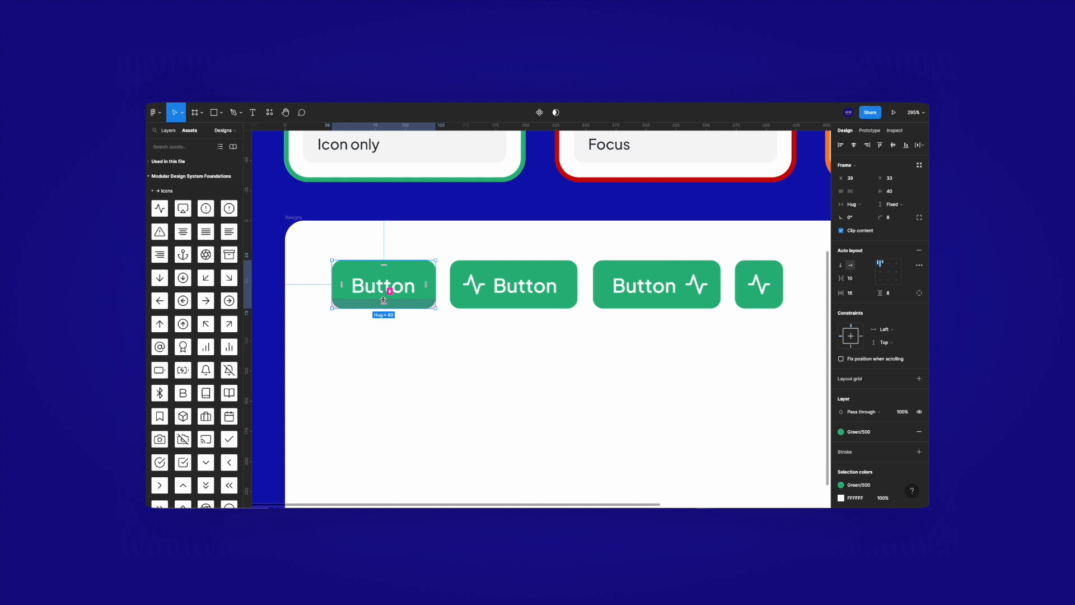
left_click_drag(399, 299, 500, 387)
left_click(499, 386)
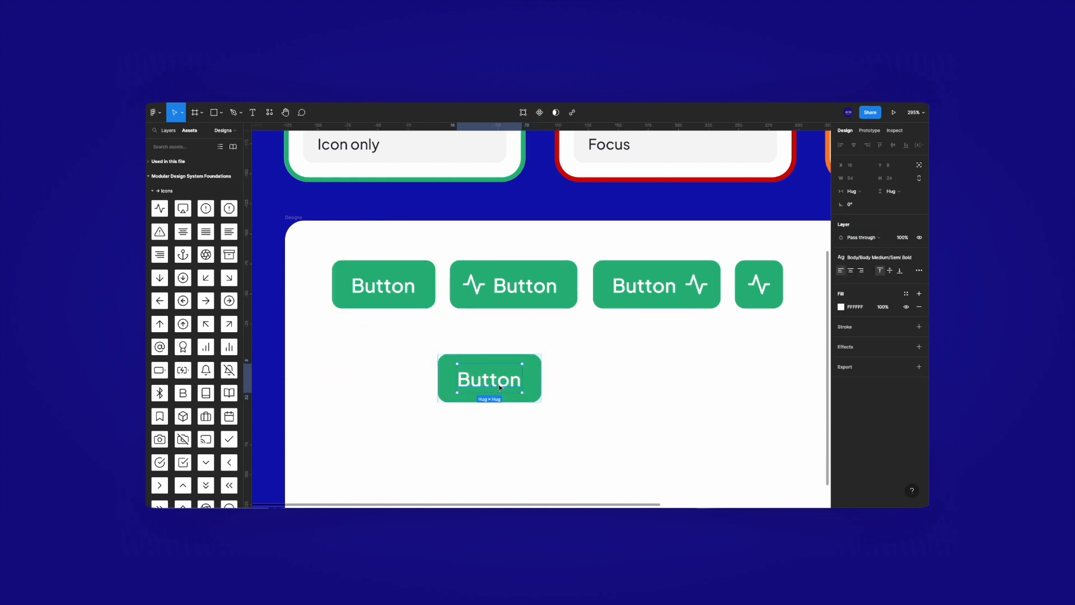
key("shift+a")
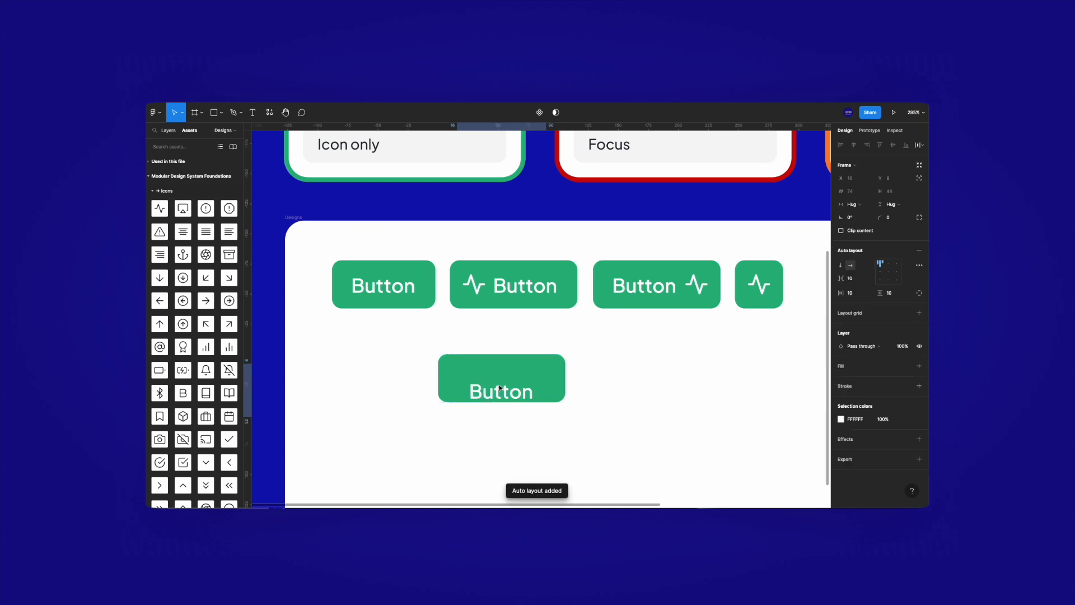
Set the label wrapper's vertical padding to 0 and its horizontal padding to 6
left_click(900, 293)
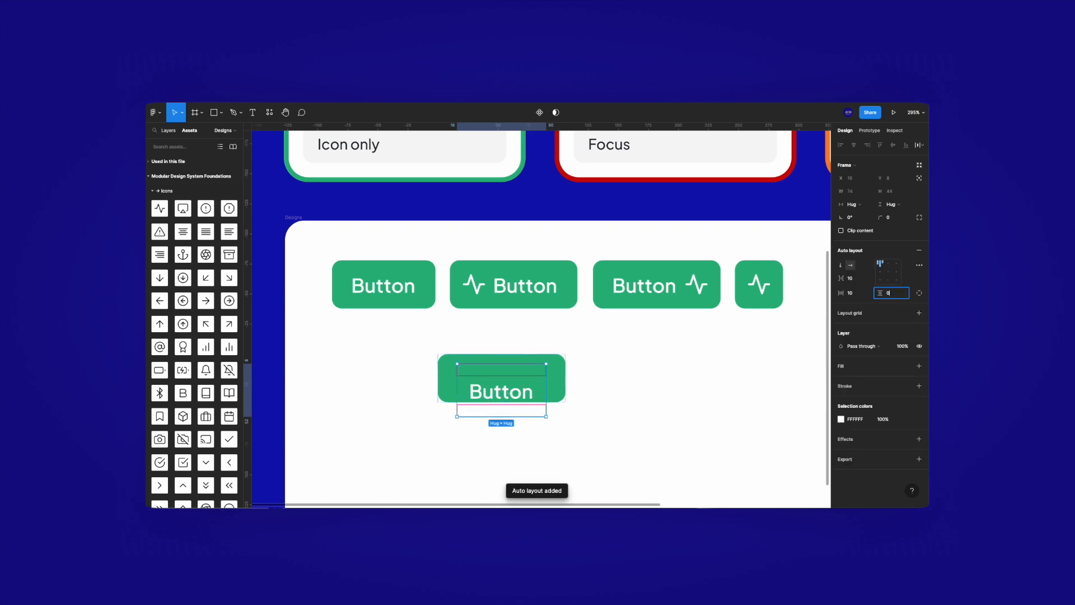
type("0")
key("Return")
left_click(855, 295)
type("6")
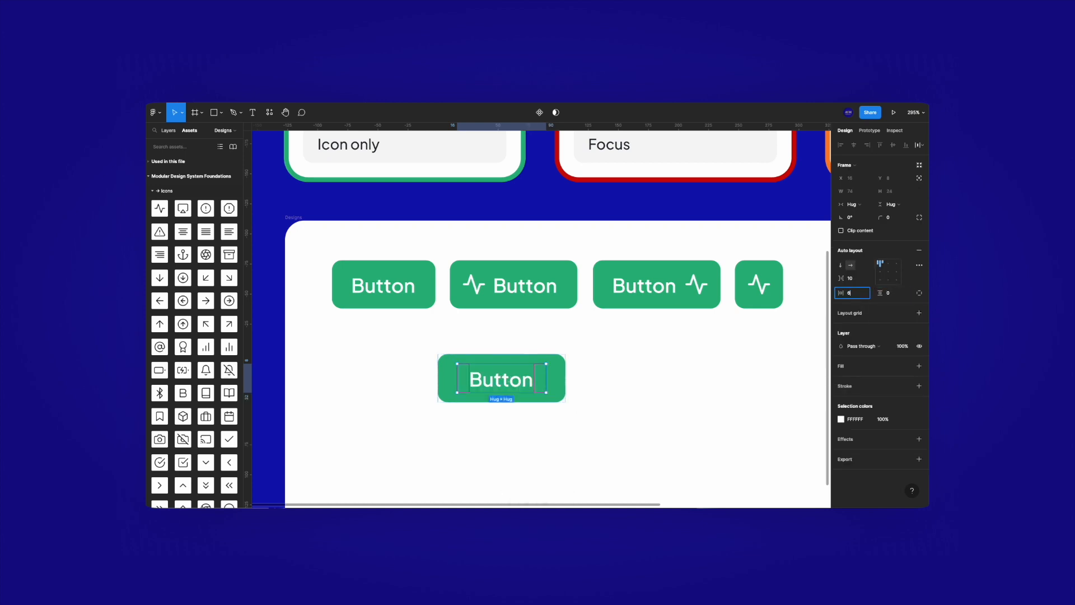
key("Return")
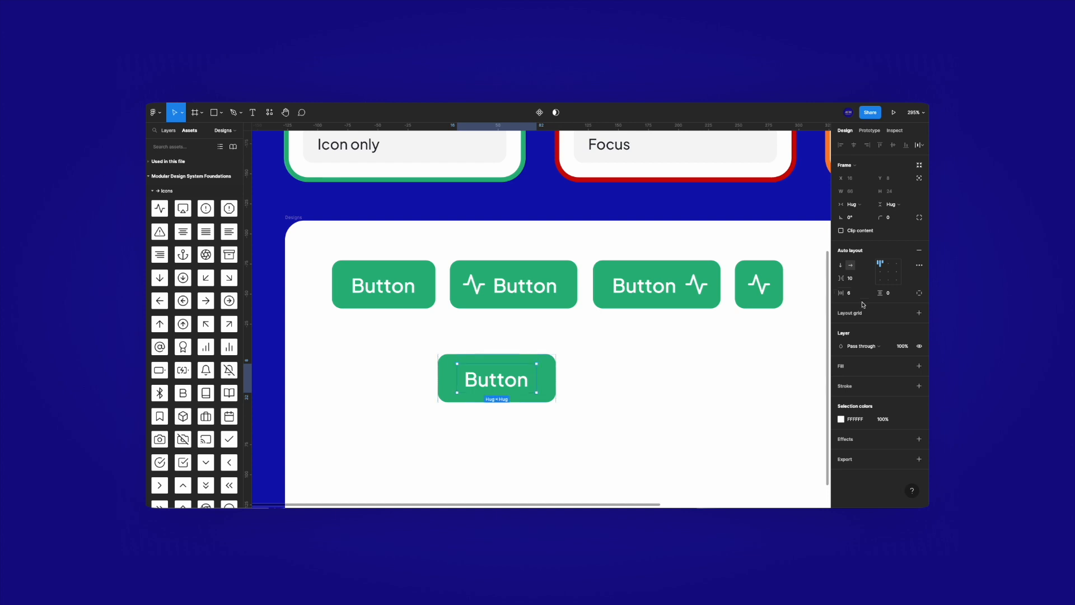
Set the copied button's horizontal padding to 10
left_click(548, 392)
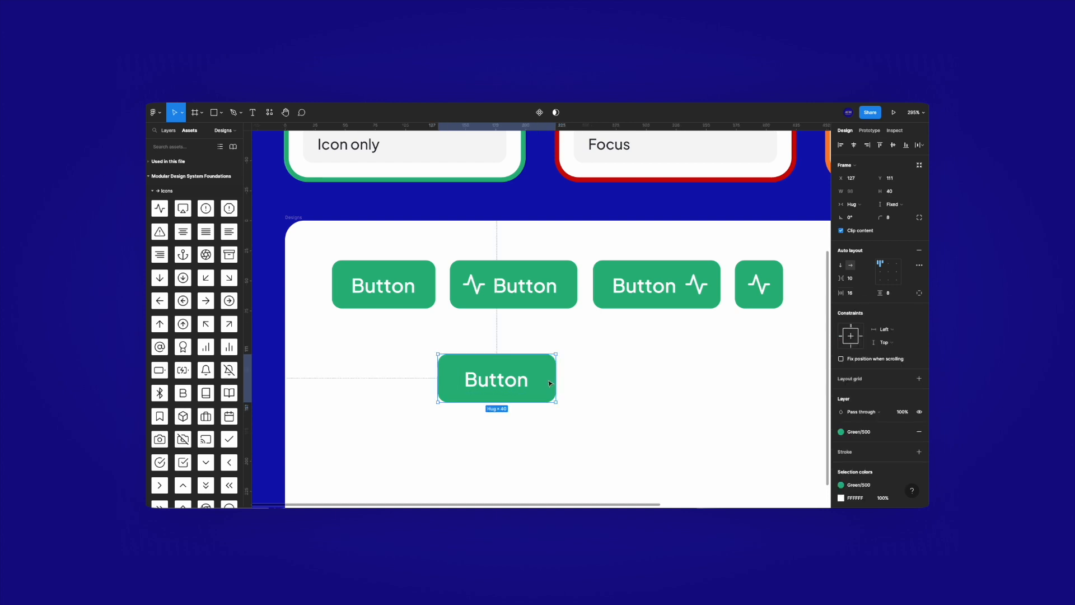
left_click(854, 293)
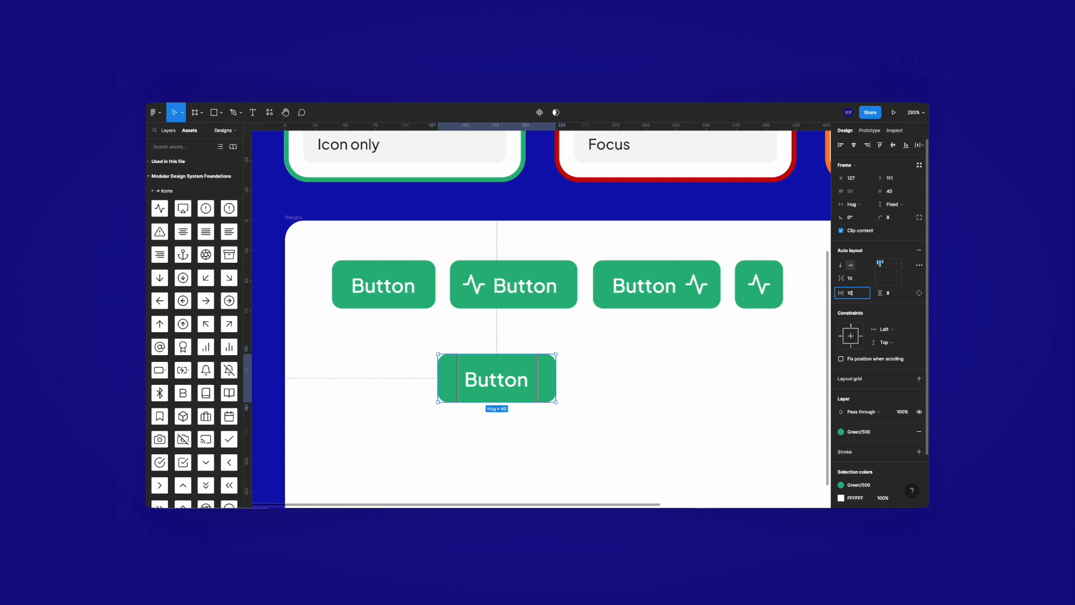
key("Return")
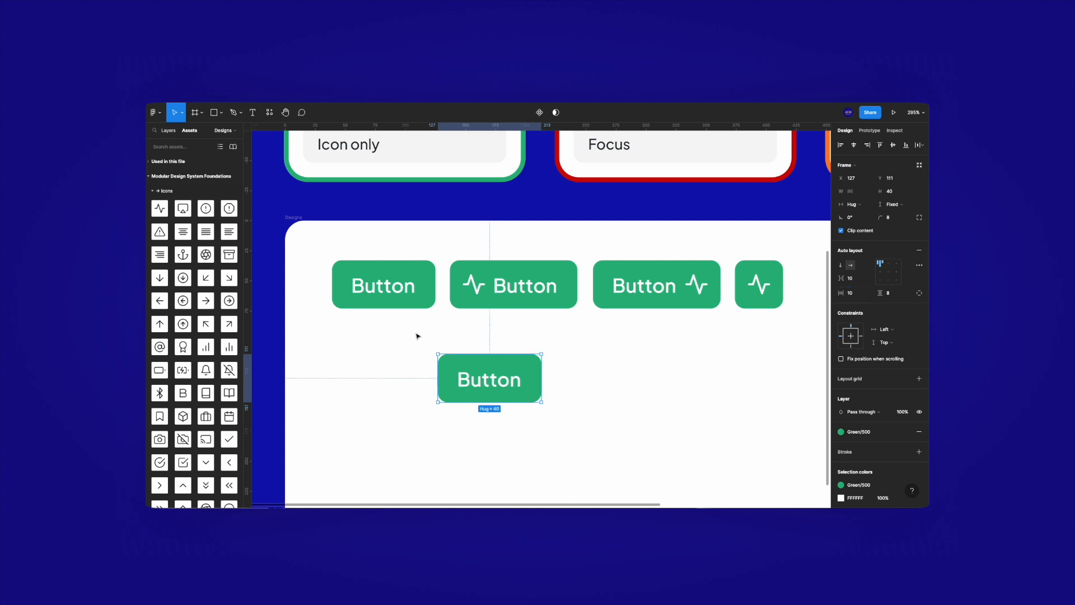
Check the label wrapper's spacing against the button edges and move the copied button to X 149, Y 97
left_click_drag(484, 374, 535, 340)
double_click(401, 289)
double_click(535, 341)
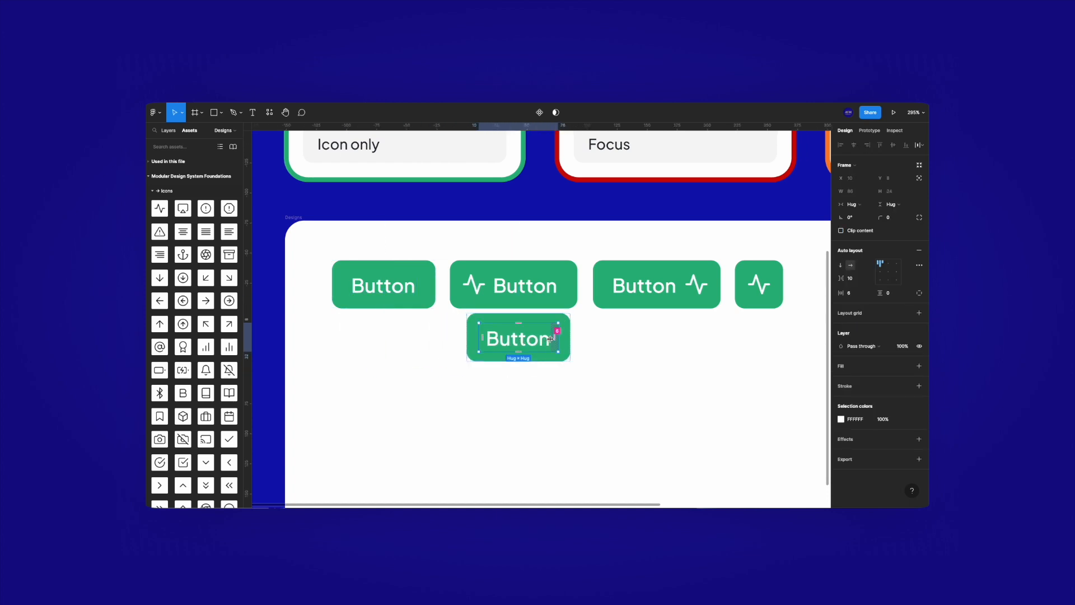
left_click(562, 339)
double_click(558, 340)
key("alt")
left_click(594, 342)
left_click_drag(517, 341, 514, 365)
Move the activity icon from the right-icon button into the copied button, before and outside the label wrapper
double_click(475, 285)
key("alt")
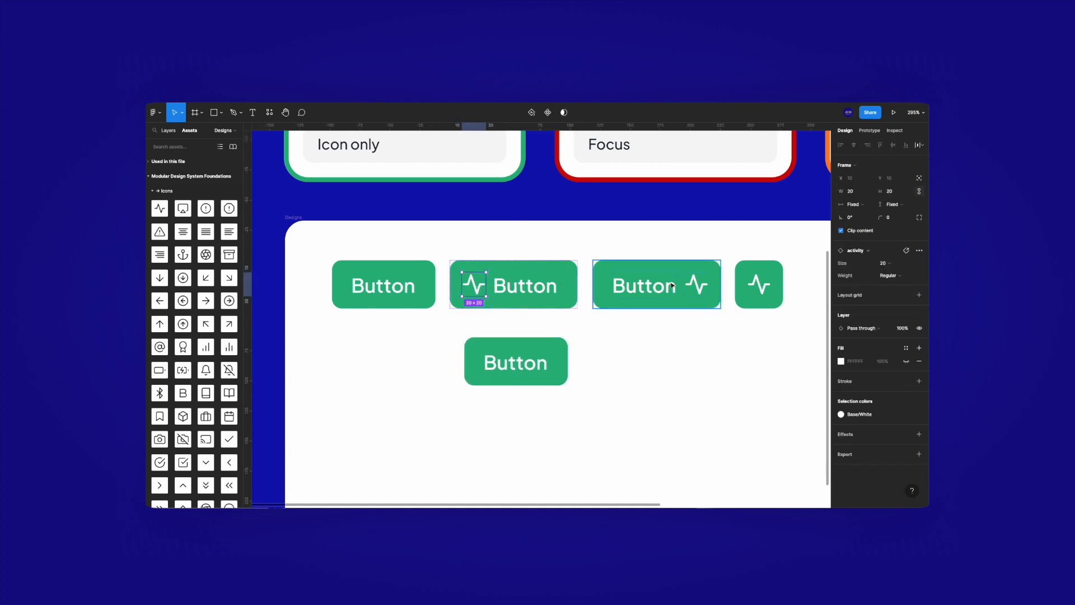
double_click(697, 285)
key("alt")
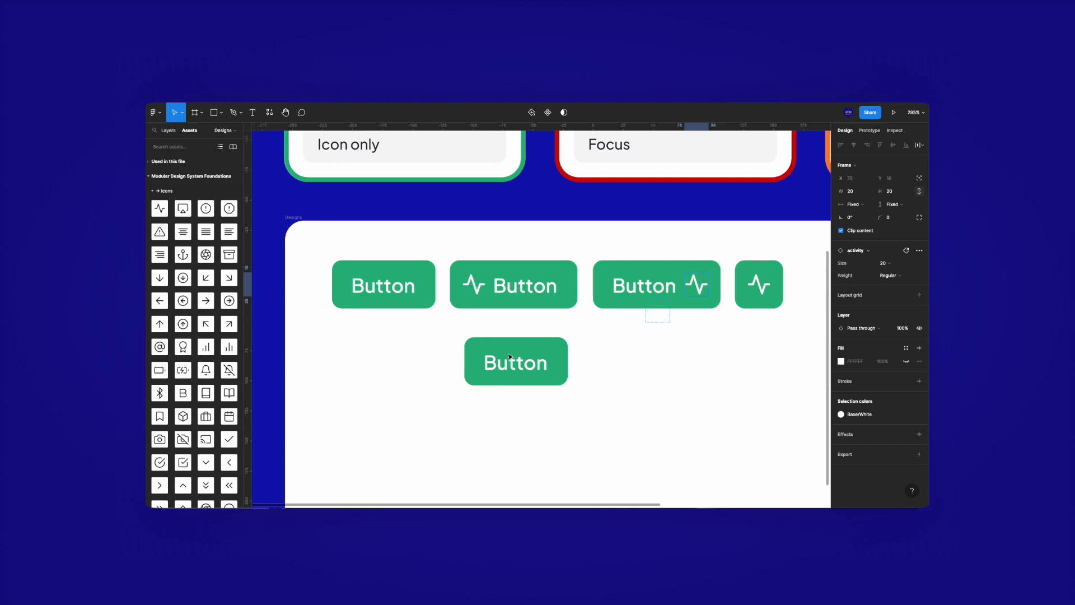
left_click_drag(699, 286, 504, 367)
left_click(513, 325)
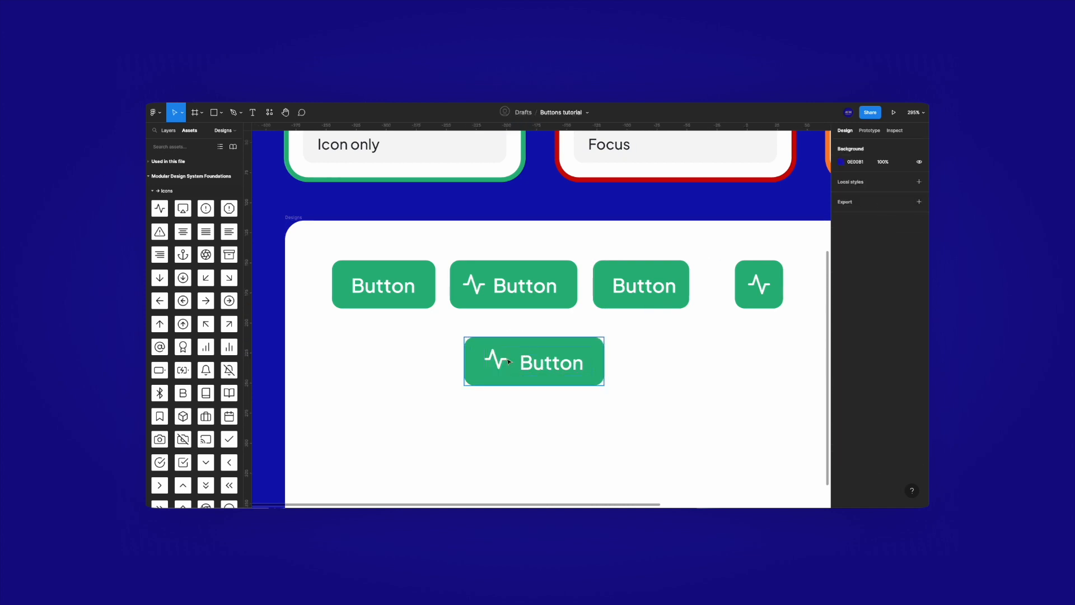
double_click(508, 362)
left_click_drag(502, 362, 469, 359)
Set the copied button's item spacing to 0 and align its contents left and vertically centered
left_click(522, 306)
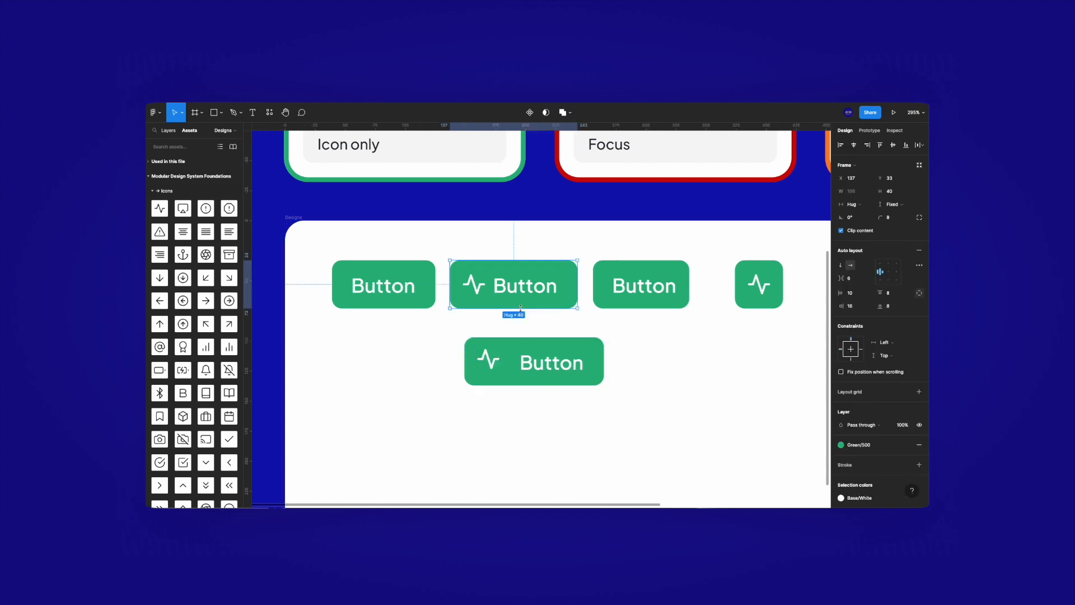
left_click(520, 343)
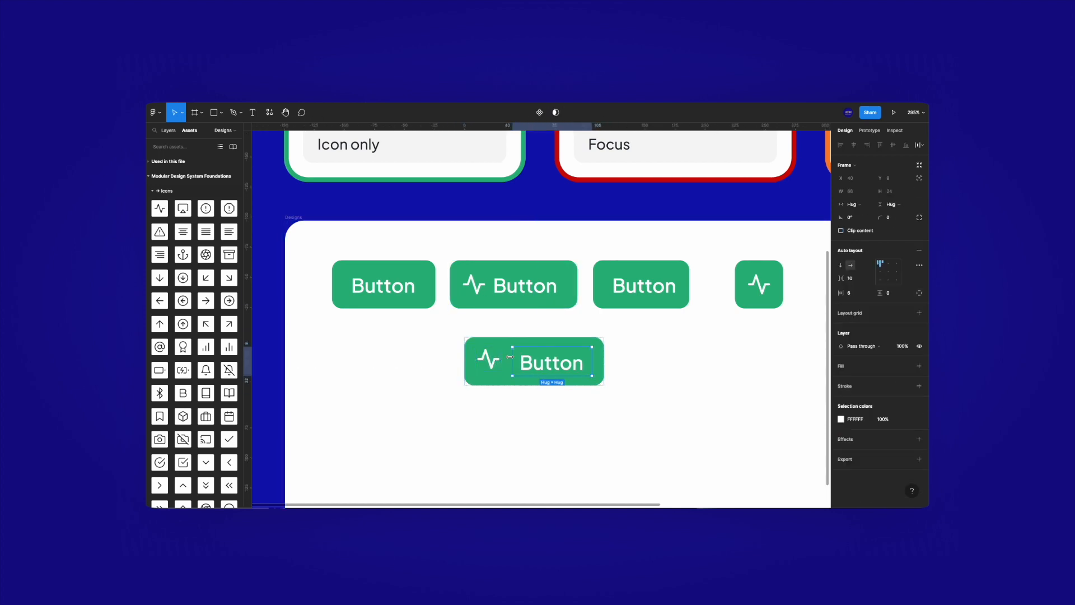
left_click(856, 278)
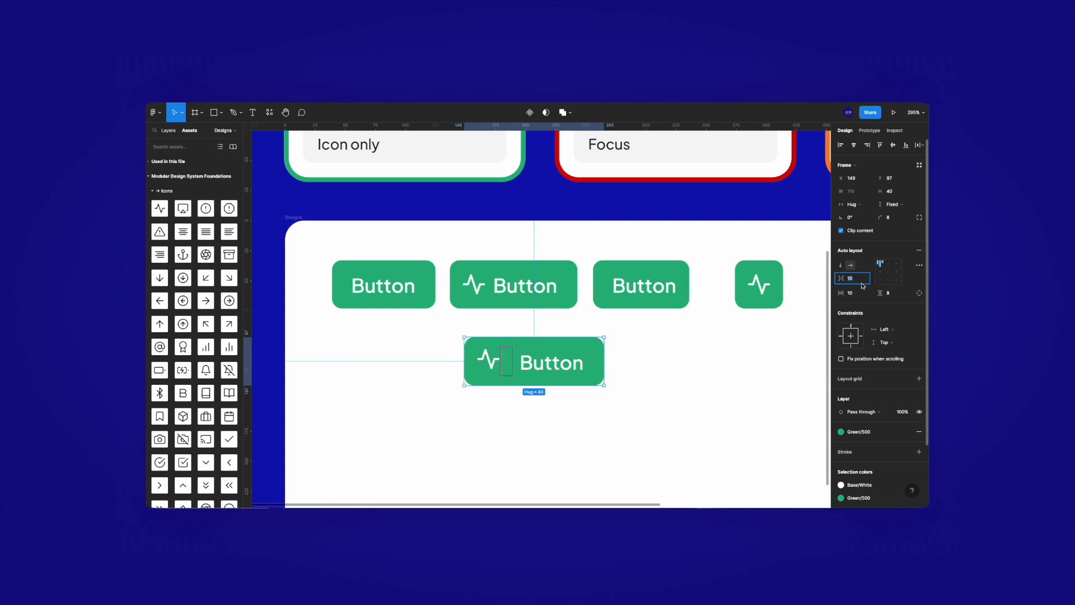
type("0")
key("Return")
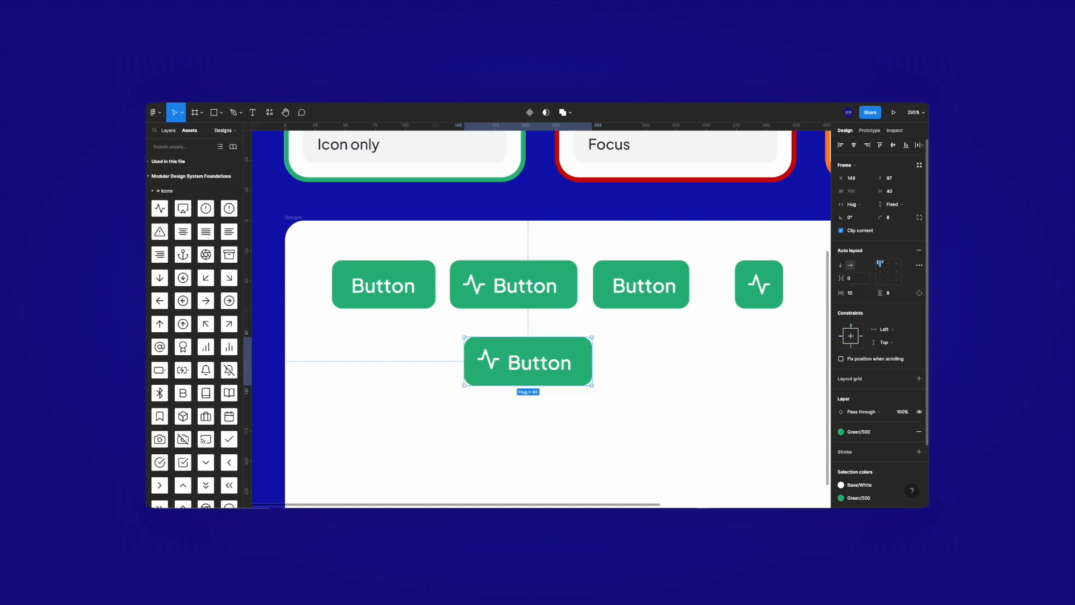
left_click(882, 274)
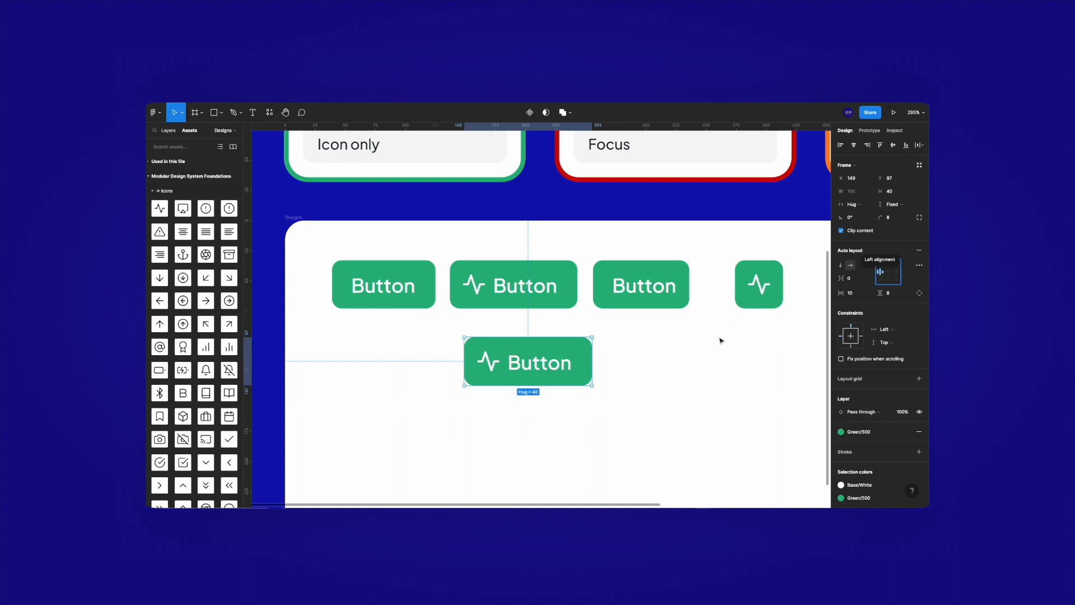
Move the new button directly beneath the left-icon button, to X 137, Y 84
left_click(483, 435)
scroll(516, 374, "up", 2)
left_click_drag(516, 374, 516, 369)
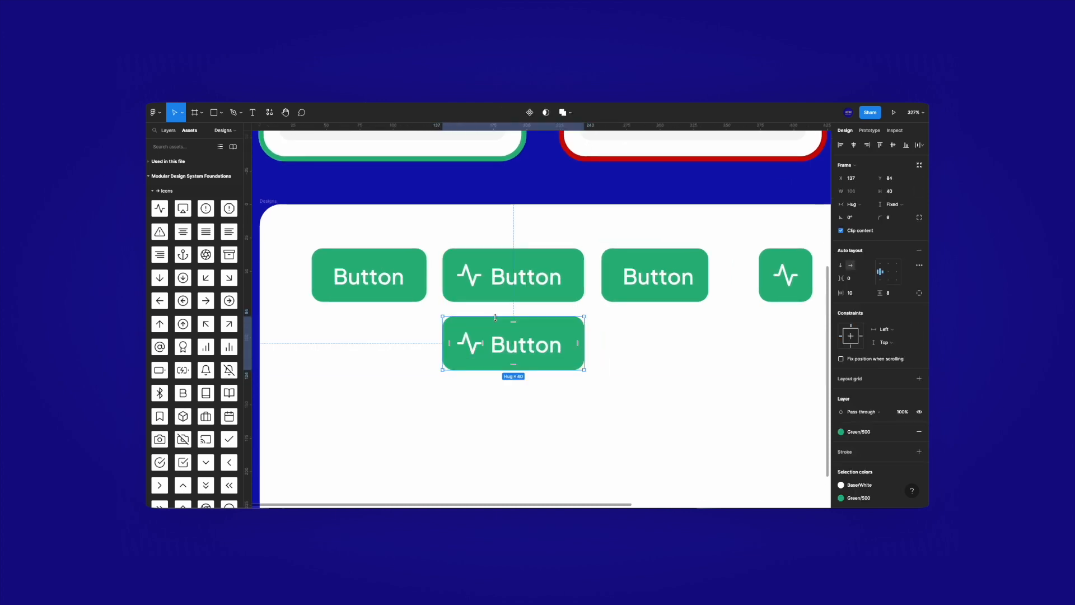
Toggle the visibility of the new button's activity icon in the layer list to test how the layout adapts
double_click(532, 350)
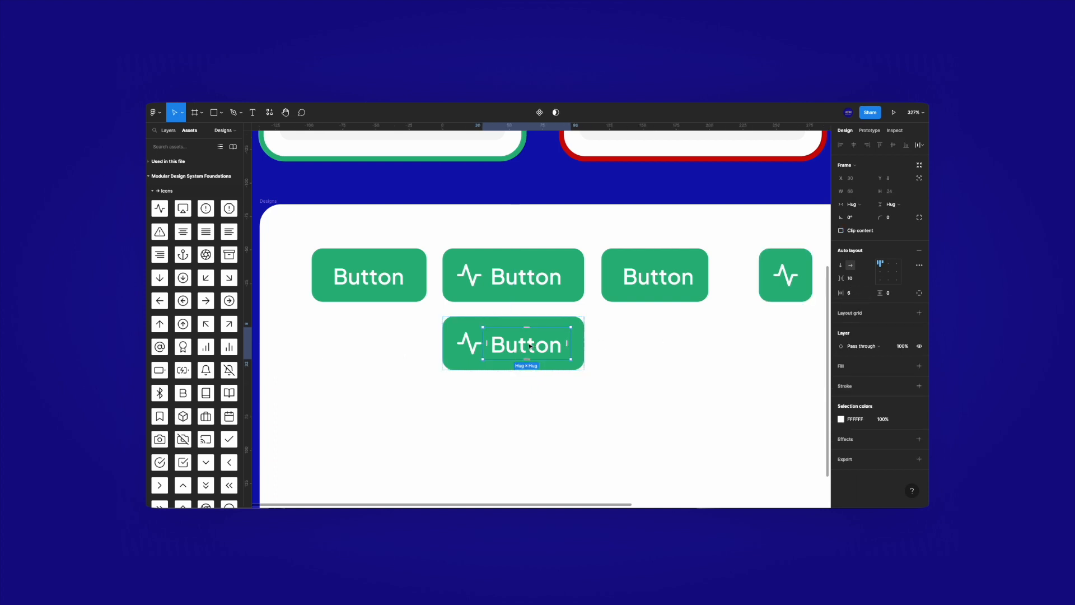
left_click(468, 343)
key("alt+1")
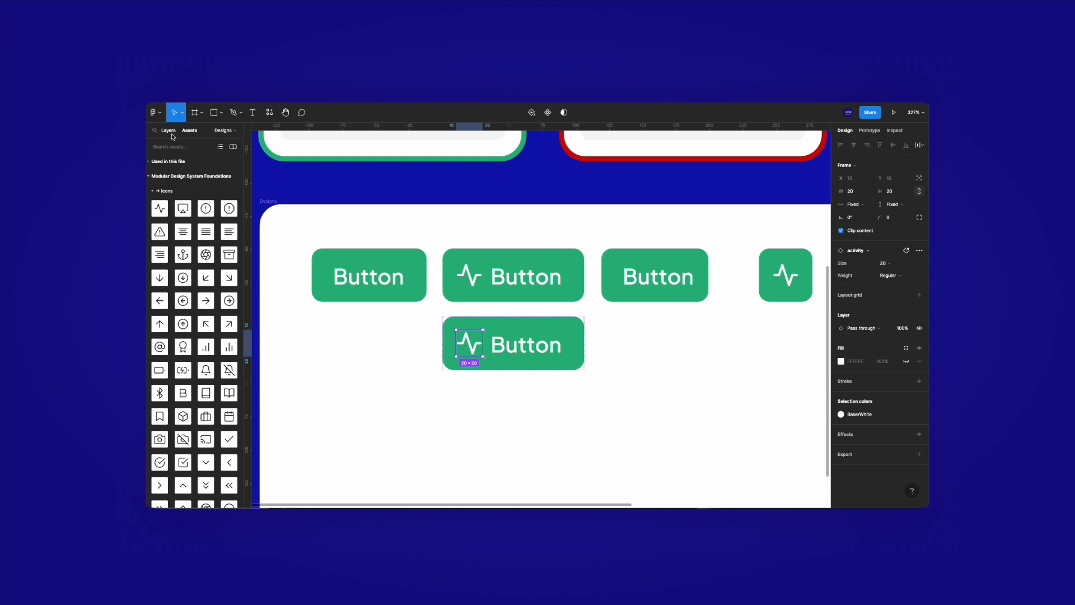
left_click(235, 373)
left_click(235, 373)
left_click(235, 374)
left_click(235, 373)
left_click(235, 374)
left_click(235, 373)
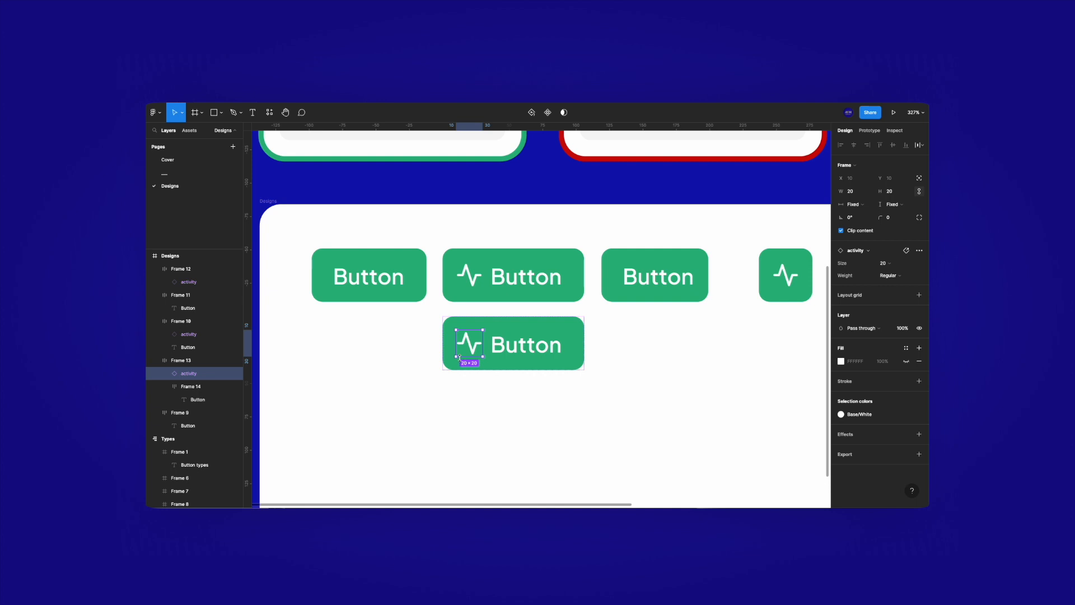
Duplicate the activity icon in the new button and place the duplicate after the label
key("ctrl+d")
key("Right")
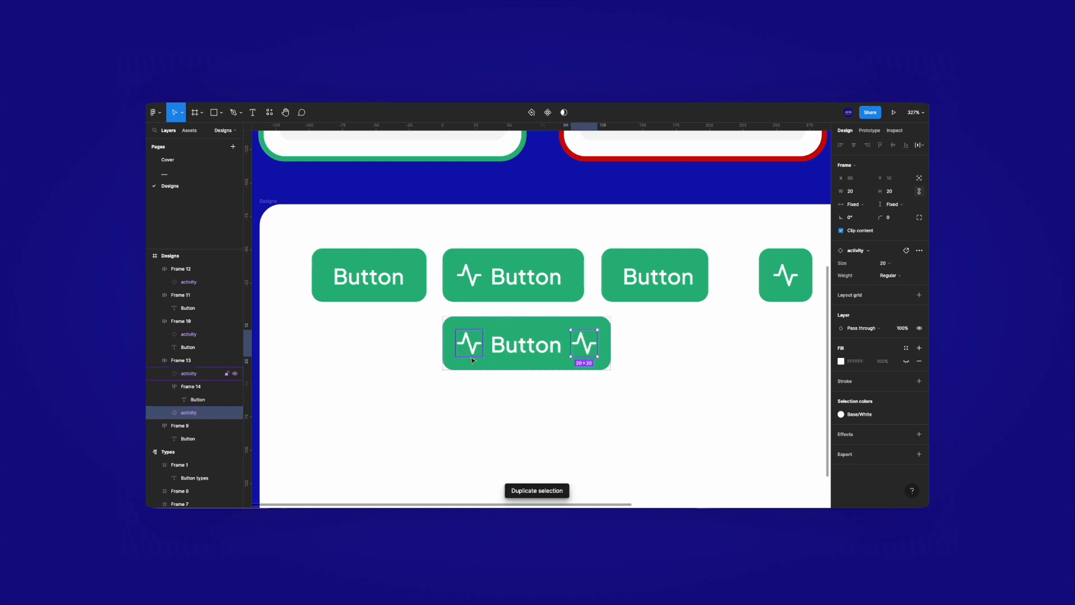
left_click(504, 413)
left_click(525, 359)
Hide the new button's left icon and delete the old right-icon button from the row
double_click(471, 345)
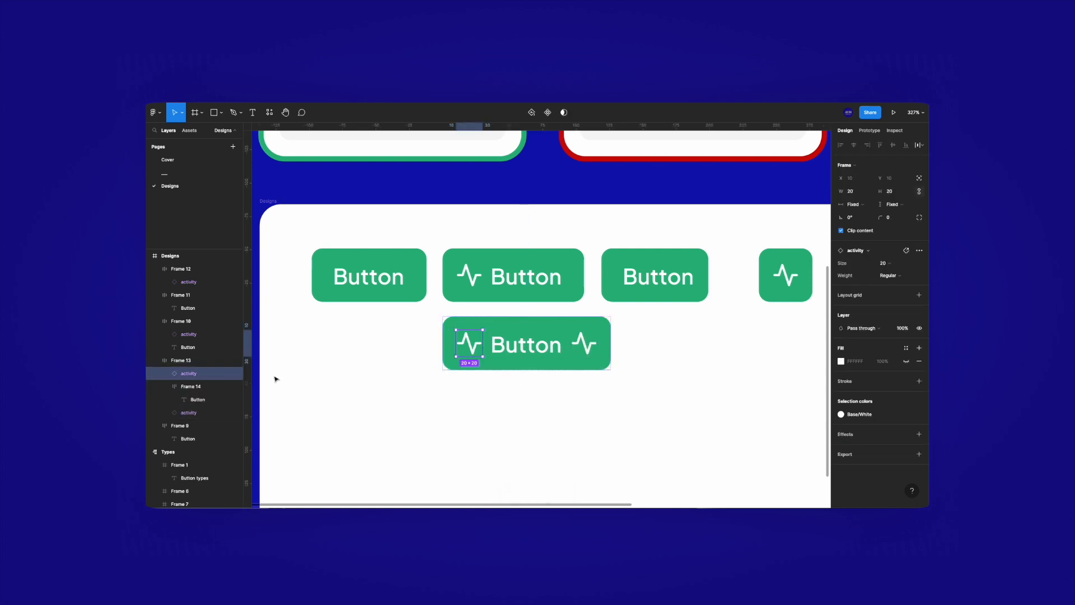
left_click(234, 373)
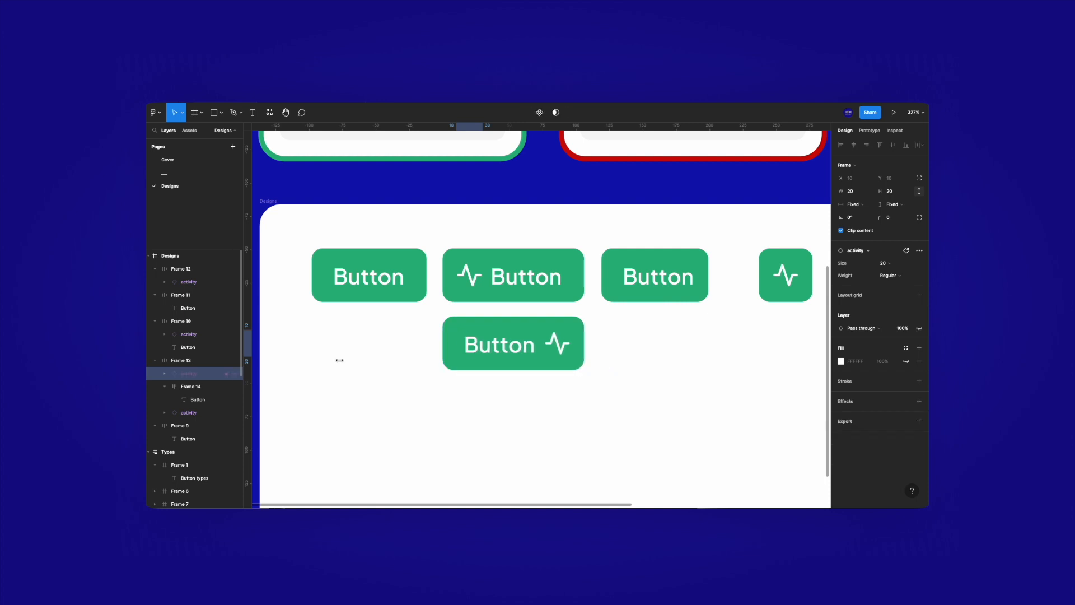
left_click(658, 271)
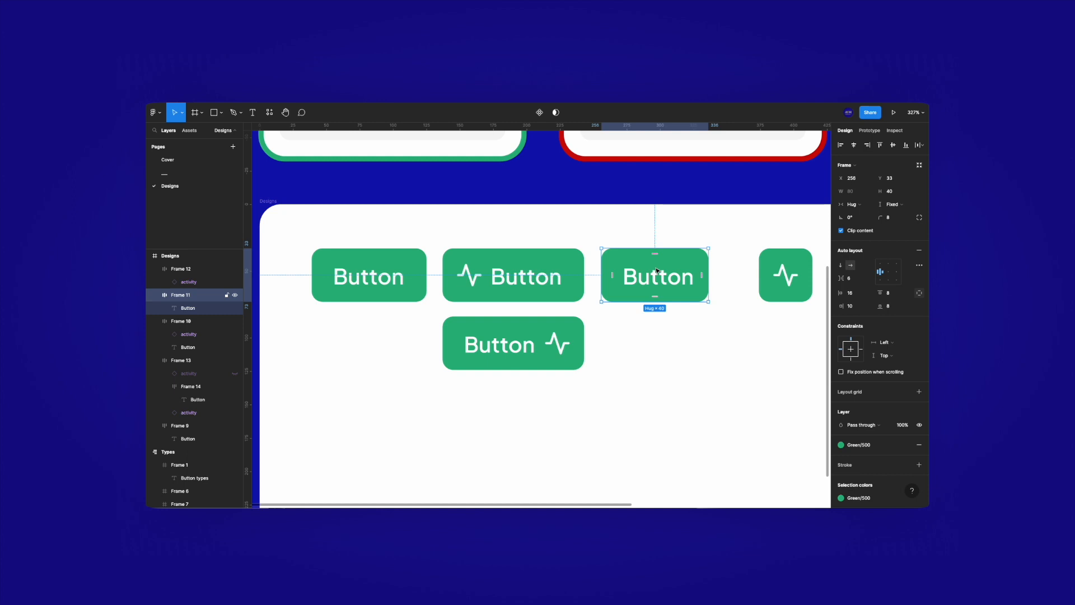
key("Delete")
Toggle the label wrapper's visibility to test the icon-only variant, and leave the label shown
left_click(495, 344)
double_click(498, 344)
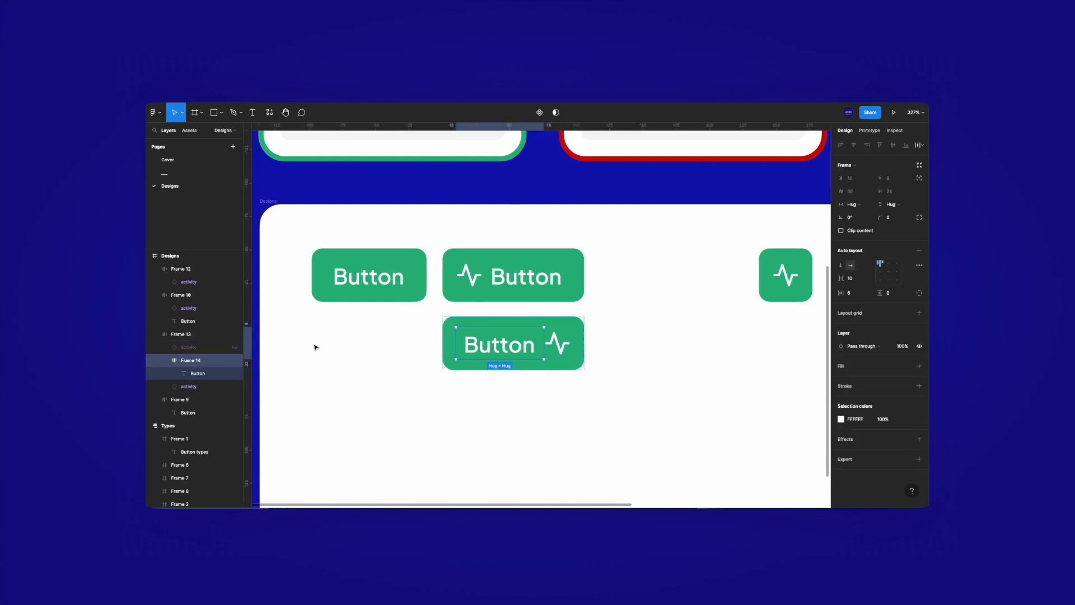
left_click(235, 360)
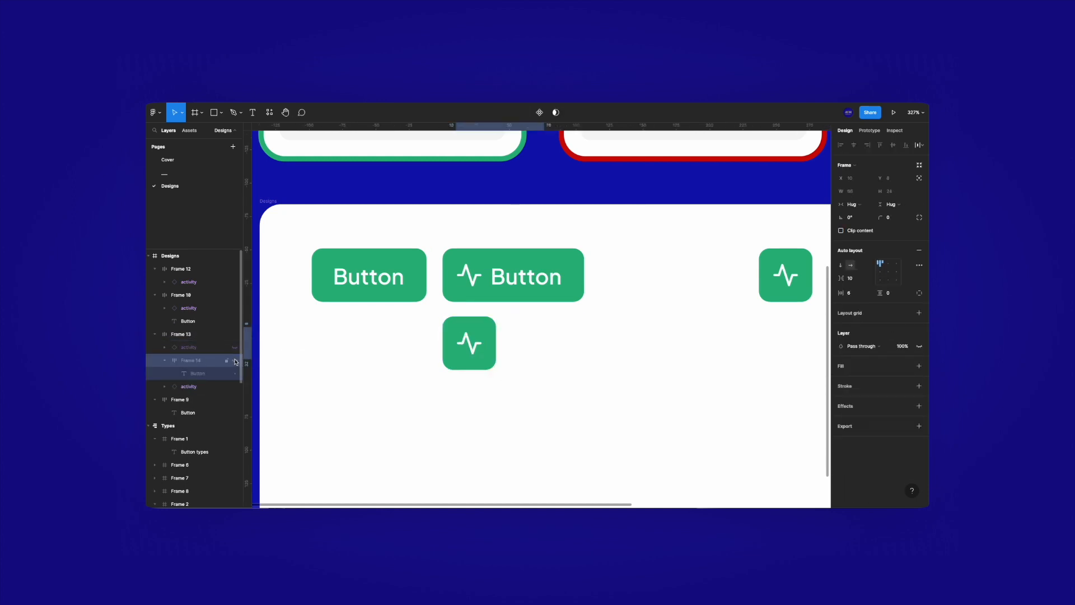
left_click(235, 361)
left_click(235, 360)
left_click(235, 360)
left_click(235, 360)
left_click(235, 361)
left_click(235, 360)
left_click(643, 384)
left_click(471, 368)
left_click(477, 388)
left_click(466, 362)
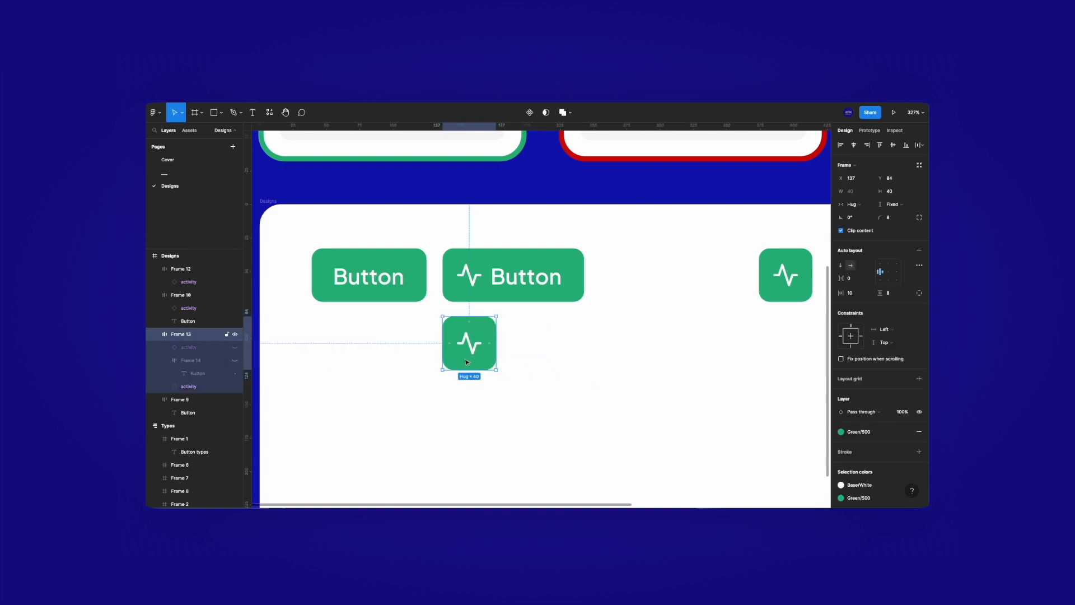
left_click(234, 361)
Delete the old label-only, left-icon and icon-only buttons and move the combined button to X 57, Y 36
left_click(332, 290)
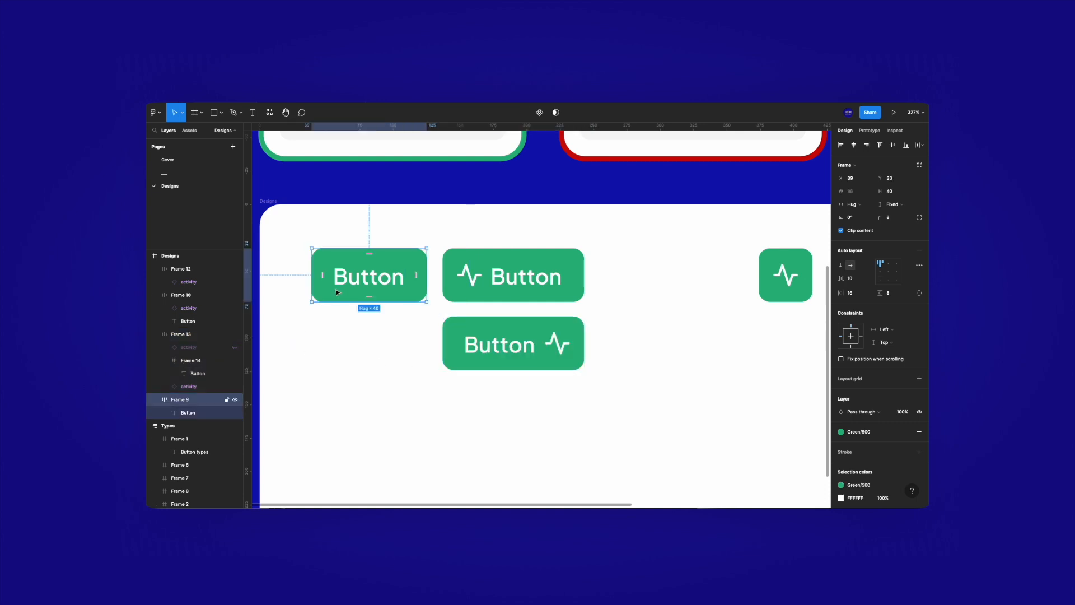
key("Delete")
left_click(498, 267)
key("Delete")
left_click(798, 283)
key("Delete")
left_click_drag(529, 342, 411, 272)
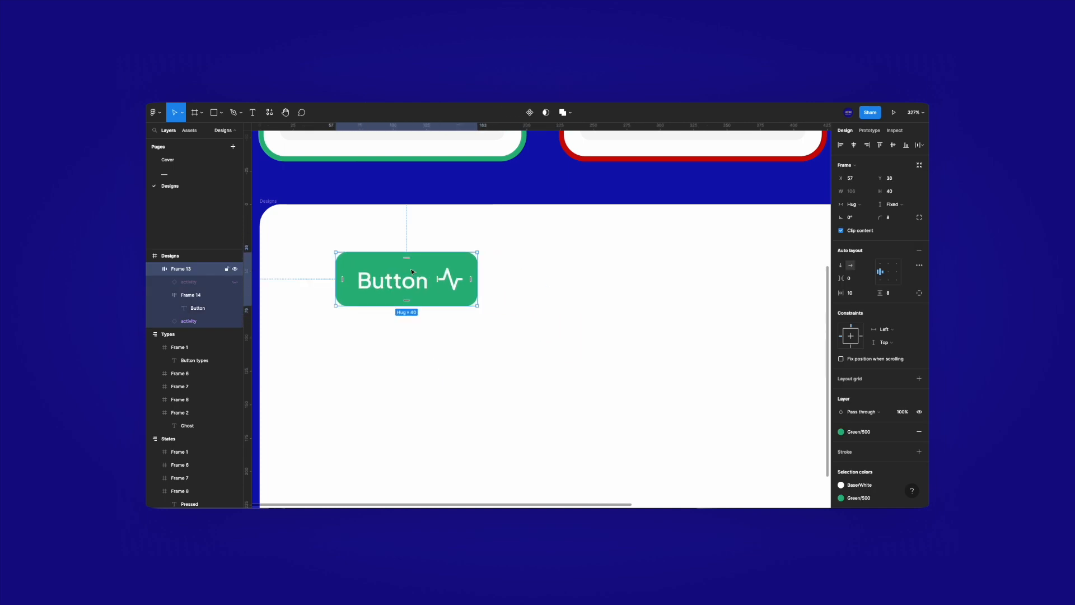
Rename the frame around the label "Text Wrapper" and the whole button frame "Button"
double_click(181, 295)
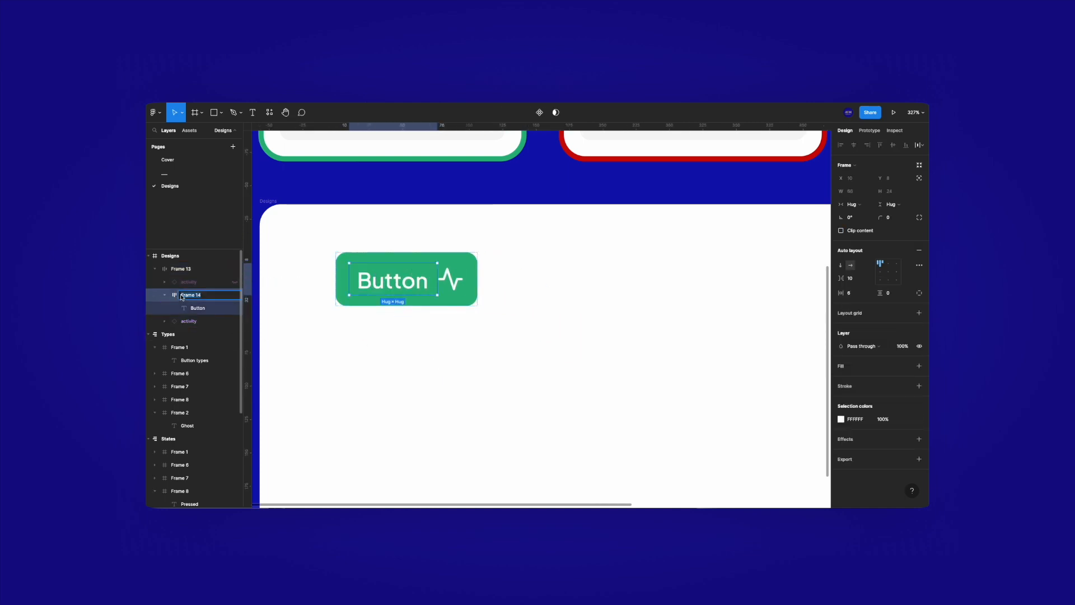
type("Text Wr")
key("Return")
double_click(173, 269)
type("Button")
key("Return")
Rename the icon layers before and after the label "Left Icon" and "Right Icon"
double_click(188, 283)
type("Left Icon")
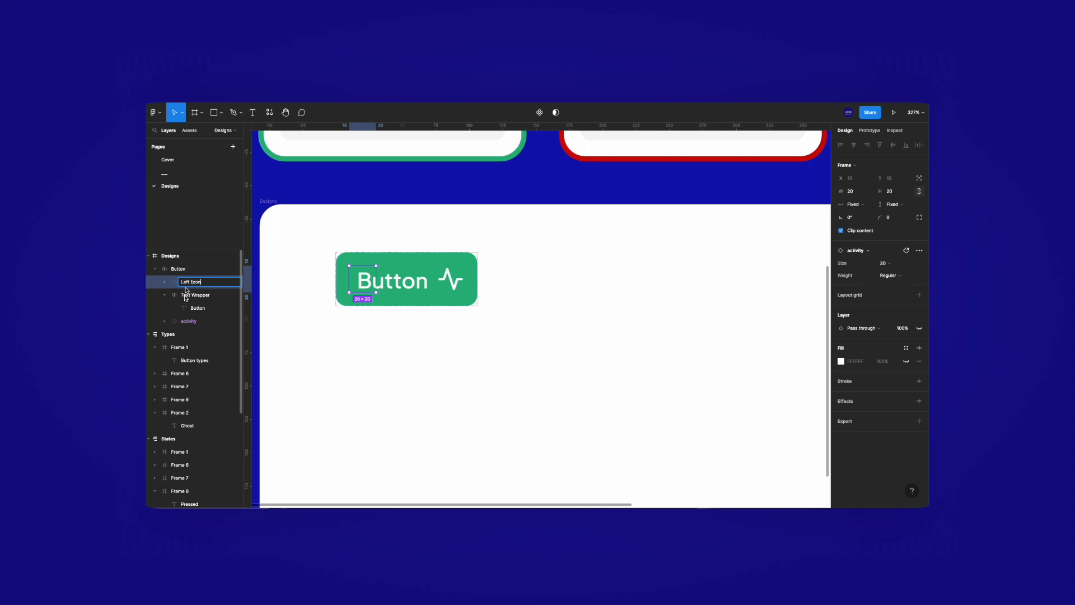
key("Tab")
key("Tab")
type("Right Icon")
key("Return")
left_click(405, 213)
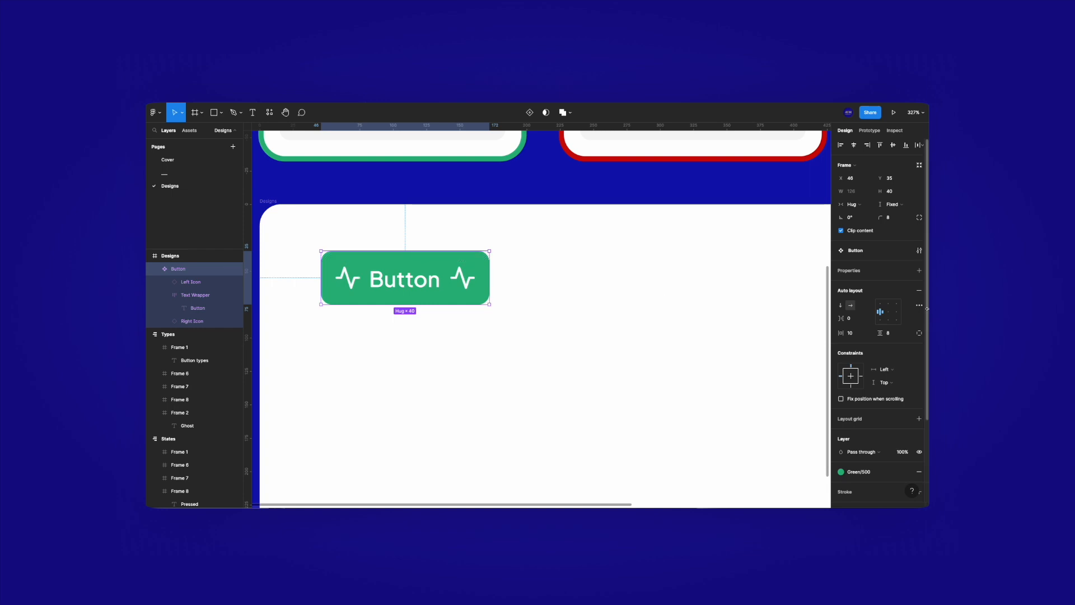
Create a visibility property named "Left Icon" with value False for the button component's left icon
left_click(353, 285)
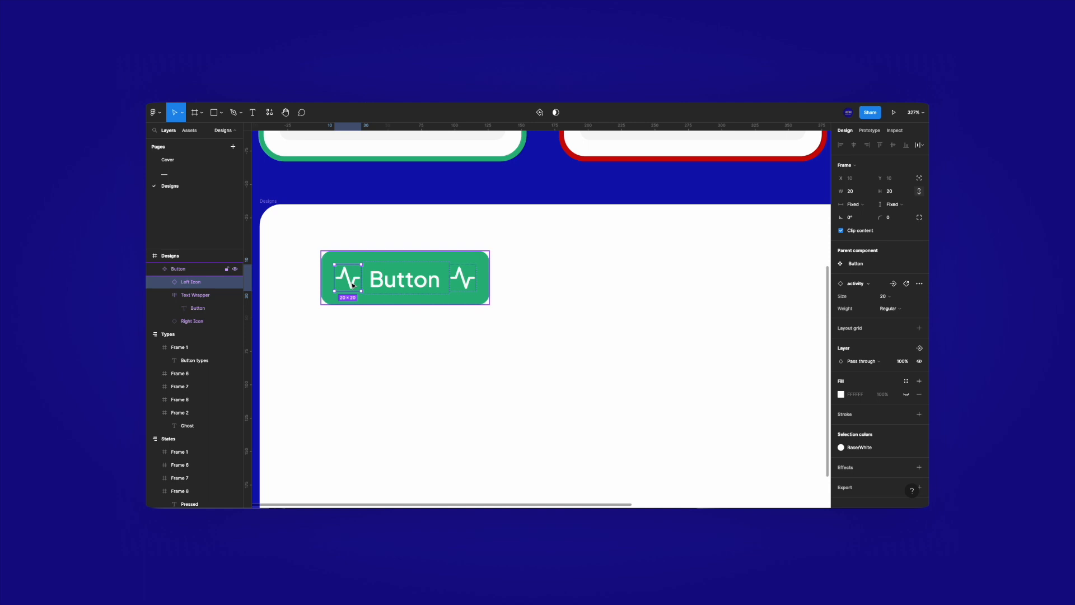
left_click(919, 347)
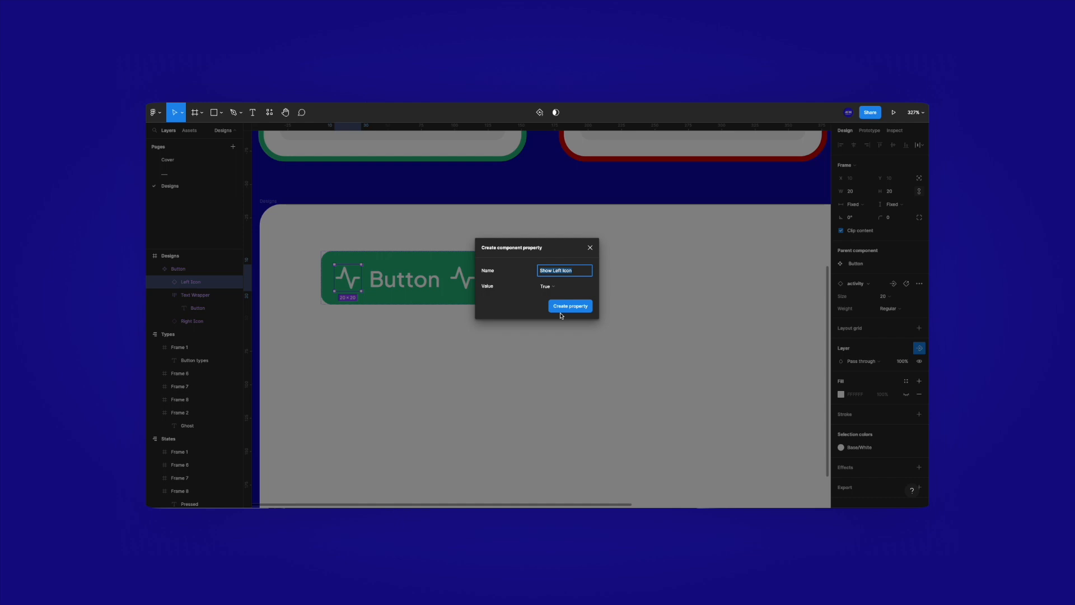
type("Has")
key("BackSpace")
key("BackSpace")
key("BackSpace")
type("Left")
left_click(562, 286)
left_click(560, 299)
left_click(570, 306)
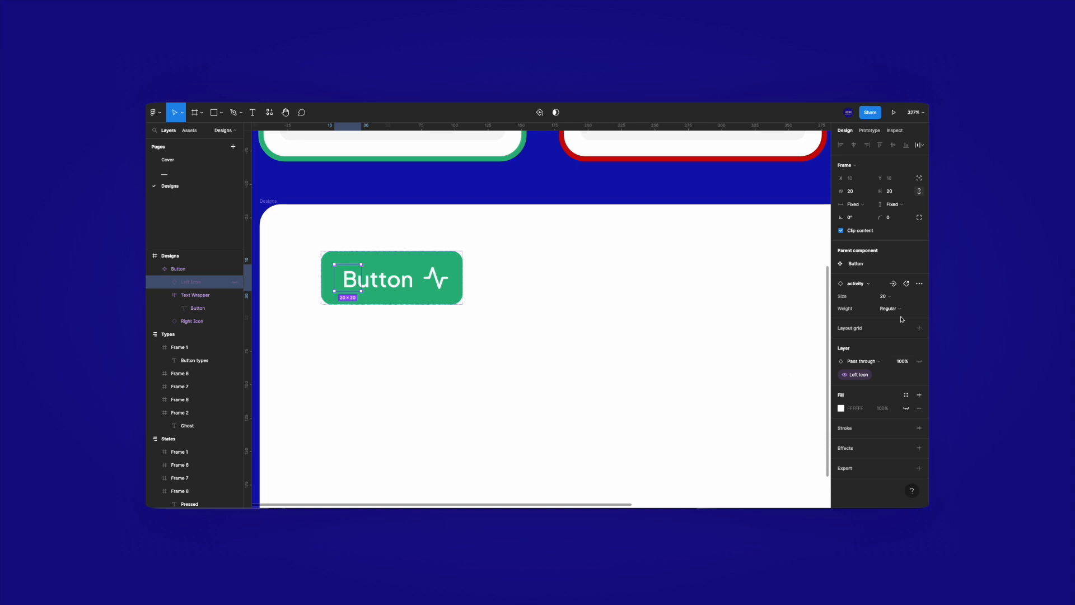
Create an instance swap property named "Icon Left Instance" for the left icon, with activity as its value
left_click(894, 284)
key("BackSpace")
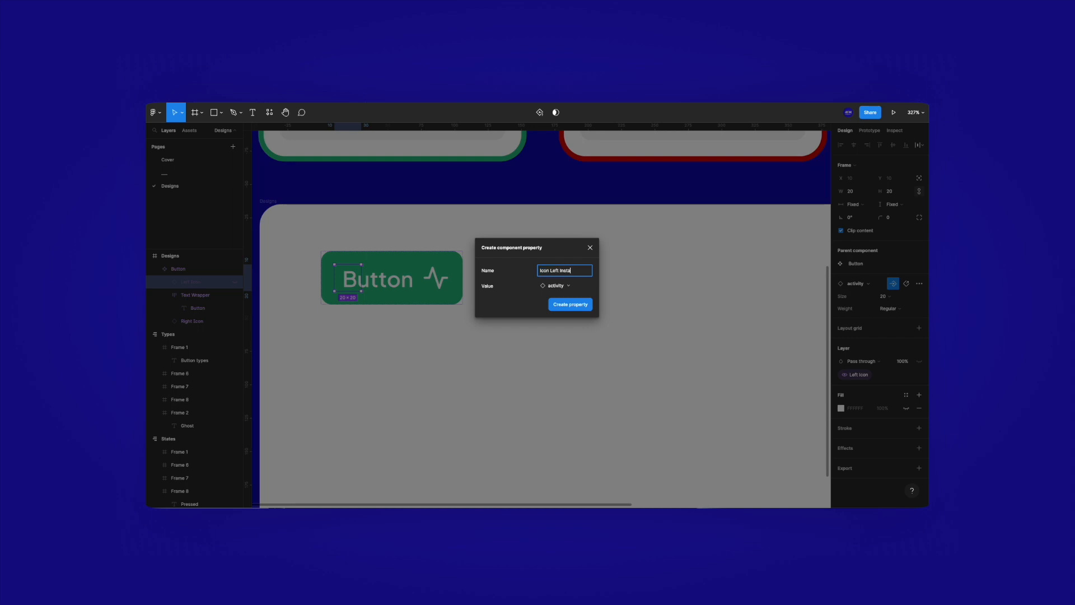
left_click(575, 307)
left_click(575, 309)
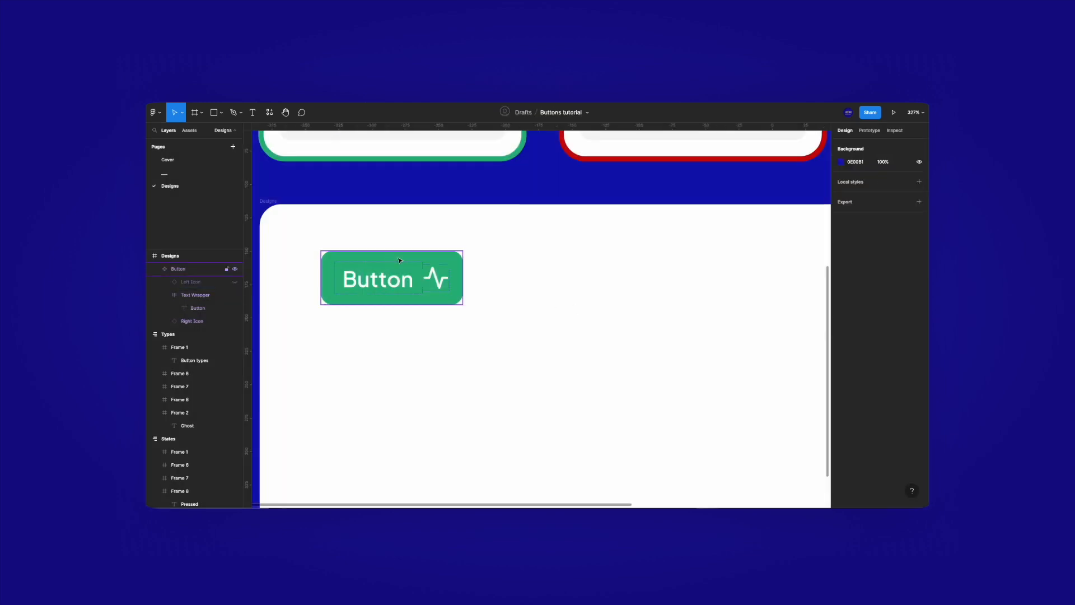
Set the Left Icon property's value to True on the button component
left_click(389, 255)
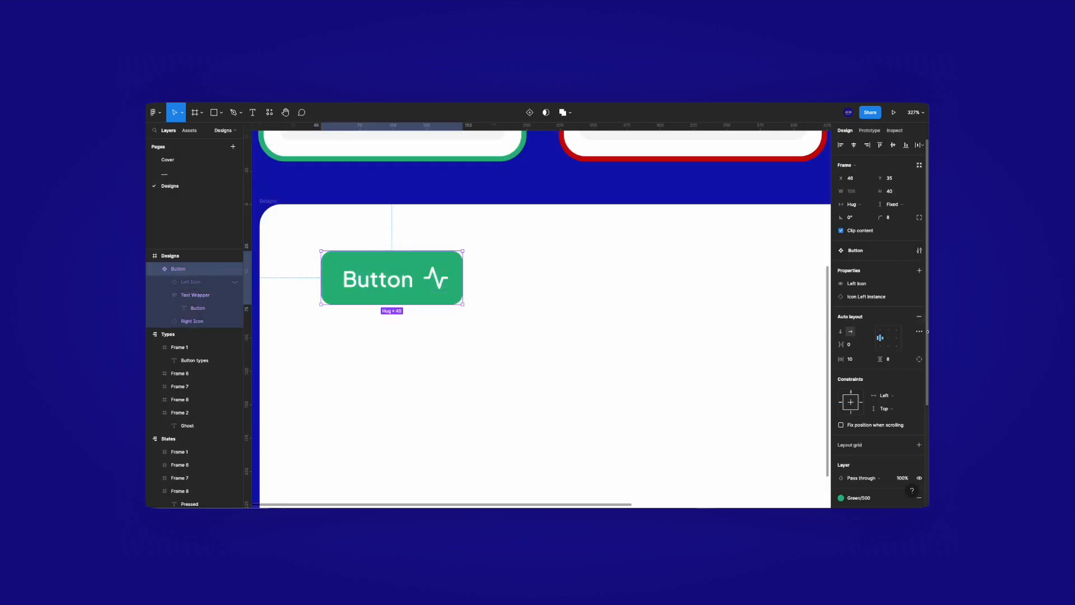
left_click(905, 284)
left_click(779, 323)
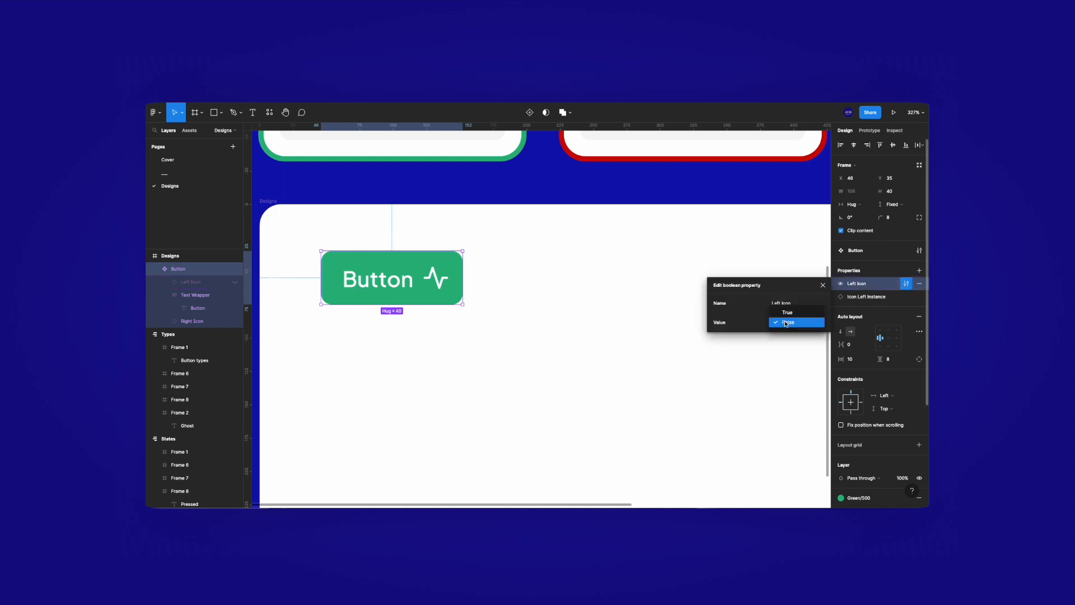
left_click(781, 311)
left_click(822, 285)
left_click(532, 312)
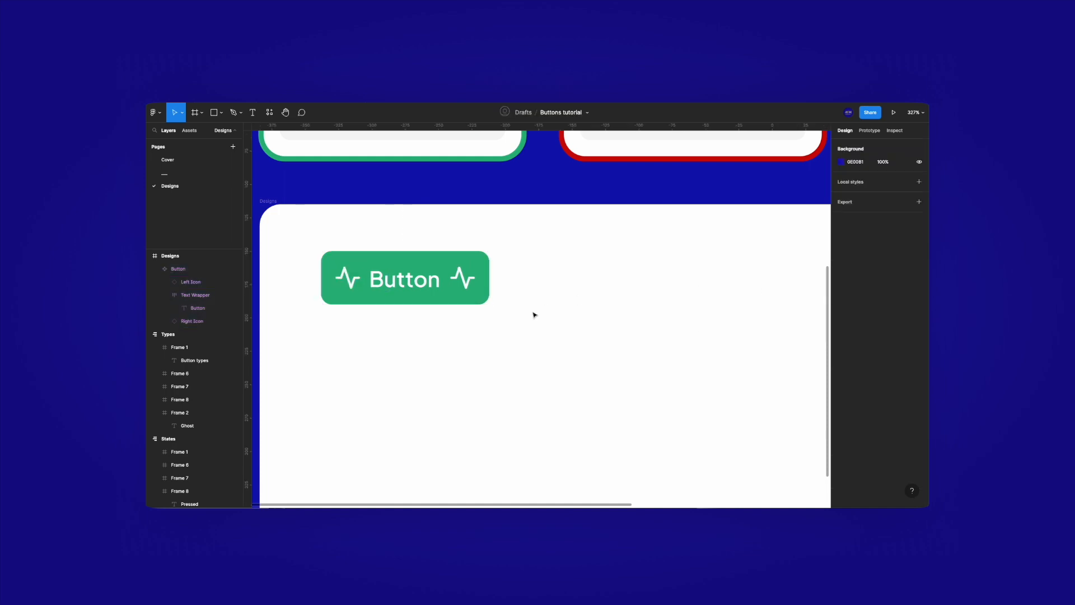
Create a visibility property named "Right Icon" for the button component's right icon
left_click(451, 290)
left_click(458, 287)
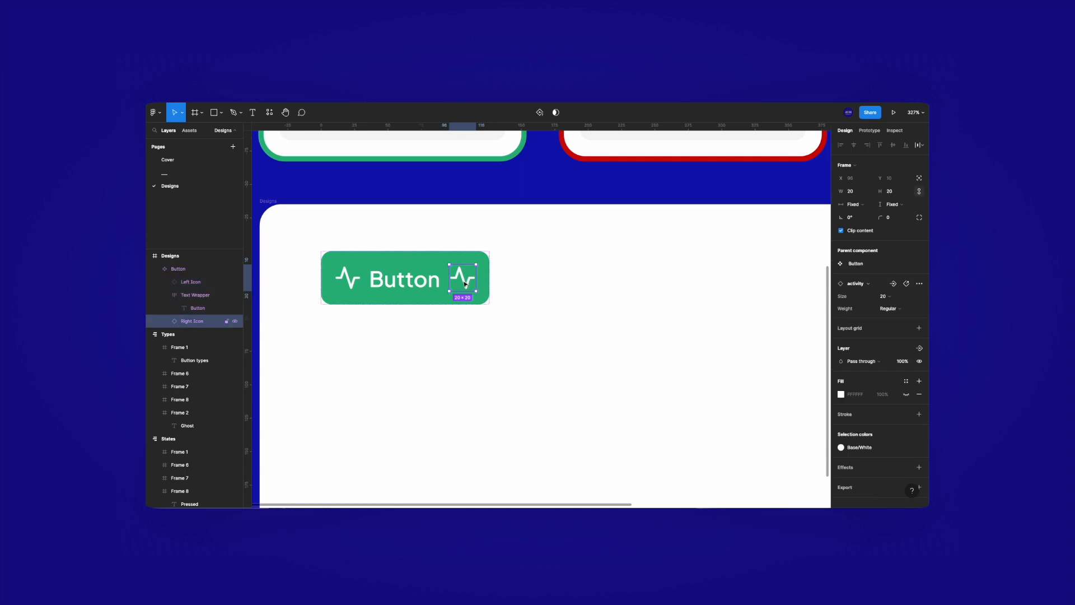
left_click(919, 347)
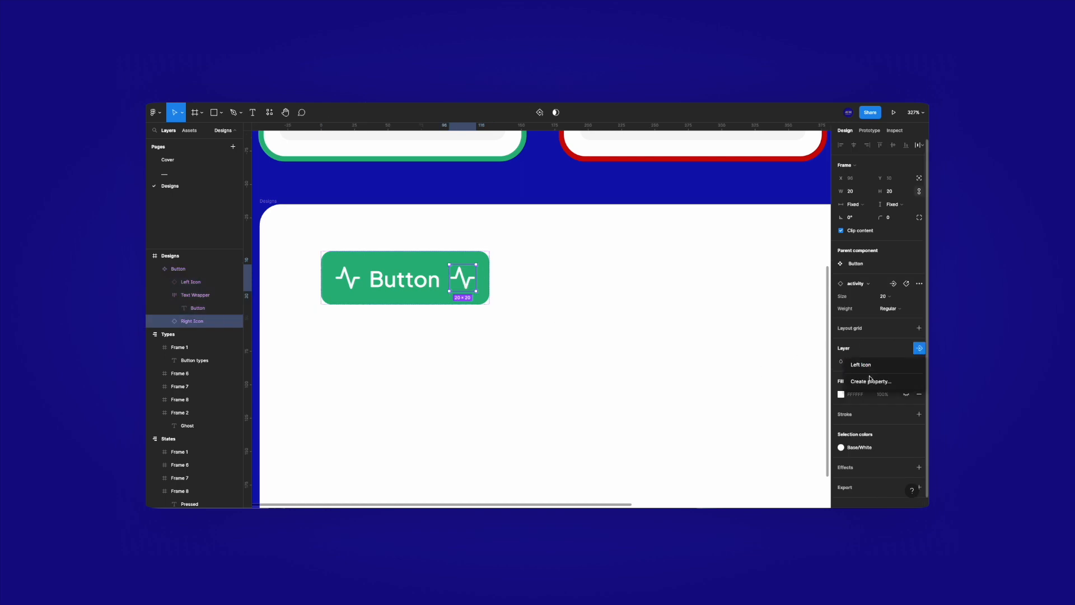
left_click(867, 379)
type("R")
key("Return")
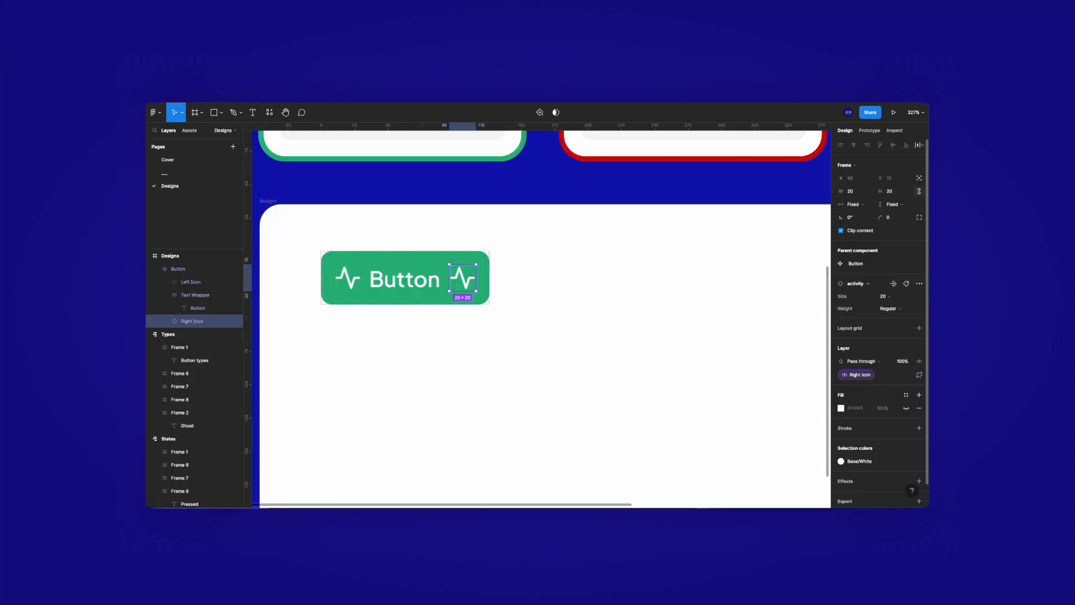
Create an instance swap property named "Right Icon Instance" for the right icon, with activity as its value
left_click(893, 283)
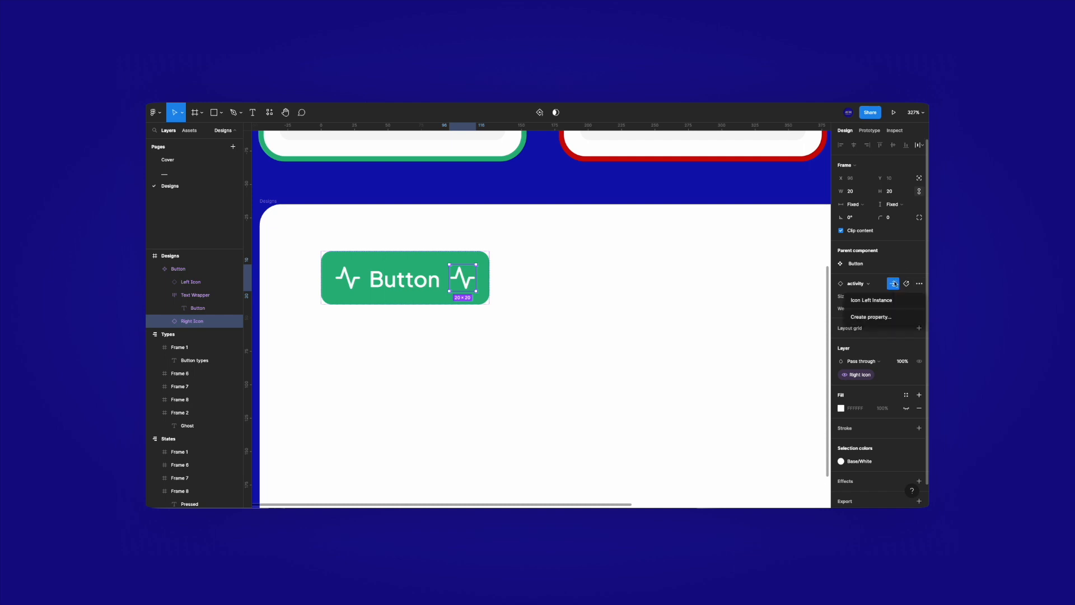
left_click(872, 316)
type("Right Icon Instance")
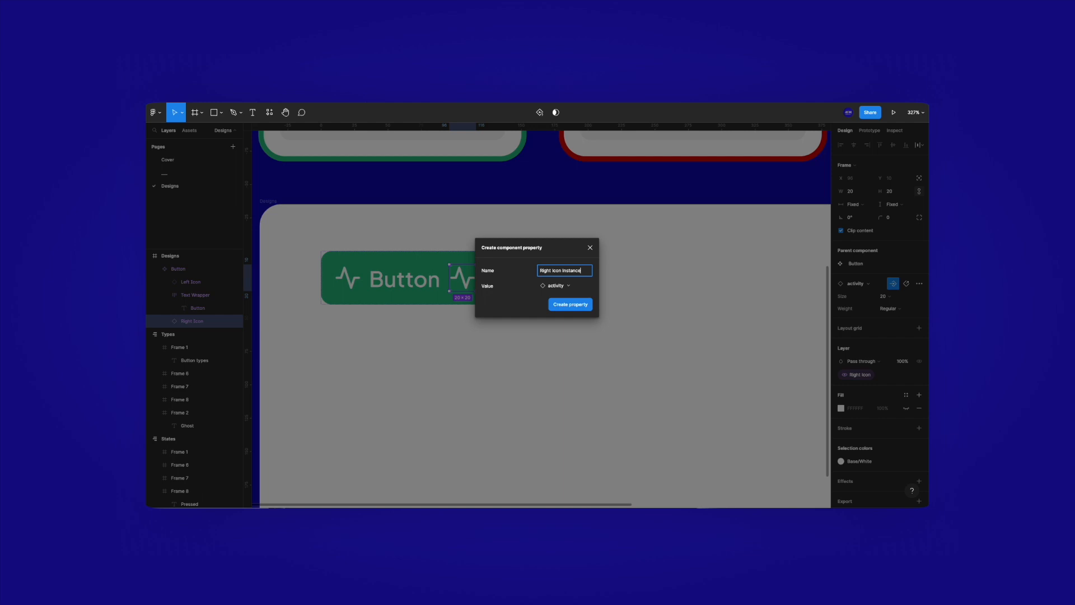
key("Return")
key("Escape")
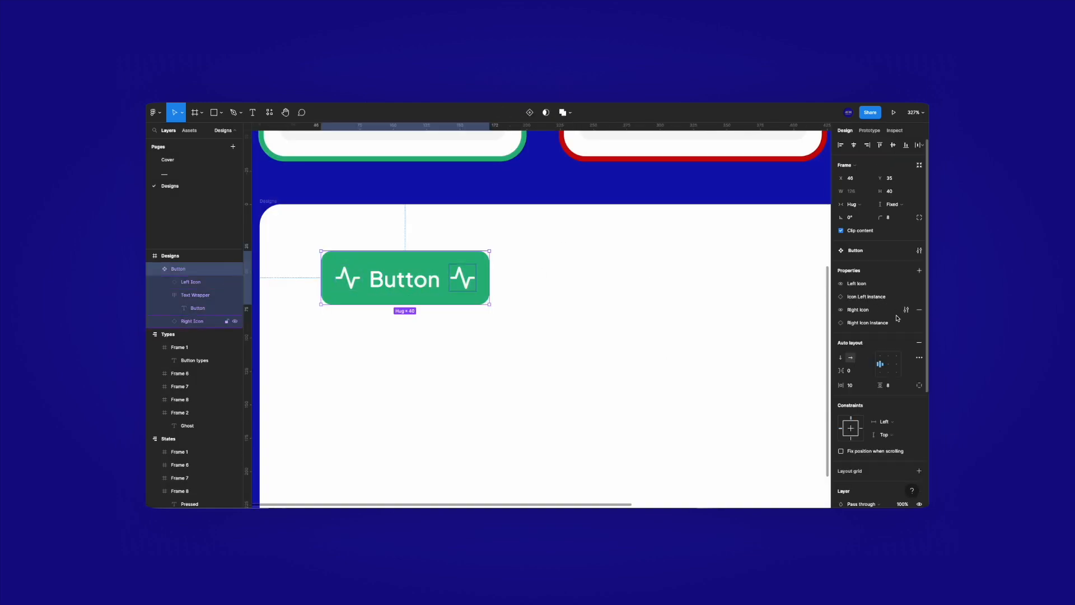
Set the Right Icon Instance property's value to the chevron-right icon
left_click(906, 323)
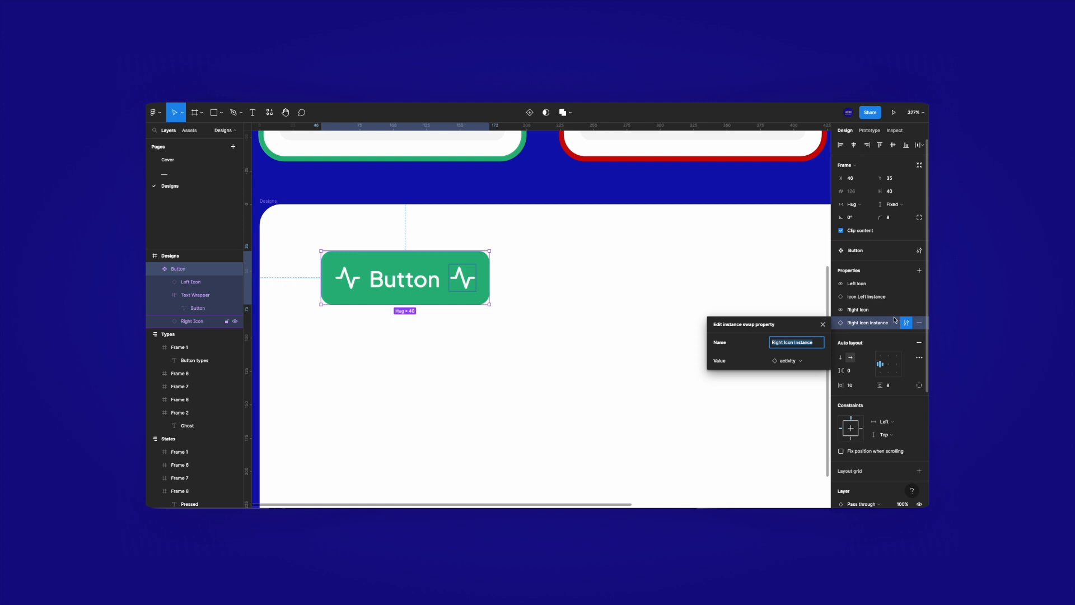
left_click(800, 362)
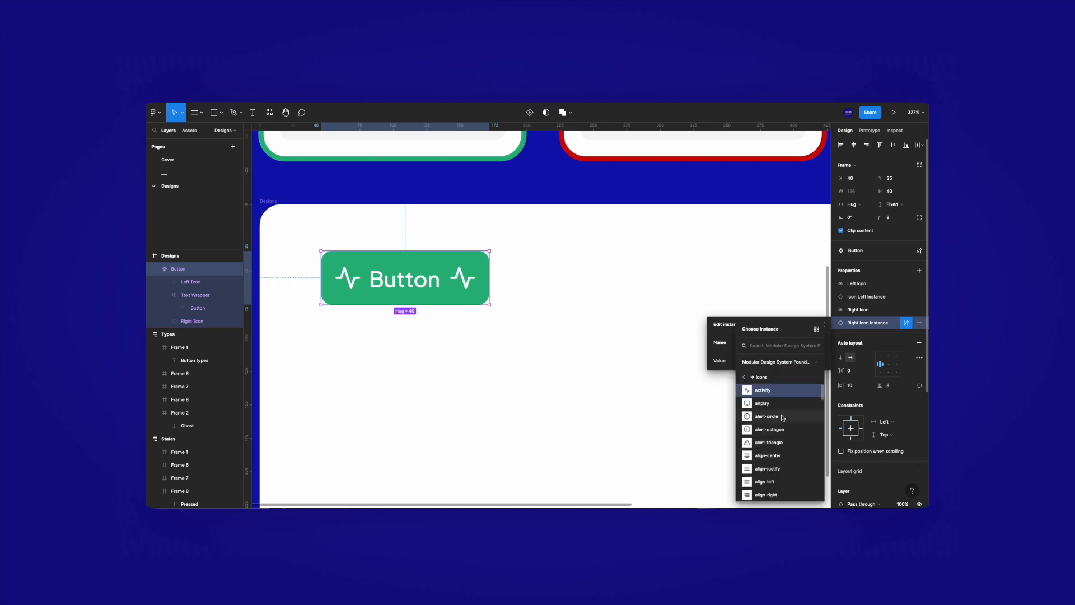
left_click_drag(823, 392, 822, 409)
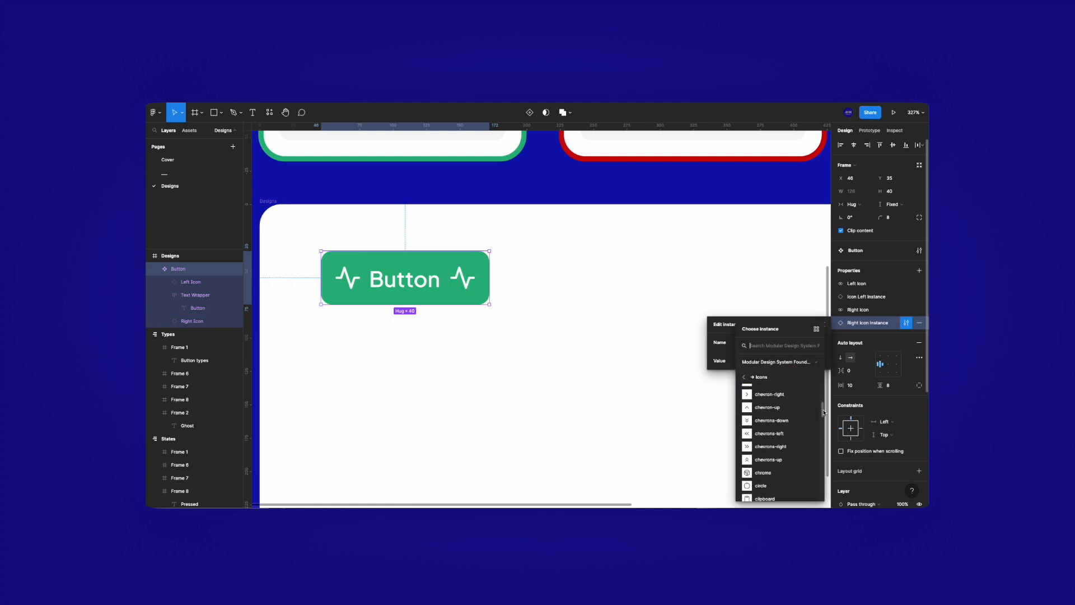
left_click(781, 408)
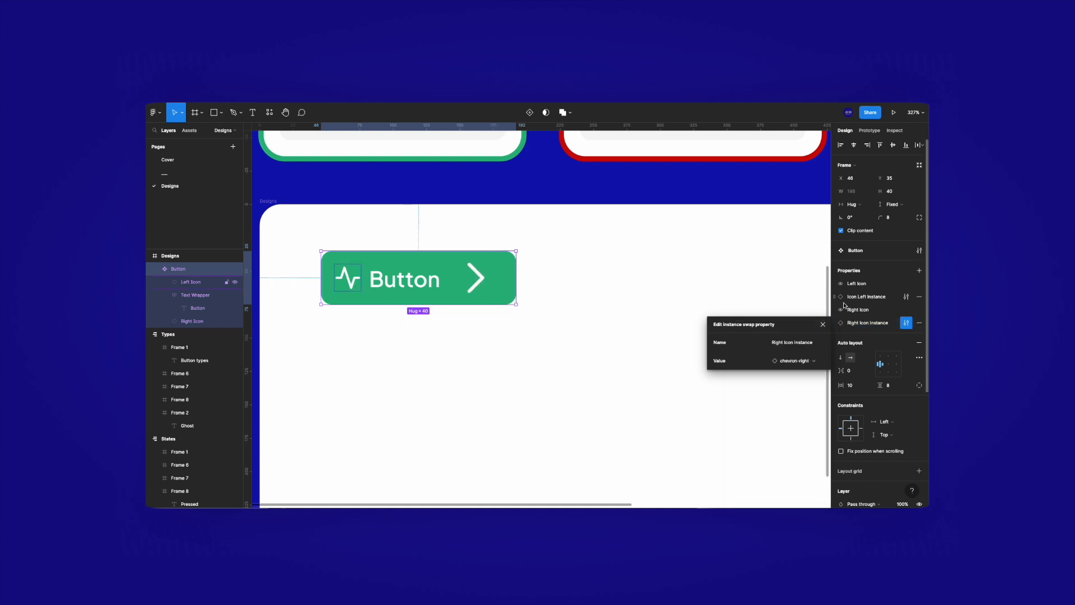
left_click(822, 324)
Set the size of the button component's right icon to 20
left_click(471, 274)
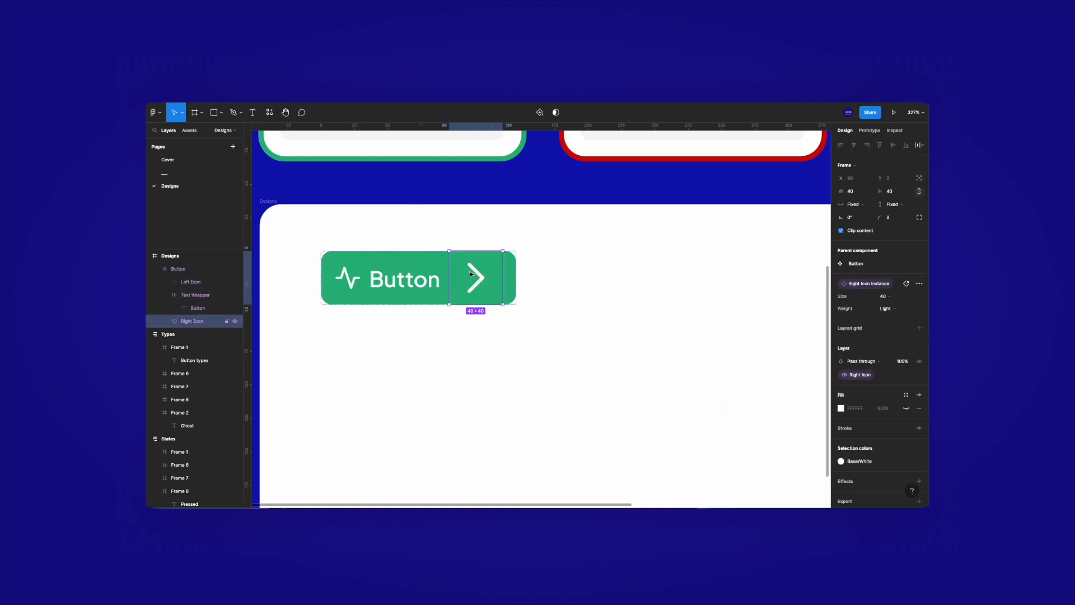
left_click(884, 296)
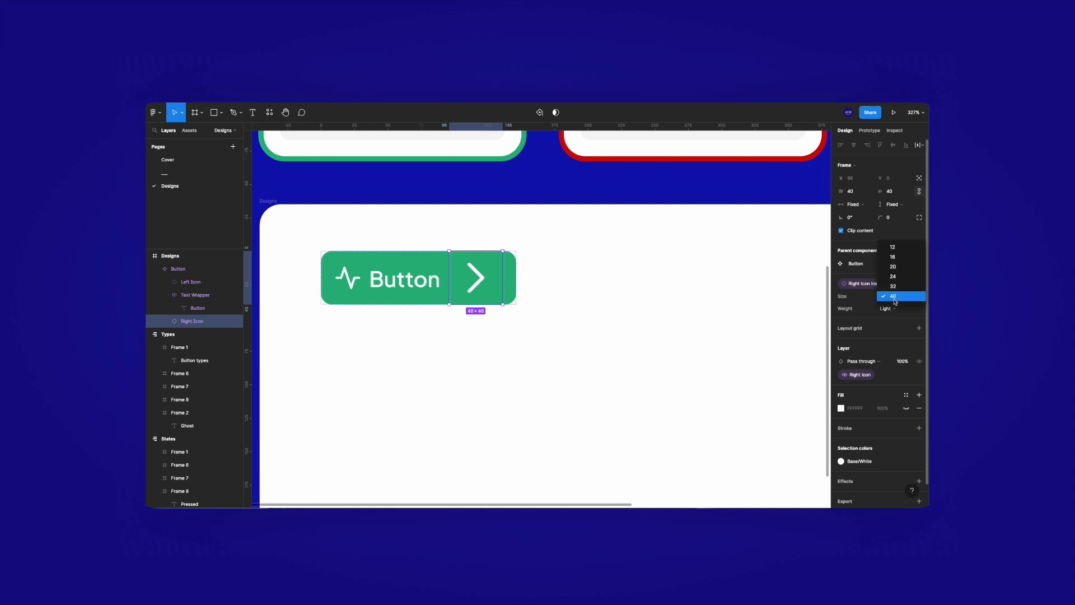
left_click(896, 268)
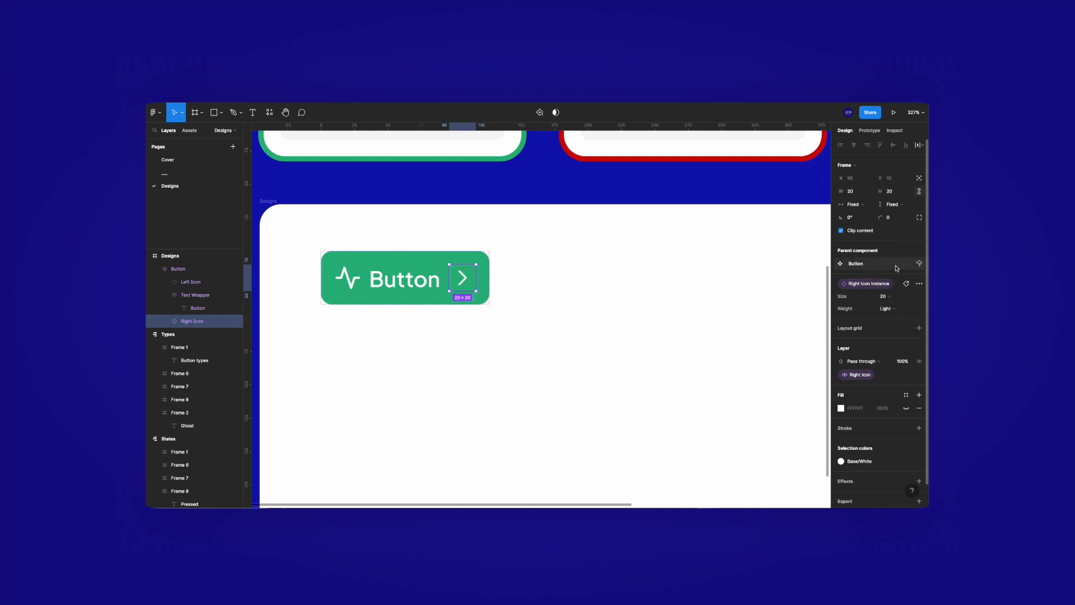
Place an instance of the button beside the main component at X 252, Y 45
left_click(526, 281)
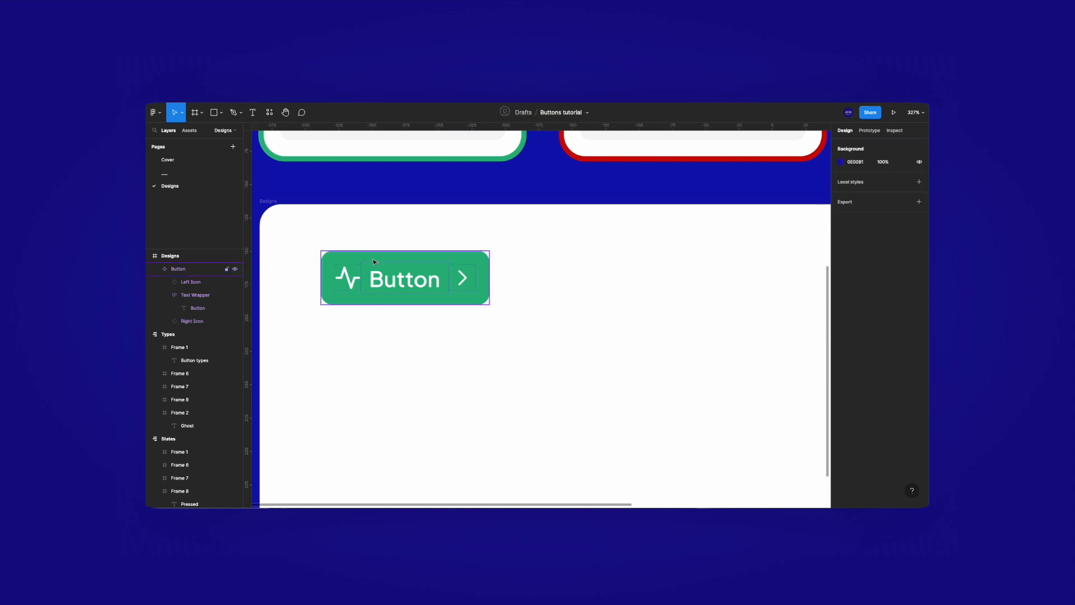
left_click_drag(379, 266, 653, 279)
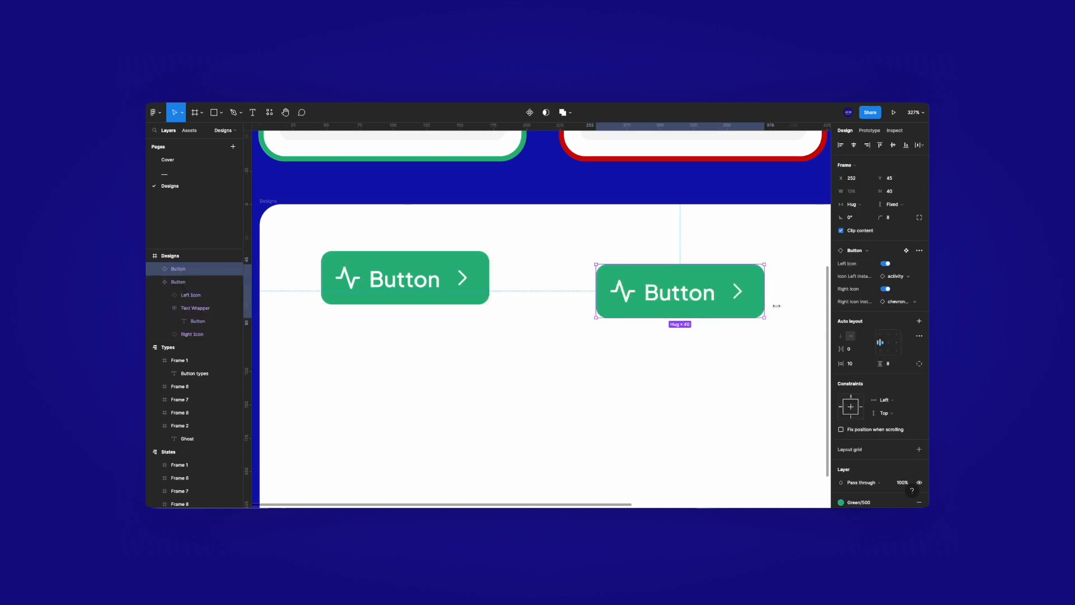
Try chevron-up, chrome, cloud and a corner arrow in turn as the button instance's right icon
left_click(898, 301)
left_click(862, 402)
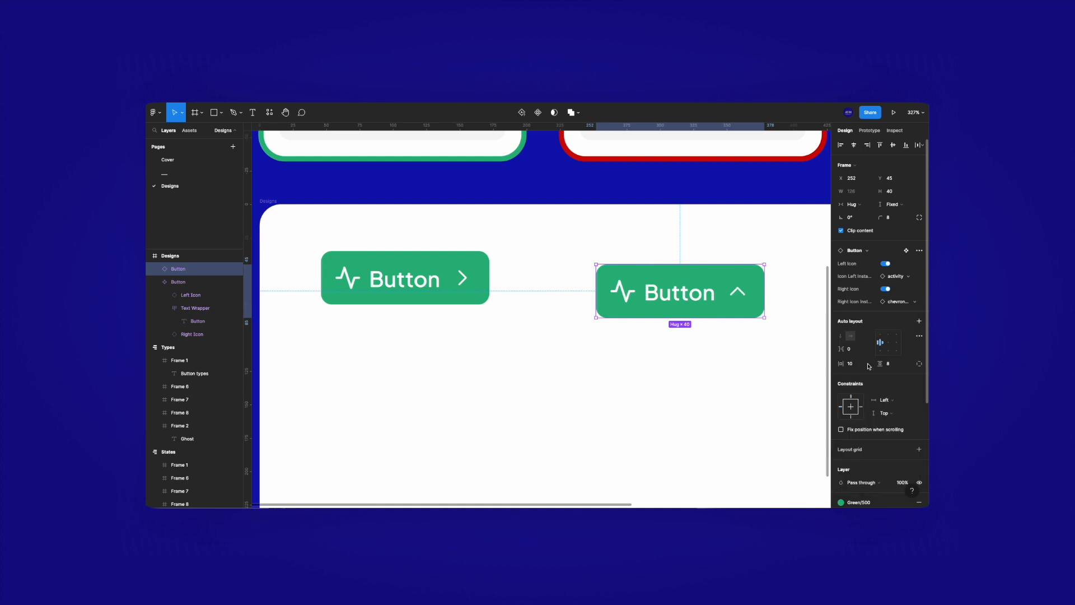
left_click(899, 301)
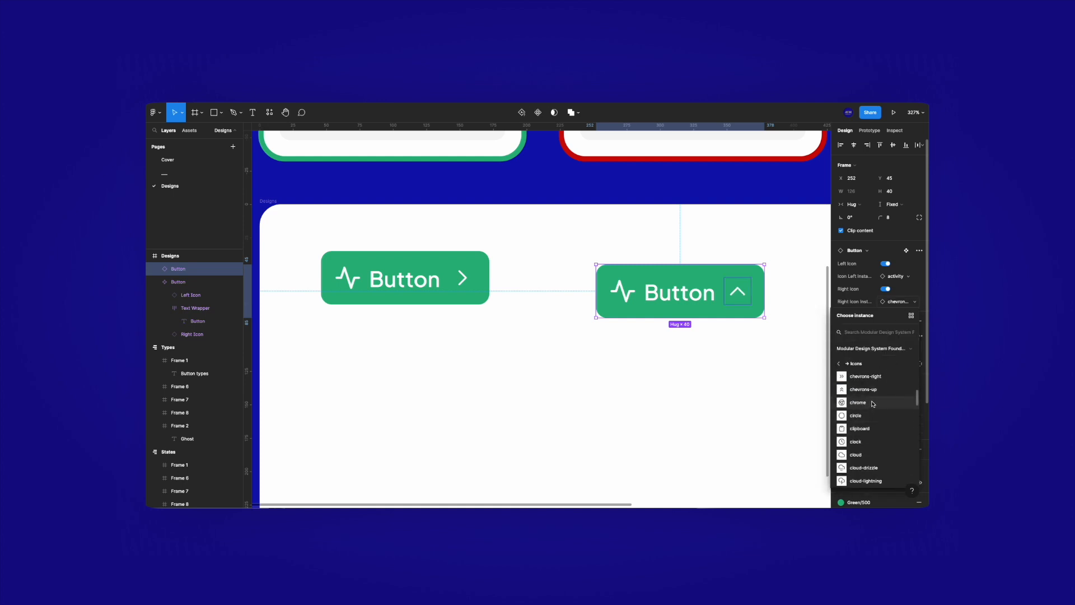
left_click(872, 403)
left_click(896, 303)
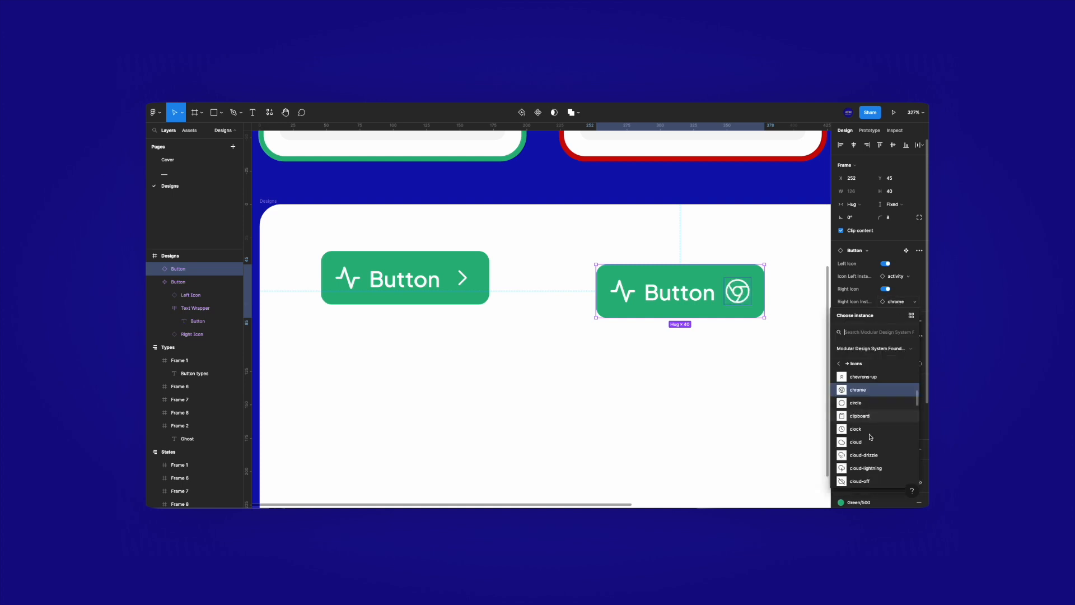
left_click(871, 442)
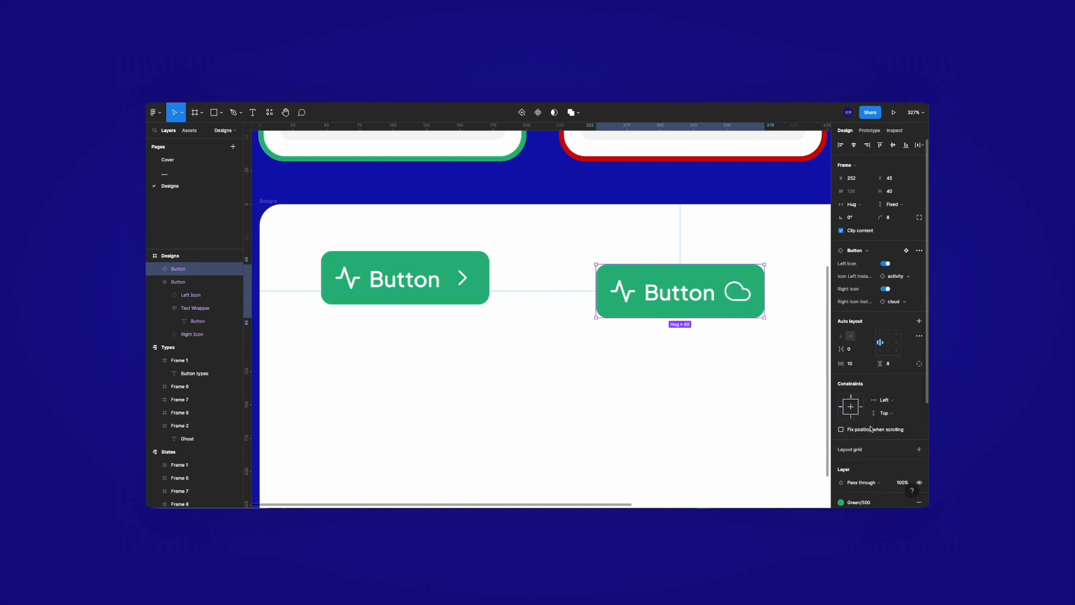
left_click(896, 302)
scroll(891, 432, "down", 5)
left_click(891, 432)
left_click(469, 282)
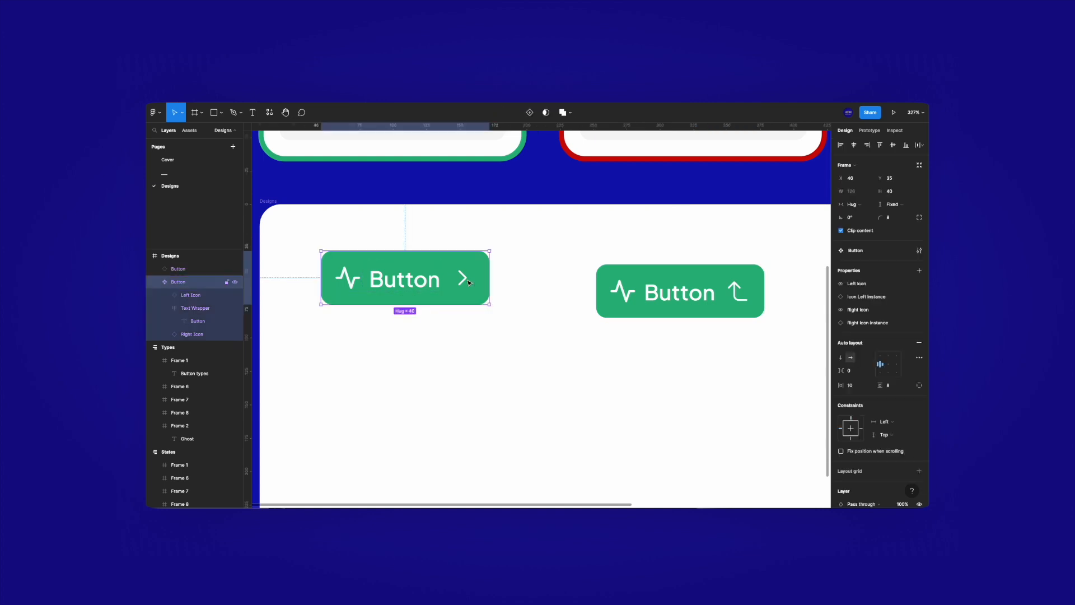
left_click(470, 281)
left_click(898, 318)
left_click(733, 356)
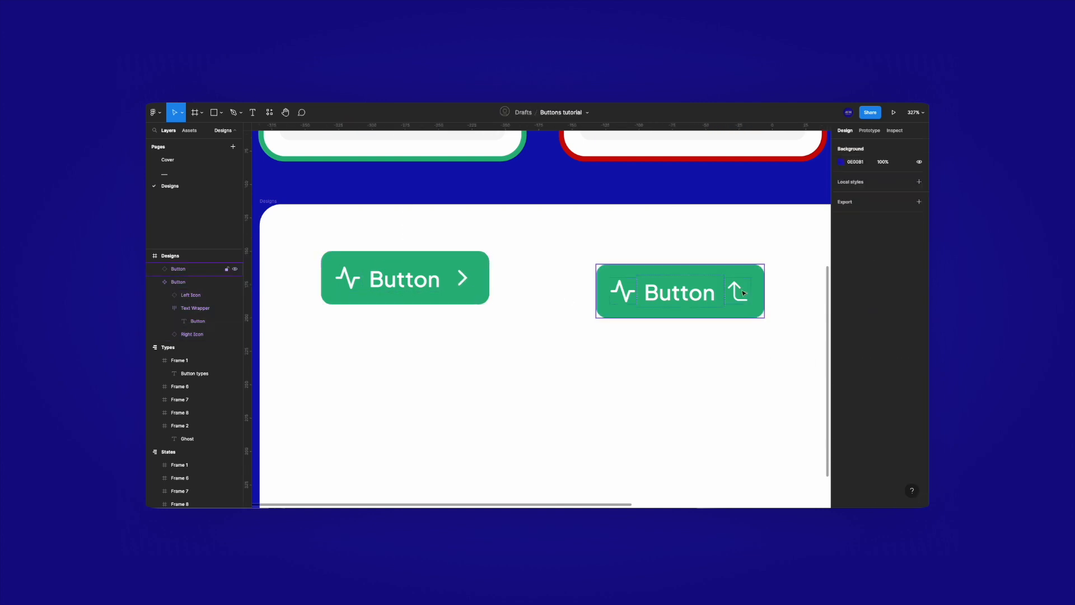
Toggle the button instance's Right Icon property off and on again to test it
left_click(735, 299)
left_click(886, 290)
left_click(886, 289)
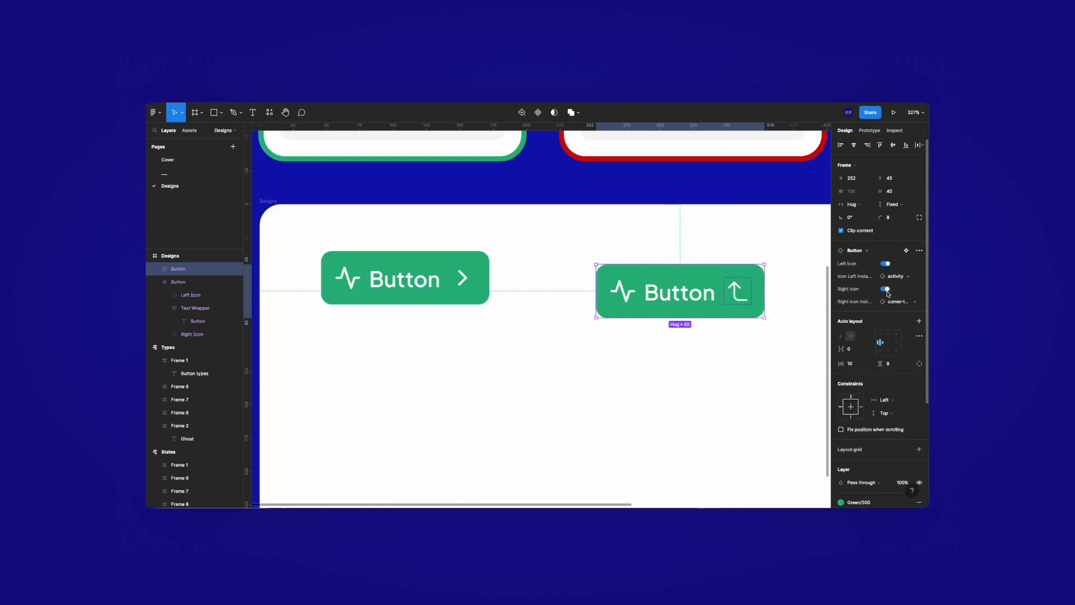
left_click(900, 307)
left_click(744, 333)
Reset the button instance's right icon to the main component's default
left_click(693, 306)
right_click(694, 307)
left_click(728, 404)
left_click(724, 377)
double_click(738, 296)
left_click(741, 339)
left_click(733, 306)
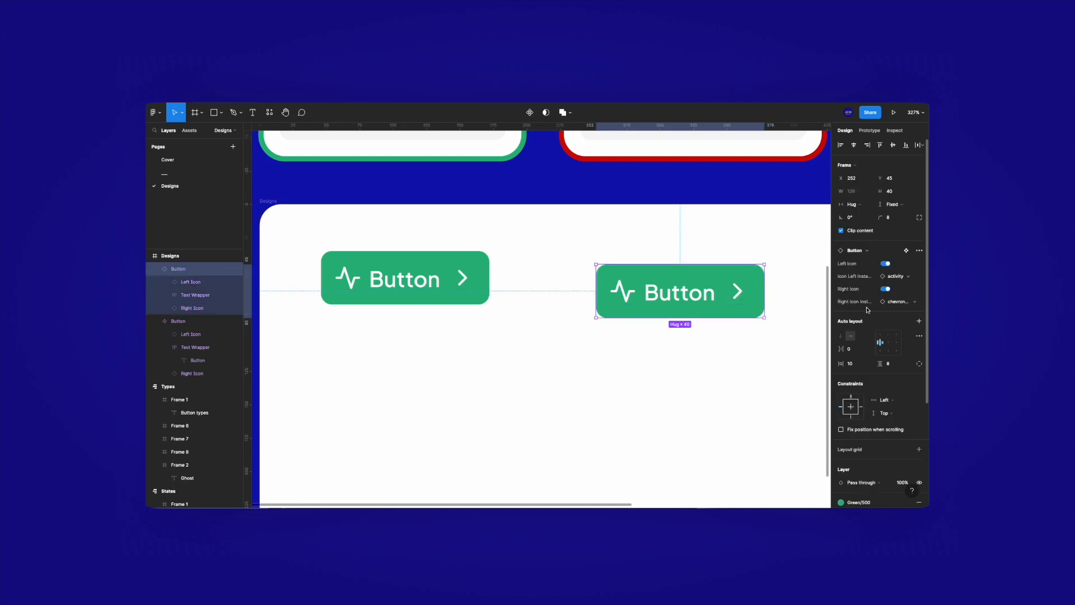
Swap the button instance's right icon to figma and recolour its Base/Black parts to Base/White
left_click(899, 302)
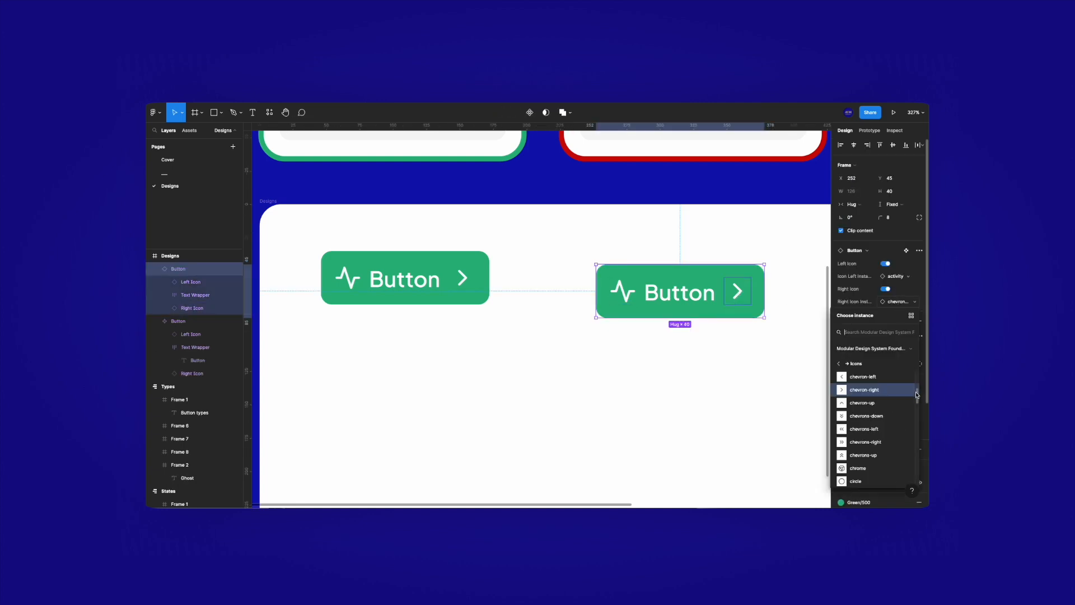
scroll(896, 395, "down", 5)
left_click(876, 395)
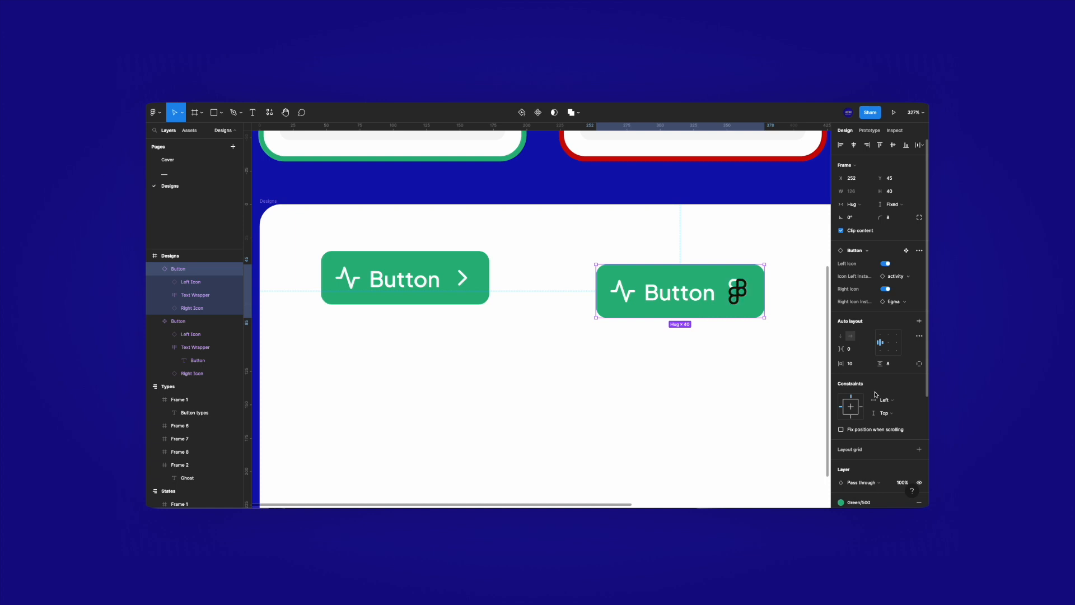
scroll(873, 403, "down", 2)
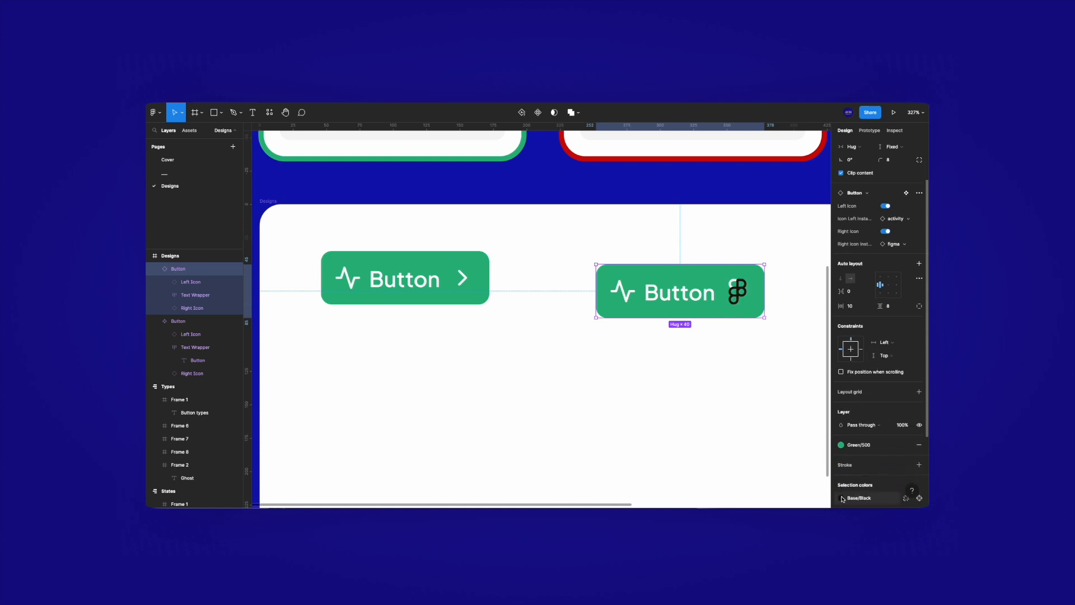
left_click(841, 498)
left_click(757, 468)
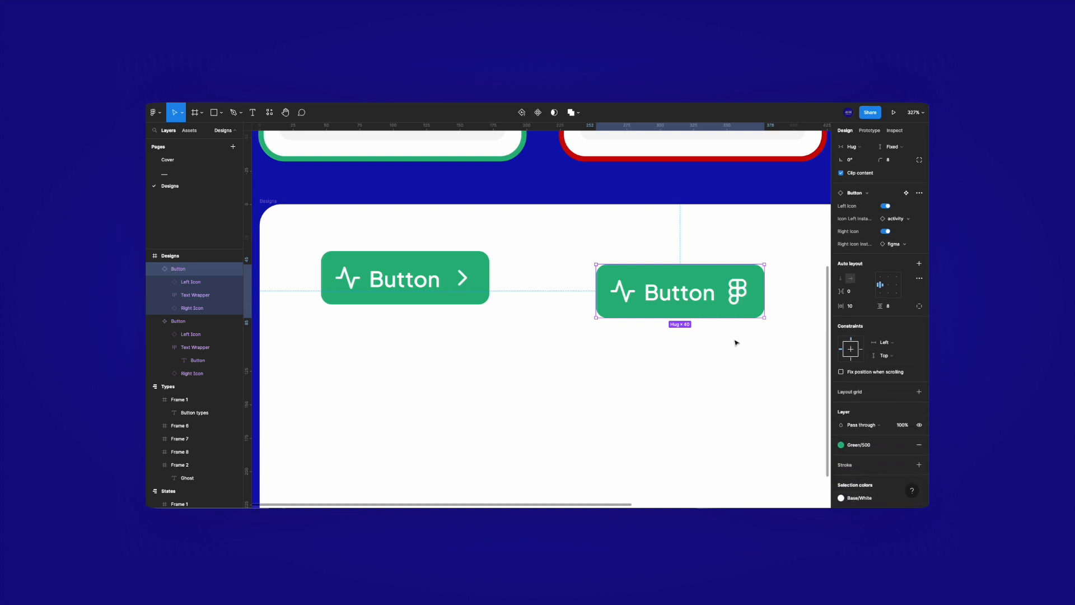
Change the button instance's right icon to file and move the instance to X 237, Y 37
left_click(897, 244)
left_click(865, 346)
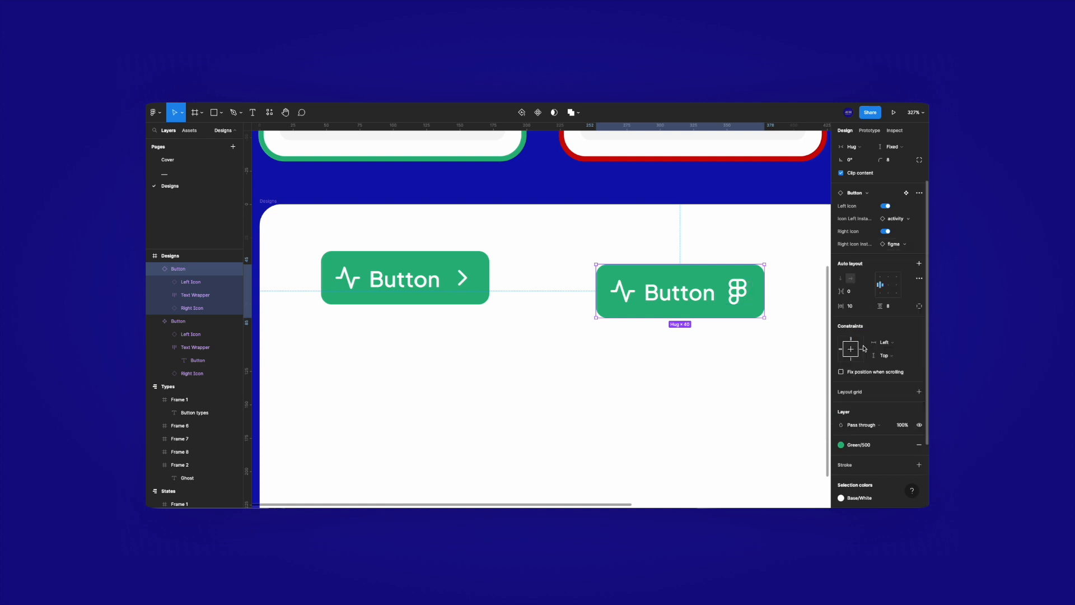
left_click(758, 331)
left_click_drag(749, 313, 731, 299)
left_click_drag(641, 302, 639, 306)
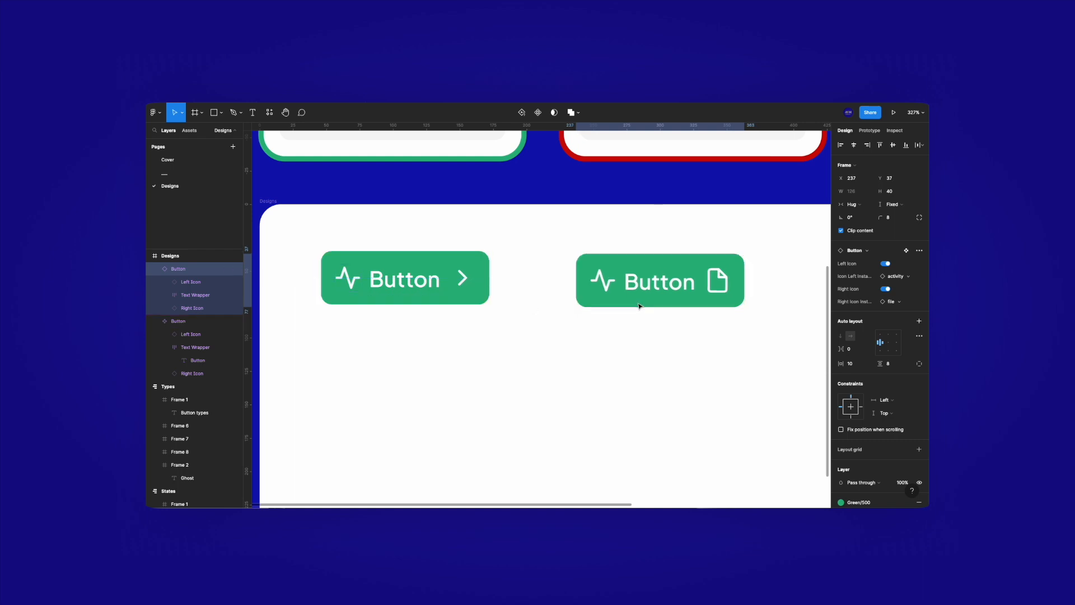
Delete the test button instance beside the main component
left_click(723, 281)
left_click(666, 297)
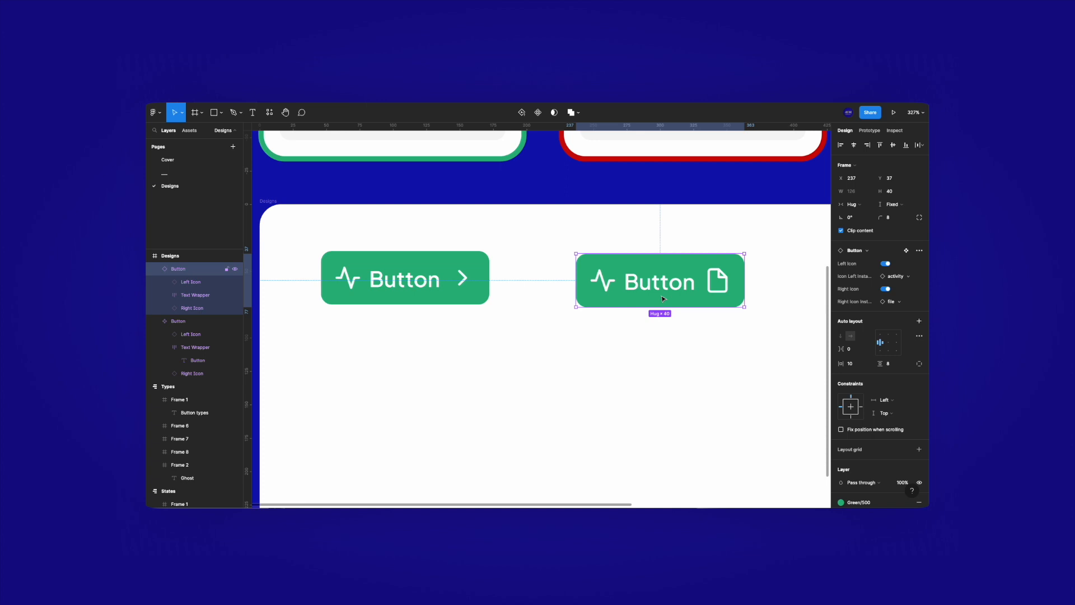
key("Delete")
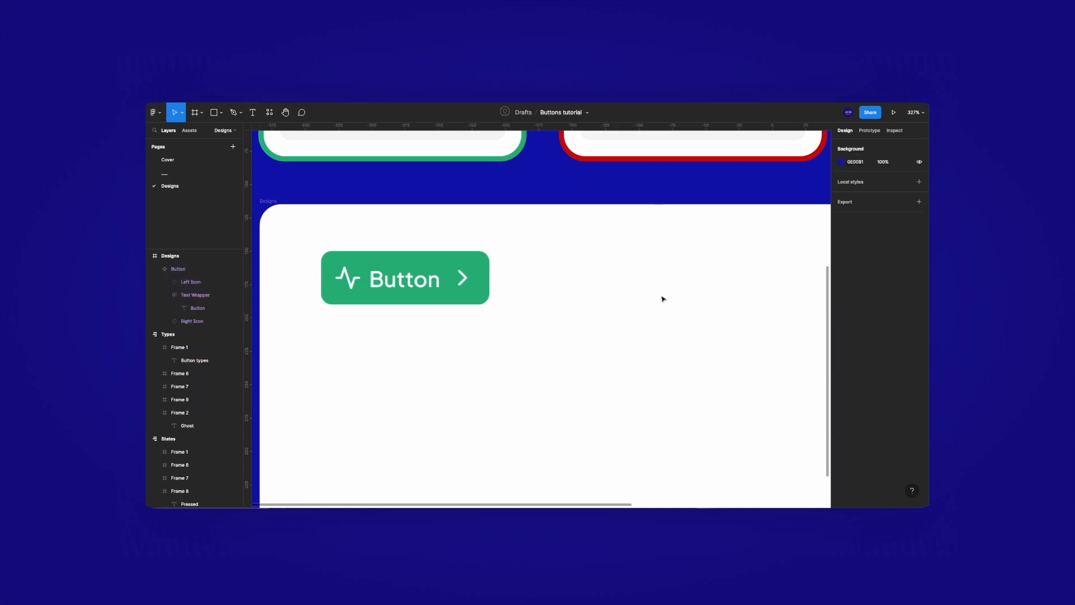
Create a text component property named Button Text for the main component's label content
left_click(404, 289)
double_click(404, 289)
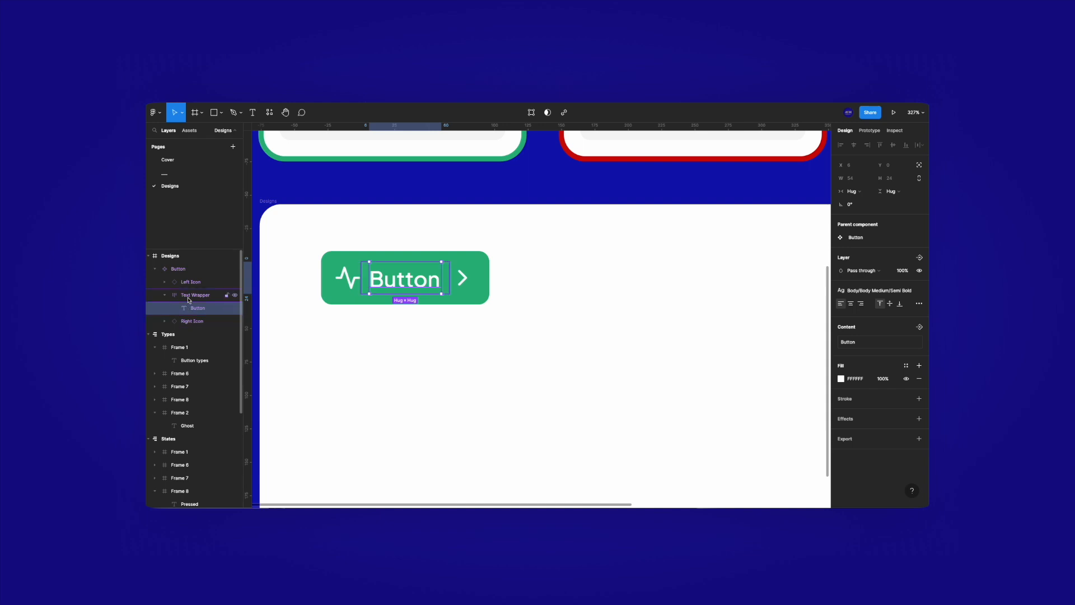
key("Escape")
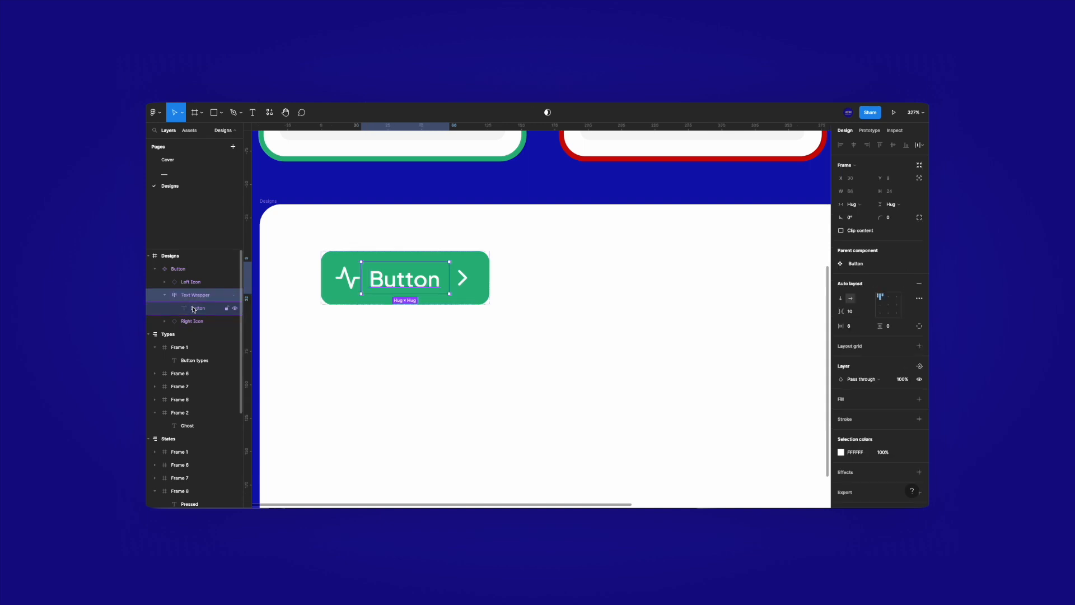
left_click(195, 311)
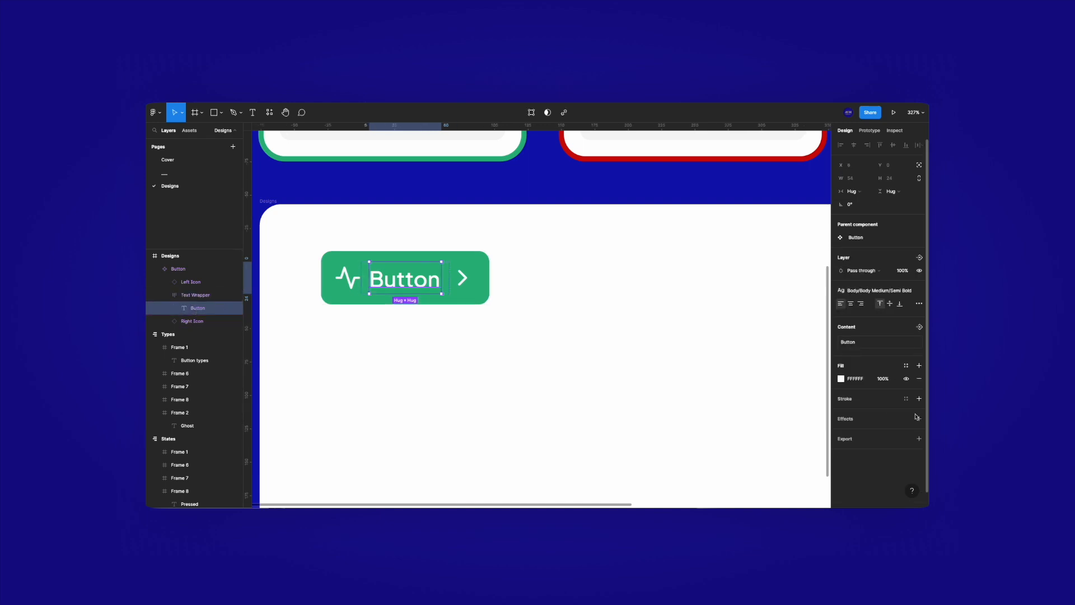
left_click(918, 327)
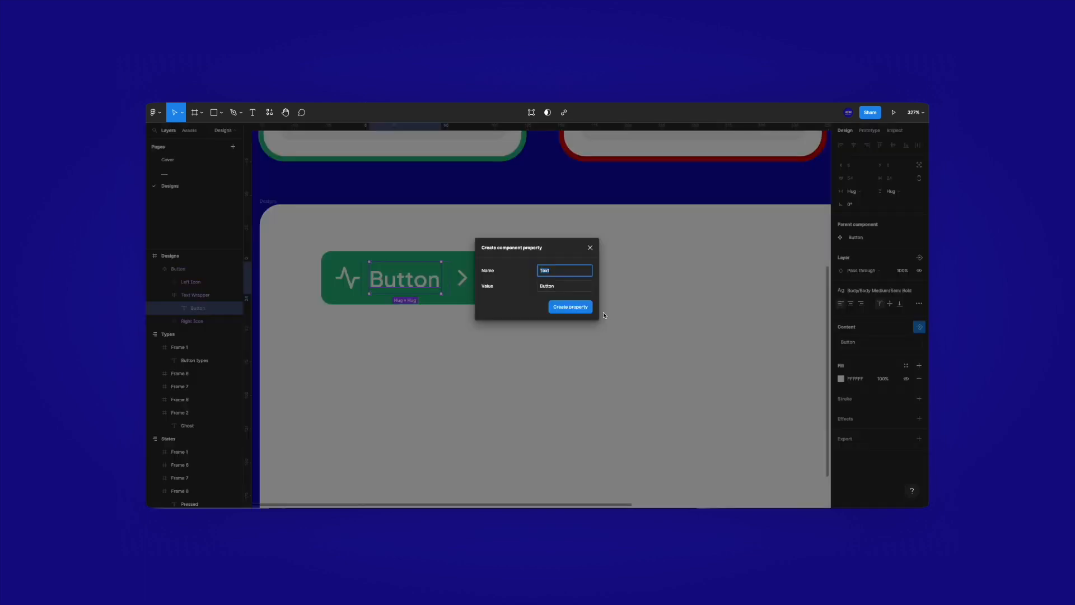
type("Button Text")
key("Return")
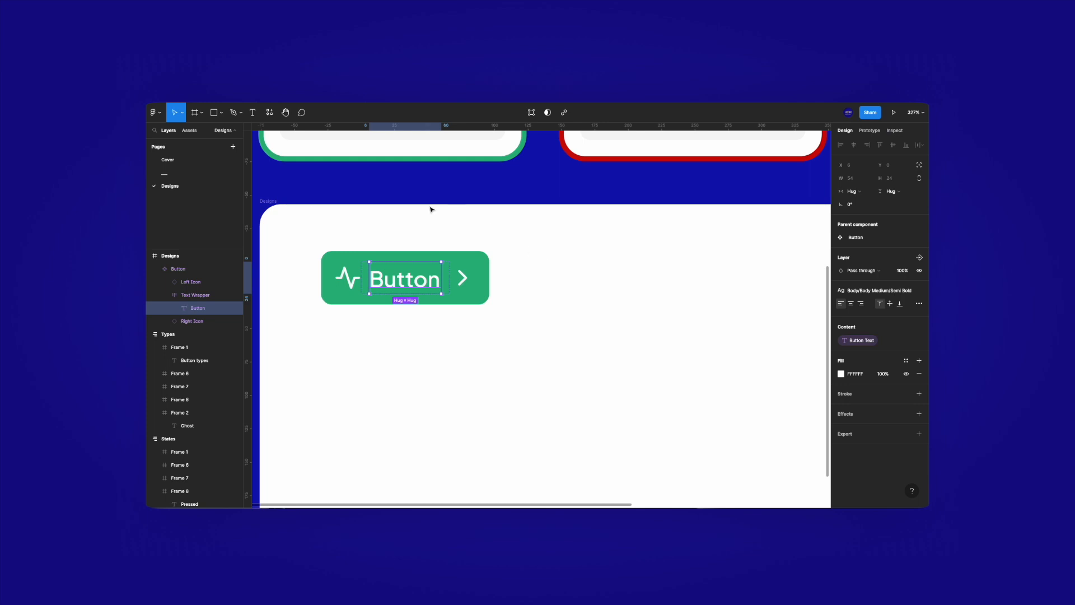
Create a visibility property named Text, with the value True, for the Text Wrapper layer
left_click(420, 242)
left_click(187, 300)
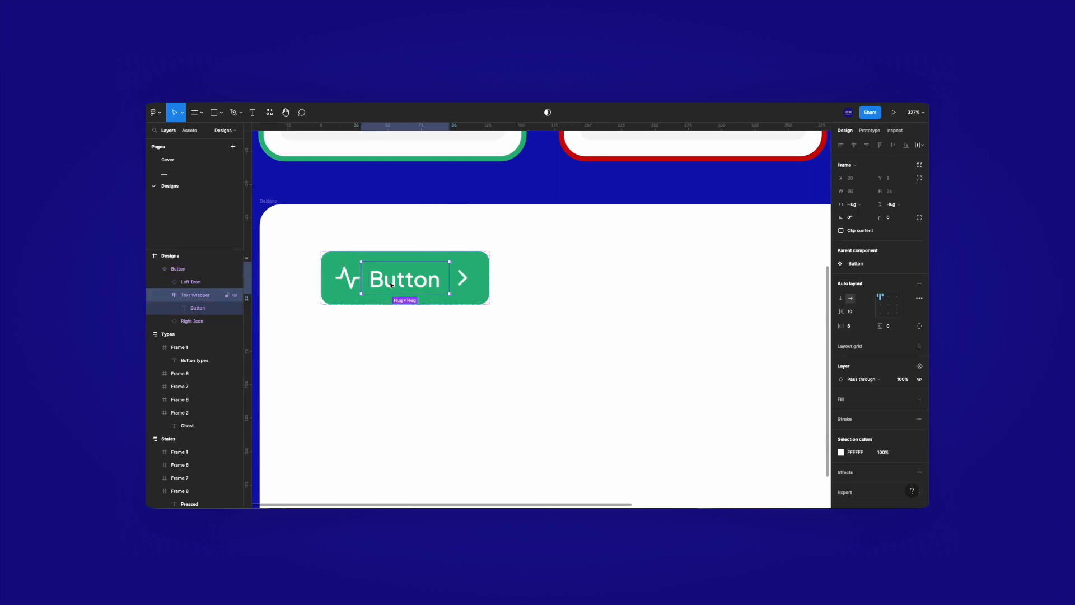
left_click(919, 365)
left_click(865, 408)
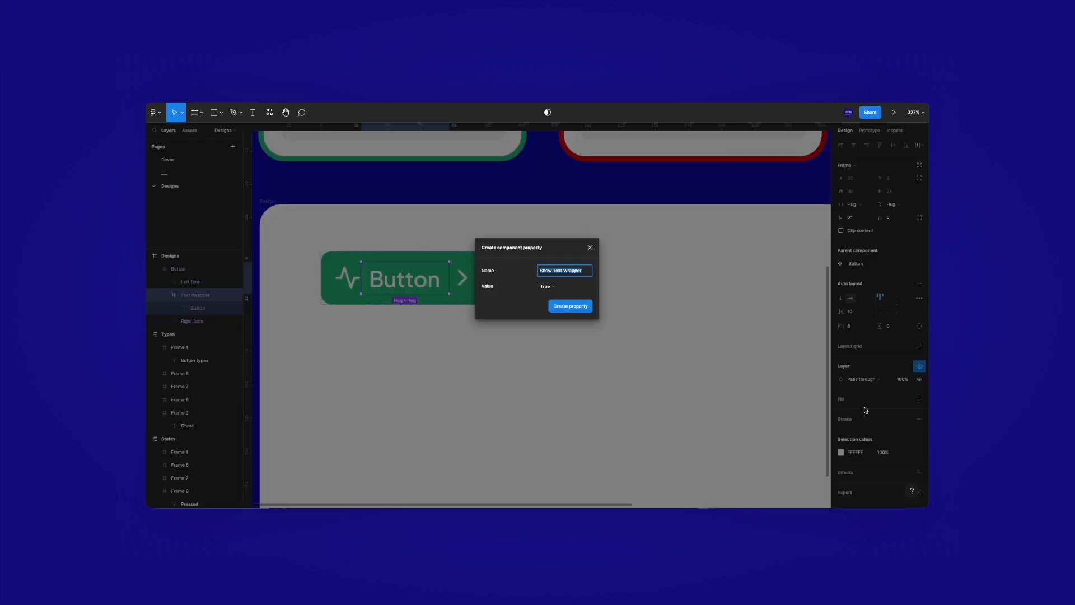
type("Text")
key("Return")
Place a button instance at X 204, Y 35 and turn off its Text and Right Icon properties
left_click(435, 235)
left_click_drag(403, 266, 613, 266)
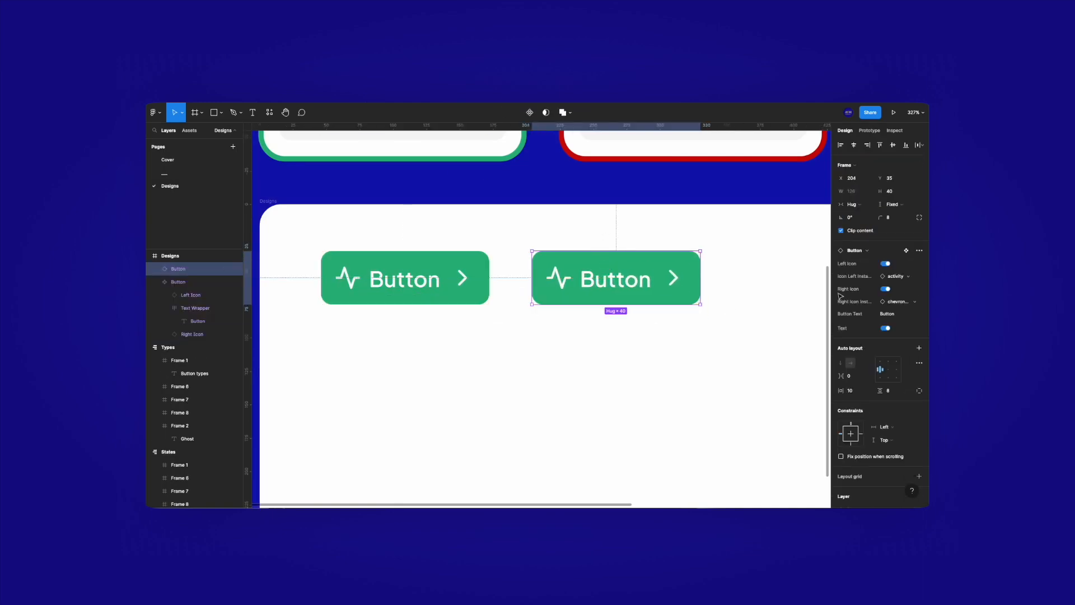
left_click(886, 330)
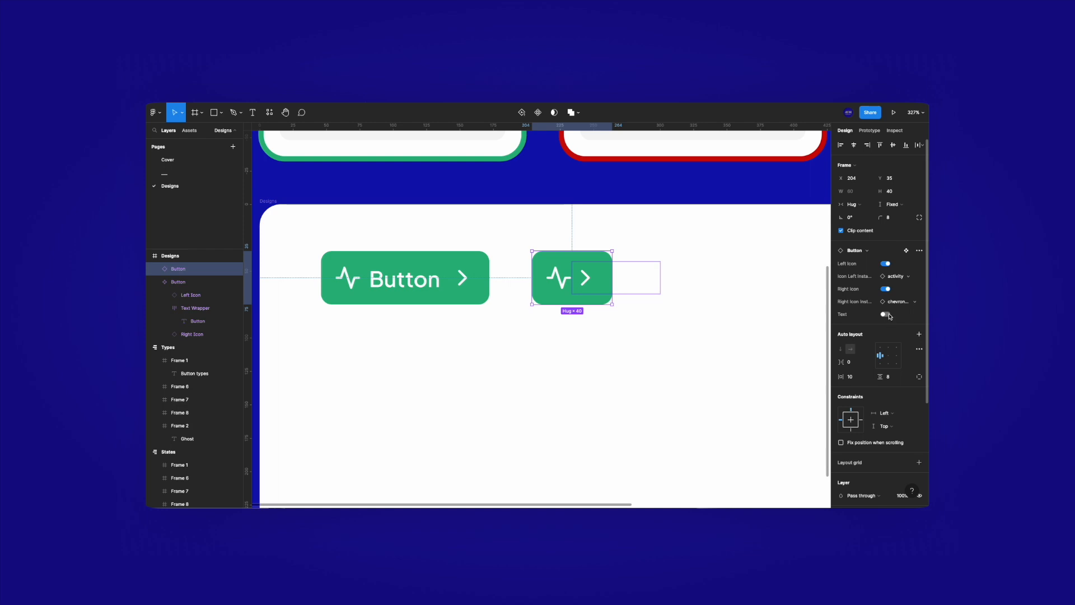
left_click(886, 314)
left_click(885, 288)
left_click(885, 302)
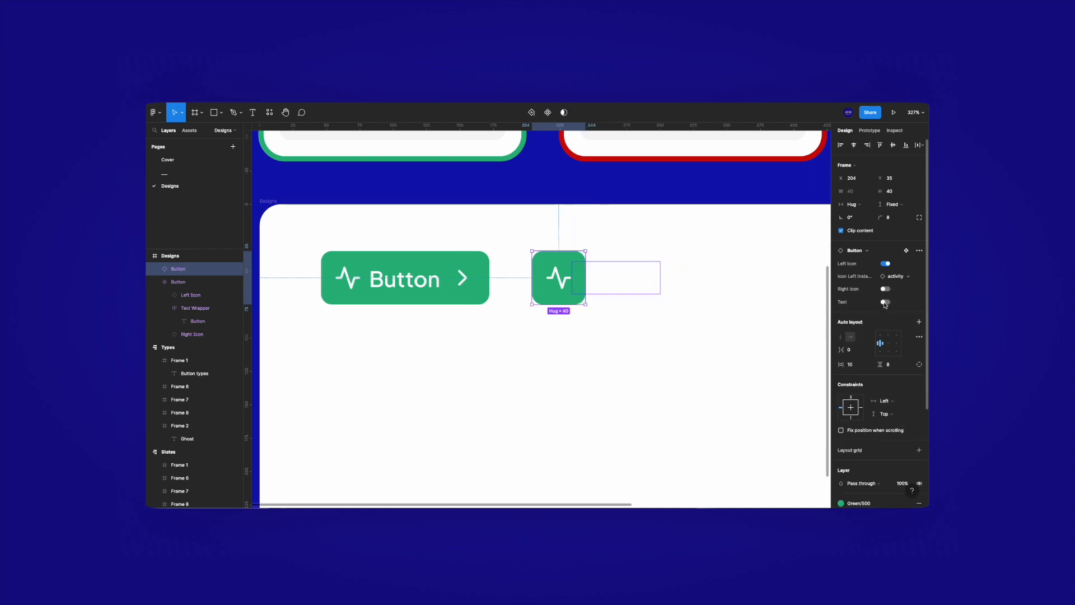
Turn off the instance's Left Icon and toggle its Right Icon on, off and on again to test the icon-only button
left_click(716, 273)
left_click(551, 274)
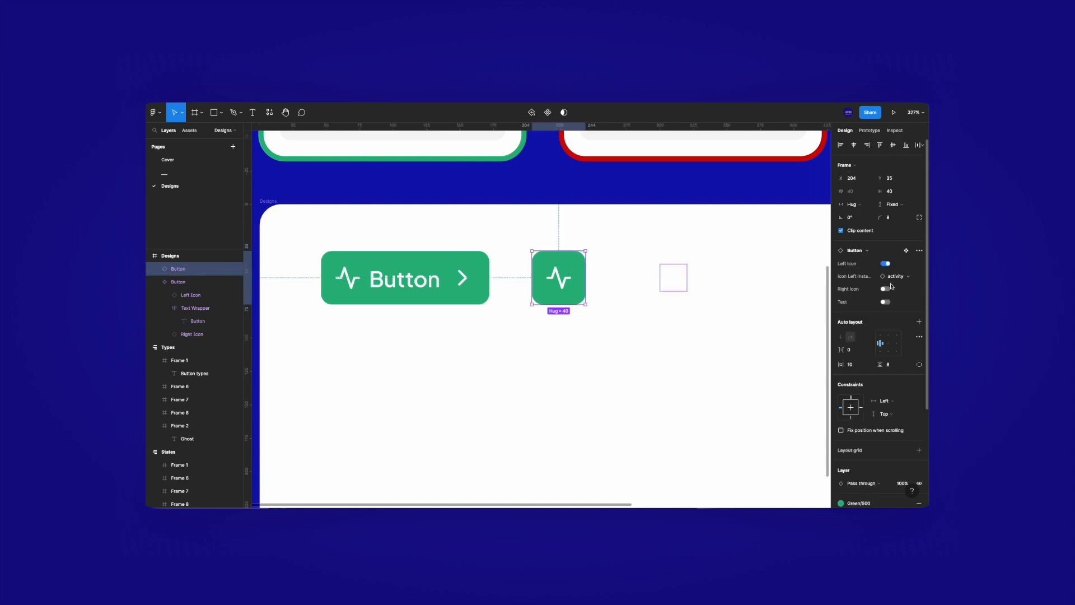
left_click(886, 263)
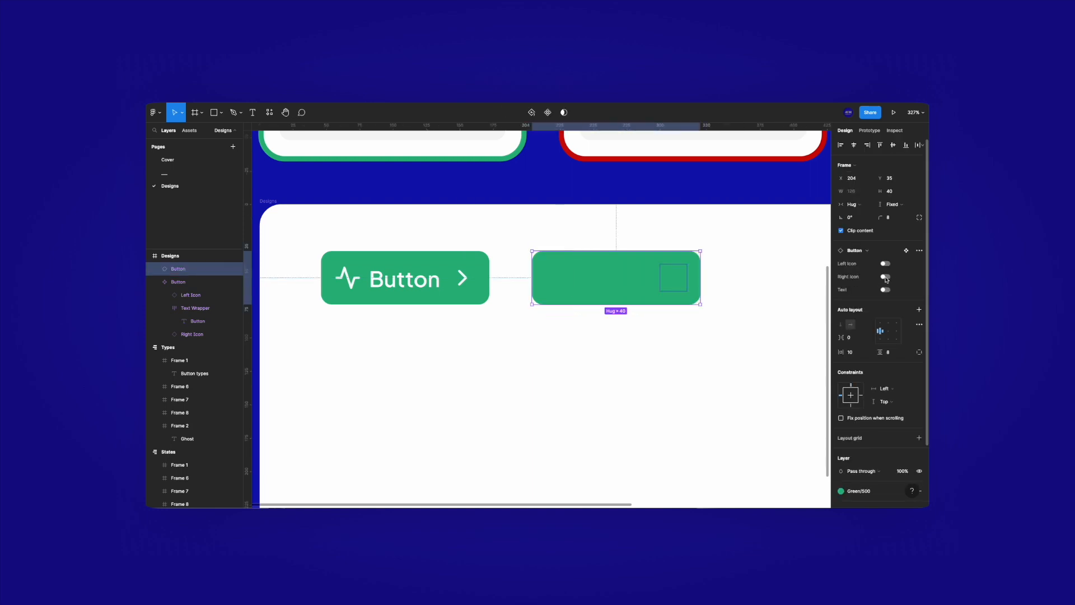
left_click(885, 277)
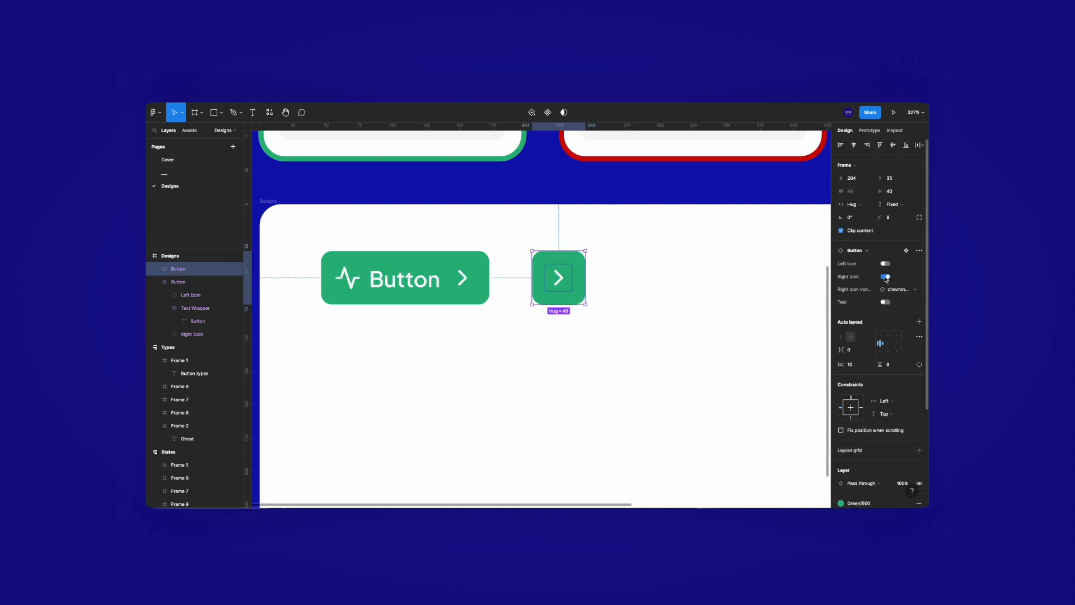
left_click(885, 276)
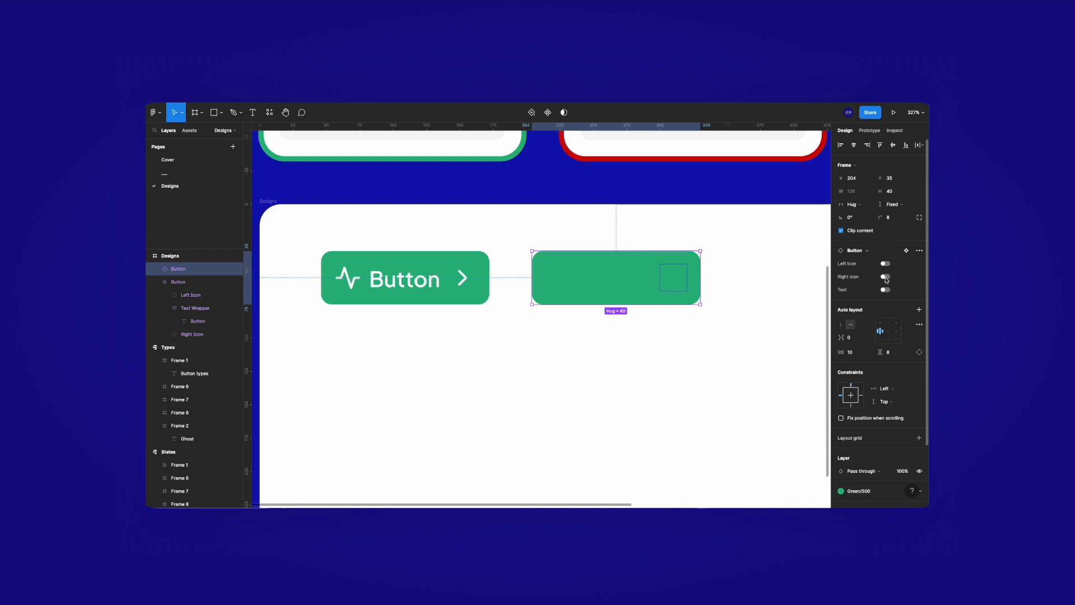
left_click(392, 263)
left_click(559, 269)
left_click(886, 277)
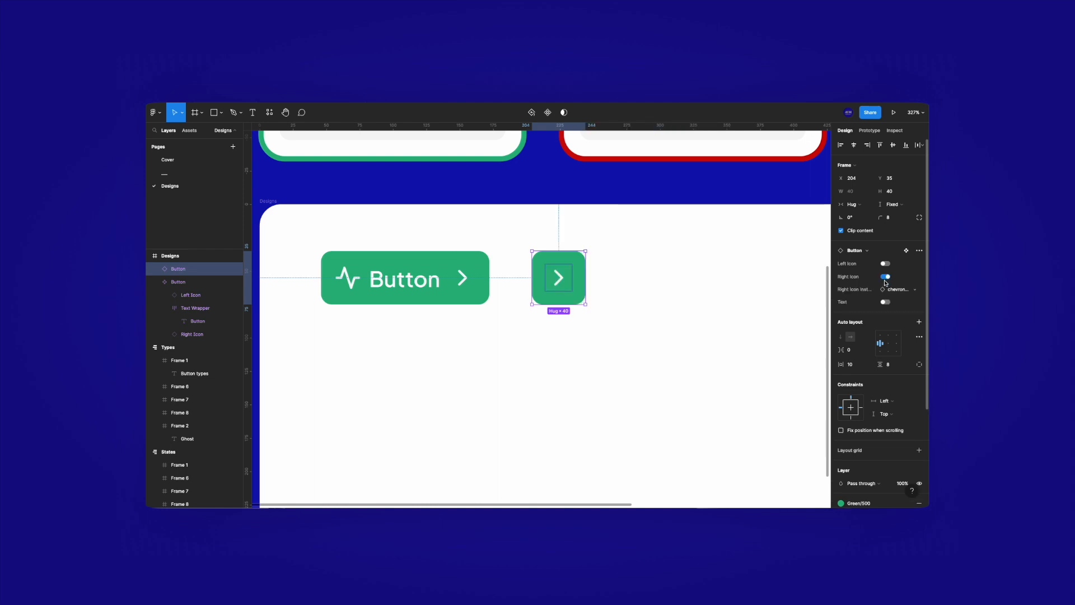
Move the instance to X 208 and switch it to show the left icon and text without the right icon
left_click(672, 292)
left_click_drag(561, 287, 567, 288)
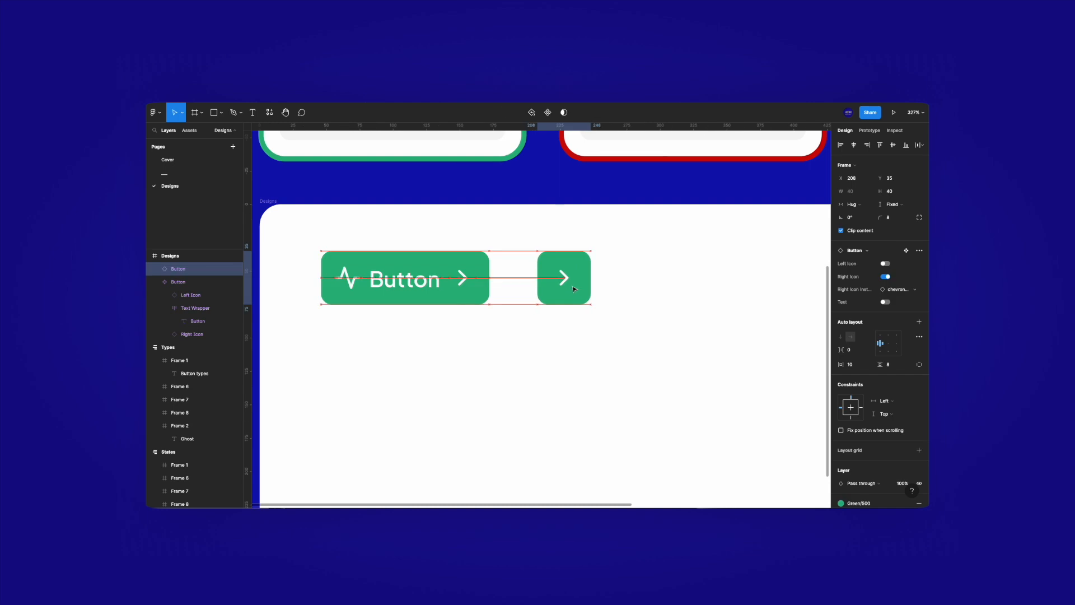
left_click(885, 264)
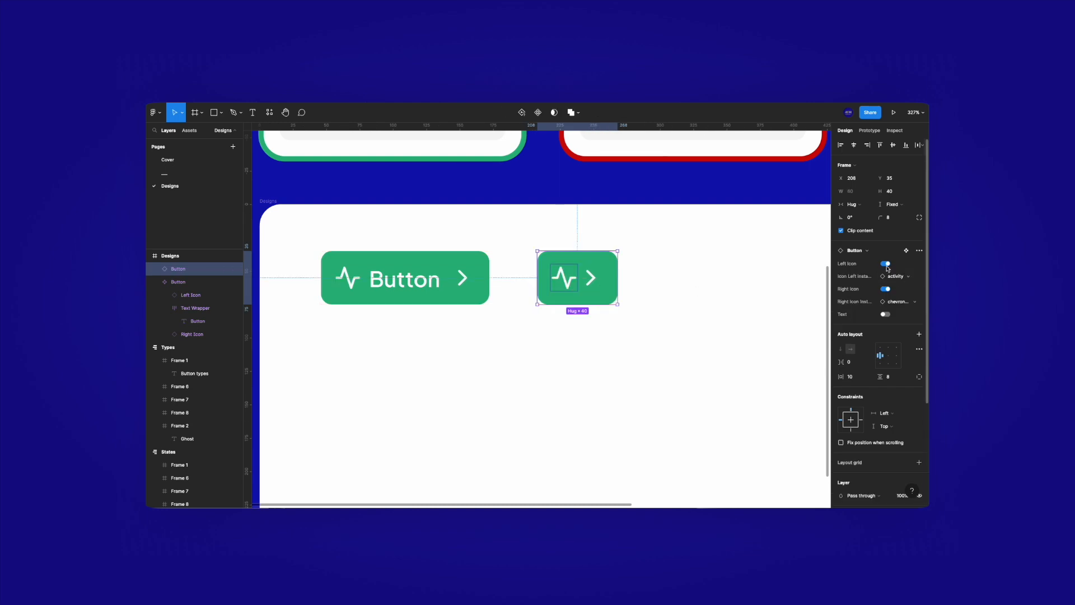
left_click(885, 289)
left_click(885, 302)
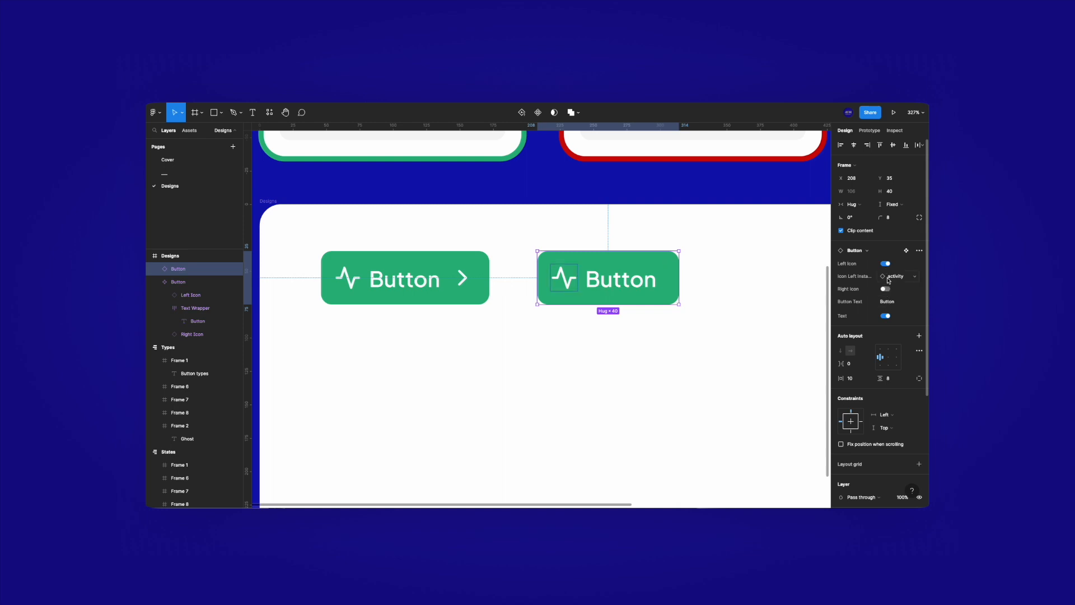
Swap the instance's left icon to the alert triangle and recolour its Base/Black parts to Base/White
left_click(887, 280)
left_click(873, 404)
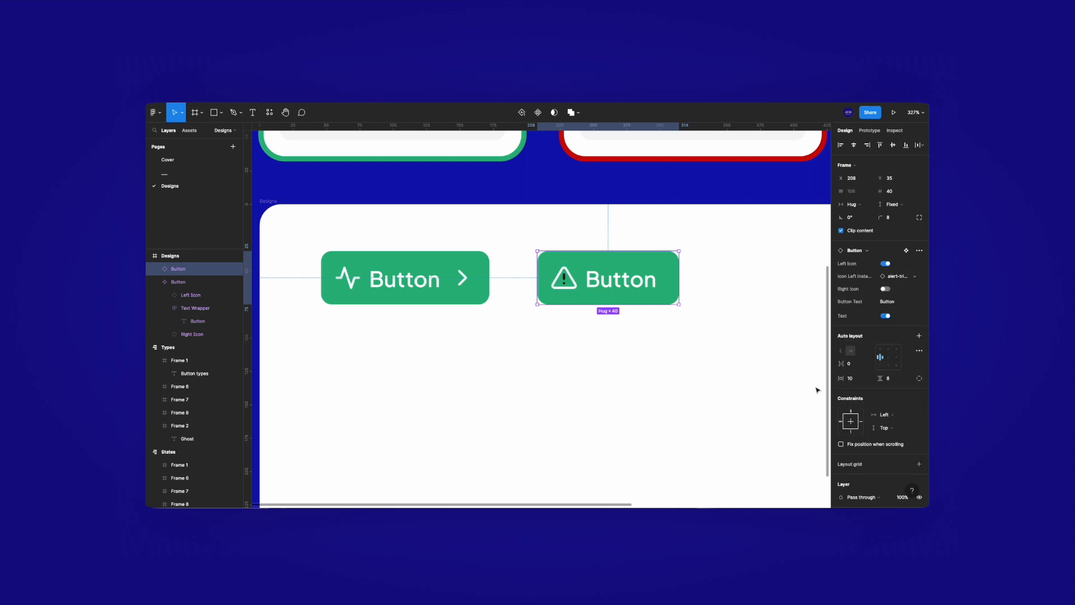
scroll(862, 403, "down", 5)
left_click(854, 419)
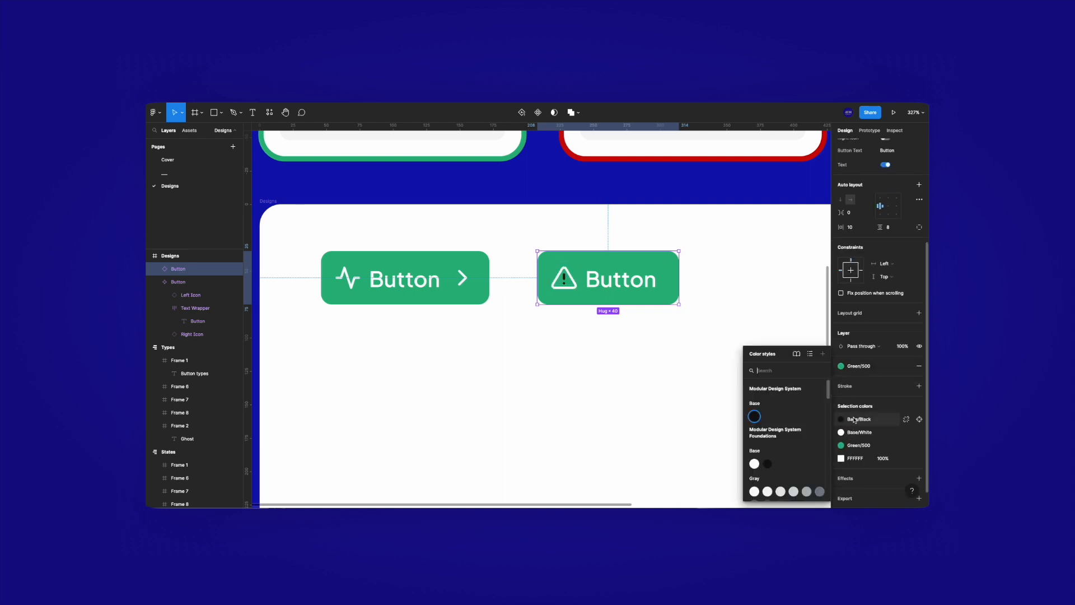
left_click(754, 463)
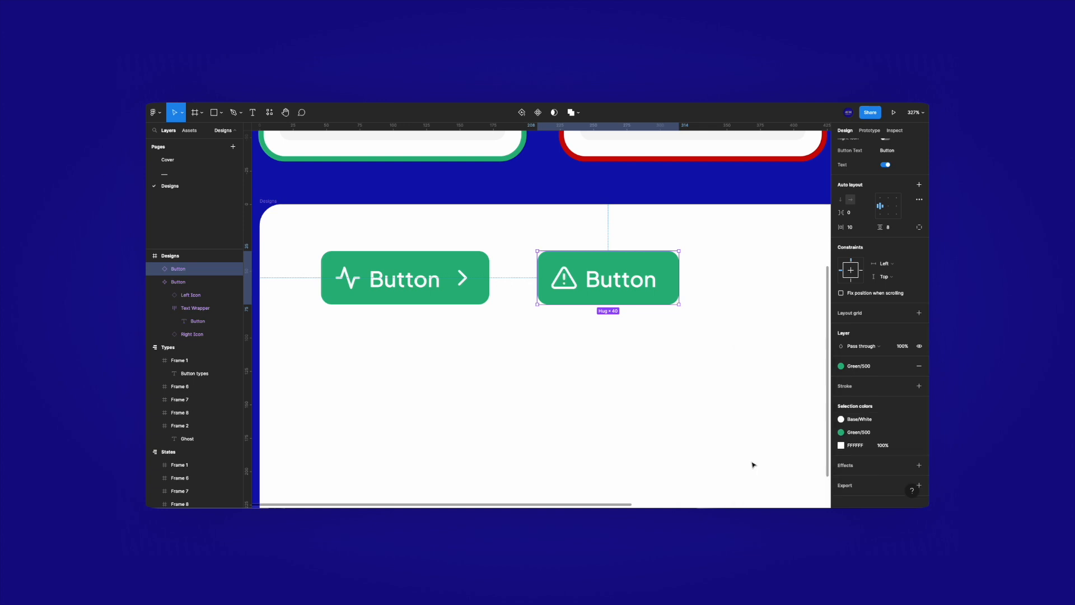
Remove the test instance so only the main button component remains in the Designs frame
left_click(616, 374)
left_click_drag(612, 301, 636, 286)
key("Delete")
Add three variants to the main button component to make a component set of four buttons
scroll(628, 293, "down", 5)
scroll(571, 256, "up", 3)
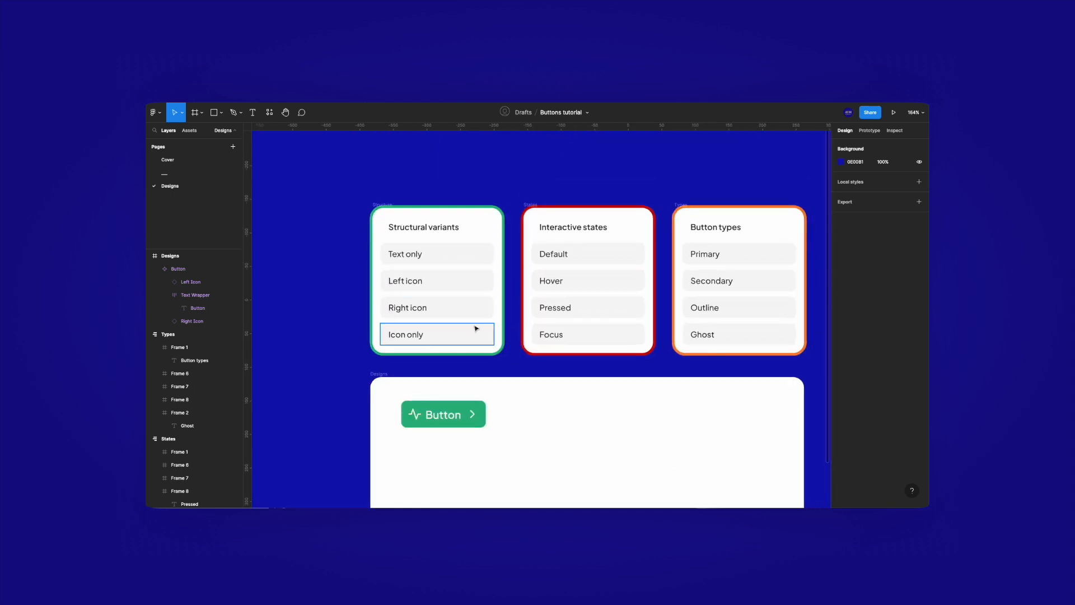
scroll(483, 363, "down", 1)
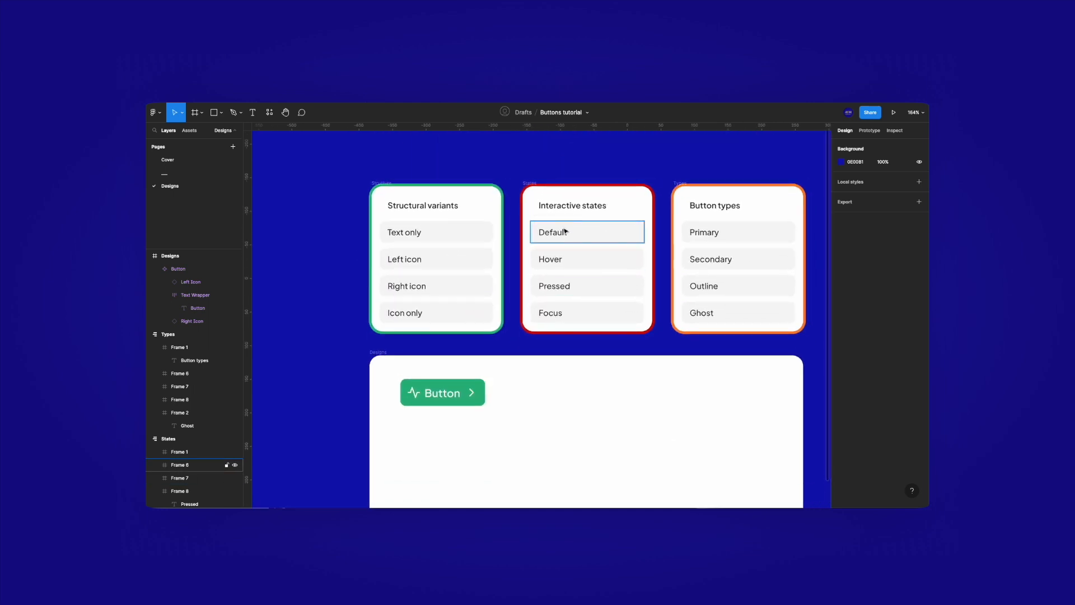
left_click(445, 396)
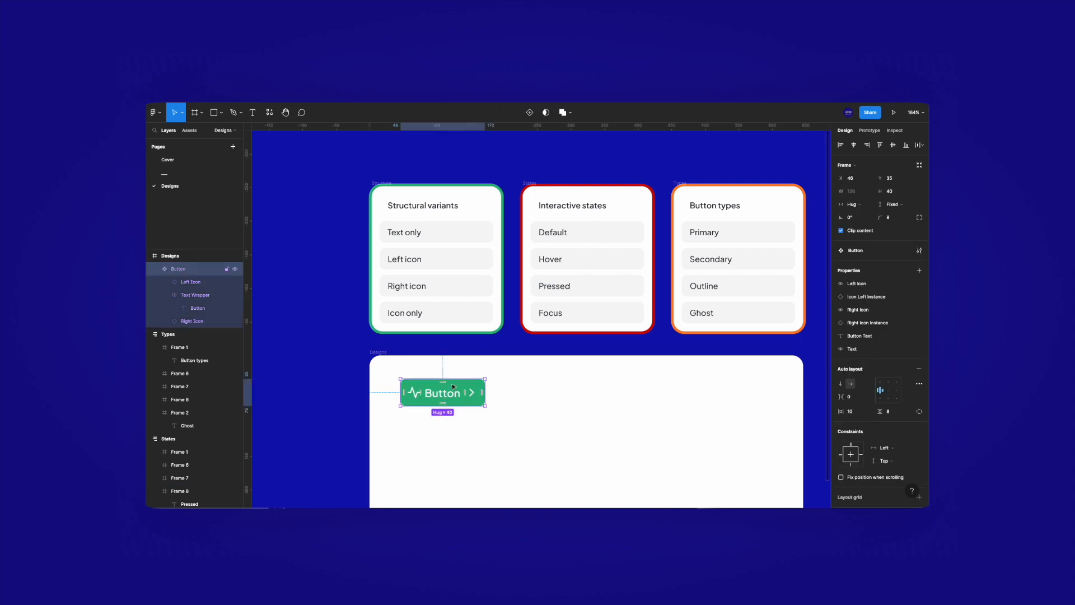
left_click(530, 112)
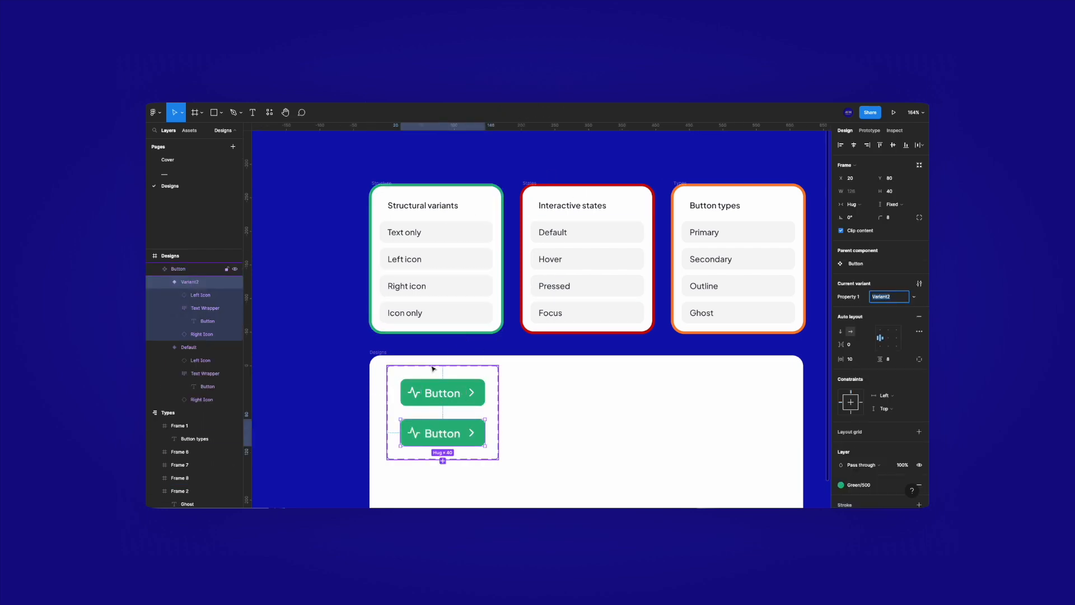
left_click(443, 474)
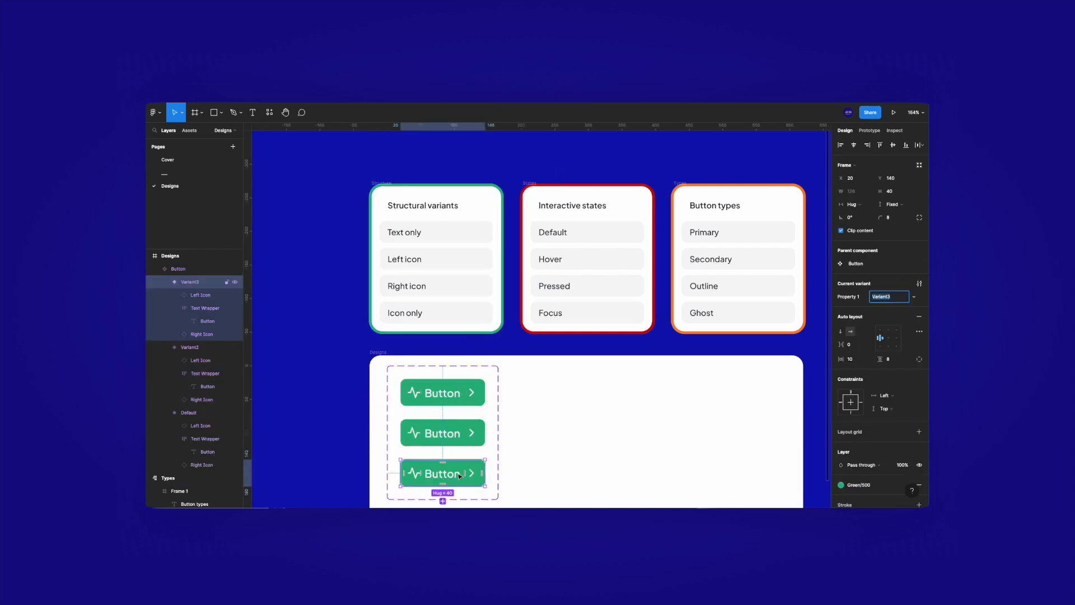
scroll(443, 476, "down", 2)
left_click(444, 451)
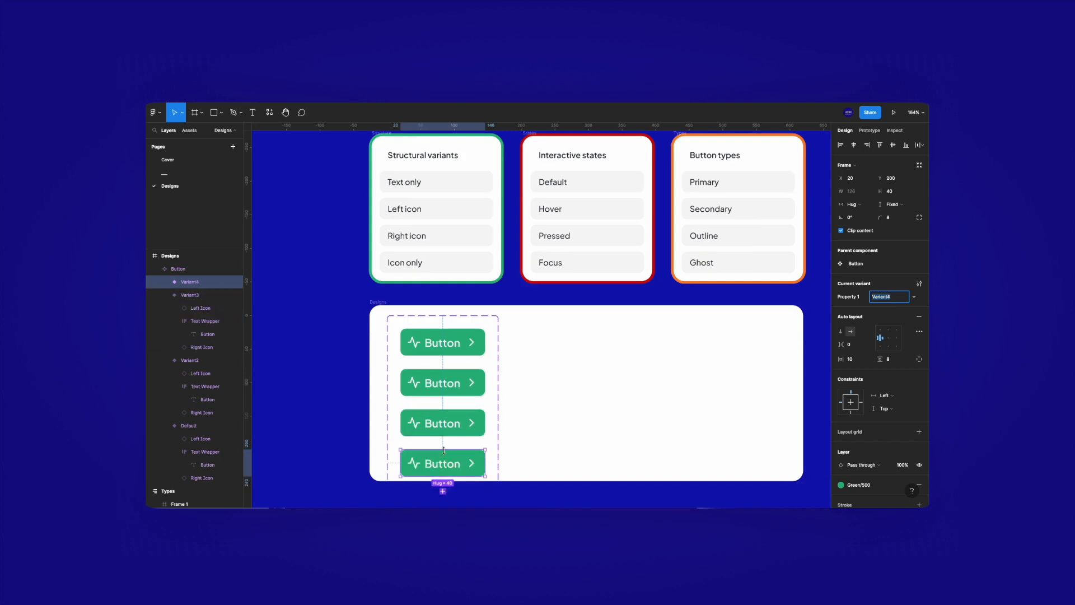
Move the button component set out of the Designs frame, delete that frame, and place the set beneath the Structural variants card
left_click(378, 301)
left_click_drag(401, 328, 312, 341)
left_click(439, 372)
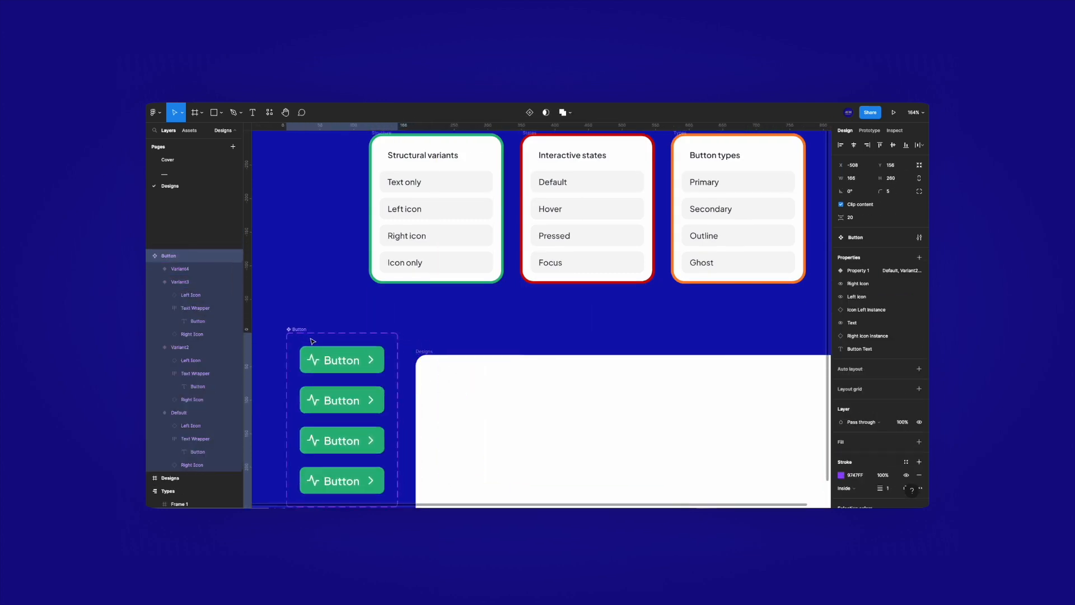
left_click(437, 355)
key("Delete")
left_click_drag(300, 335, 385, 327)
Give the button component set a corner radius of 16 and a Base/White fill
left_click(890, 191)
type("16")
scroll(907, 336, "down", 4)
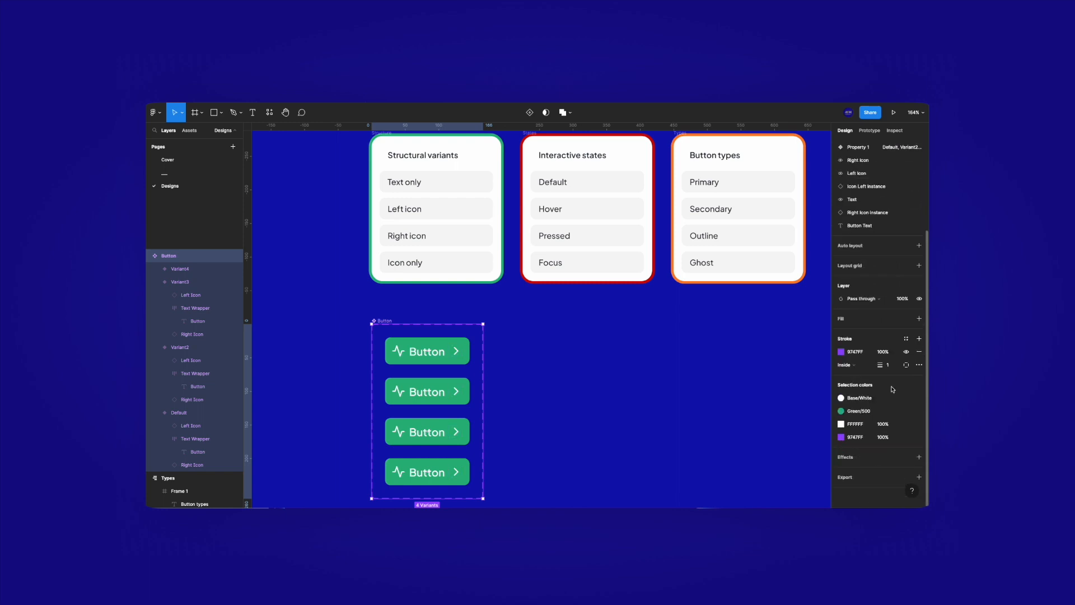
left_click(906, 318)
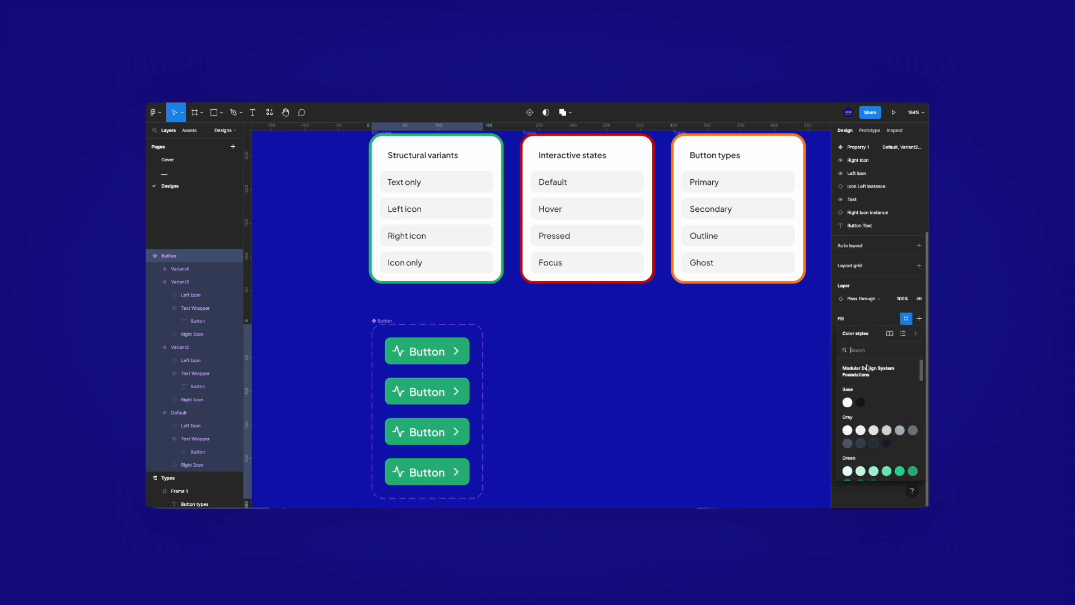
left_click(847, 402)
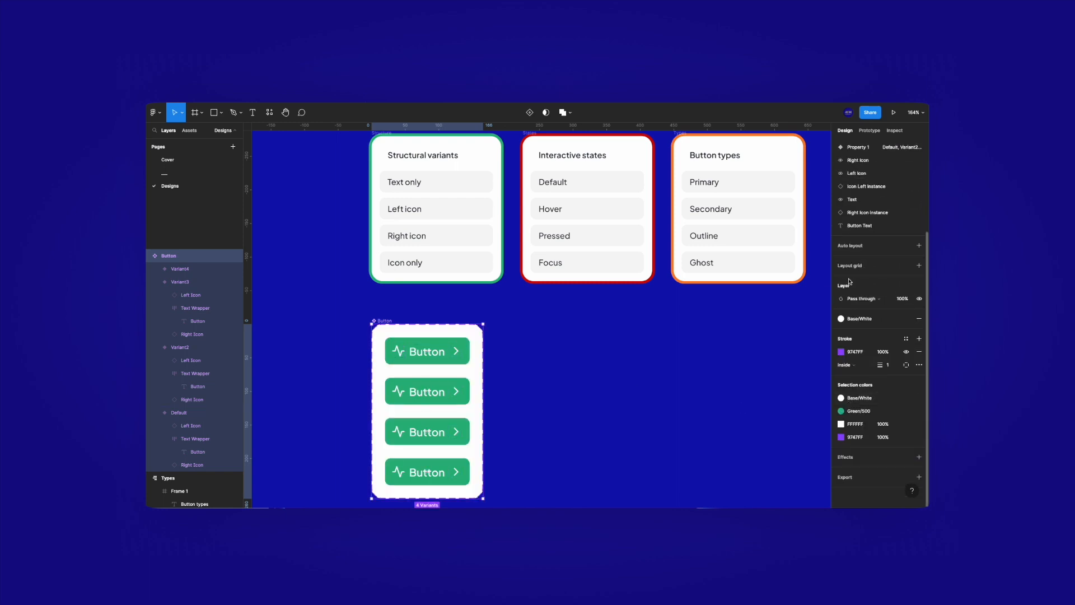
Apply horizontal auto layout to the component set and move it slightly up, aligned with the Structural variants card's left edge
key("shift+a")
left_click(850, 260)
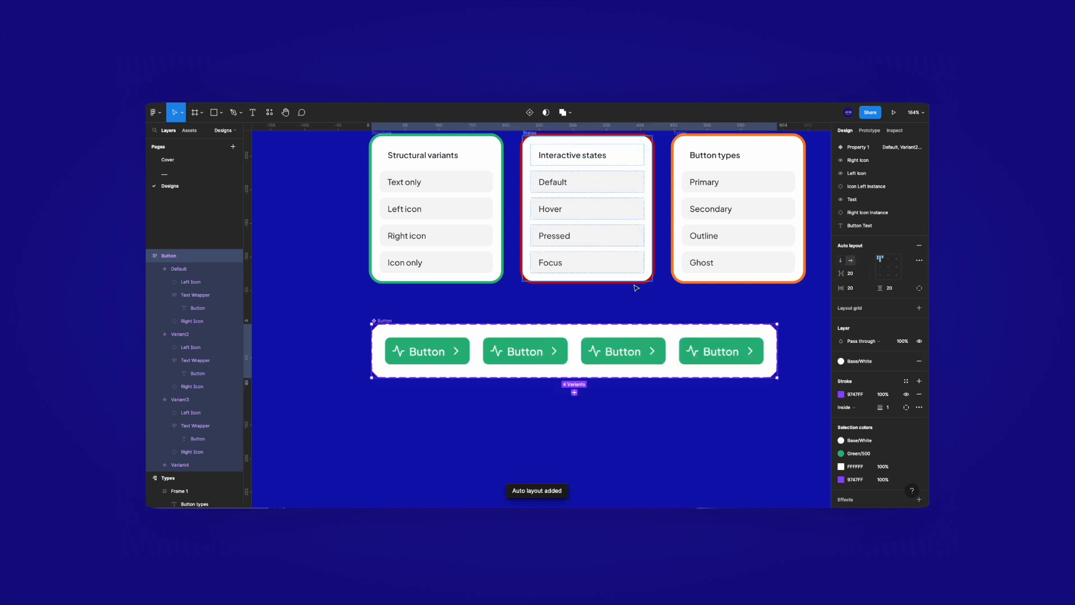
left_click(555, 313)
left_click(478, 330)
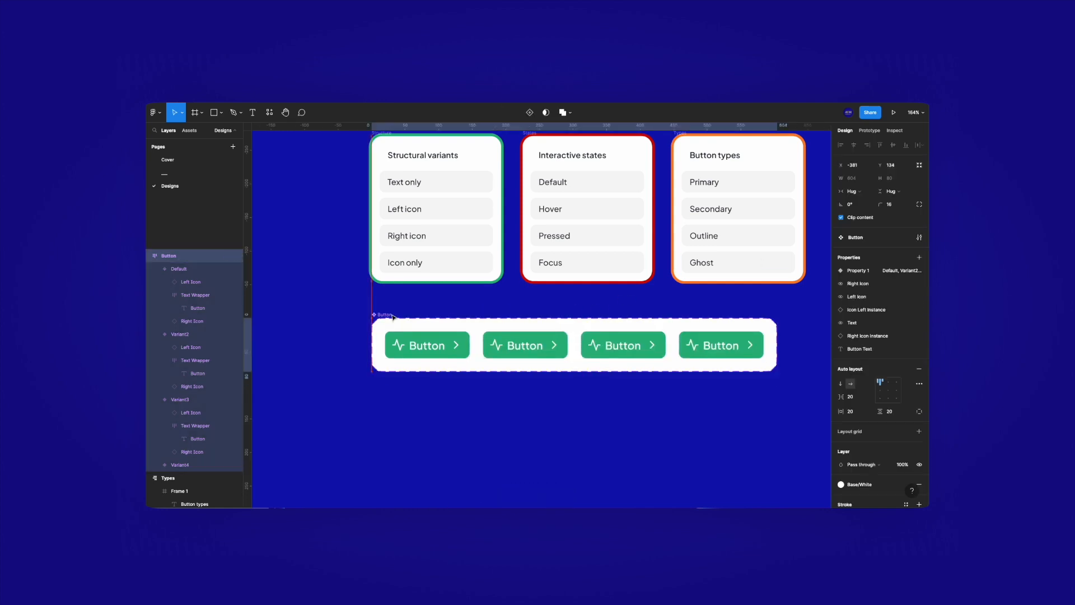
Set the second variant's fill to Green/600 and the third variant's fill to Green/700
left_click(406, 341)
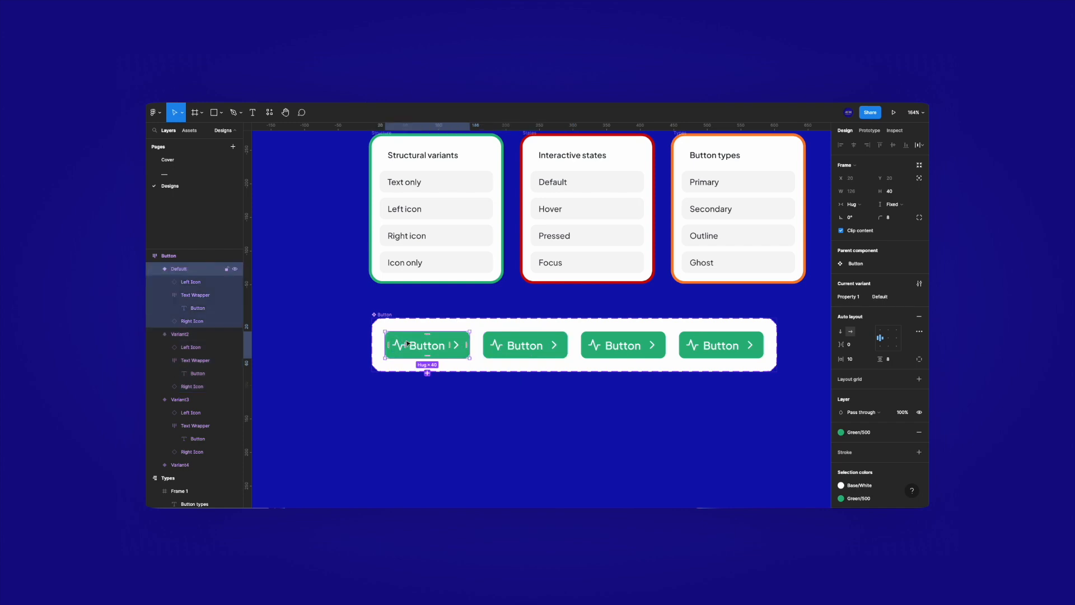
left_click(534, 351)
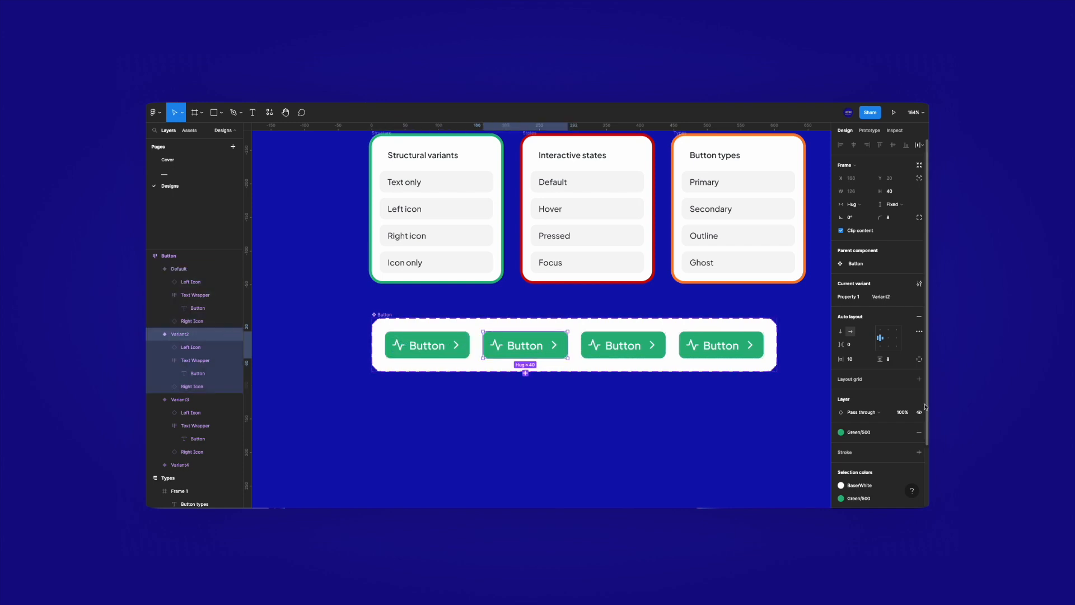
left_click(850, 431)
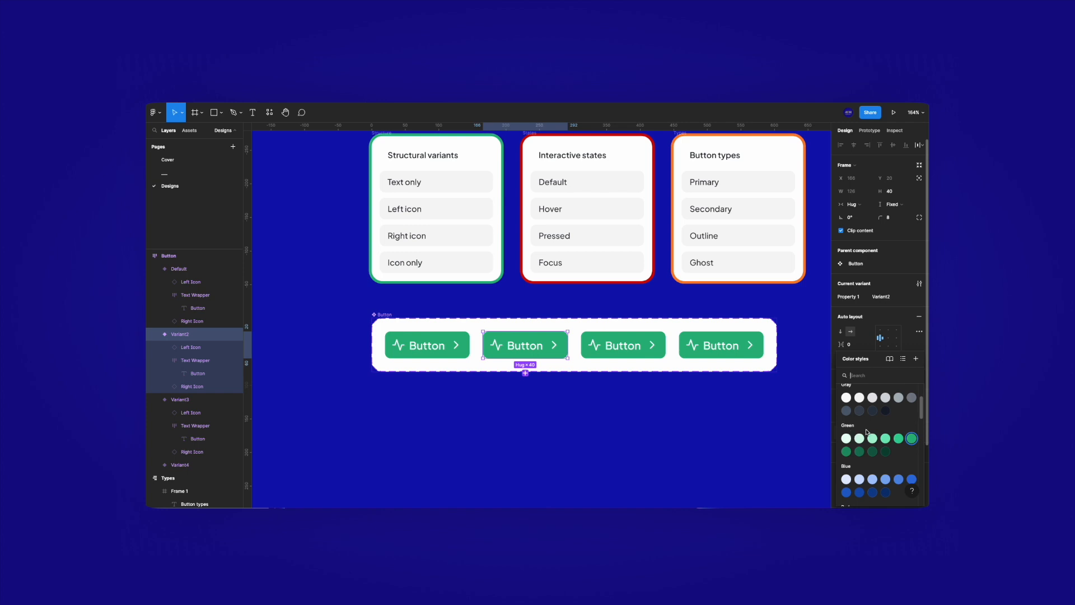
left_click(846, 451)
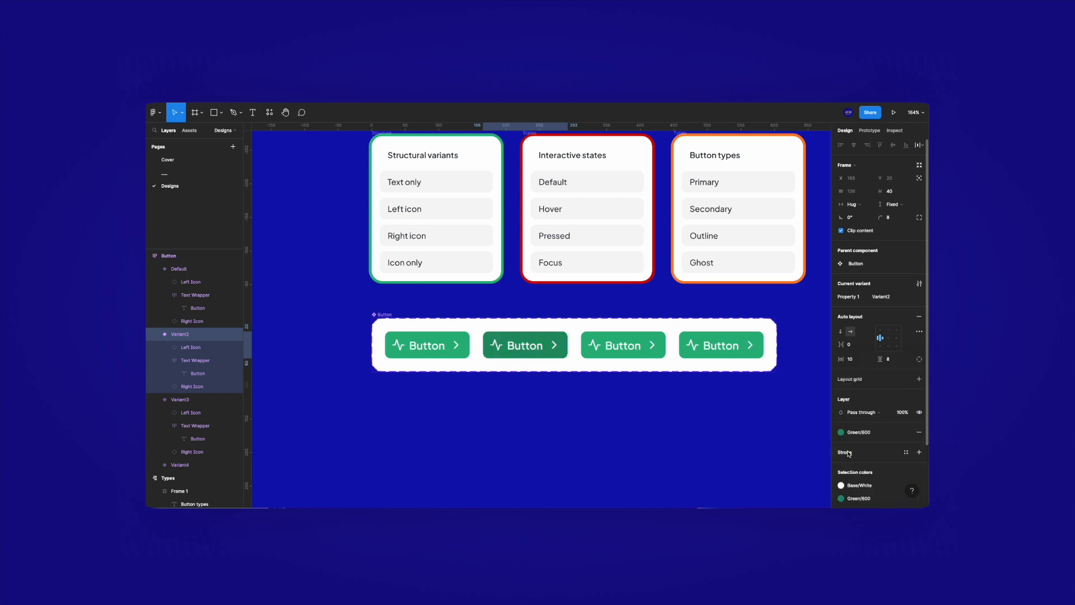
left_click(644, 347)
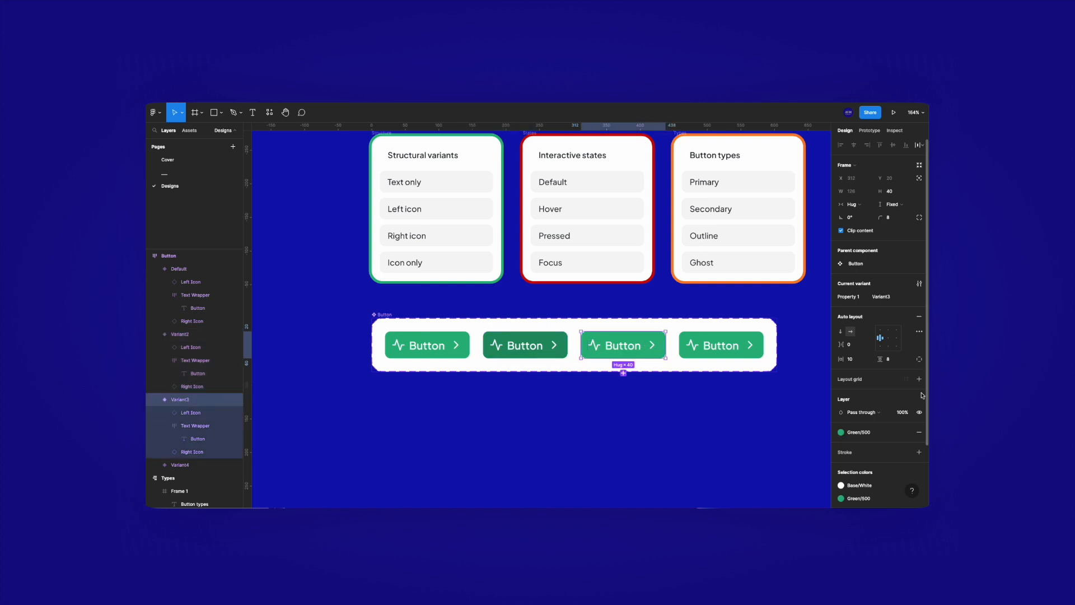
left_click(859, 432)
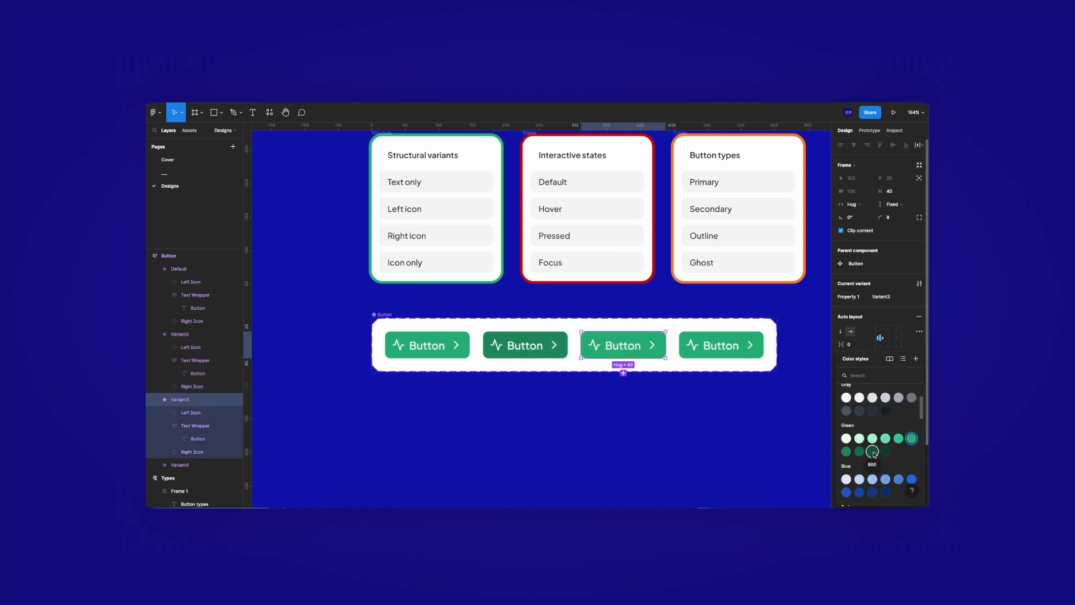
left_click(858, 451)
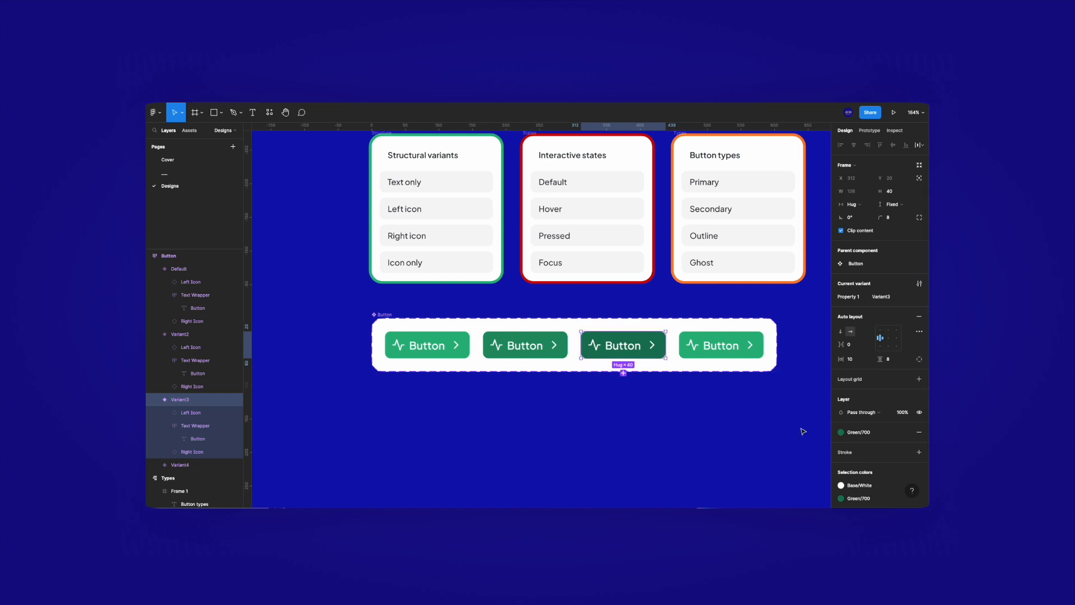
Add a Blue/500 stroke to the fourth variant, positioned outside with a weight of 2
left_click(739, 352)
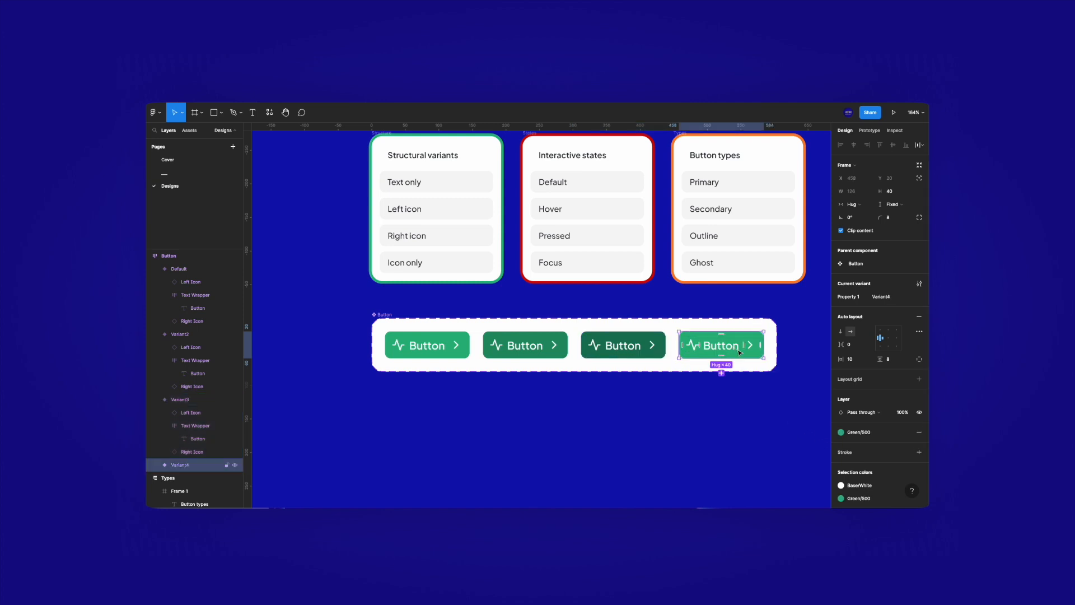
left_click(840, 432)
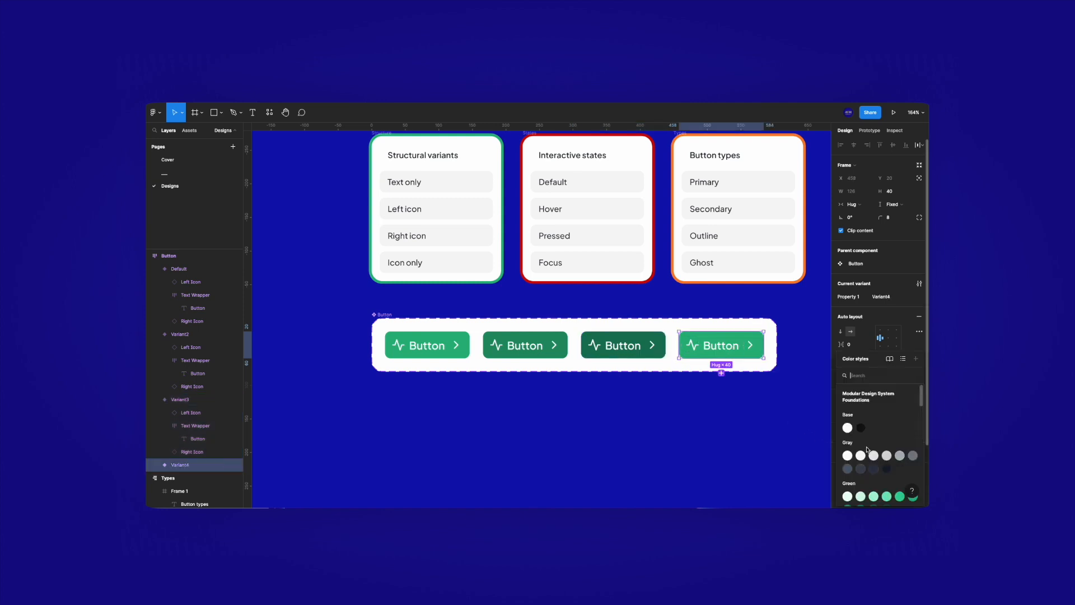
left_click(913, 483)
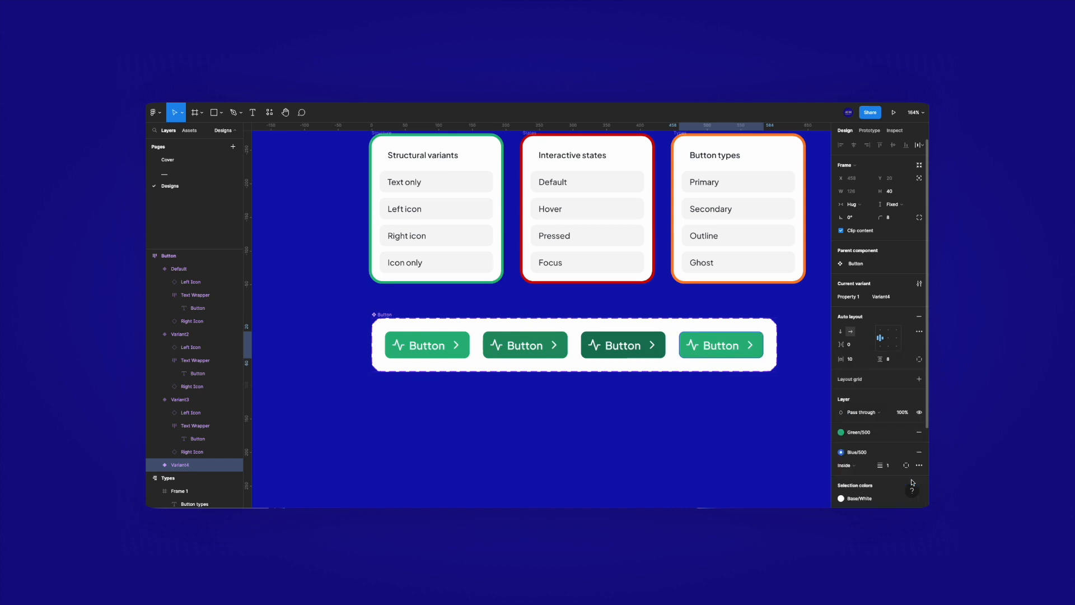
left_click(851, 465)
left_click(848, 479)
left_click(887, 466)
type("2")
left_click(738, 428)
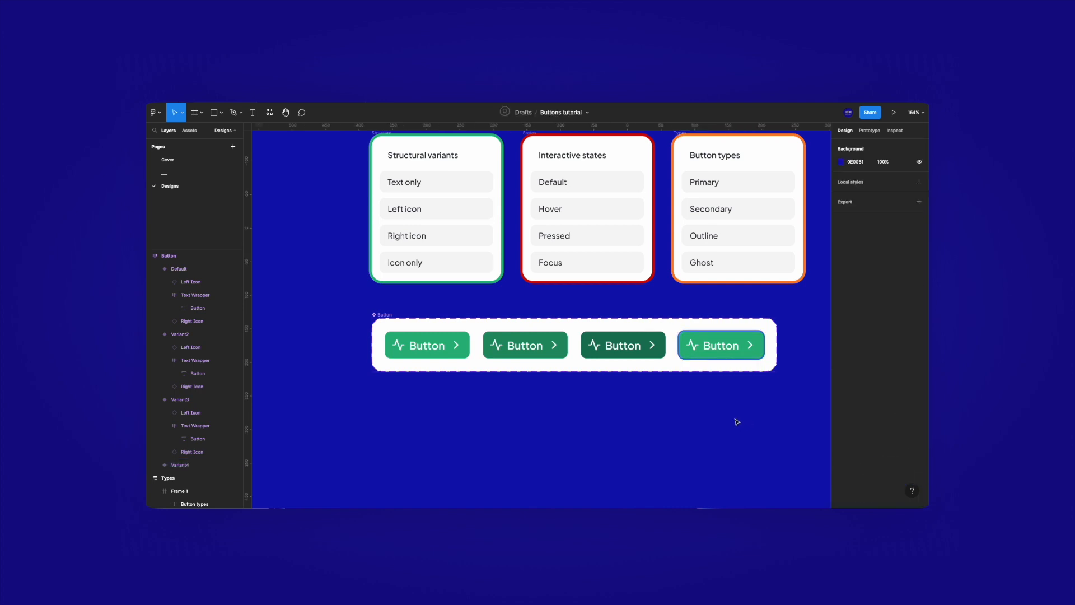
Shift the component set slightly down, duplicate the Pressed row in the Interactive states card, and relabel the copy Disabled
left_click_drag(380, 311, 381, 325)
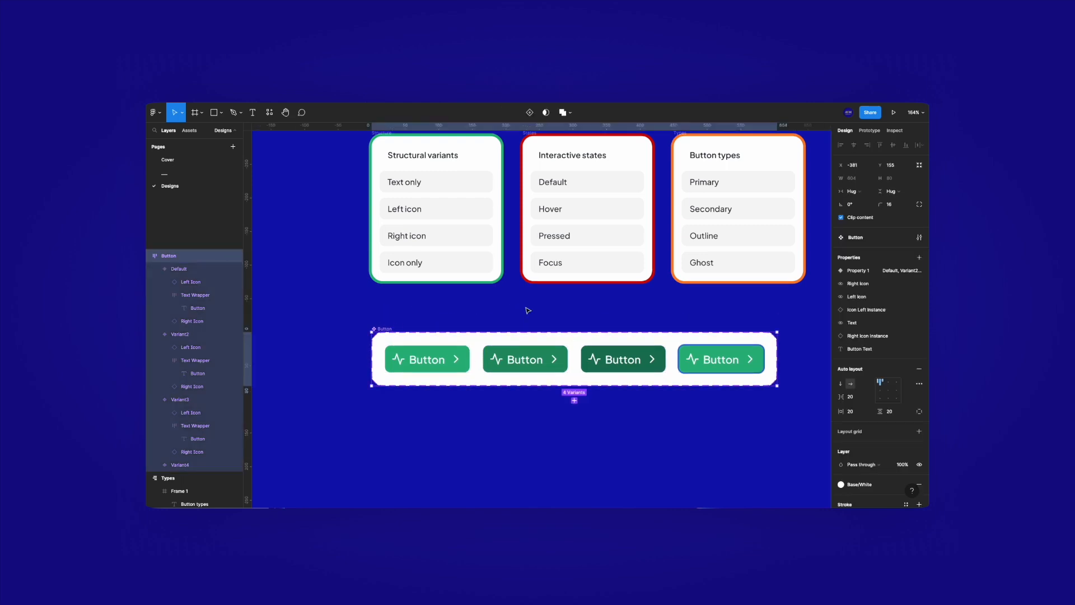
scroll(539, 310, "up", 1)
left_click(556, 250)
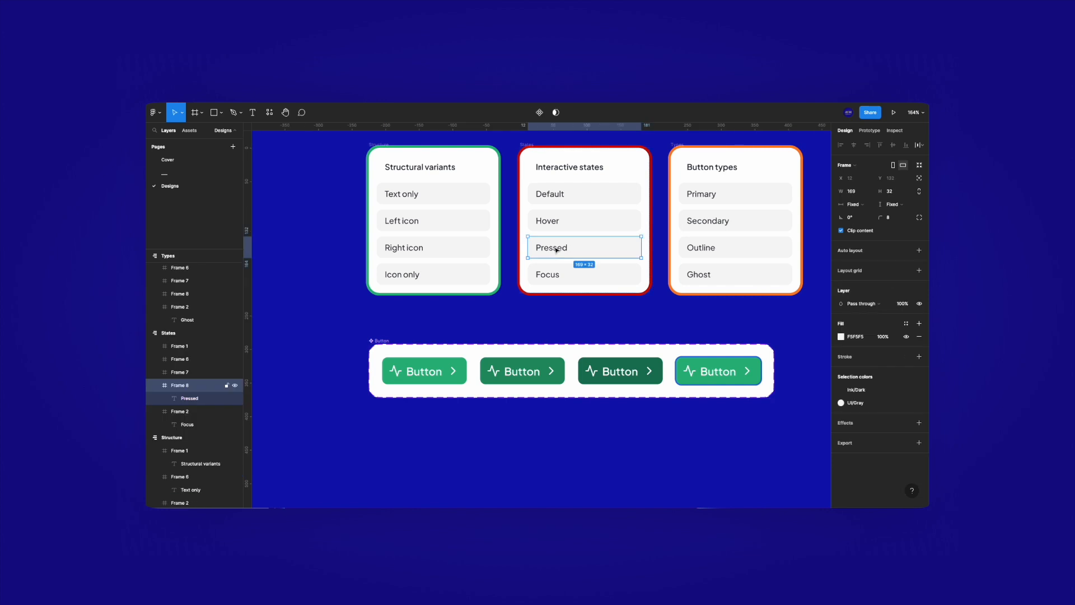
key("ctrl+d")
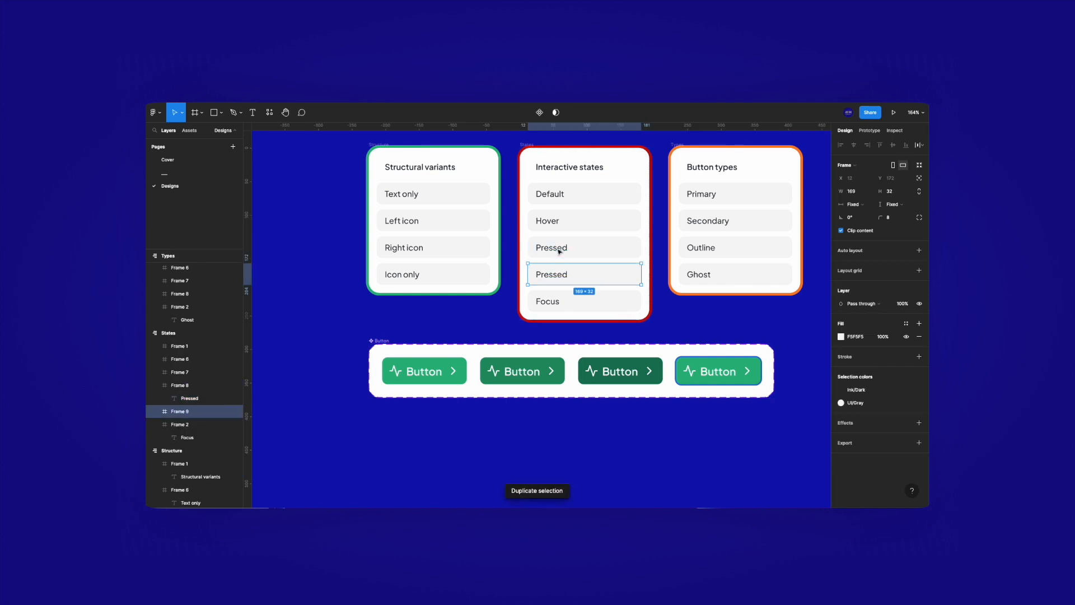
double_click(548, 275)
double_click(548, 275)
type("Disa")
type("nled")
key("BackSpace")
key("BackSpace")
key("BackSpace")
key("BackSpace")
type("bl;")
key("BackSpace")
type("ed")
key("Escape")
key("Escape")
Duplicate the dark green third variant and set the copy's fill to Green/200
left_click(455, 364)
left_click(622, 375)
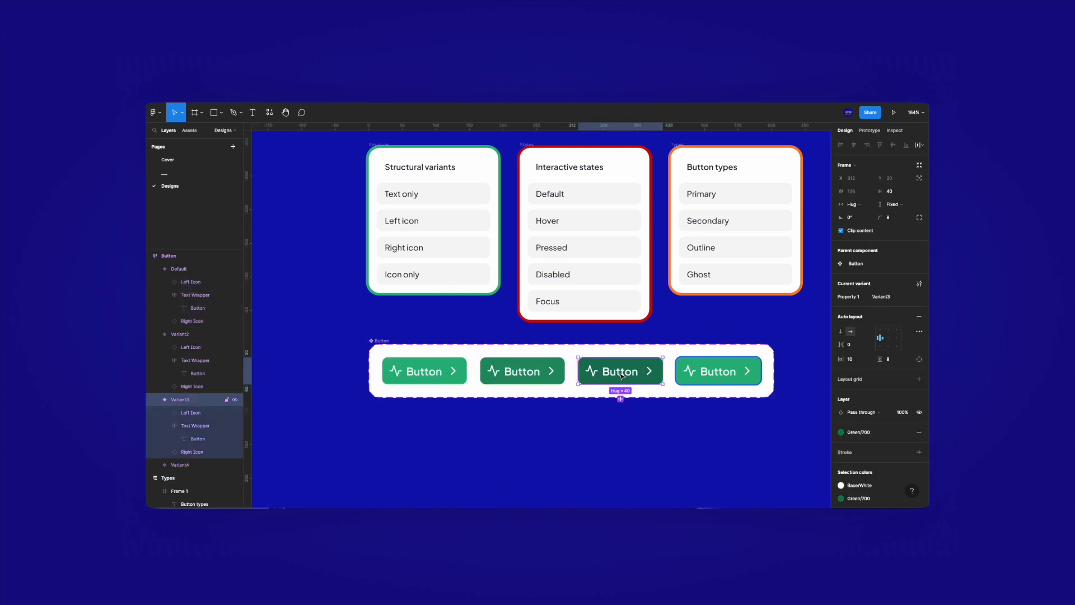
key("ctrl+d")
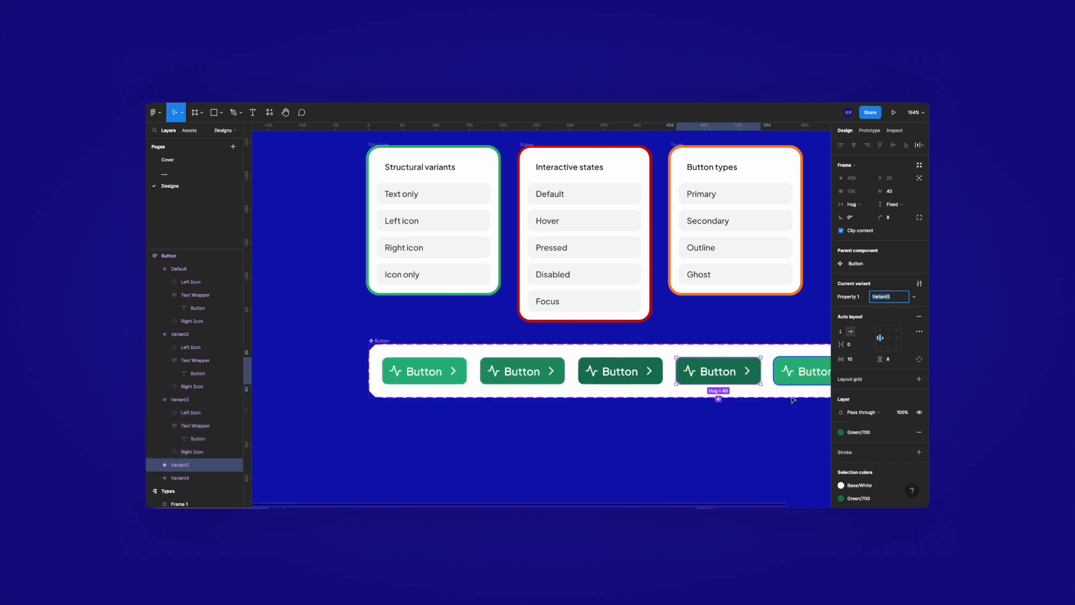
left_click(858, 432)
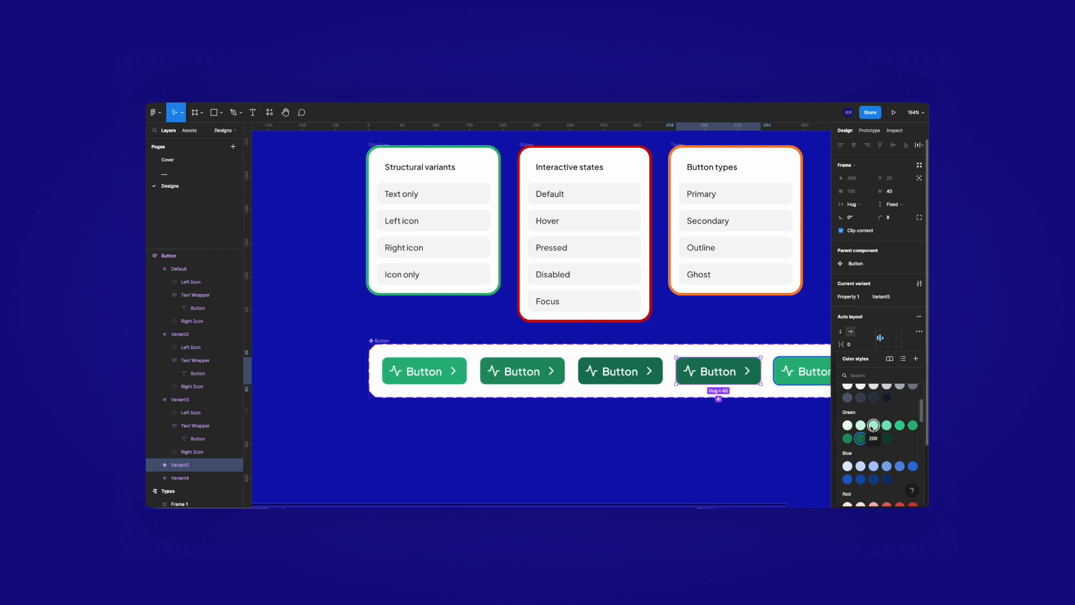
left_click(873, 425)
left_click_drag(686, 425, 612, 417)
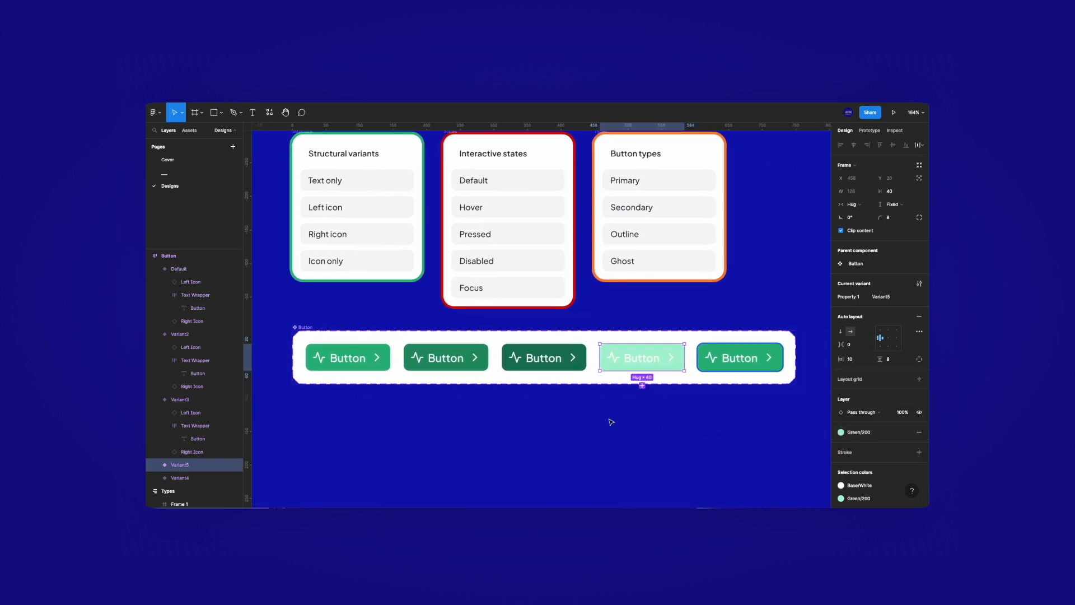
Set the component set's Left Icon and Right Icon boolean properties to False by default
left_click_drag(306, 328, 308, 332)
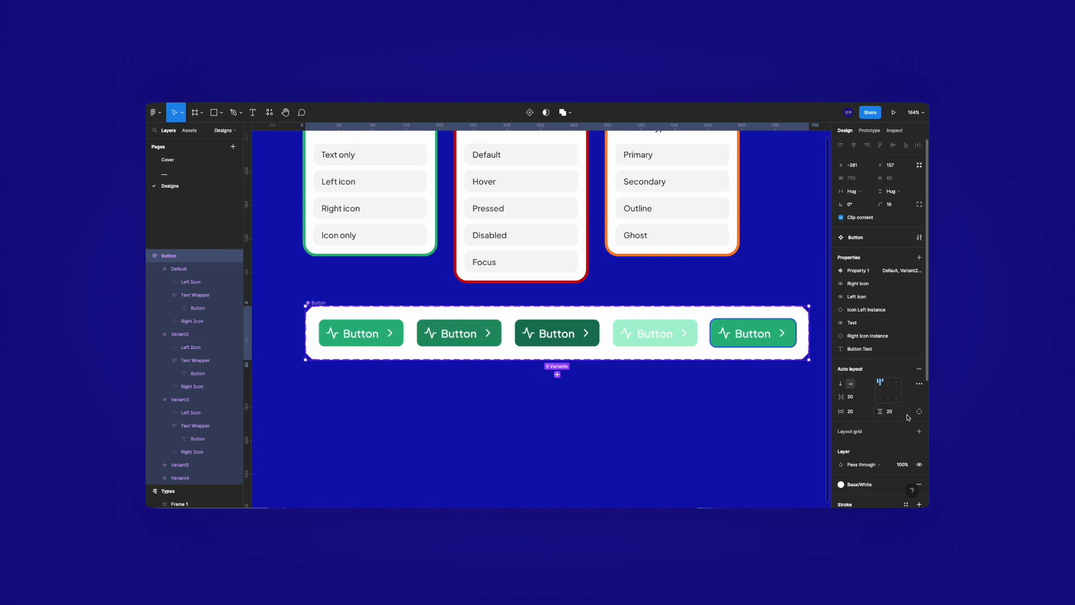
left_click(906, 297)
left_click(790, 334)
left_click(754, 304)
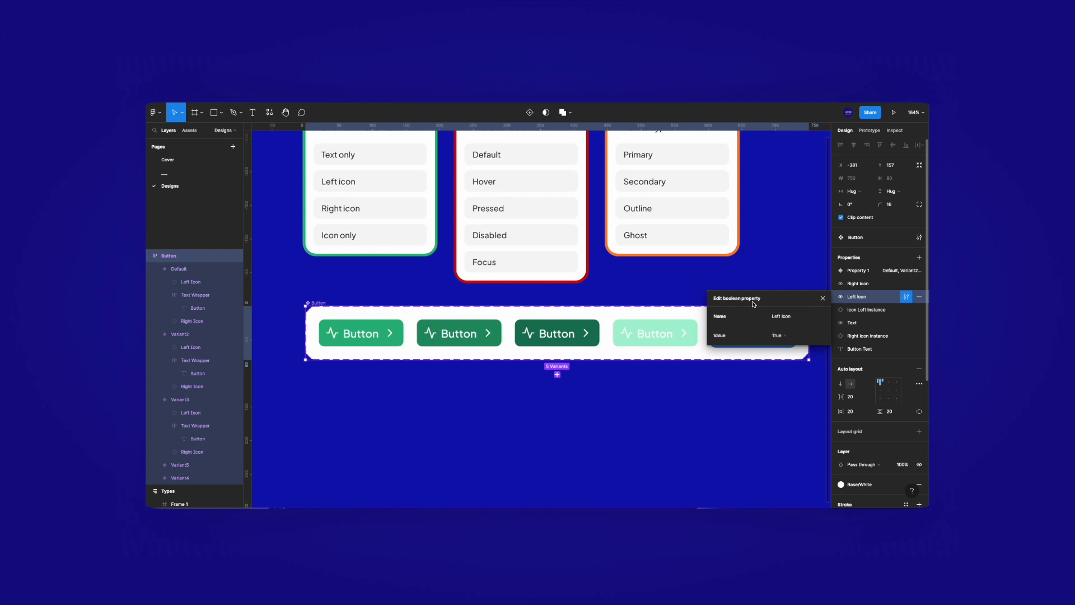
left_click(785, 336)
left_click(789, 345)
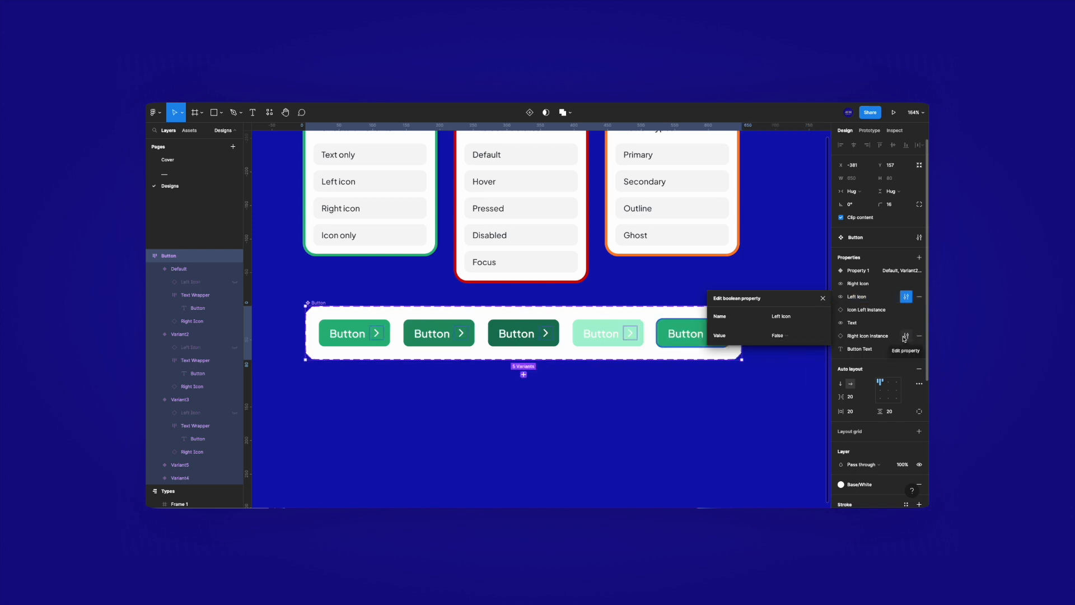
left_click(906, 284)
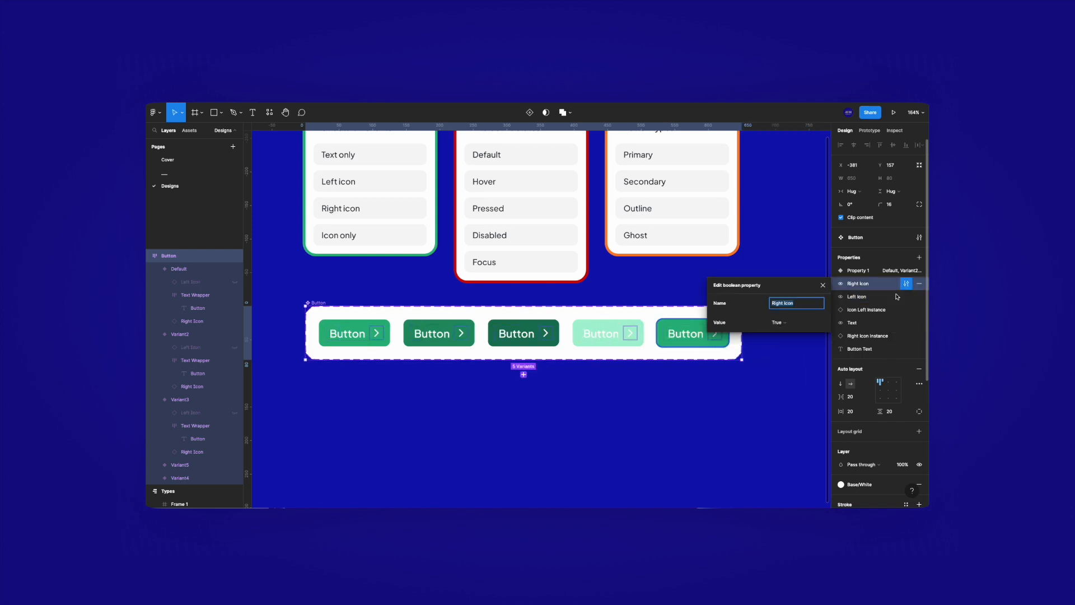
left_click(778, 322)
left_click(785, 333)
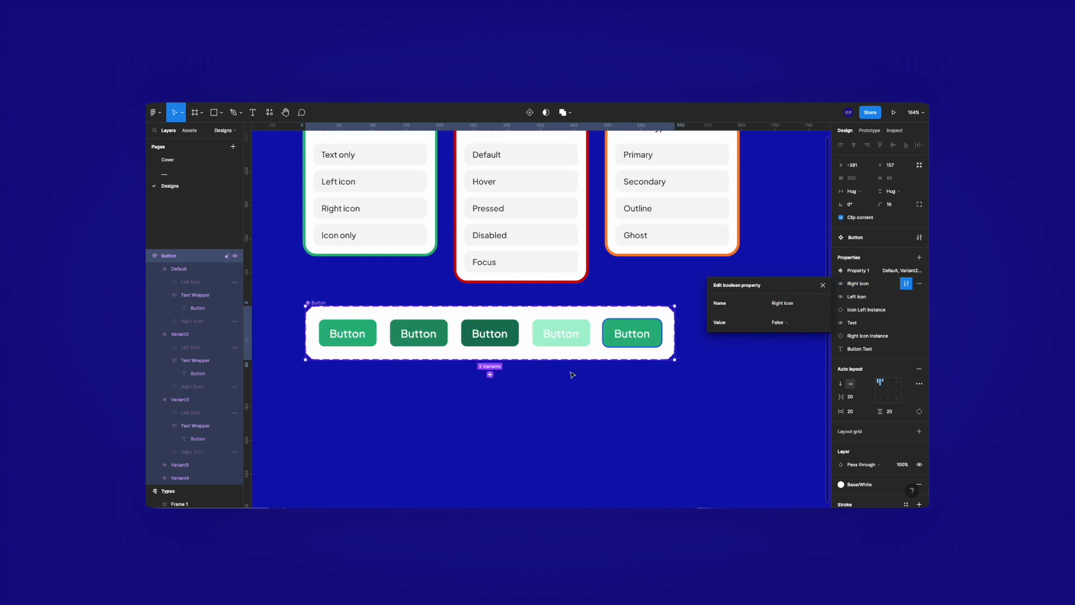
left_click(570, 376)
Rename the component set's variant property from Property 1 to Interactive states
scroll(562, 400, "down", 1)
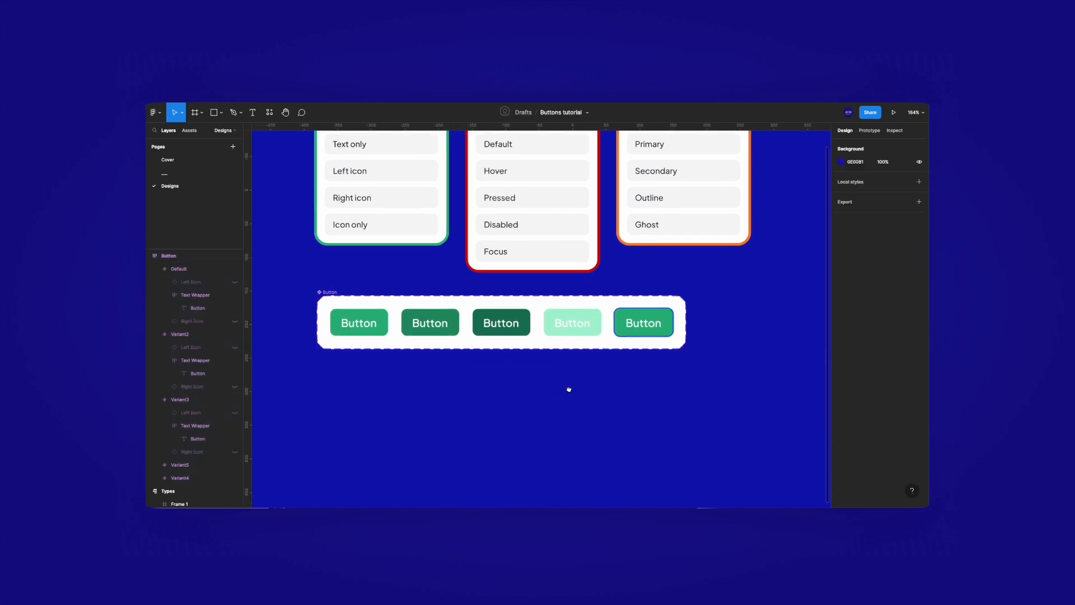
left_click(331, 292)
double_click(860, 270)
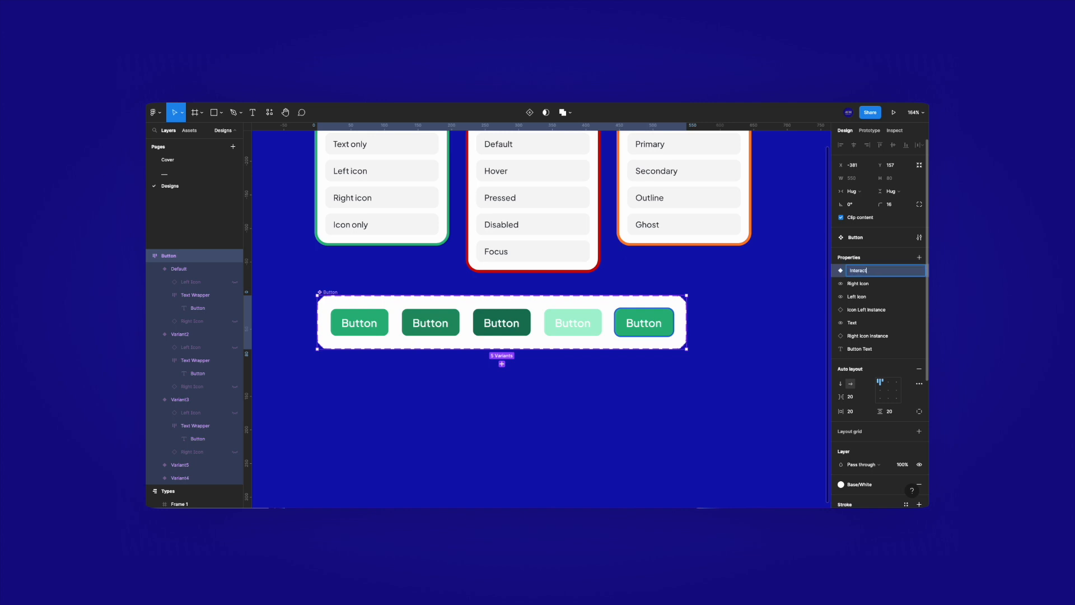
type("Interactive states")
key("Return")
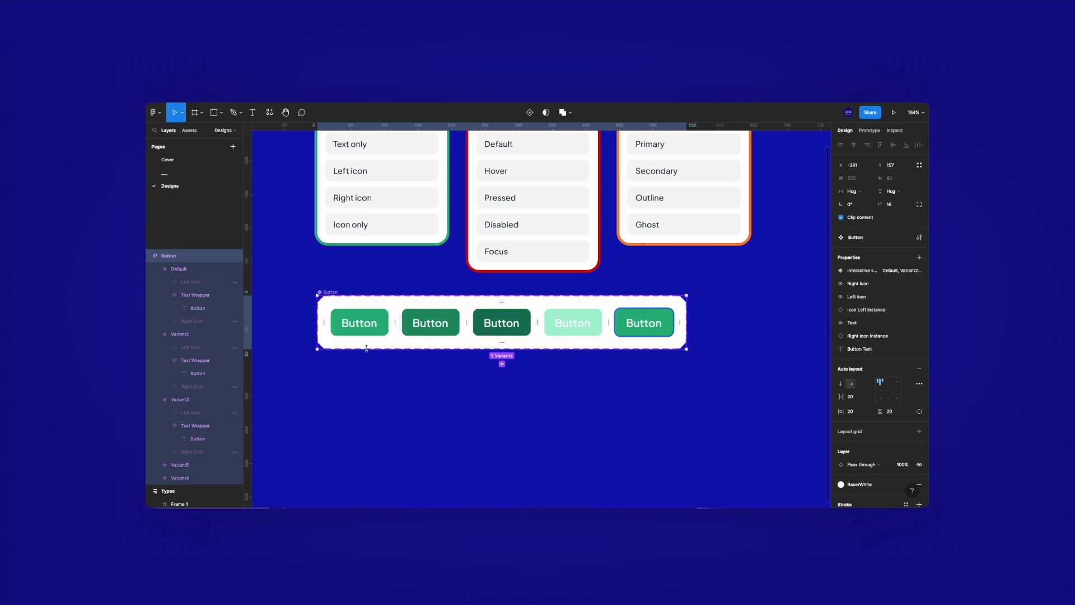
Set the Interactive states value to Hover for the second variant and Pressed for the third
left_click(358, 323)
left_click(430, 323)
left_click(889, 296)
type("Hover")
key("Return")
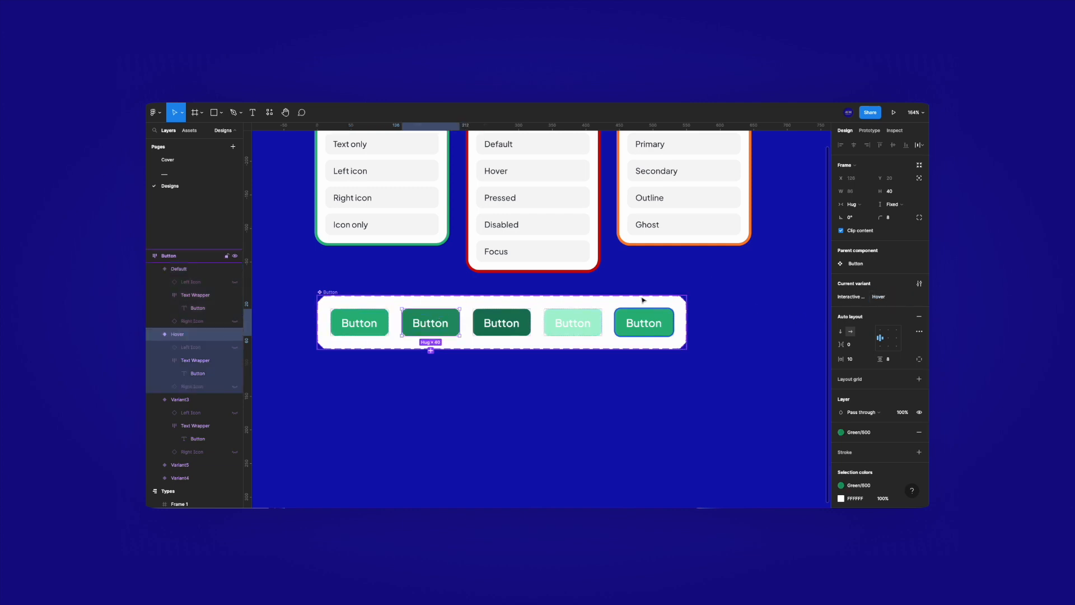
left_click(501, 323)
left_click(891, 297)
type("PRess")
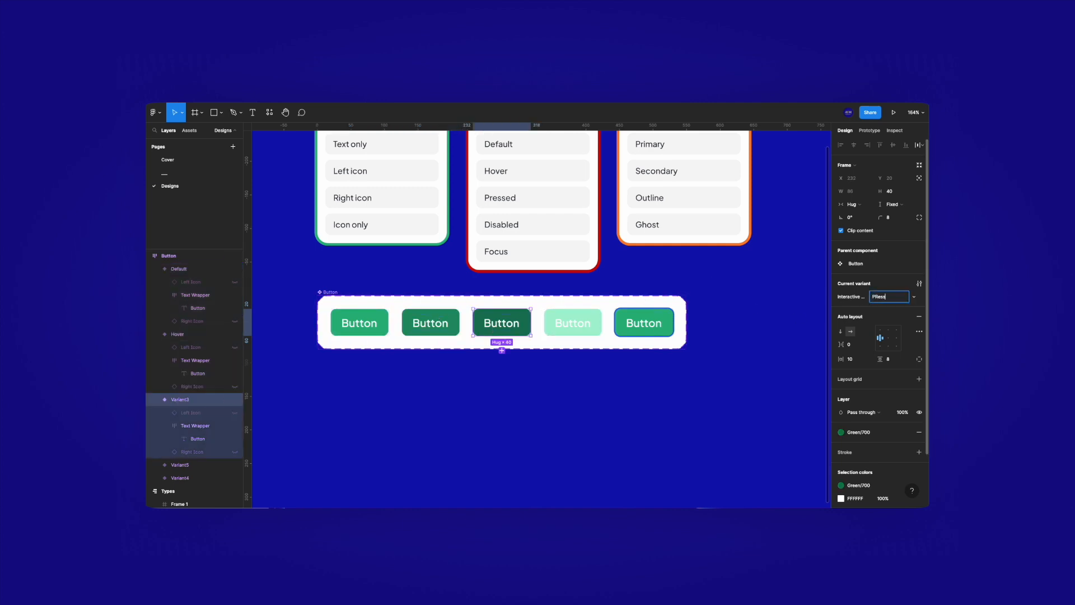
type("ed")
key("Return")
Set the Interactive states value to Disabled for the light green variant and Focus for the blue-outlined one
left_click(557, 320)
left_click(883, 296)
type("Disabled")
key("Return")
left_click(644, 322)
left_click(889, 297)
type("Focus")
key("Return")
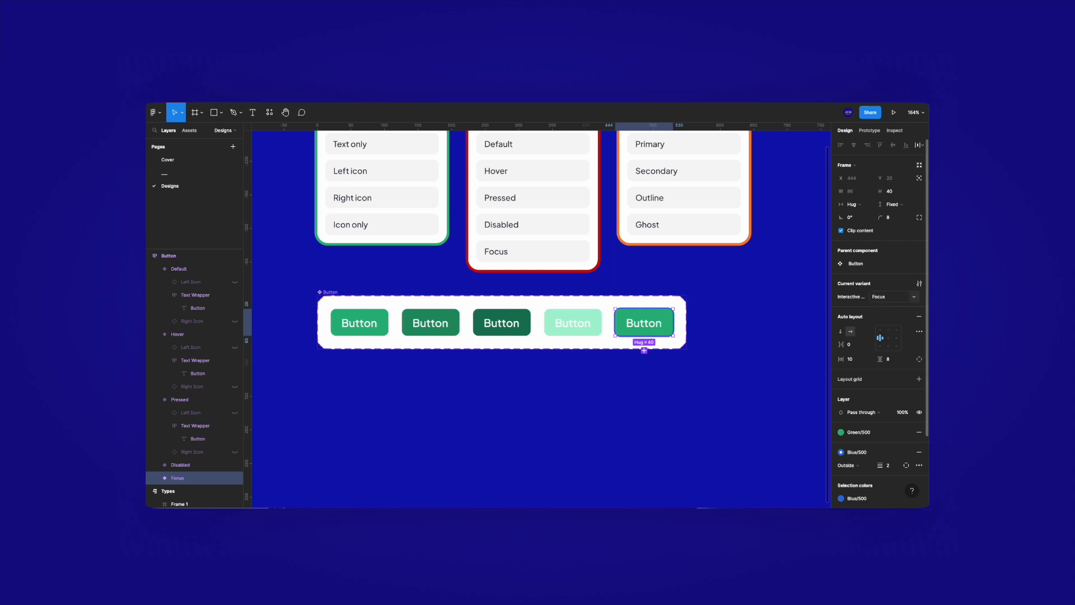
Increase the Button component set's height to 258 to make room for further rows of variants
left_click(464, 281)
scroll(464, 281, "up", 3)
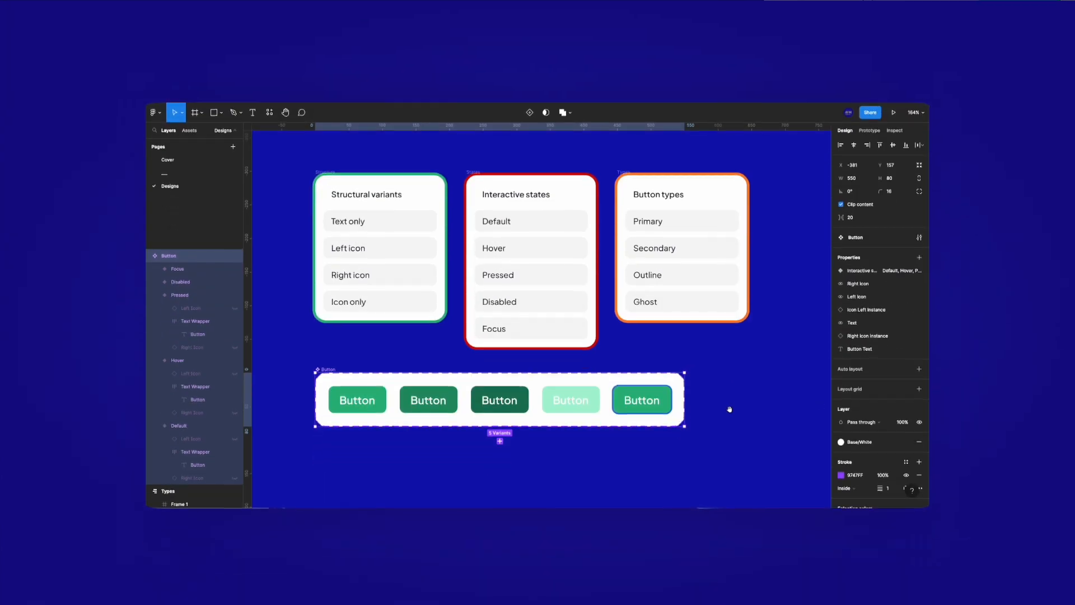
scroll(730, 409, "down", 3)
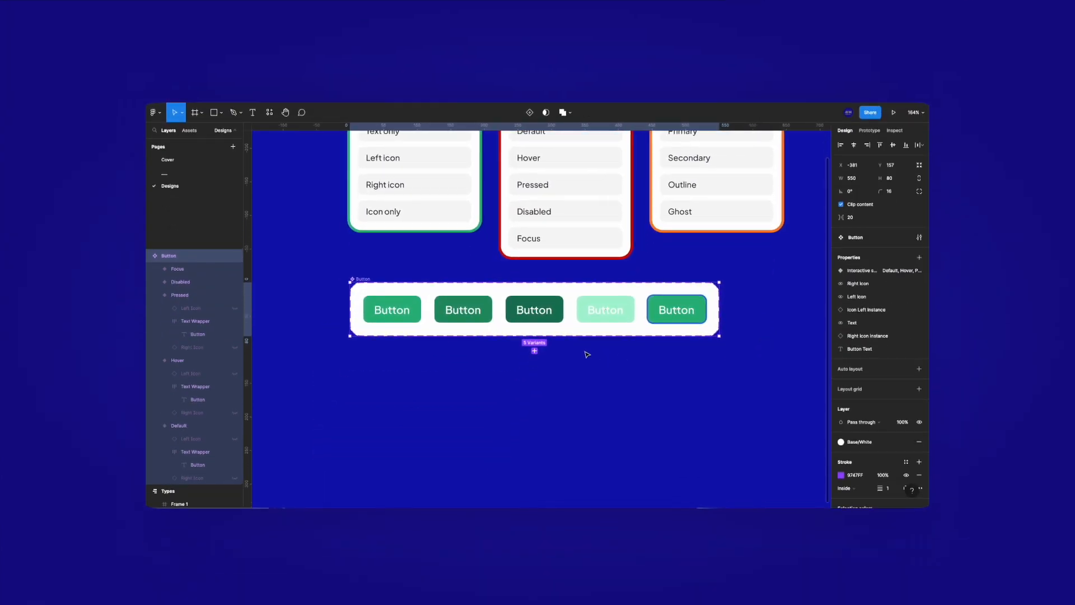
left_click_drag(586, 337, 582, 454)
Duplicate all five variants and place the copies as a second row, 16 px below the first and aligned to it
key("Return")
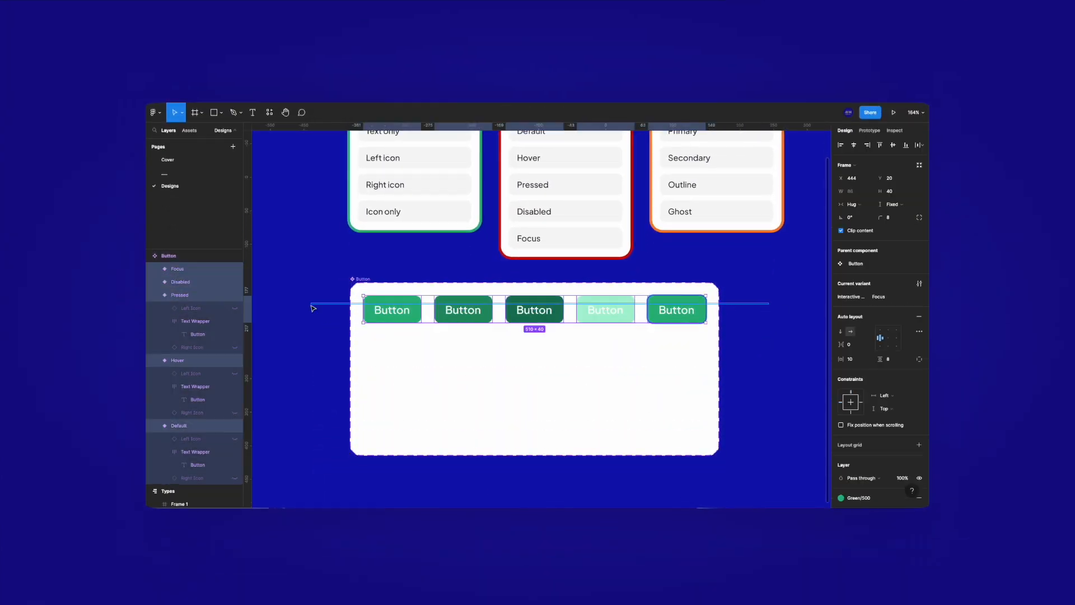
key("ctrl+d")
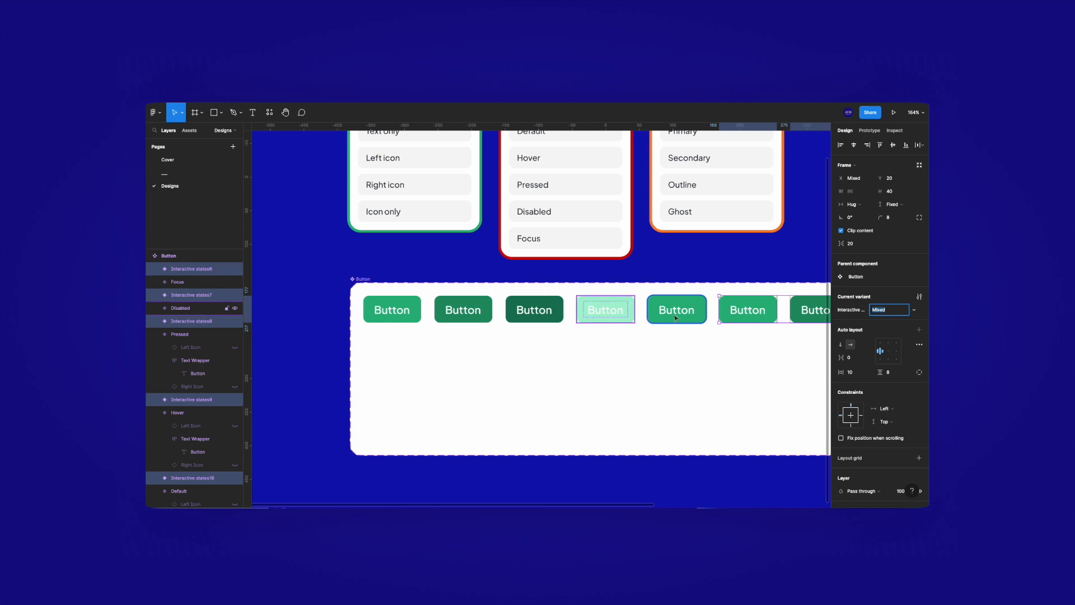
left_click_drag(747, 311, 391, 352)
key("alt")
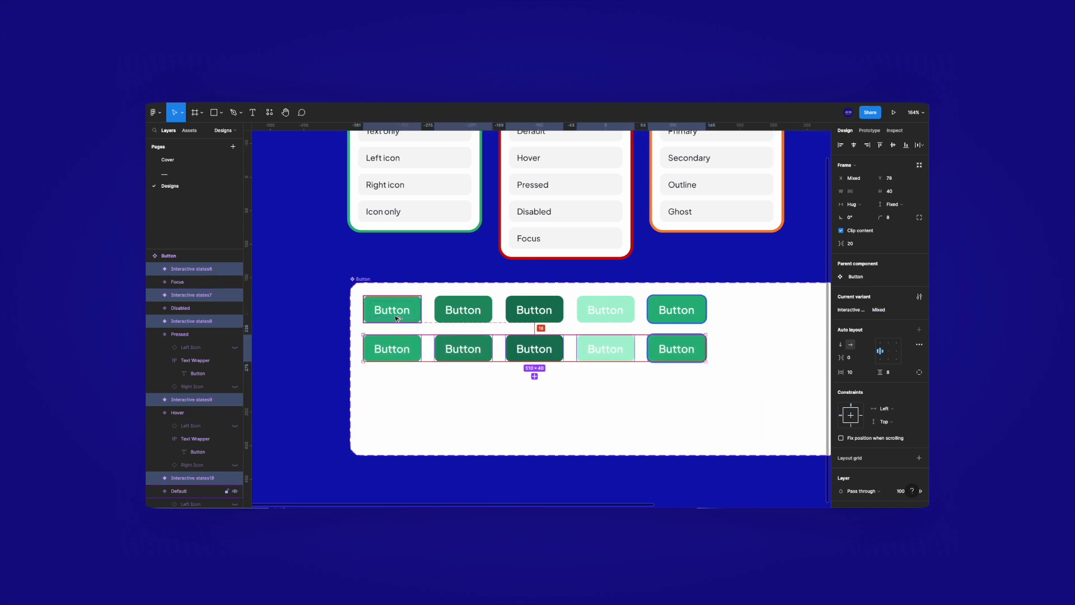
scroll(394, 314, "down", 4)
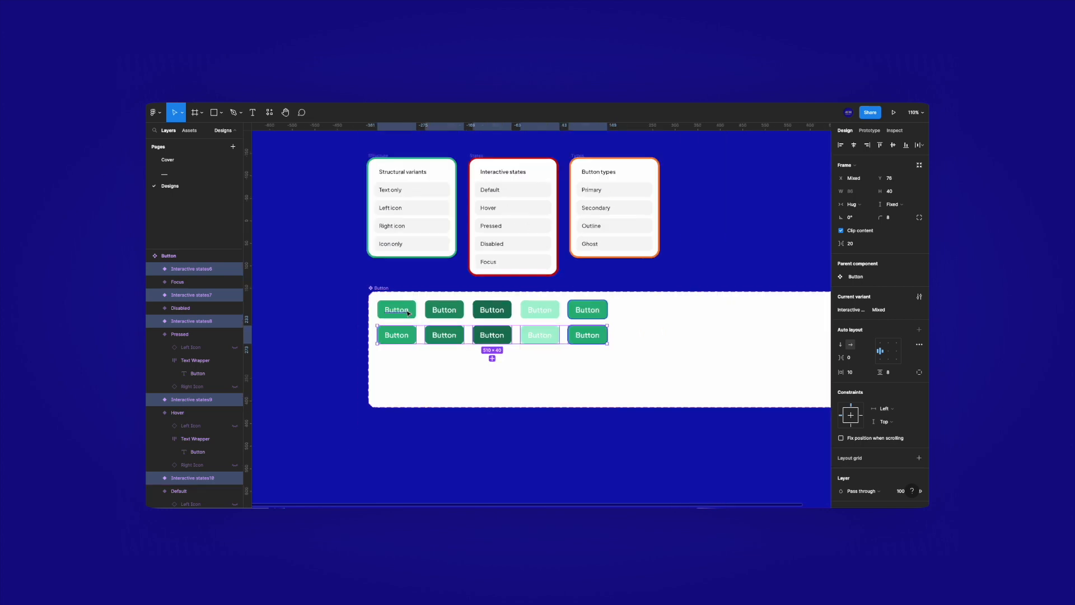
Narrow the component set to a width of 550, trimming the empty space beside the Focus variants
left_click(386, 292)
scroll(660, 314, "down", 3)
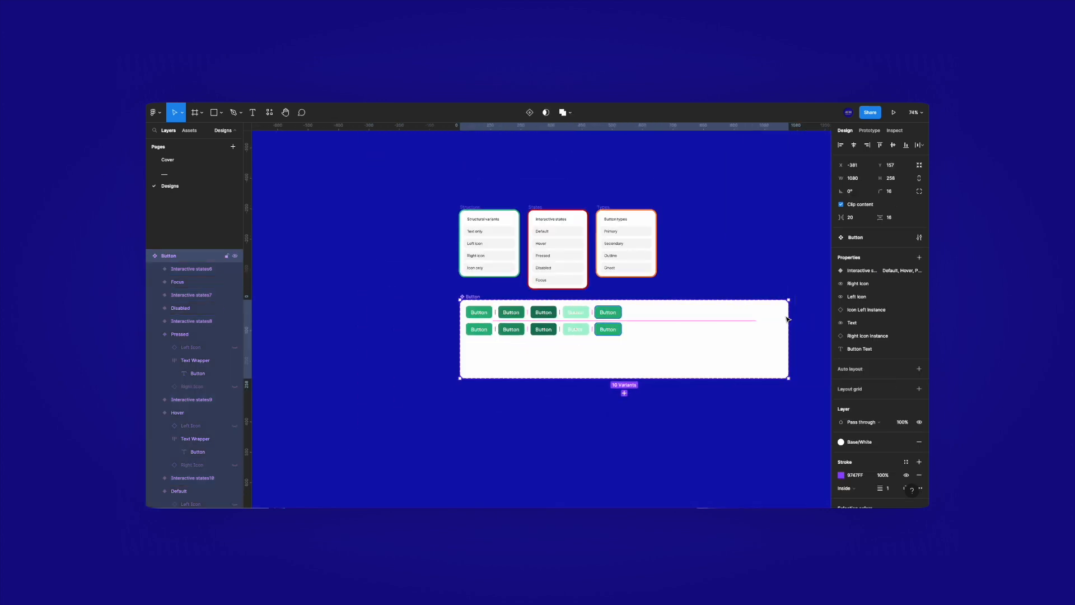
left_click_drag(697, 315, 629, 314)
key("alt")
scroll(623, 322, "up", 10)
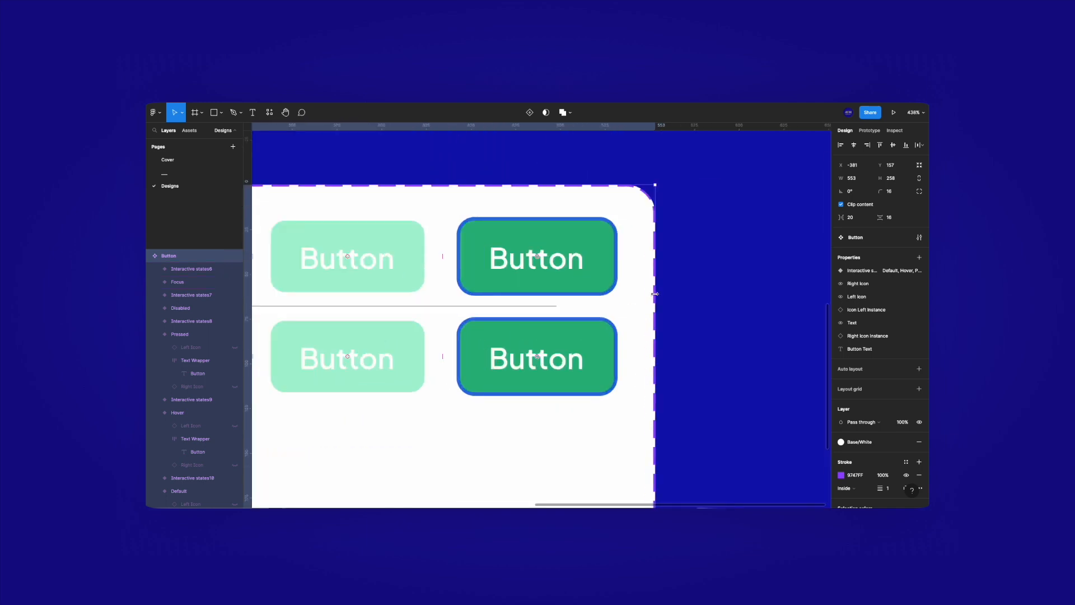
left_click_drag(651, 295, 734, 312)
key("alt")
Measure the padding between the Default variant and the edges of the component set
scroll(733, 312, "down", 5)
left_click_drag(315, 262, 362, 242)
scroll(399, 248, "up", 4)
key("alt")
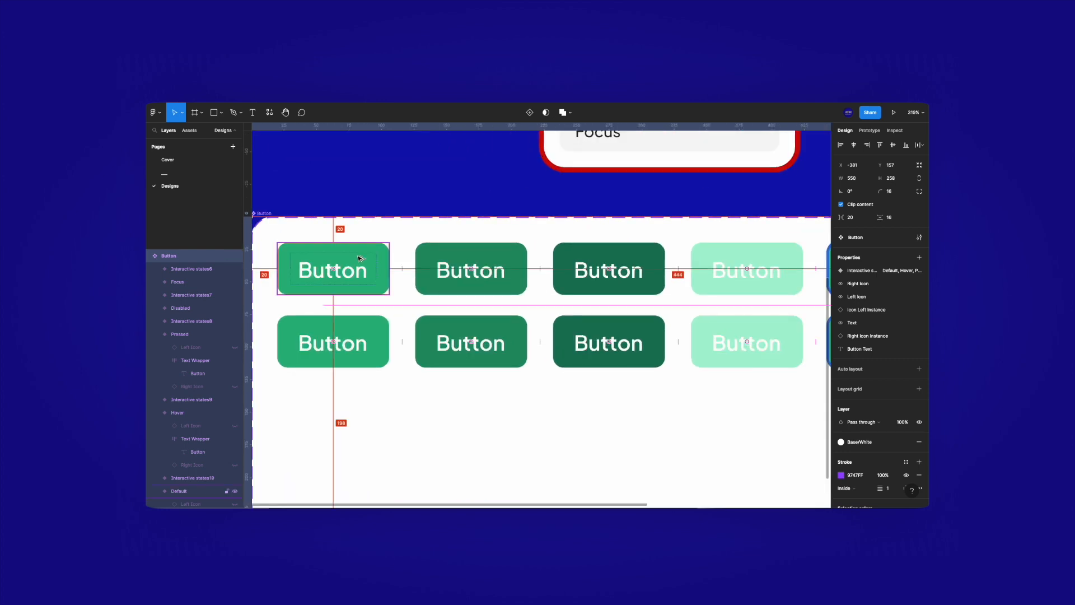
scroll(422, 171, "down", 2)
scroll(424, 216, "down", 3)
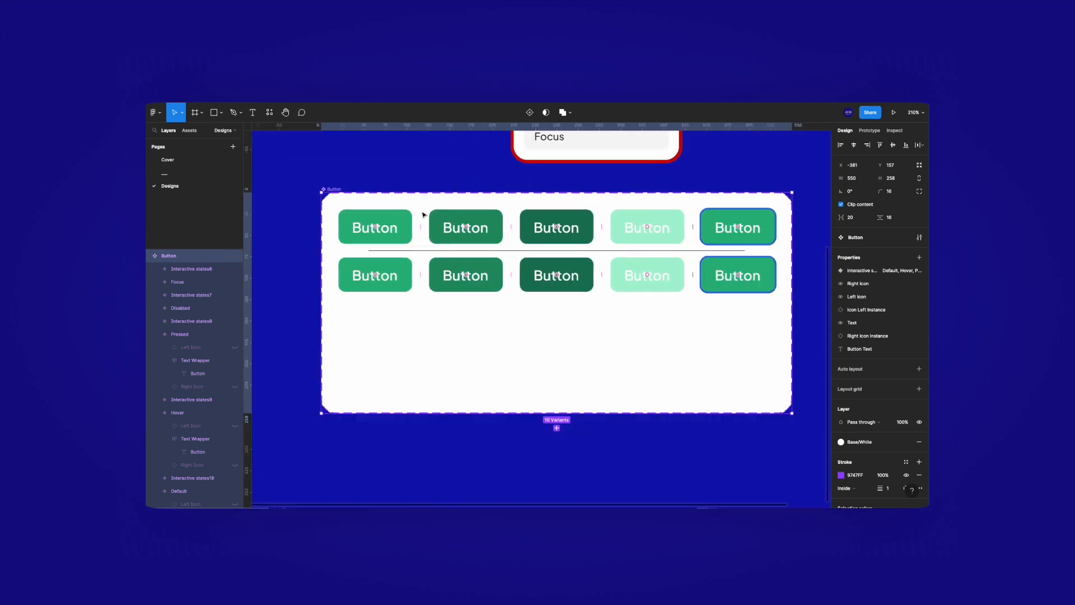
left_click_drag(412, 206, 399, 280)
scroll(406, 263, "down", 1)
left_click_drag(418, 242, 413, 289)
left_click(411, 299)
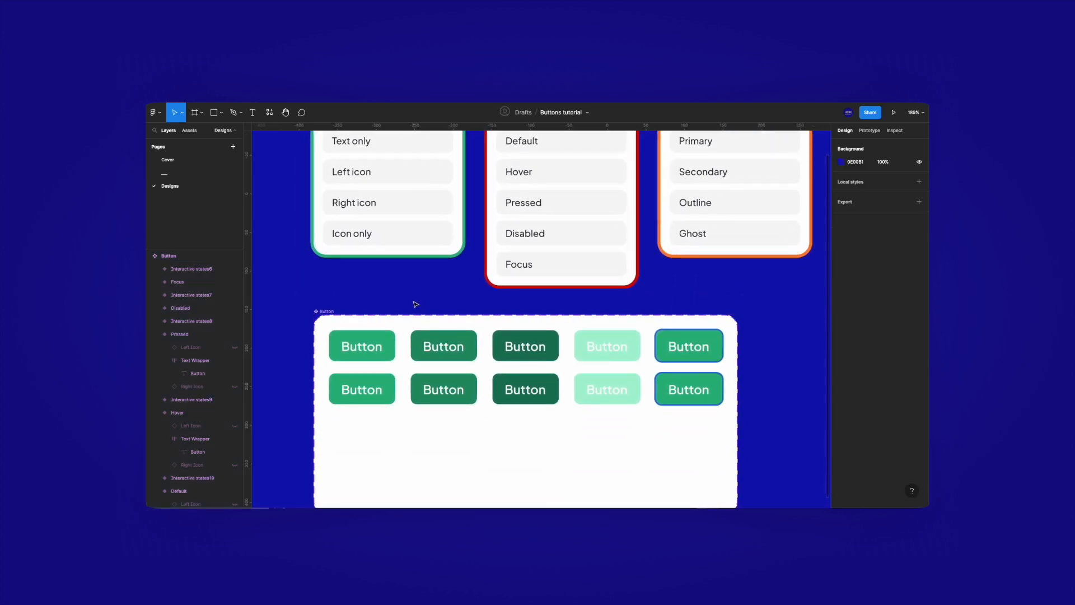
Apply Gray/200 to the fill and Gray/800 to the label of the first button in the second row
left_click(372, 387)
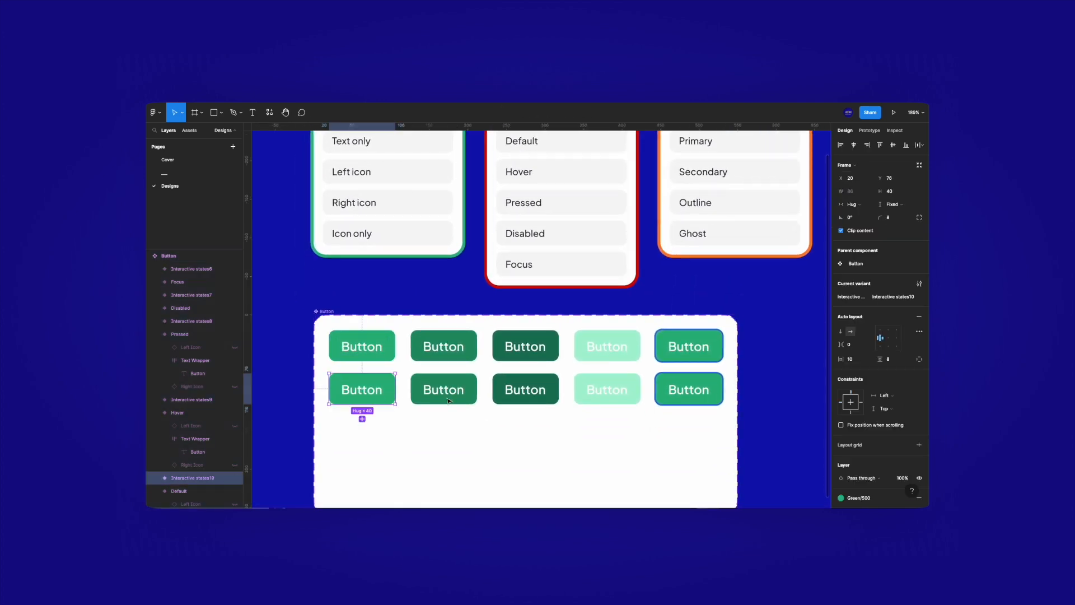
scroll(872, 395, "down", 1)
left_click(863, 372)
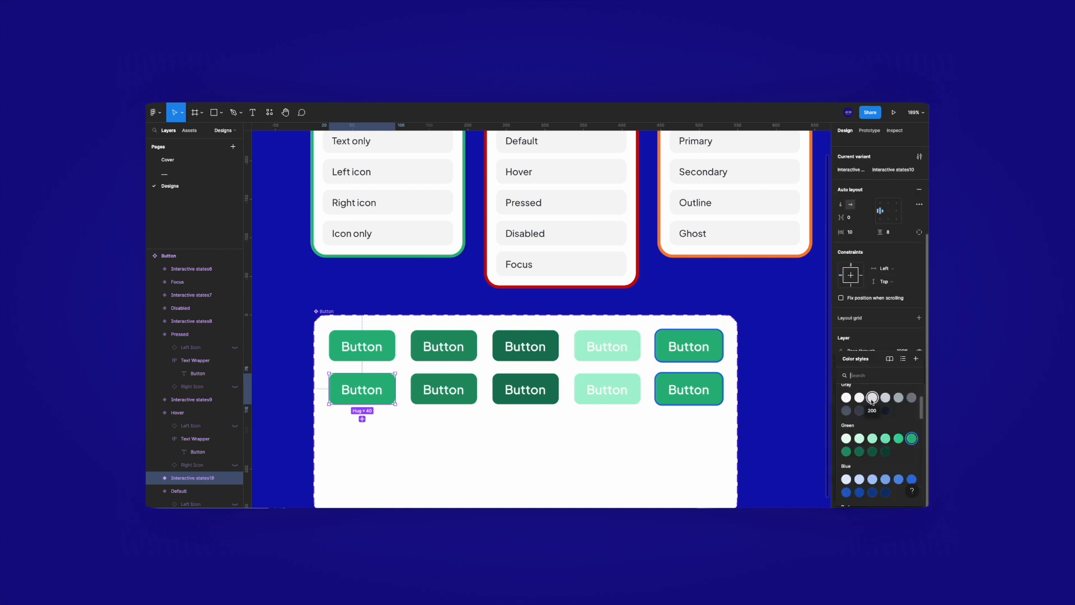
left_click(871, 397)
left_click(906, 437)
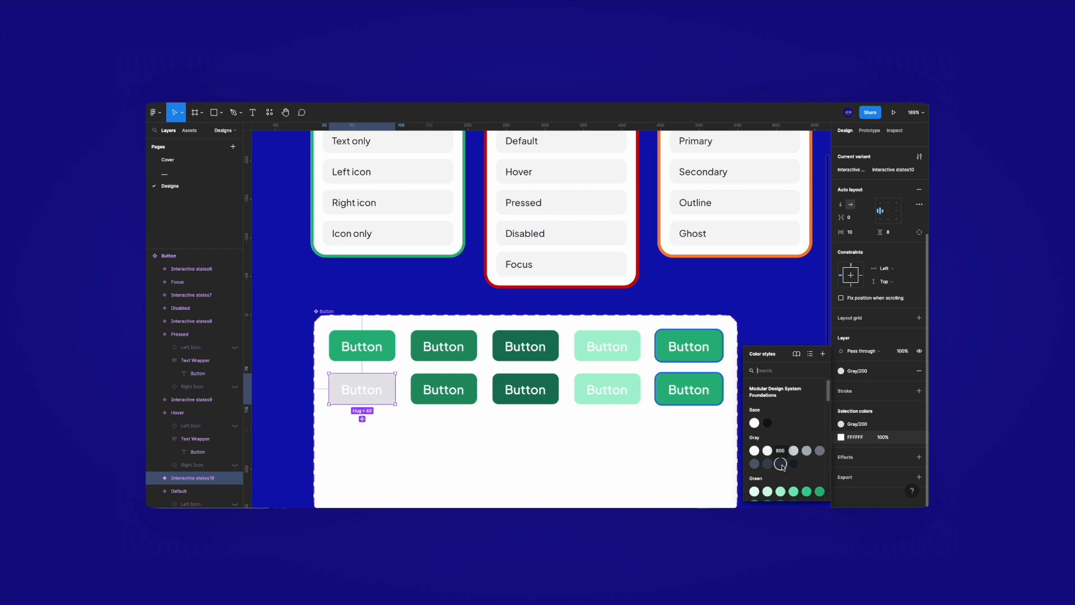
left_click(780, 464)
In the second row, set the second button's fill to Gray/300 and the third button's fill to Gray/400
left_click(460, 396)
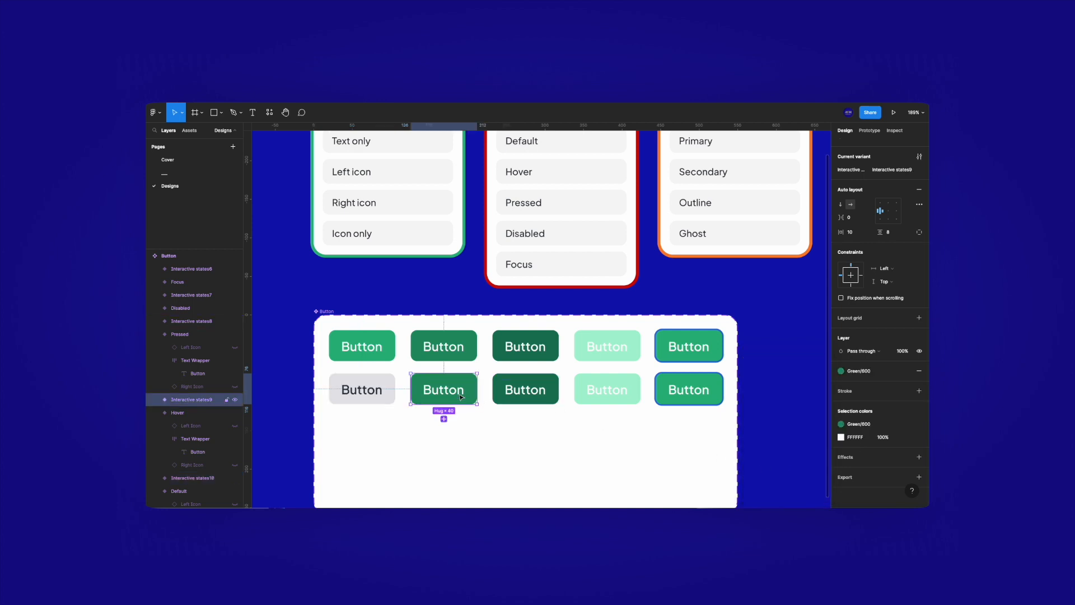
left_click(883, 371)
scroll(886, 396, "up", 1)
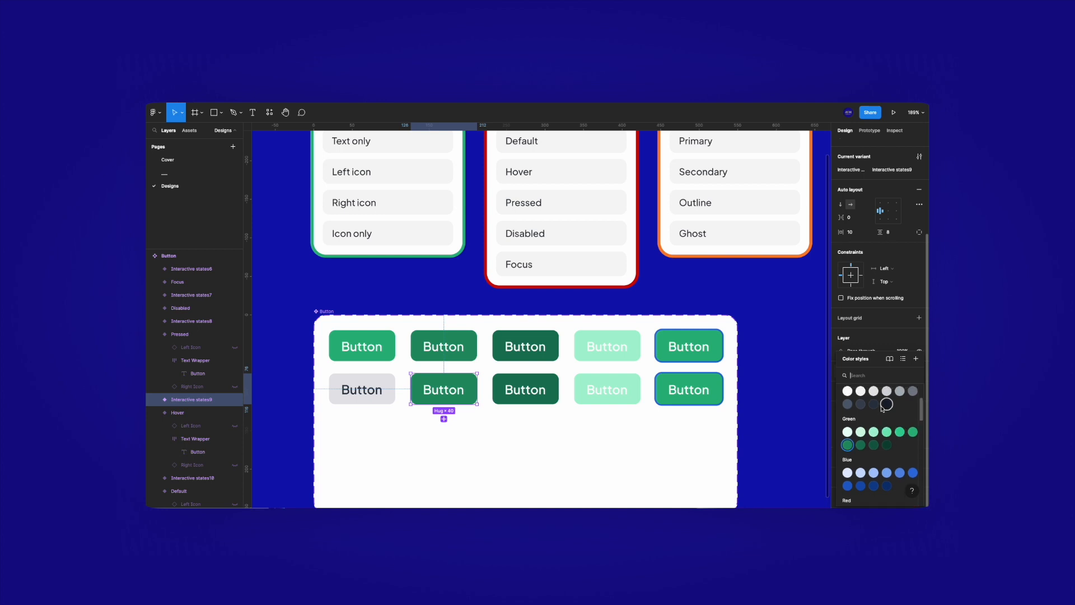
left_click(885, 395)
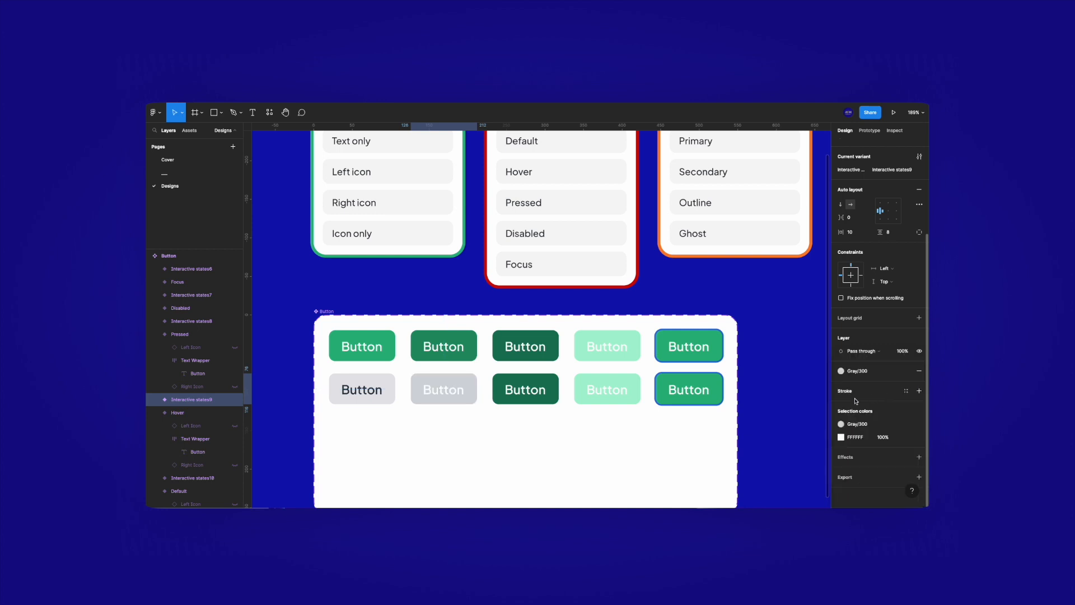
left_click(532, 392)
left_click(863, 371)
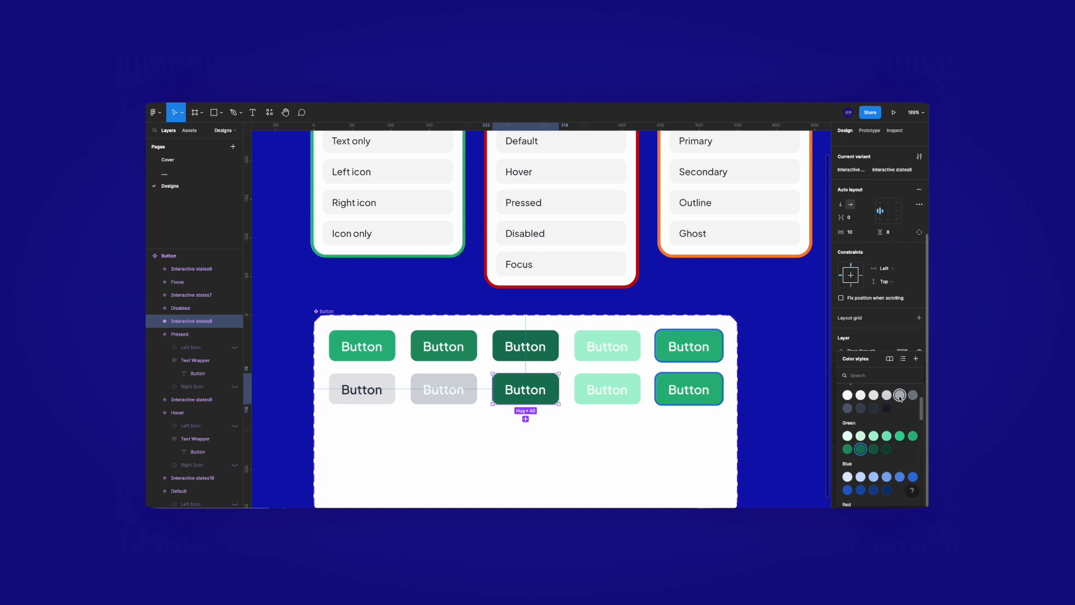
left_click(900, 395)
Give the fourth button in the second row a Gray/200 fill and a Gray/400 label
left_click(638, 392)
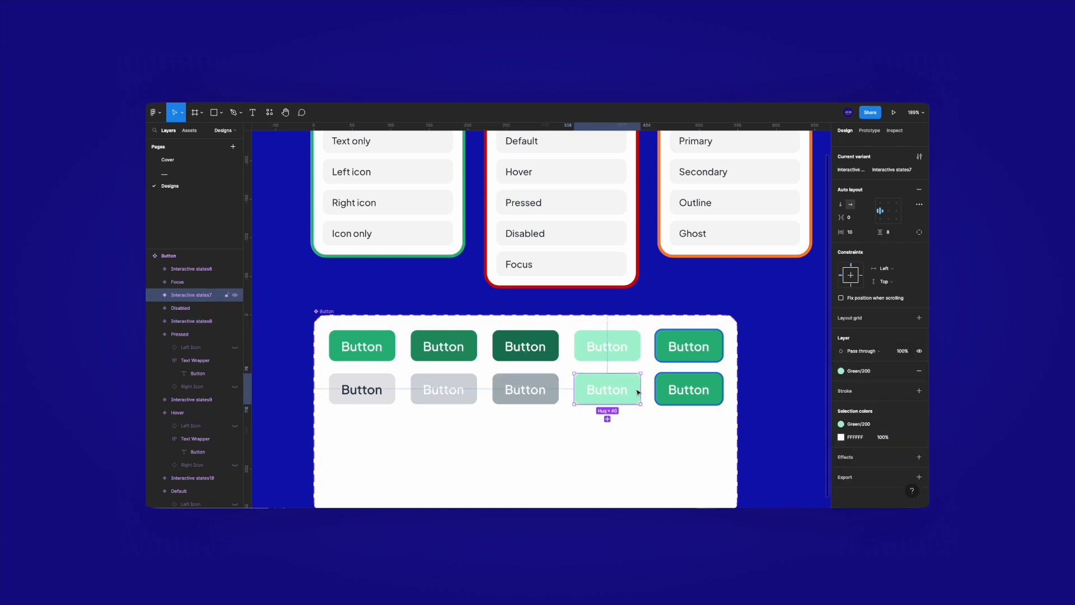
left_click(861, 371)
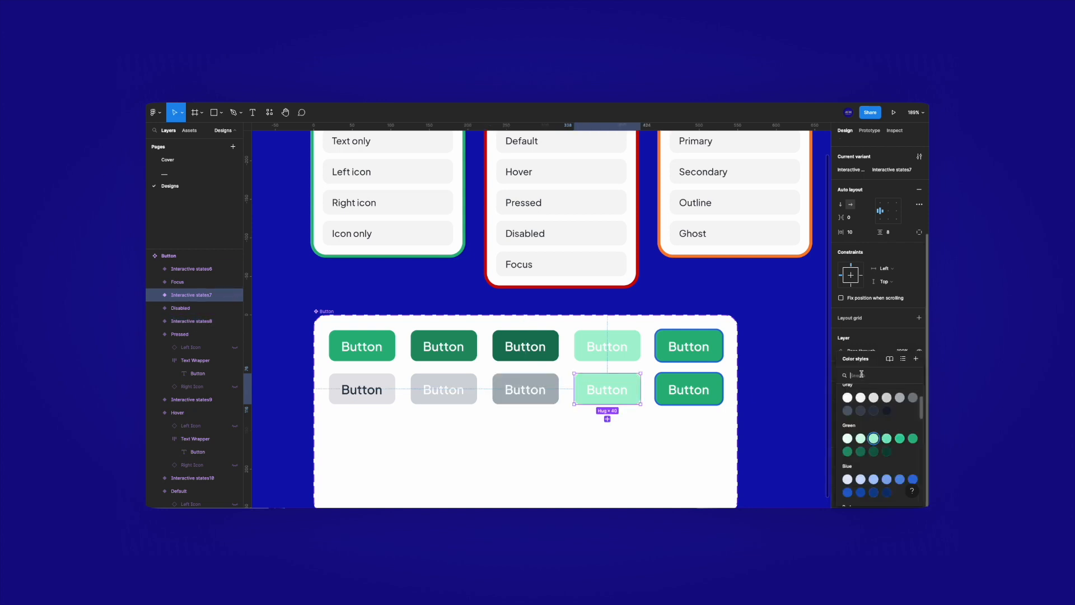
scroll(873, 414, "up", 1)
left_click(875, 409)
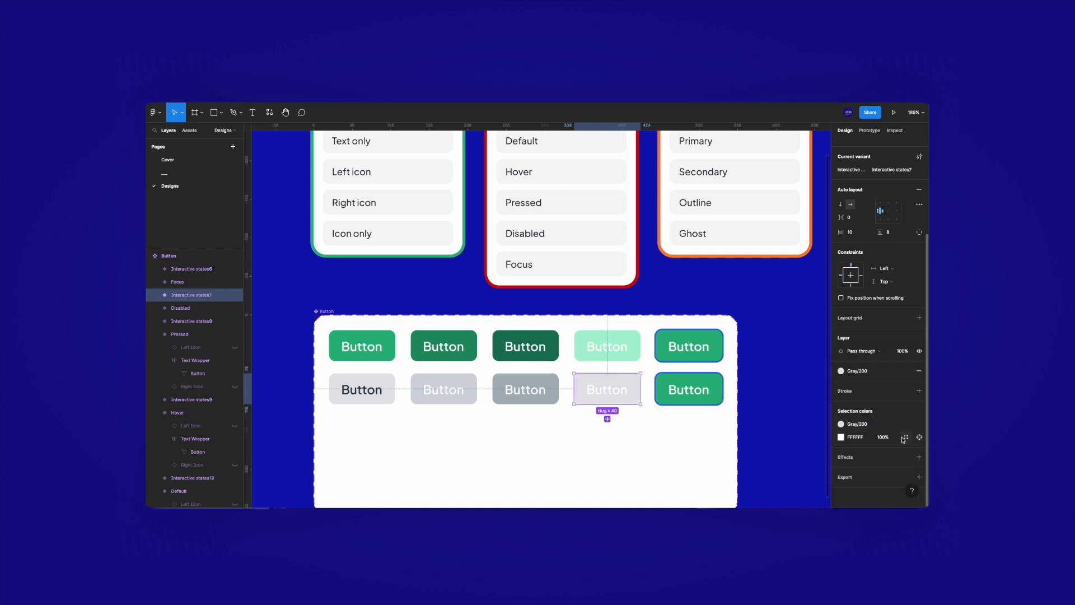
left_click(904, 437)
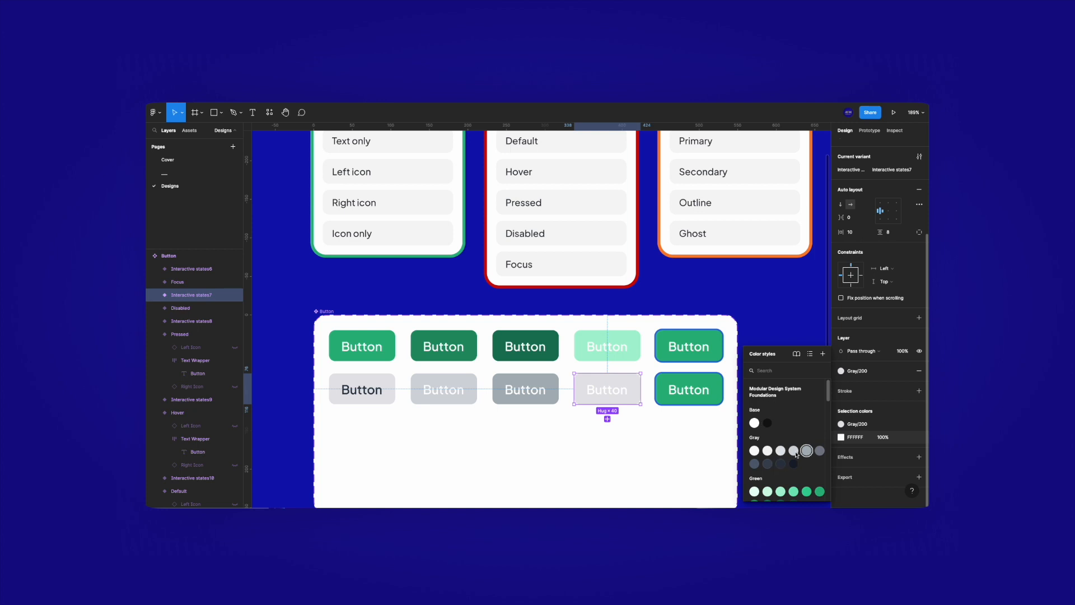
left_click(819, 451)
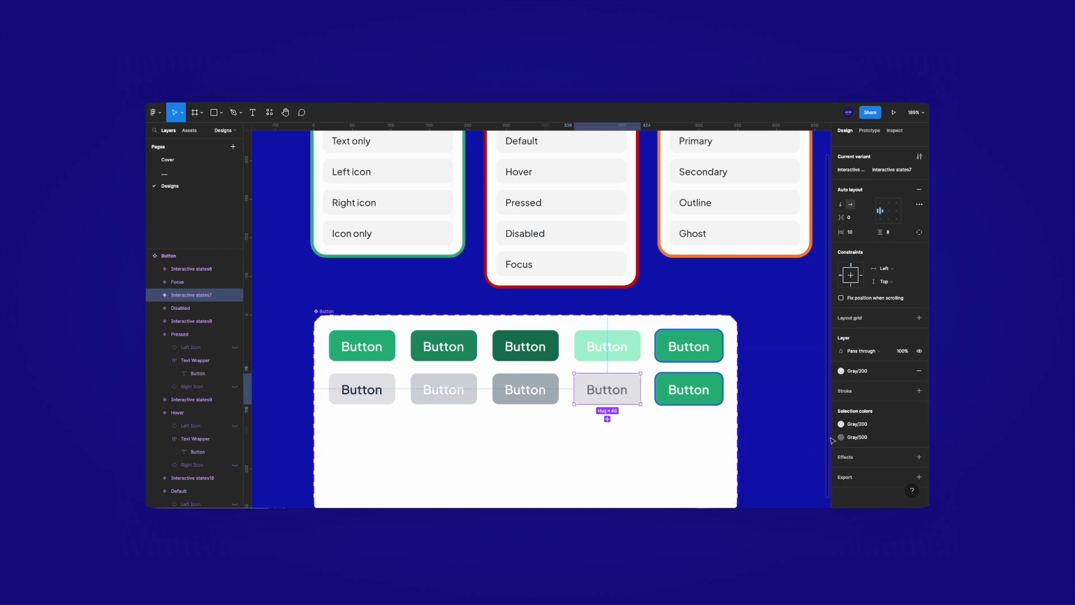
left_click(841, 437)
left_click(808, 436)
key("Escape")
Set the fill of the blue-outlined button in the second row to Gray/200
left_click(693, 396)
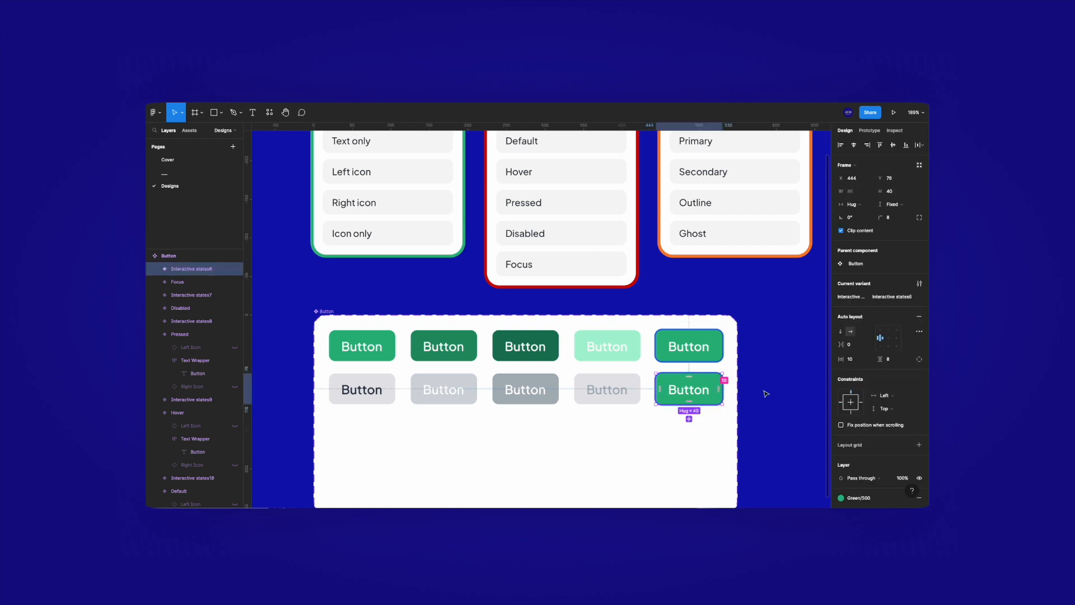
scroll(865, 336, "down", 5)
left_click(860, 348)
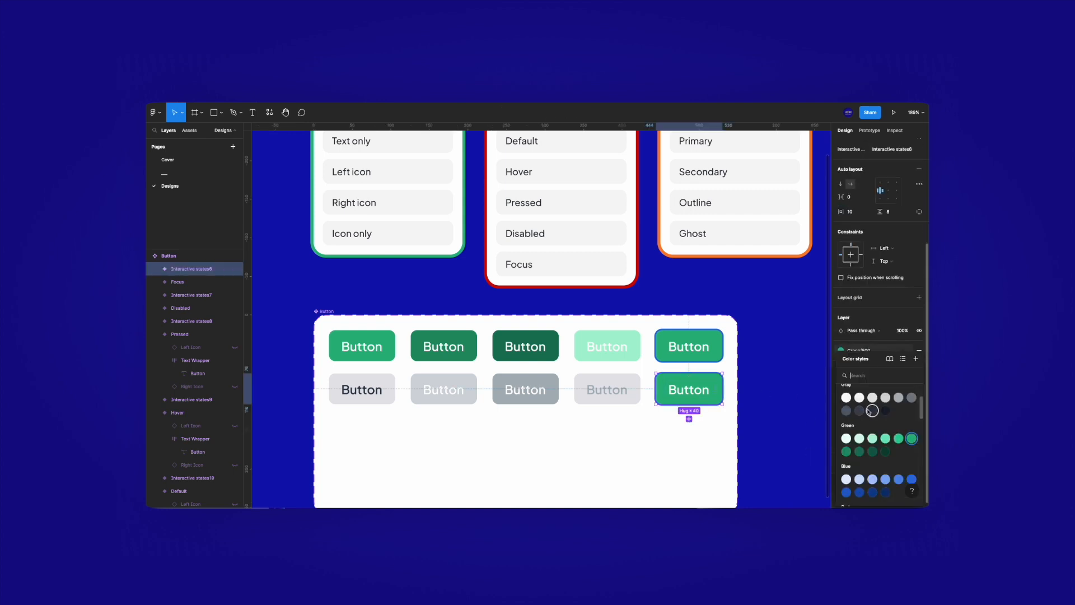
left_click(871, 397)
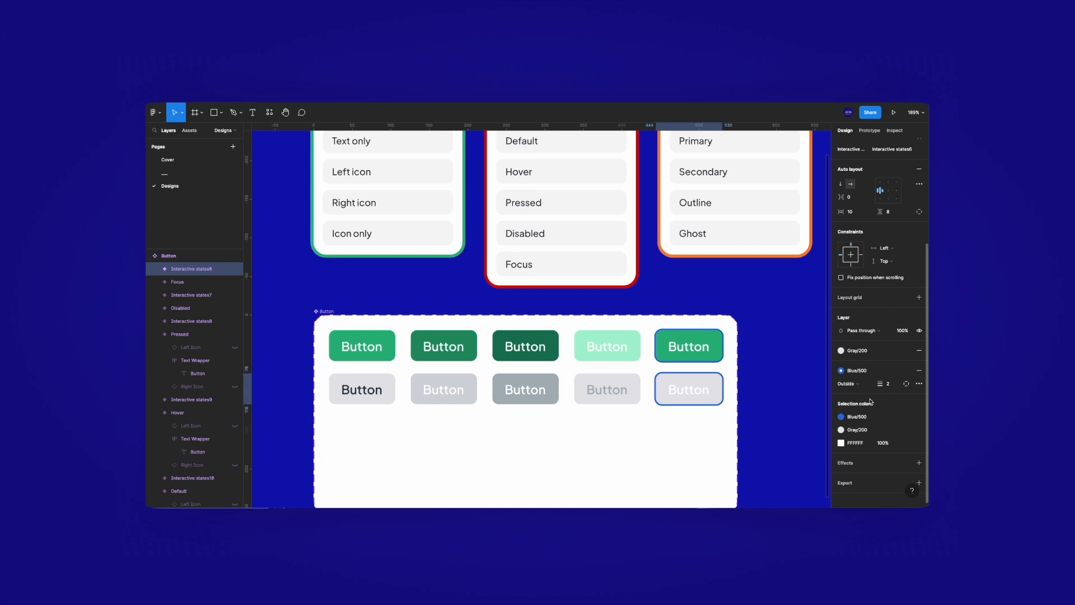
left_click(867, 371)
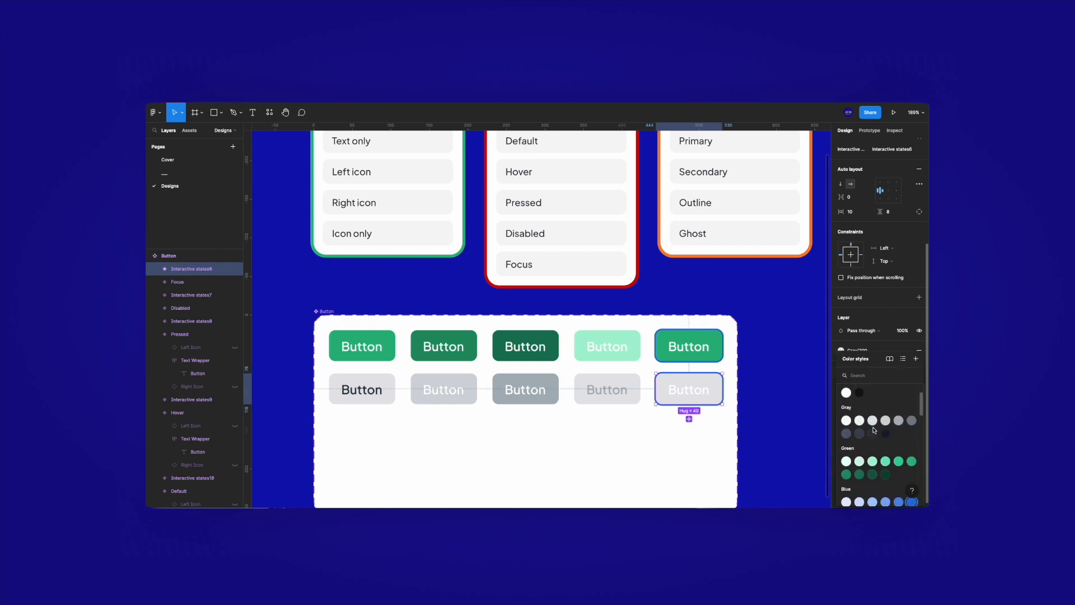
left_click(872, 434)
key("ctrl+z")
Set the label color of the blue-outlined gray button to Gray/800
left_click(905, 444)
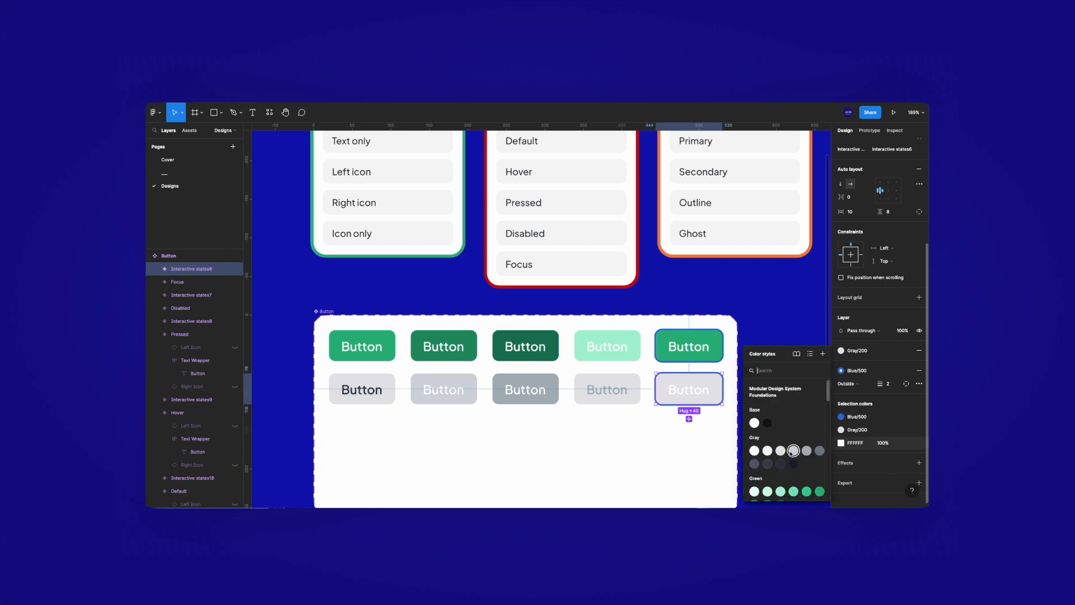
left_click(784, 464)
left_click(559, 446)
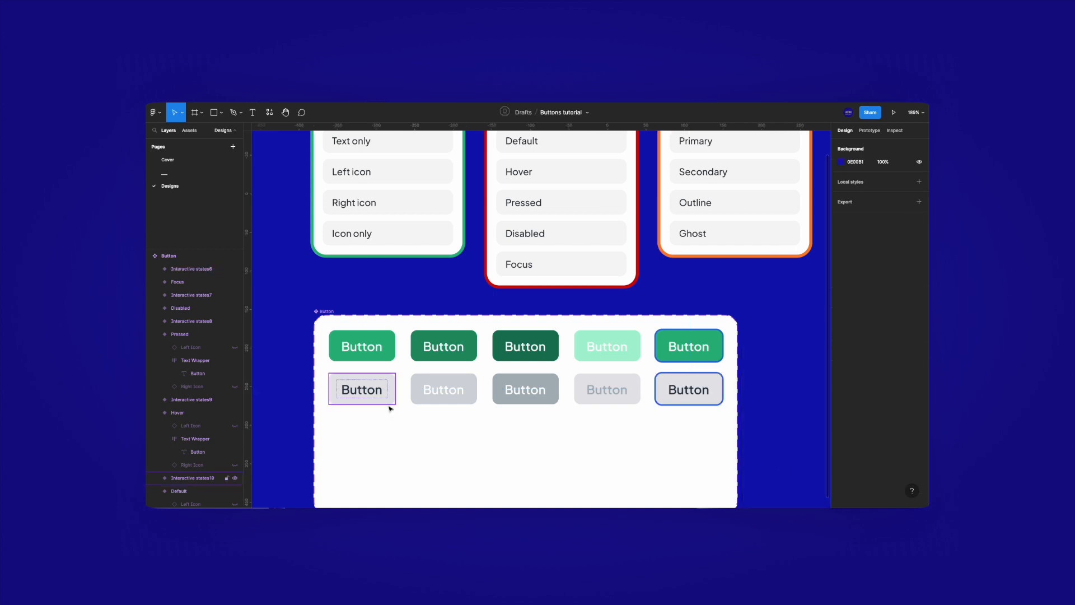
Apply Gray/800 to the white labels of the second and third buttons in the gray row together
left_click_drag(446, 412, 583, 386)
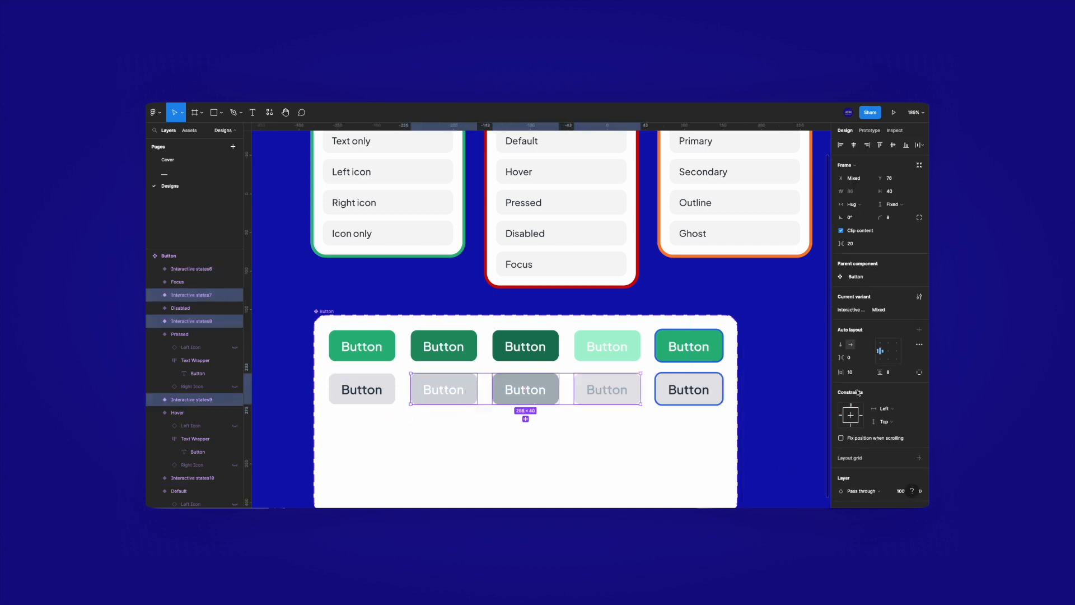
left_click(507, 389)
left_click(472, 393, "shift")
scroll(848, 399, "down", 5)
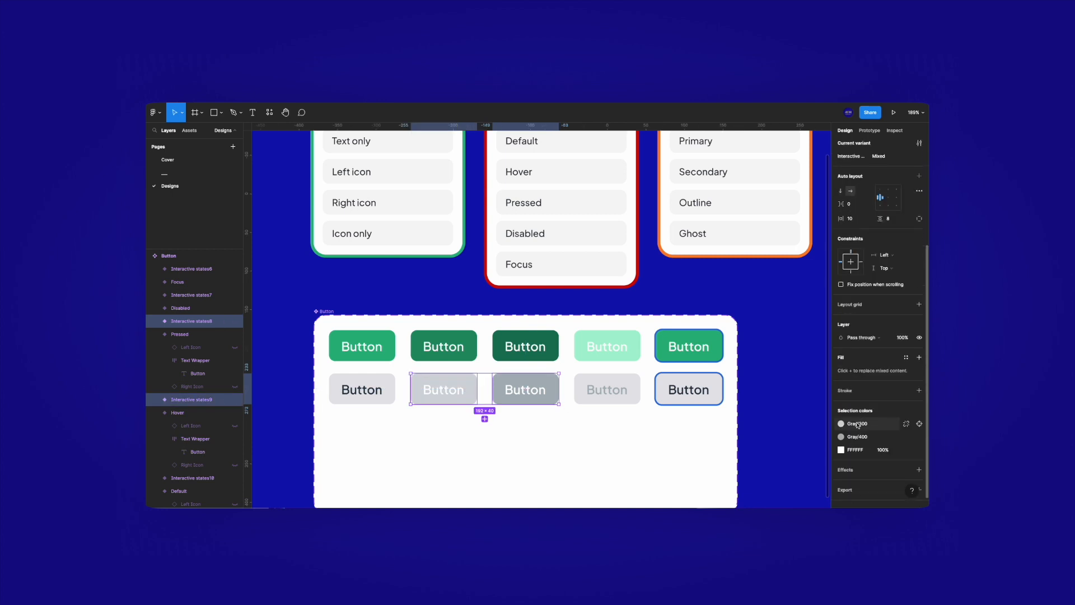
left_click(905, 450)
left_click(782, 466)
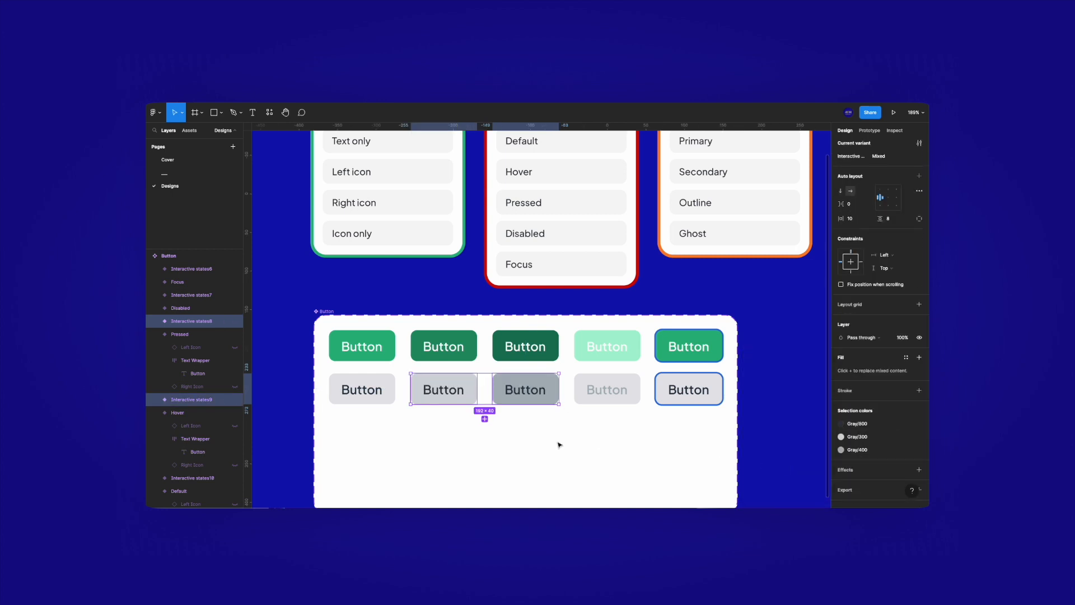
left_click(558, 444)
scroll(498, 425, "down", 3)
scroll(502, 395, "up", 2)
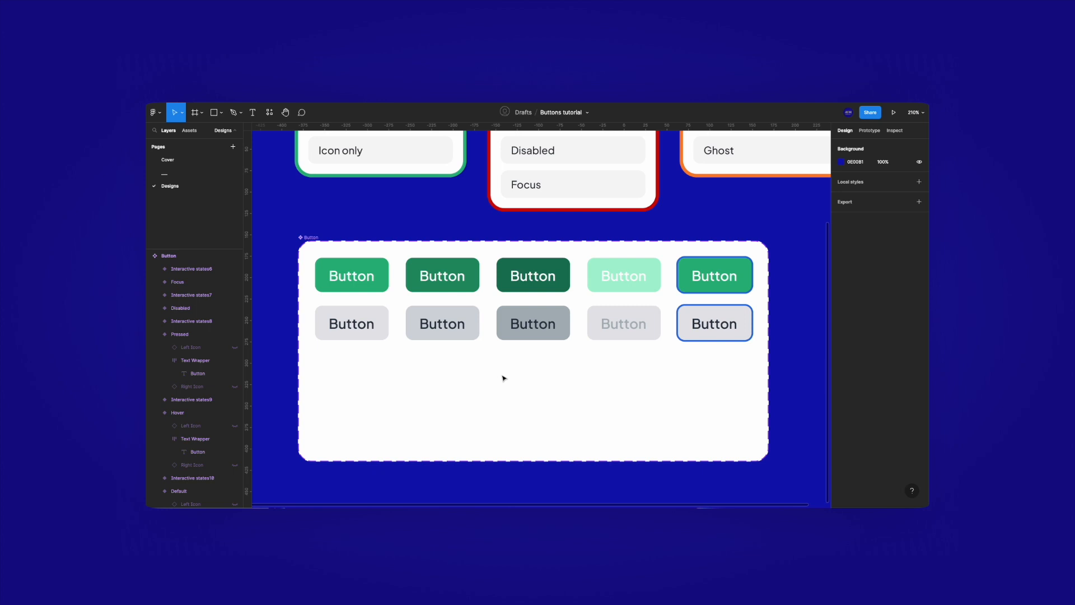
scroll(641, 283, "up", 3)
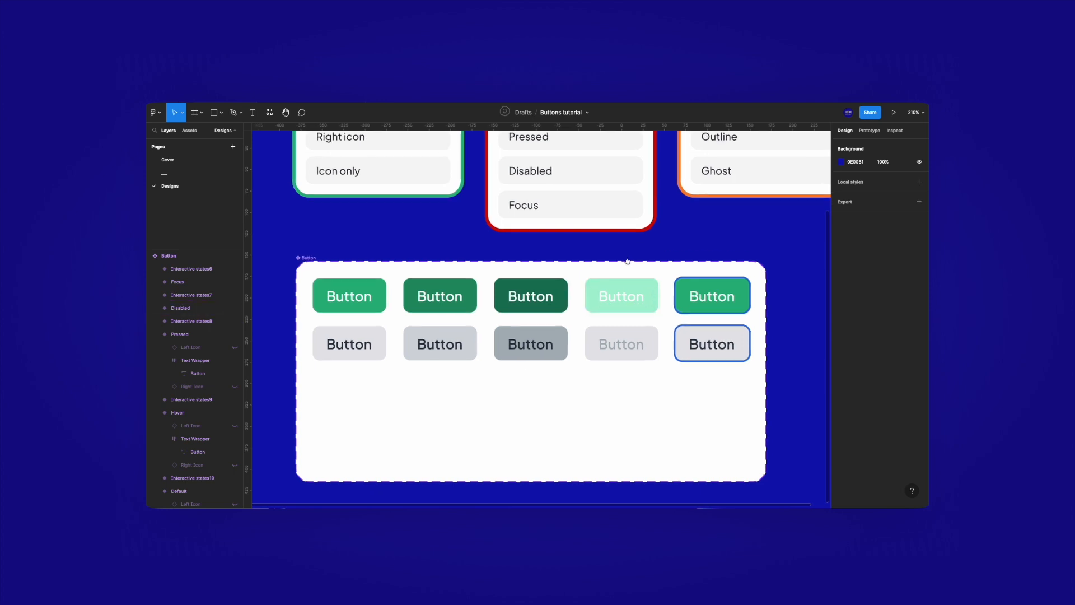
scroll(618, 323, "down", 3)
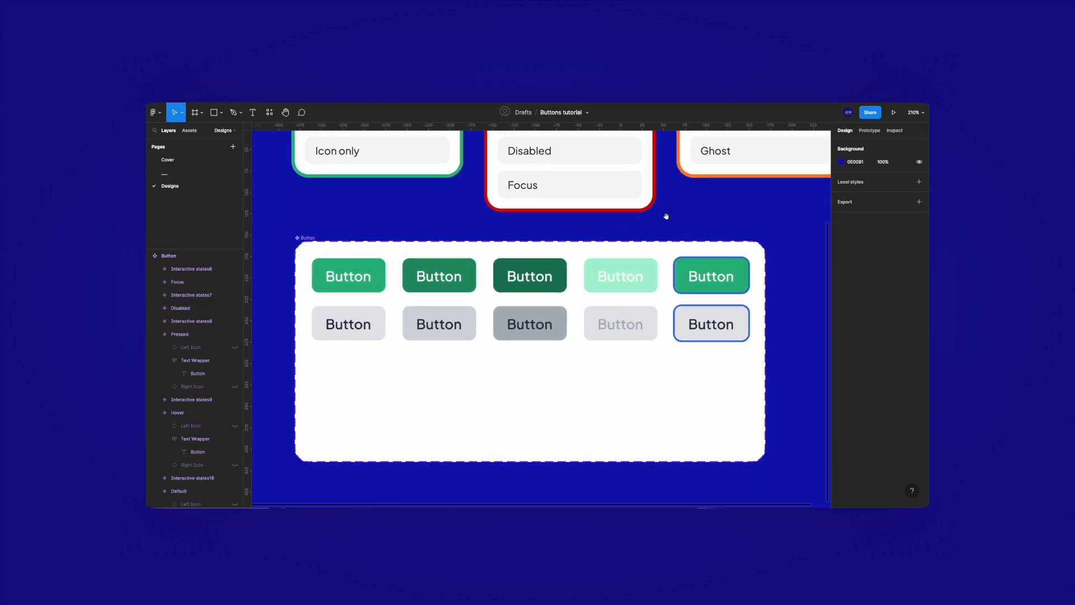
Duplicate the five gray buttons of the second row as a third row aligned 16 px below
scroll(638, 269, "up", 2)
scroll(655, 273, "down", 1)
scroll(652, 291, "up", 2)
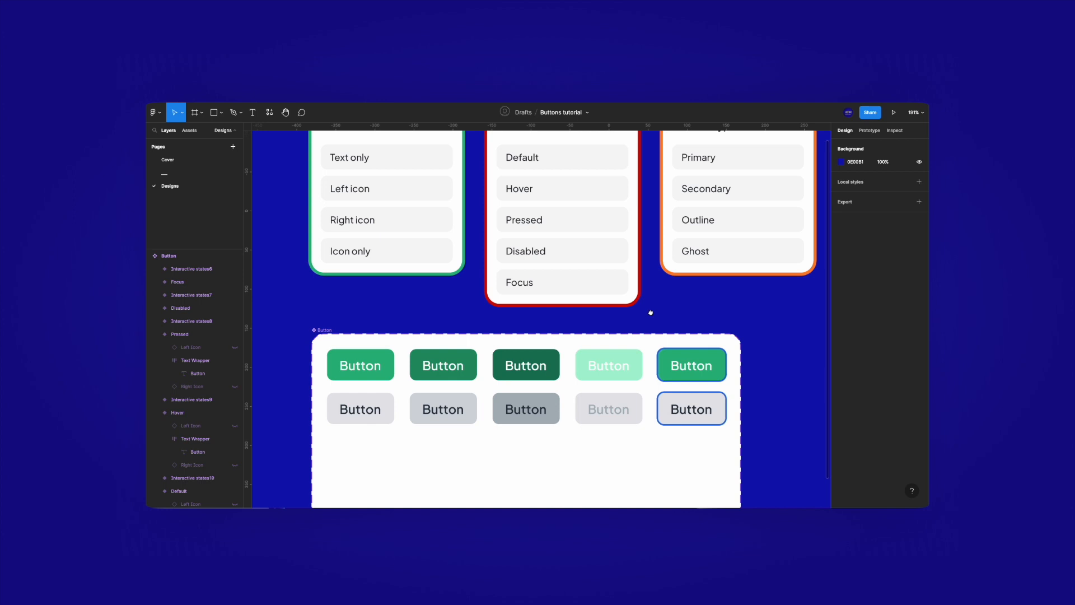
scroll(644, 331, "up", 2)
scroll(638, 351, "down", 2)
scroll(653, 279, "down", 2)
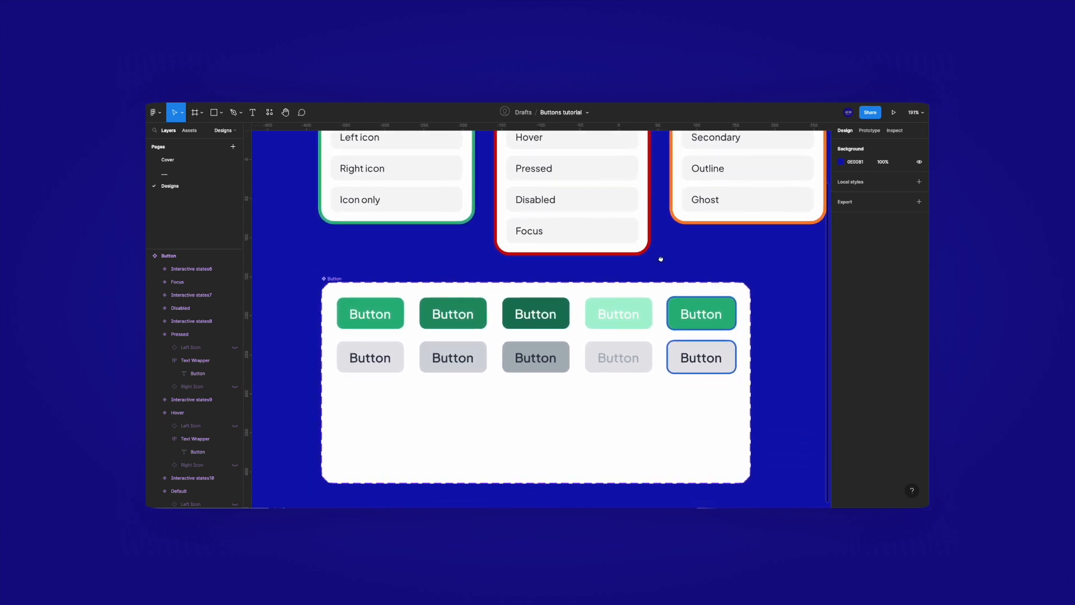
left_click_drag(764, 355, 306, 342)
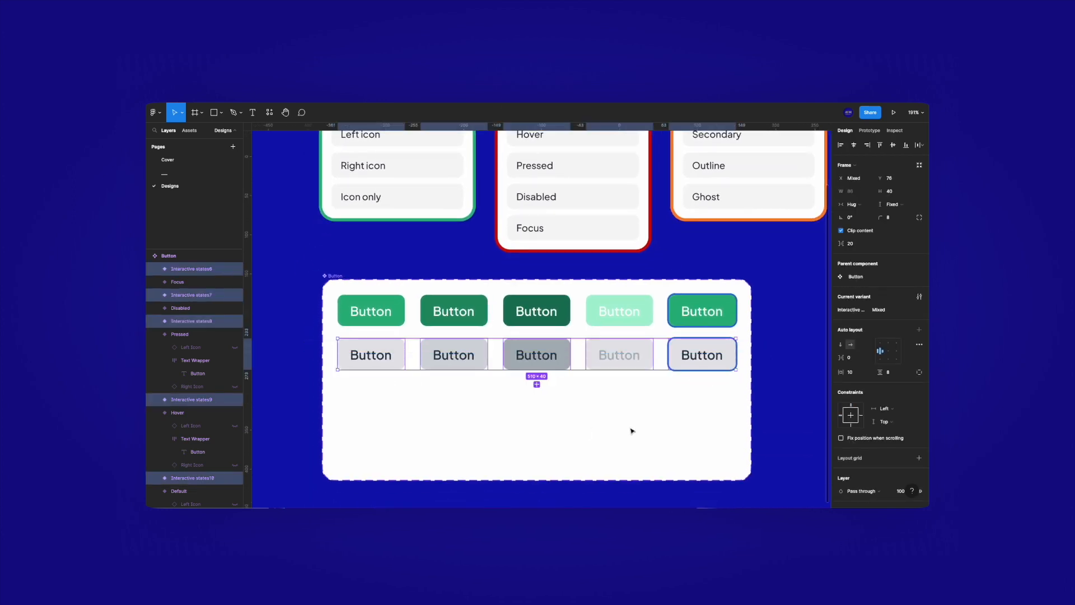
left_click_drag(536, 385, 536, 428)
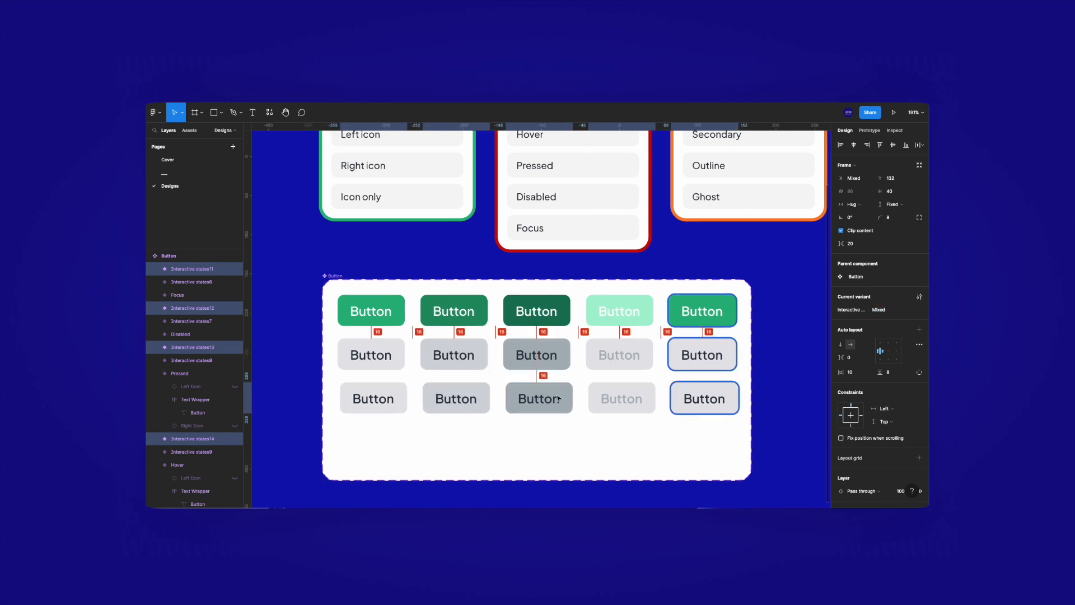
left_click(398, 400)
left_click(468, 404, "shift")
left_click(551, 408, "shift")
left_click(638, 409, "shift")
left_click(700, 401, "shift")
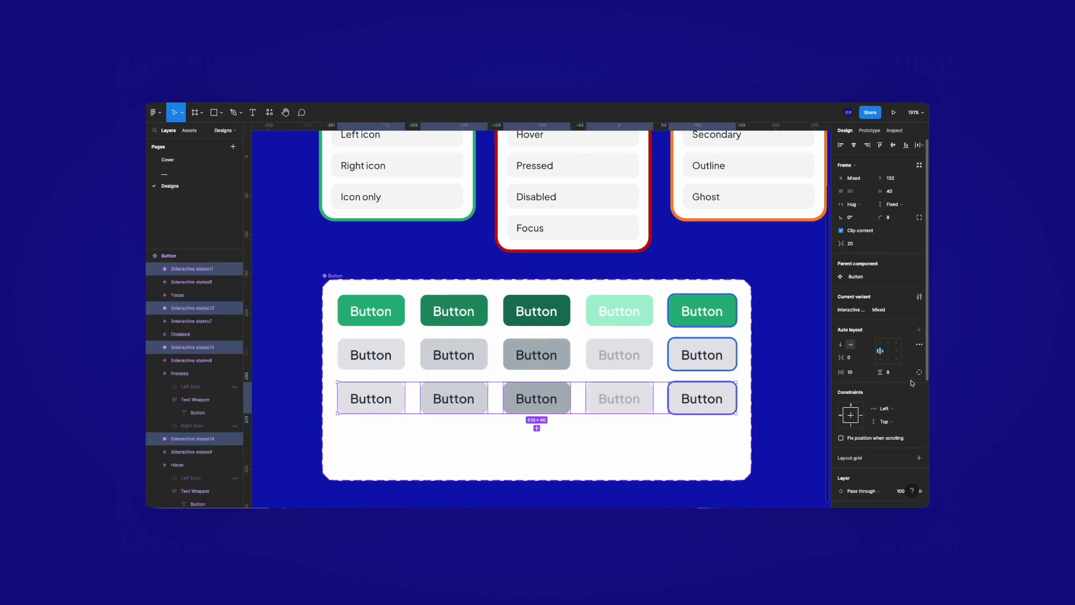
Set the fill of the first and fifth buttons in the third row to Base/White
scroll(862, 391, "down", 4)
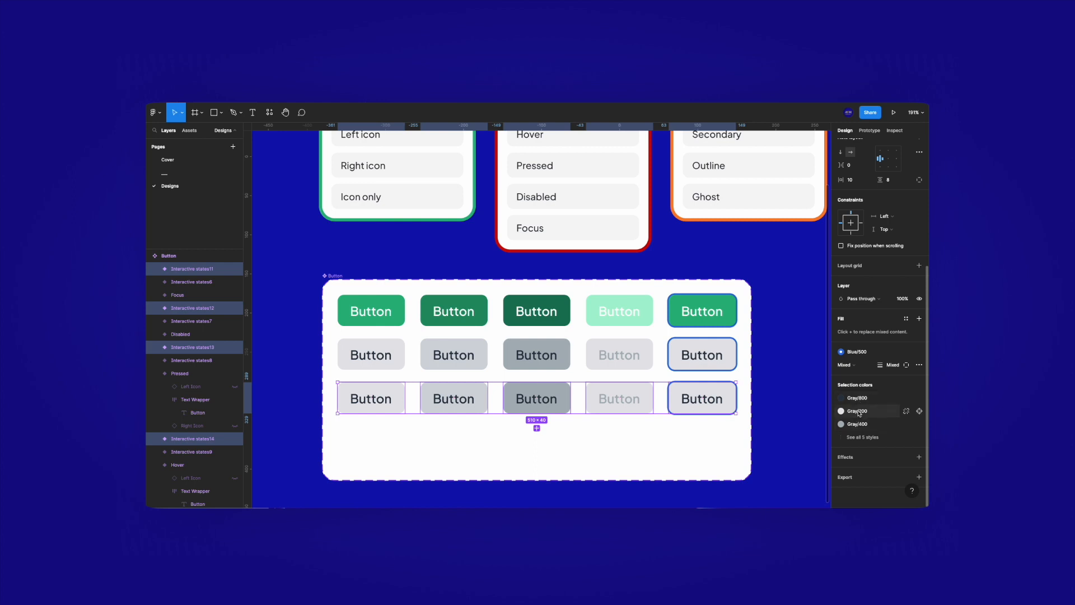
left_click(371, 405)
left_click(721, 402, "shift")
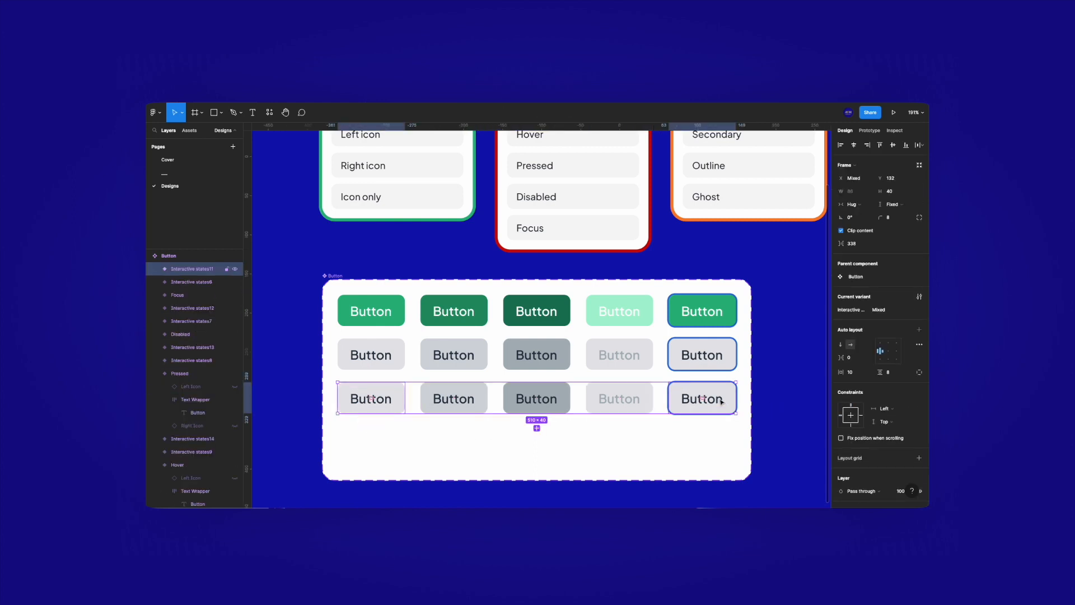
scroll(865, 417, "down", 2)
left_click(857, 459)
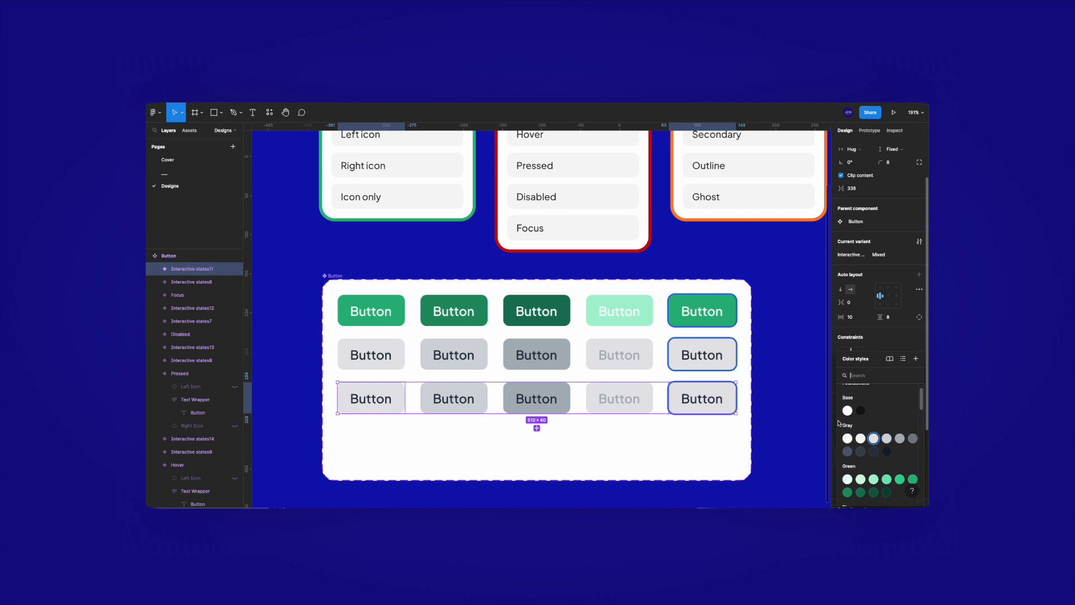
left_click(847, 410)
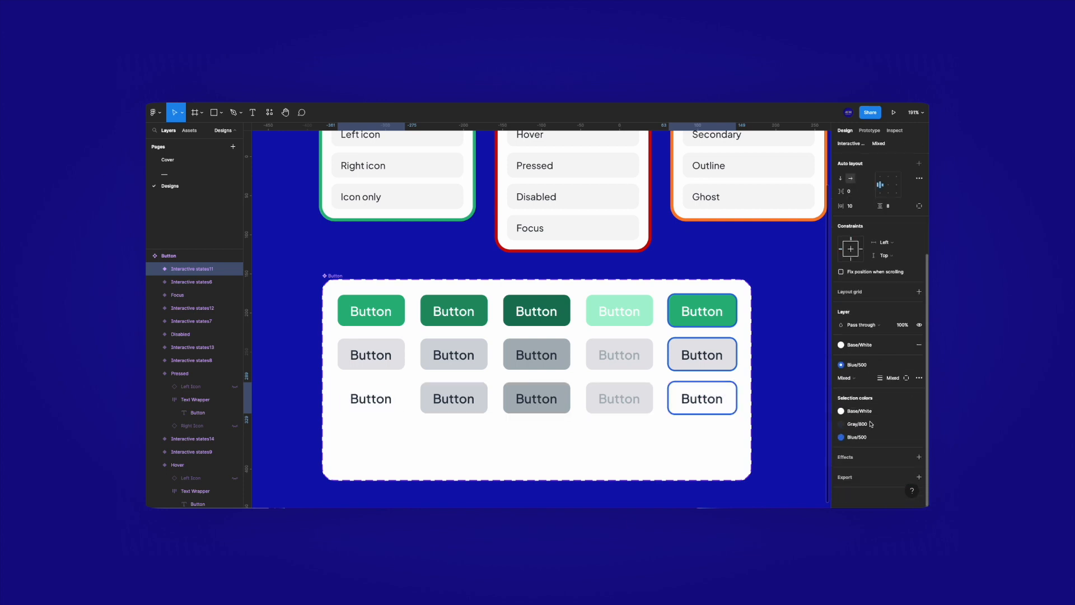
Add a Gray/200 stroke to the first button in the third row
left_click(390, 404)
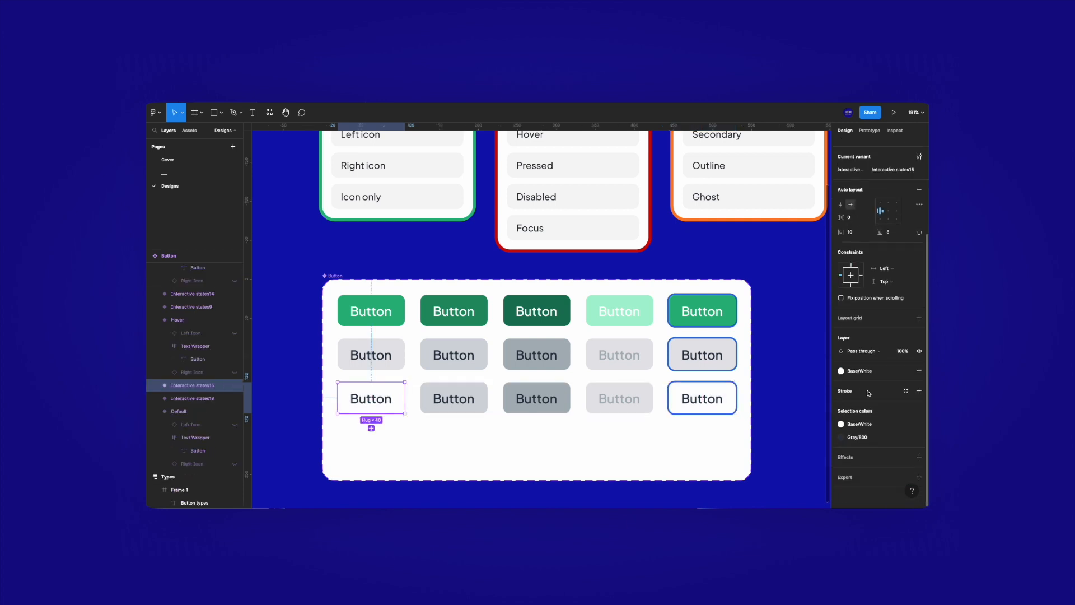
left_click(905, 392)
left_click(887, 455)
scroll(877, 445, "down", 1)
left_click(872, 438)
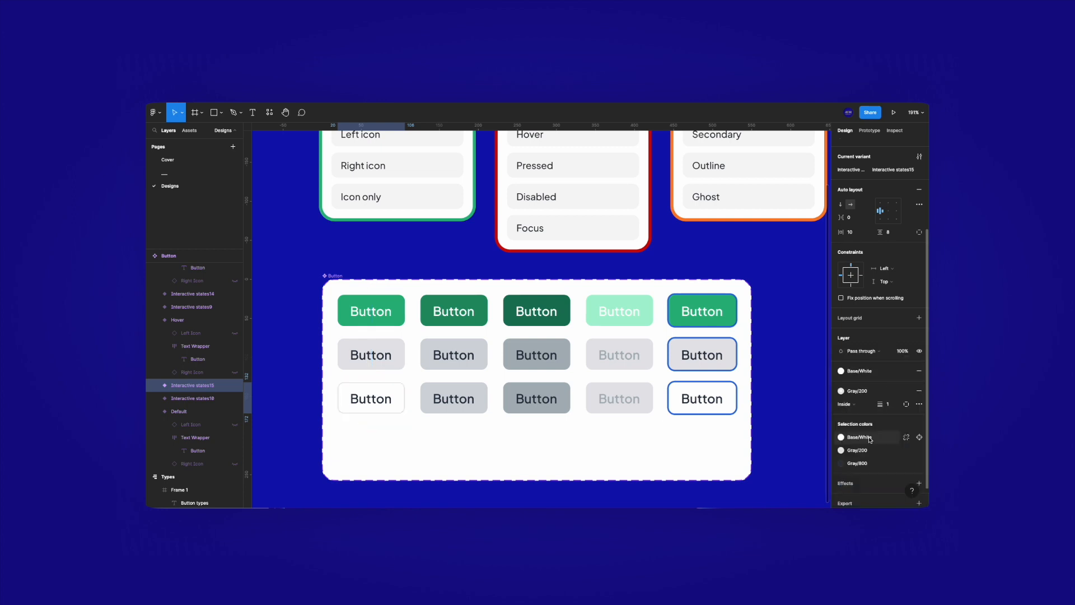
Give the second button in the third row a Gray/100 fill and a Gray/200 stroke
left_click(453, 398)
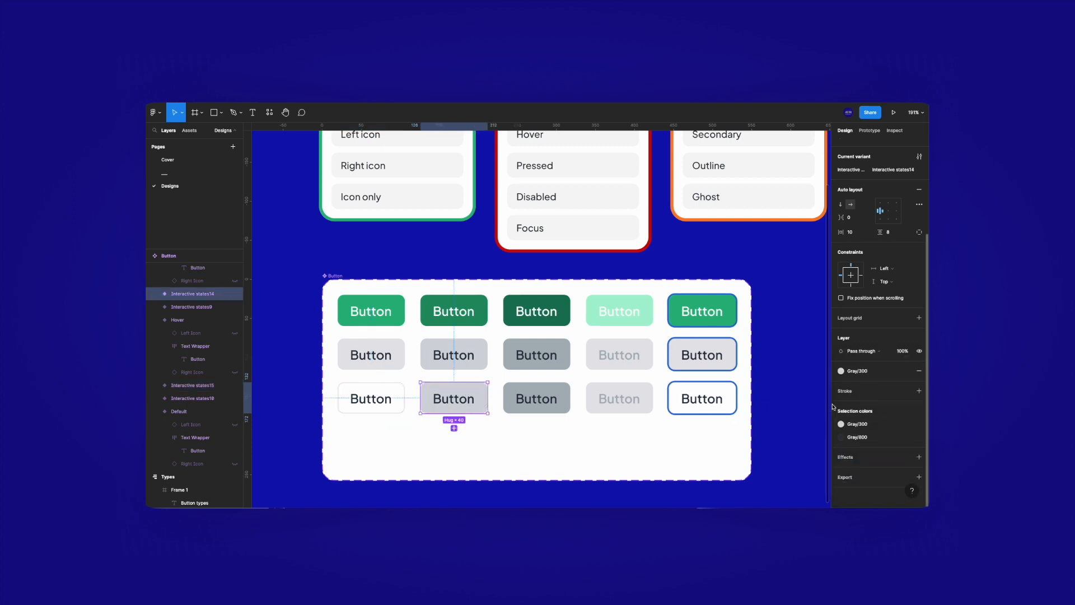
left_click(856, 372)
left_click(860, 439)
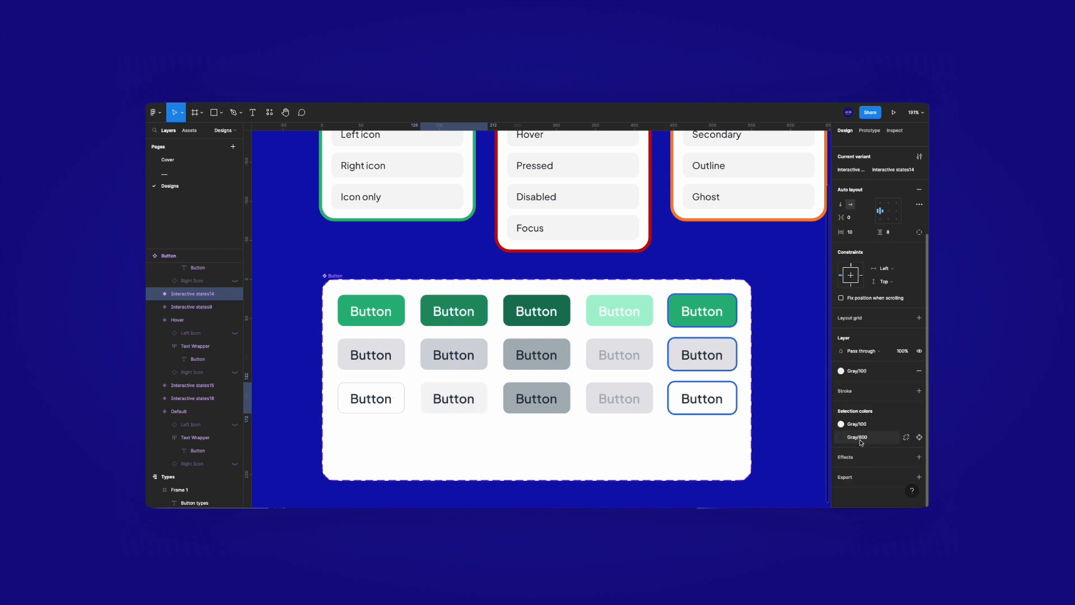
left_click(865, 438)
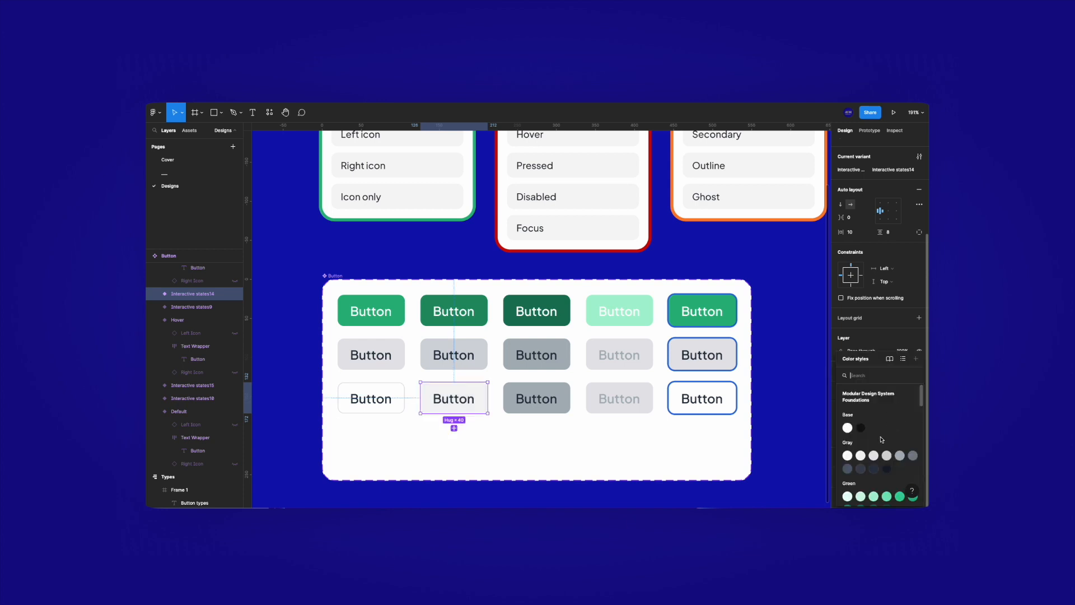
left_click(873, 455)
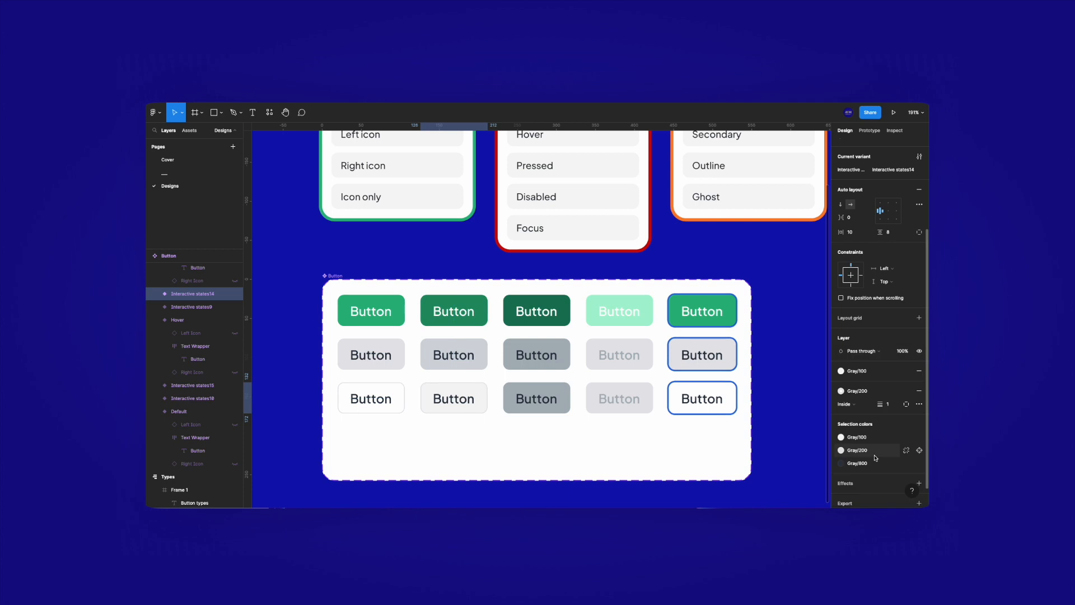
Give the third button in the third row a Gray/200 fill and a Gray/300 stroke
left_click(536, 399)
left_click(862, 438)
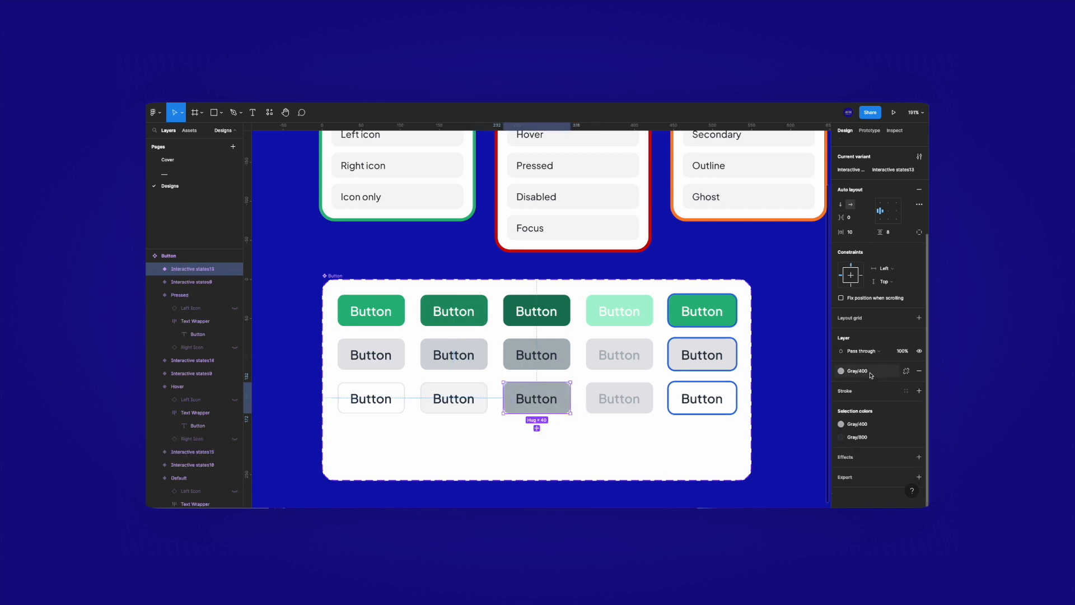
left_click(887, 439)
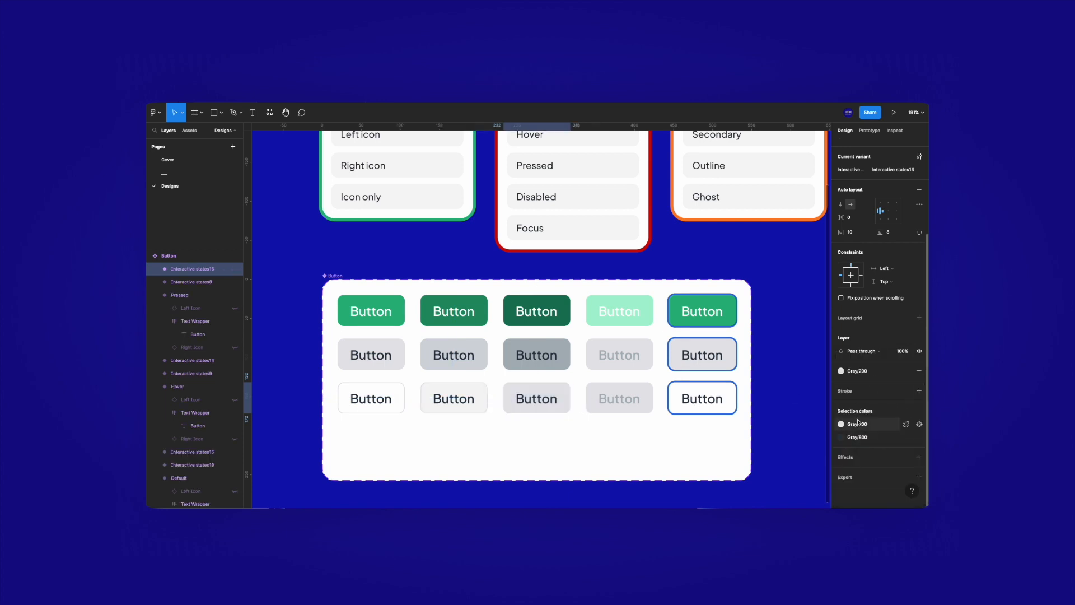
left_click(862, 438)
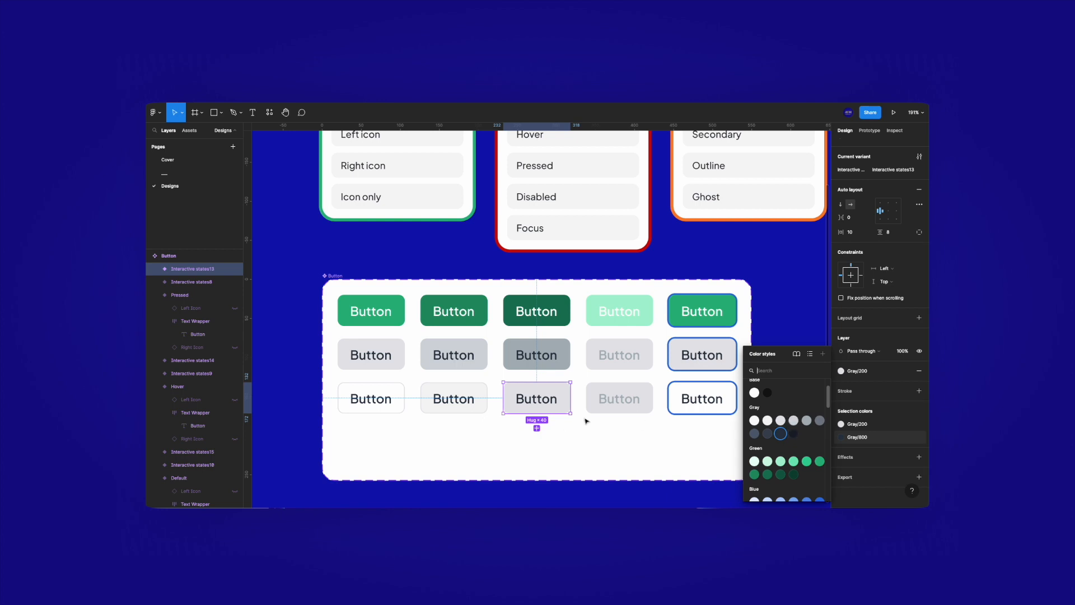
left_click(564, 430)
left_click(565, 402)
scroll(886, 399, "down", 2)
left_click(857, 442)
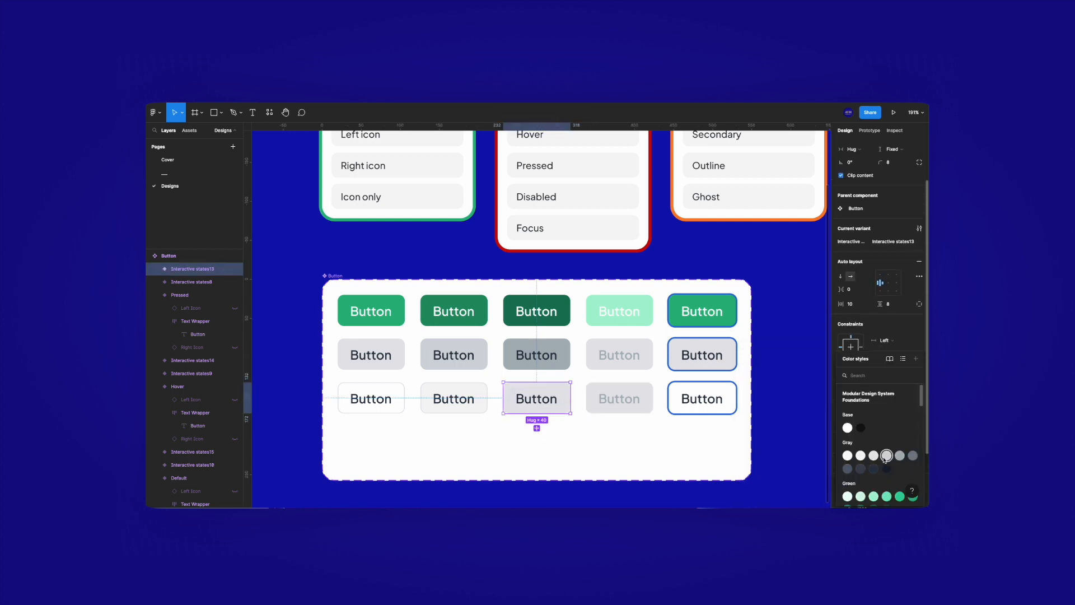
left_click(887, 457)
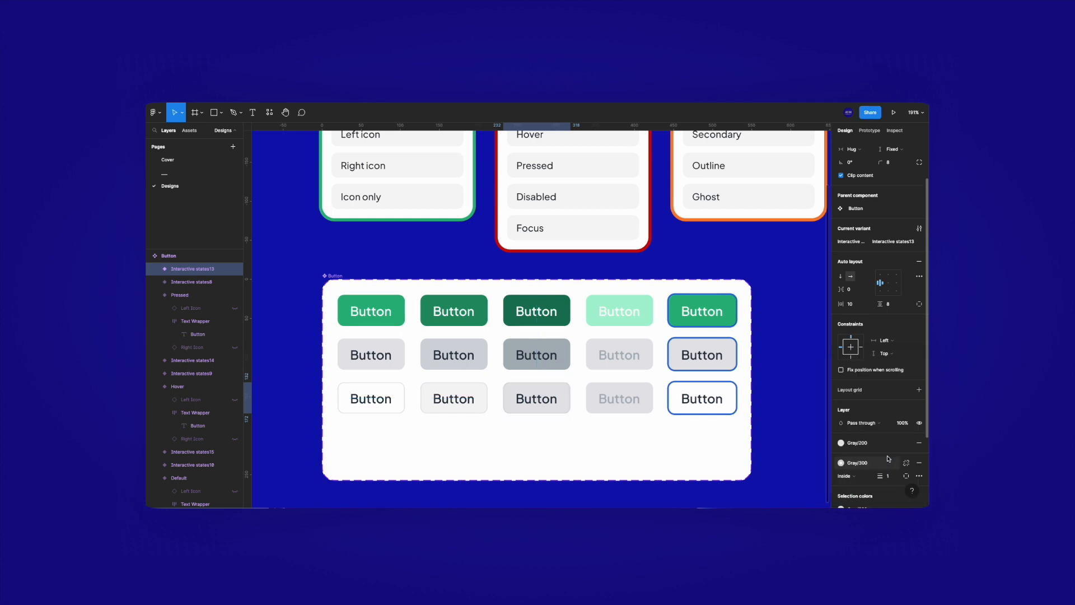
Give the fourth button in the third row a Base/White fill and a Gray/100 stroke
left_click(647, 411)
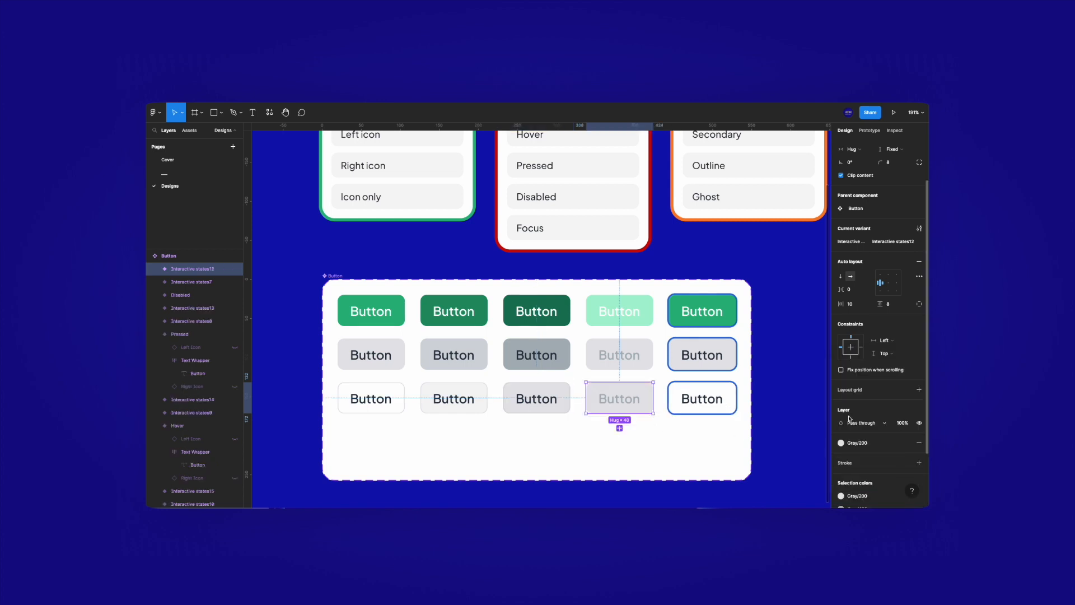
scroll(855, 442, "down", 2)
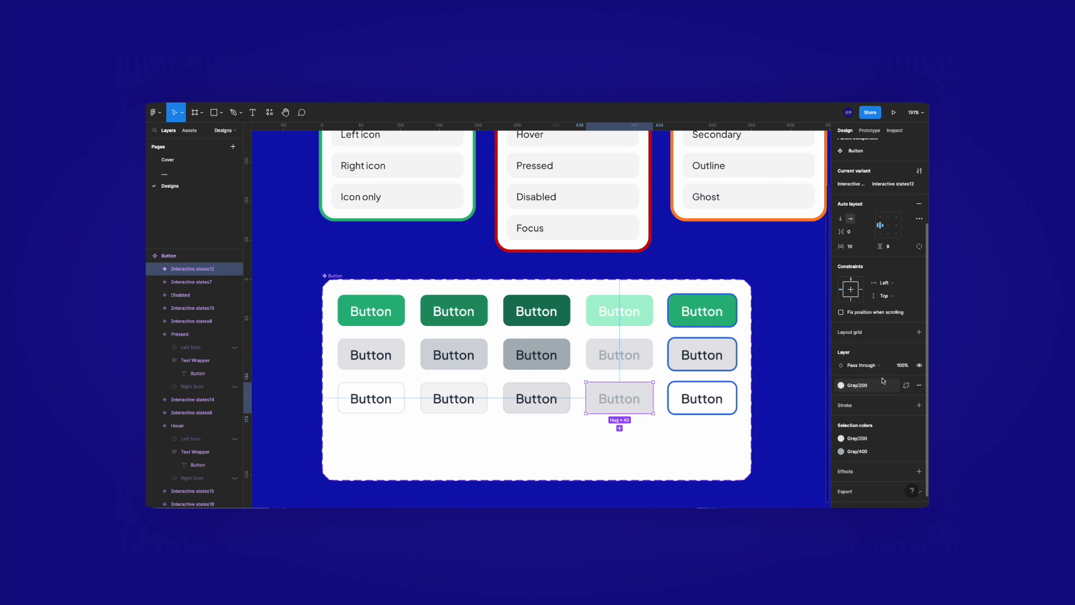
left_click(862, 385)
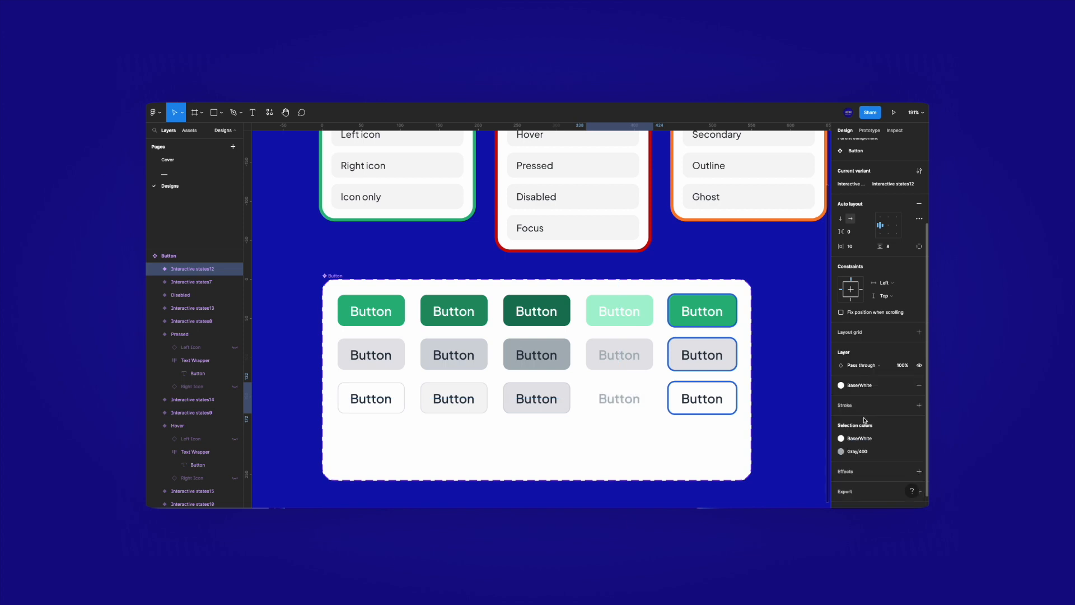
left_click(906, 405)
left_click(860, 455)
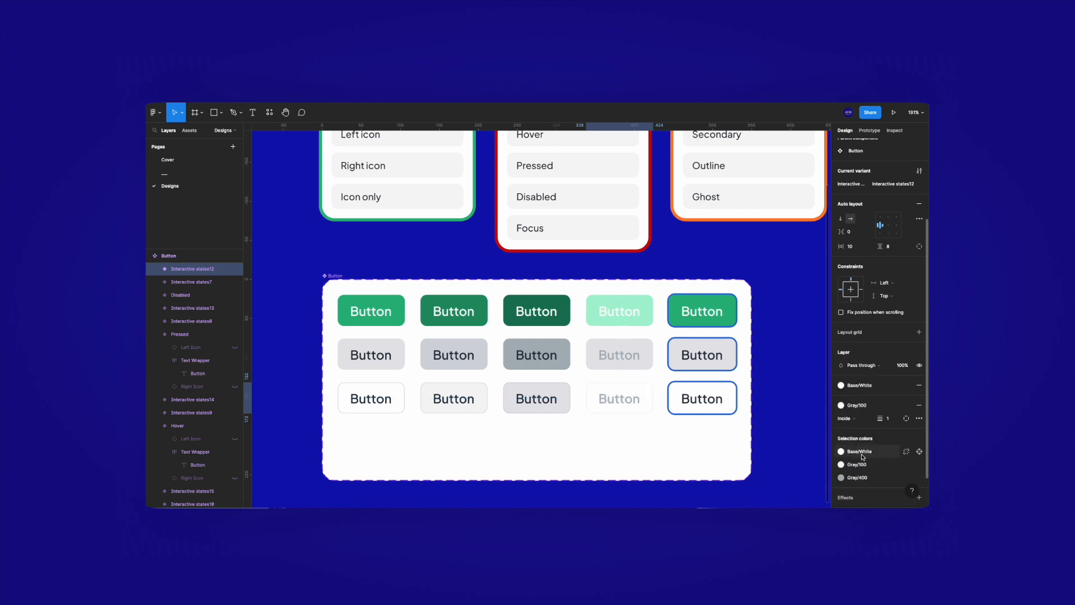
Set the stroke of the fourth button in the third row to Gray/200
double_click(629, 401)
left_click(617, 437)
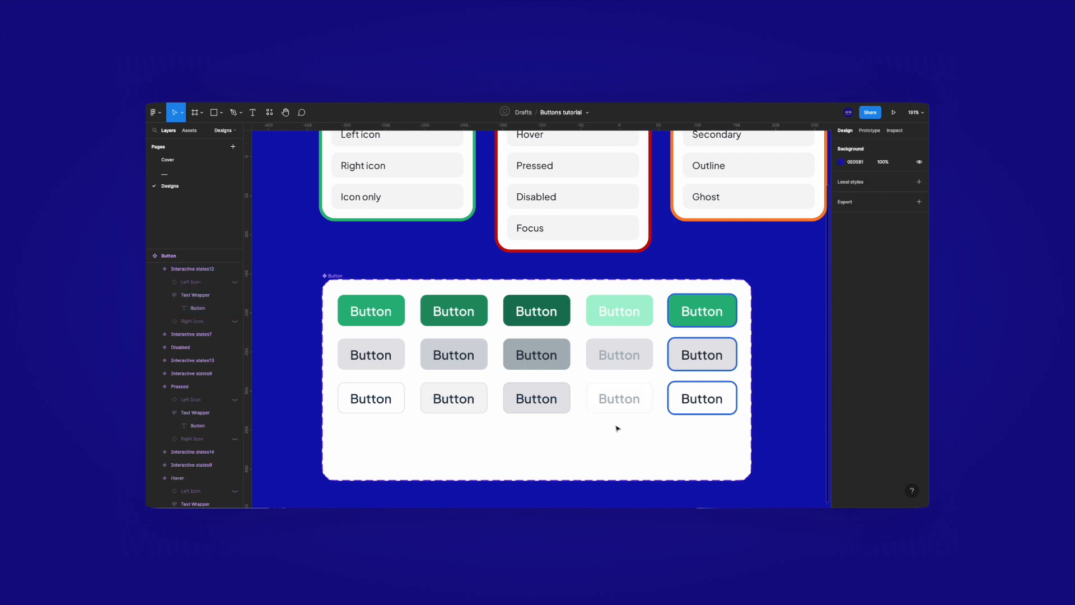
left_click(643, 396)
scroll(866, 452, "down", 2)
left_click(866, 453)
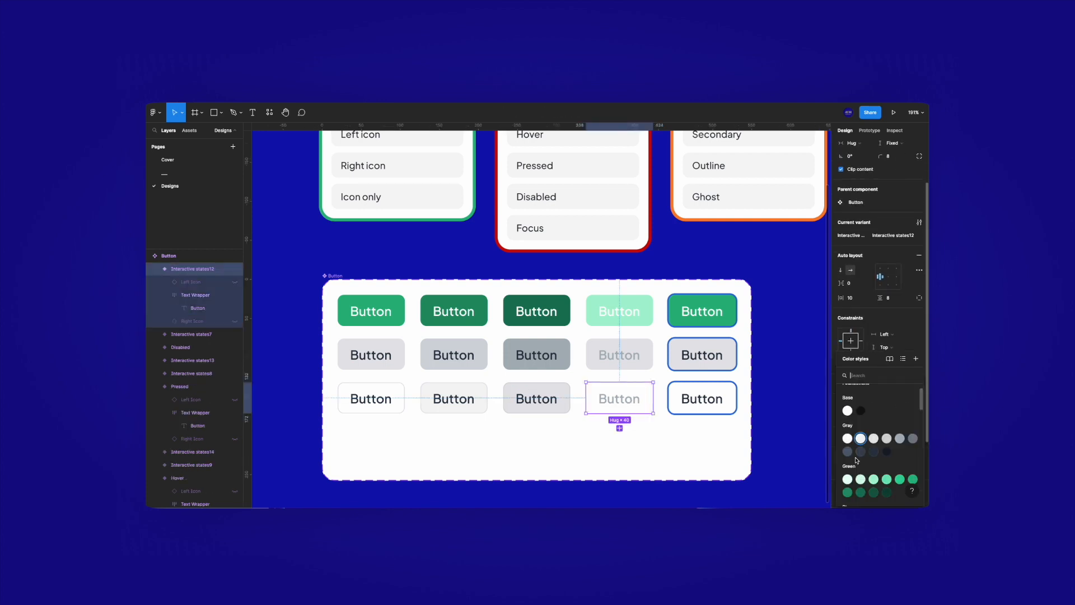
left_click(873, 440)
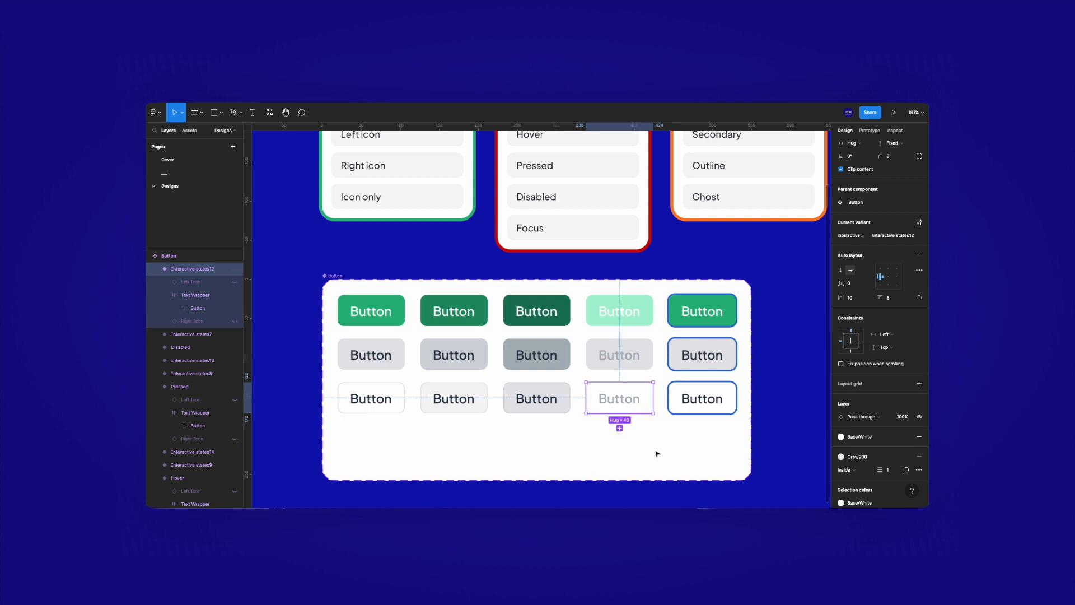
left_click(657, 453)
Duplicate the five outlined buttons of the third row as a fourth row aligned 16 px below
scroll(652, 430, "down", 2)
left_click(633, 361)
left_click(633, 414)
left_click_drag(633, 413, 614, 448)
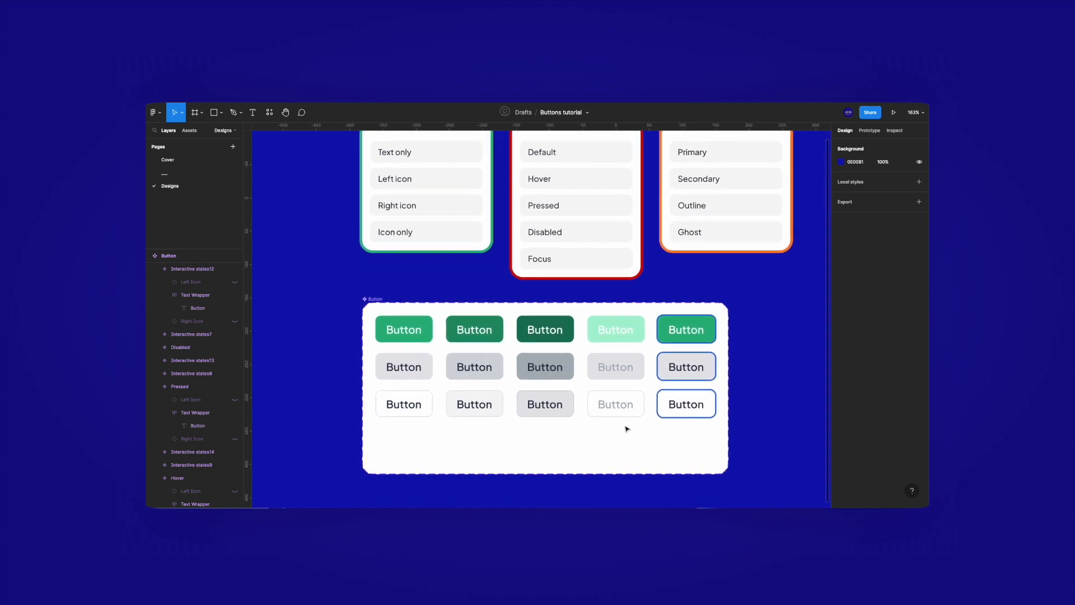
left_click_drag(743, 399, 434, 403)
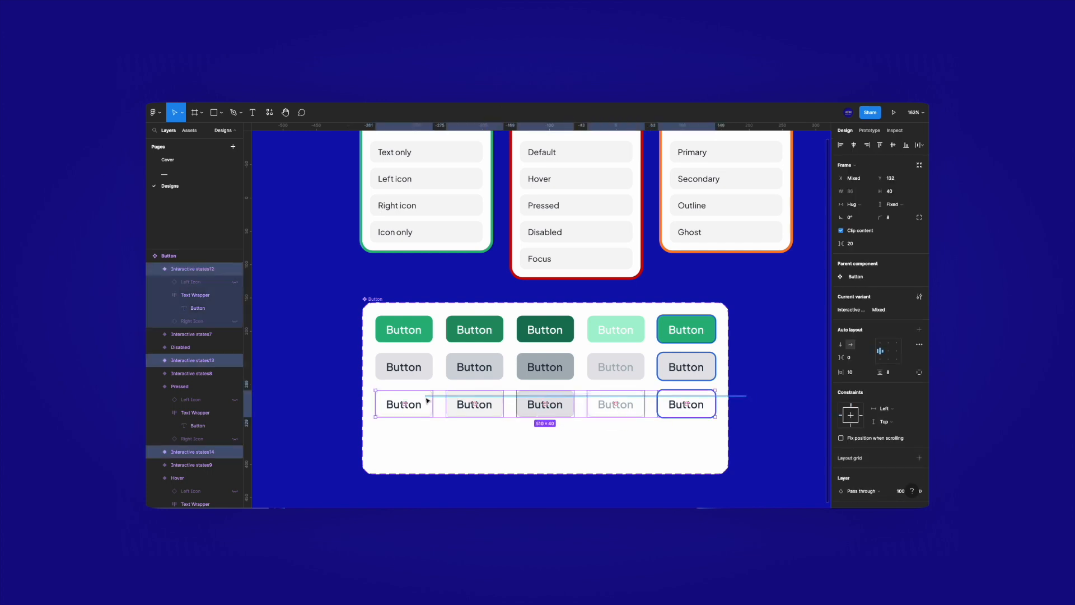
left_click(539, 437)
left_click_drag(728, 427, 373, 391)
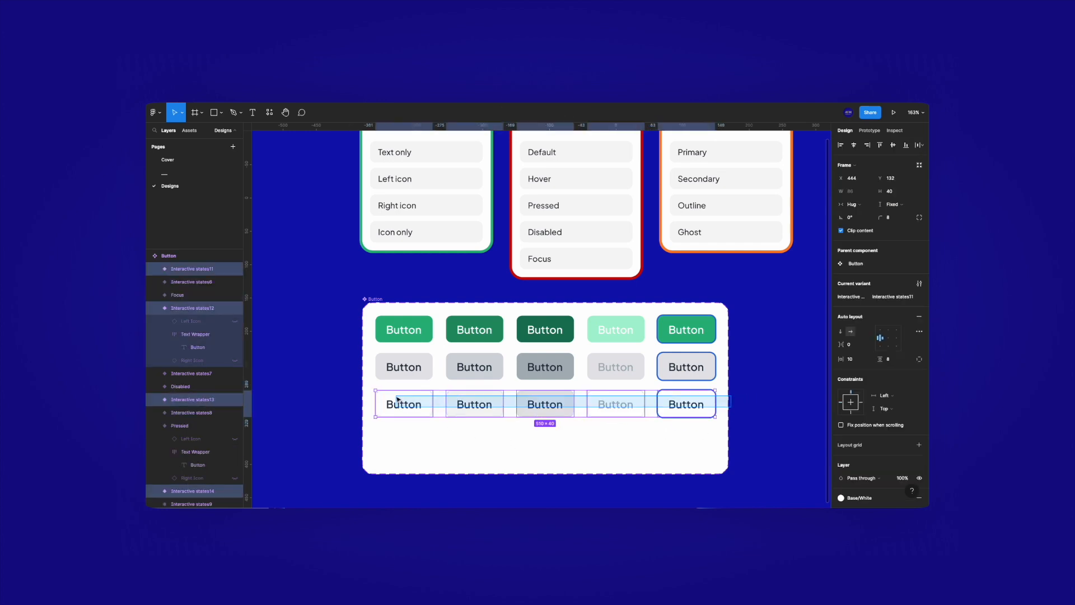
left_click_drag(545, 432, 541, 440)
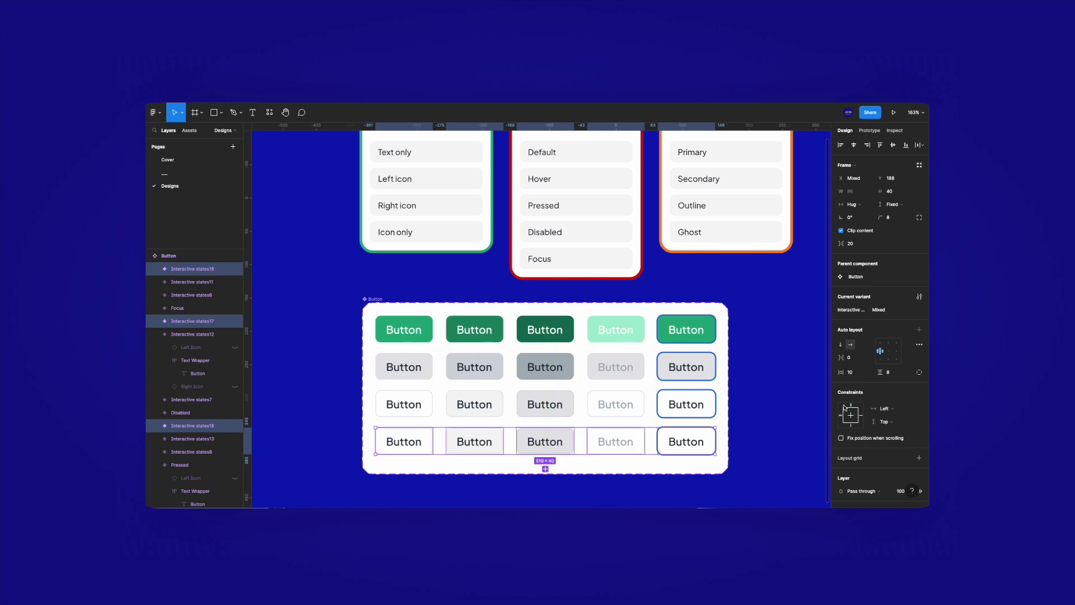
scroll(853, 390, "down", 3)
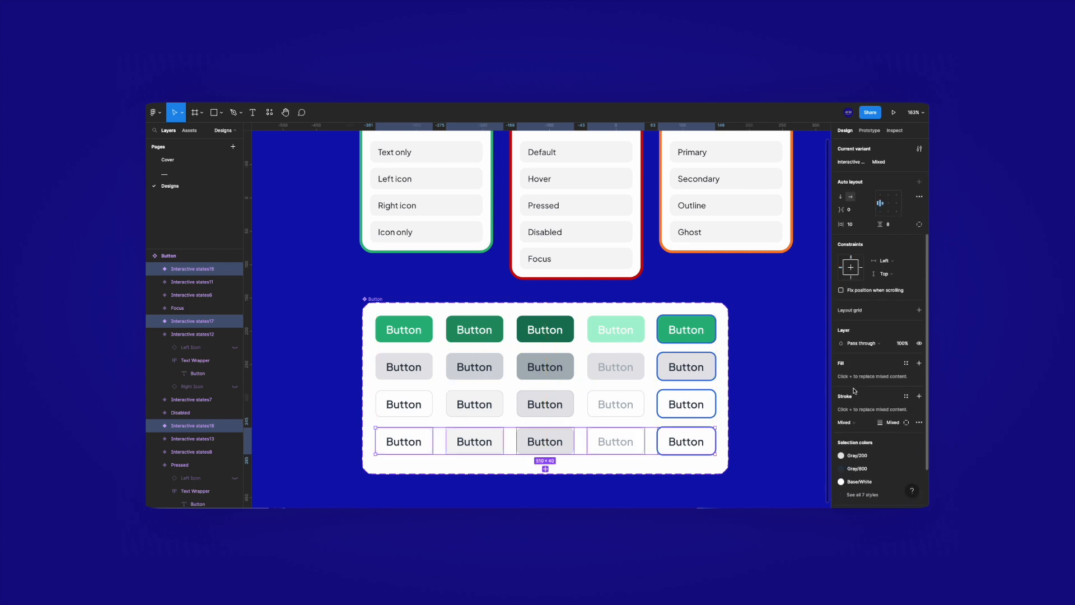
left_click(906, 396)
left_click(600, 491)
Remove the stroke from each of the first four buttons in the fourth row
left_click(404, 442)
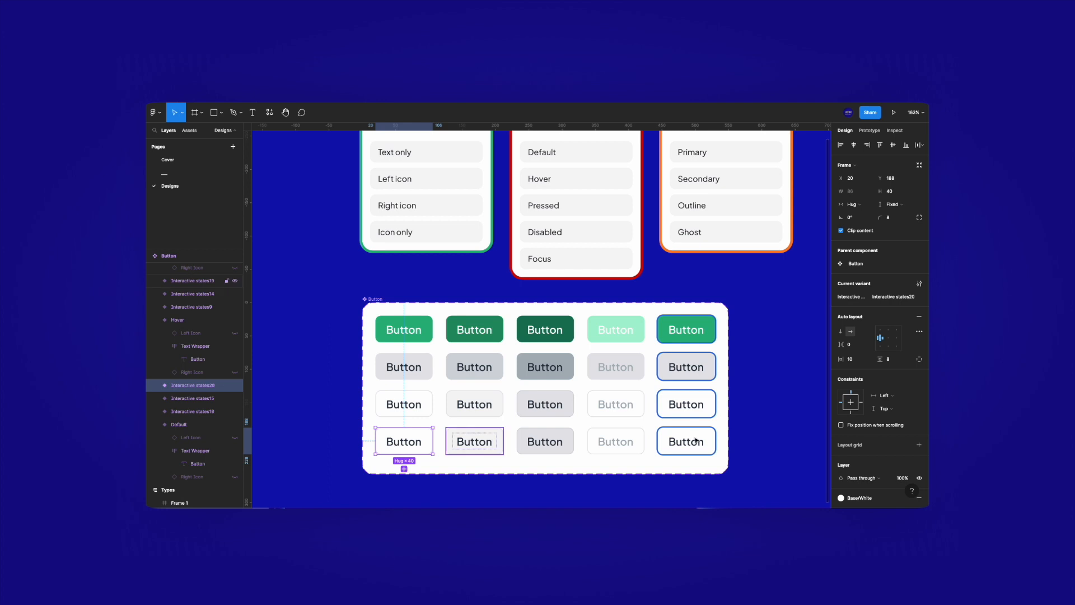
scroll(890, 388, "down", 3)
scroll(890, 388, "down", 2)
left_click(919, 367)
left_click(489, 441)
left_click(918, 368)
left_click(538, 443)
left_click(918, 367)
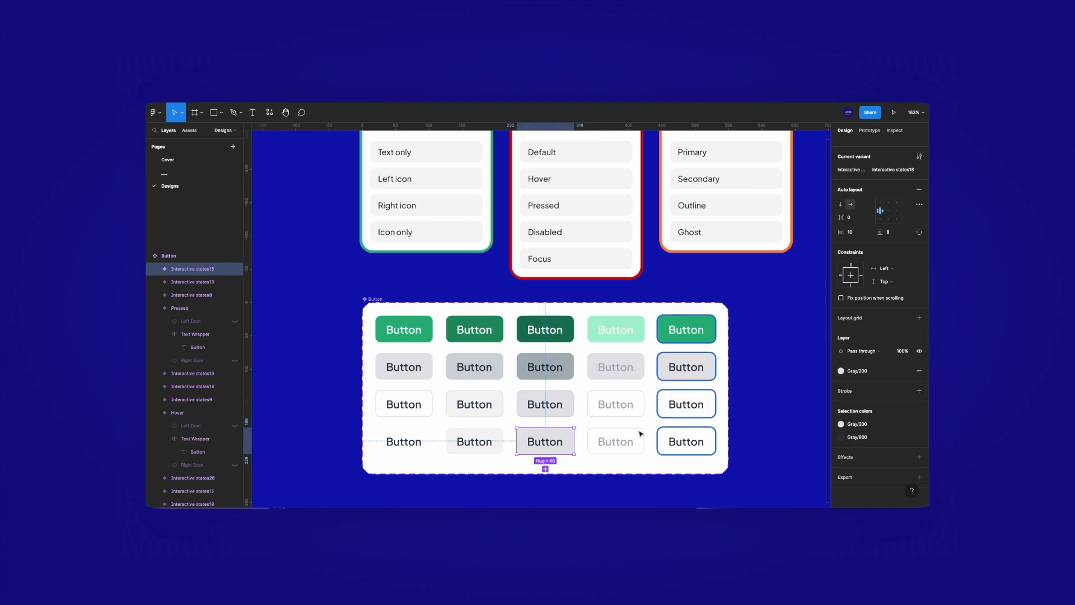
left_click(639, 434)
left_click(919, 368)
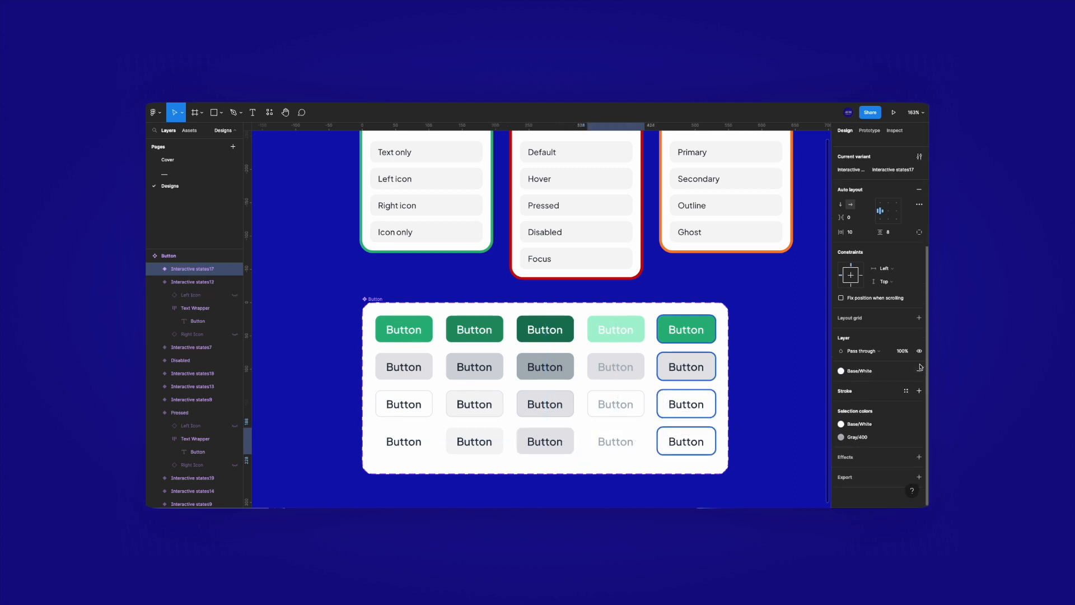
Remove the fill from the first, fourth and fifth buttons in the fourth row
left_click(397, 445)
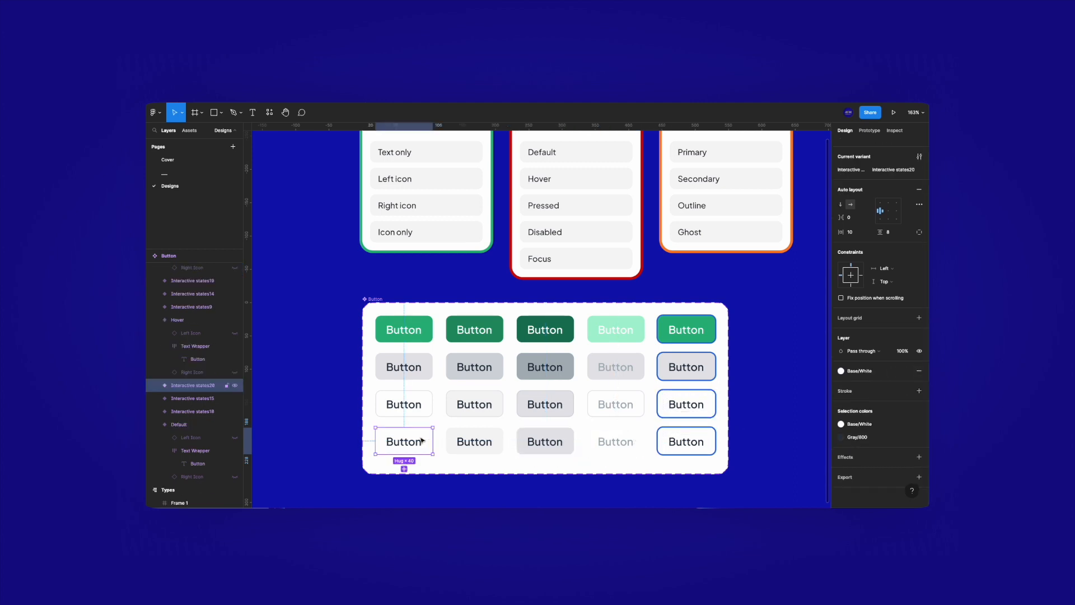
left_click(918, 372)
left_click(481, 448)
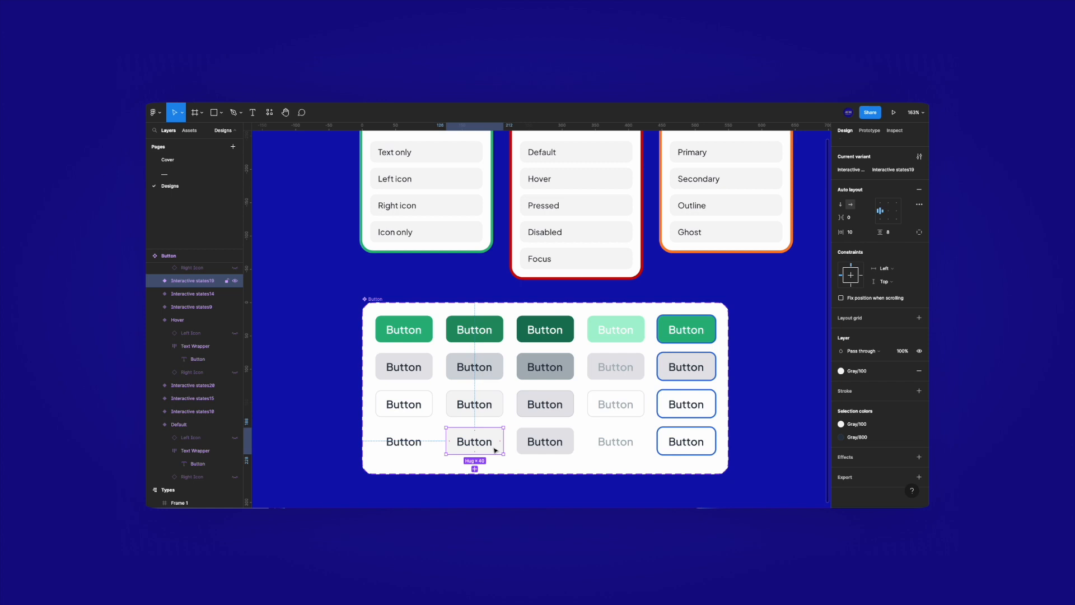
left_click(555, 453)
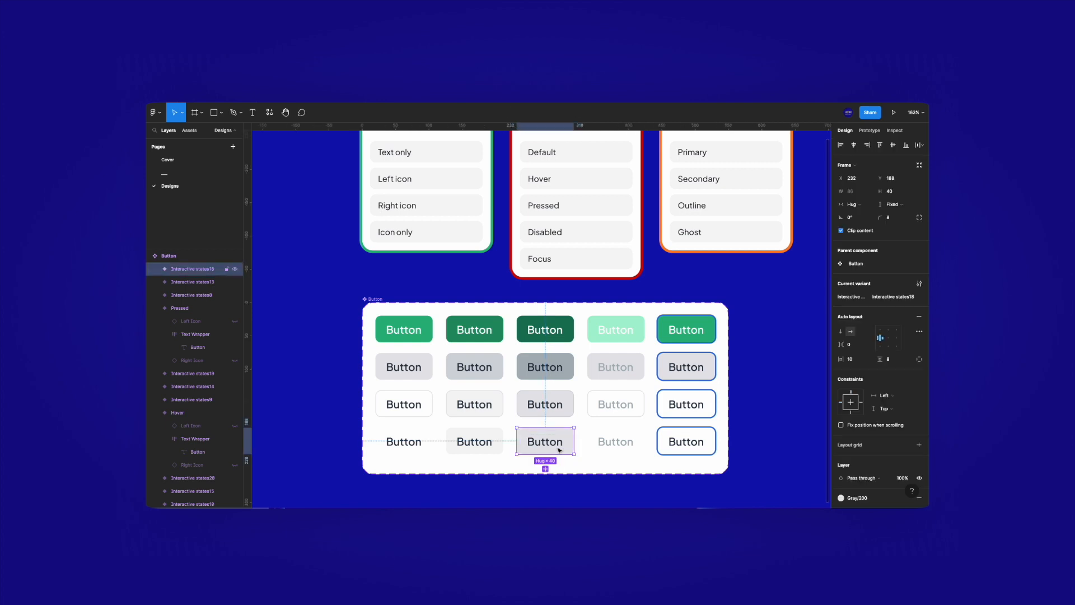
left_click(627, 448)
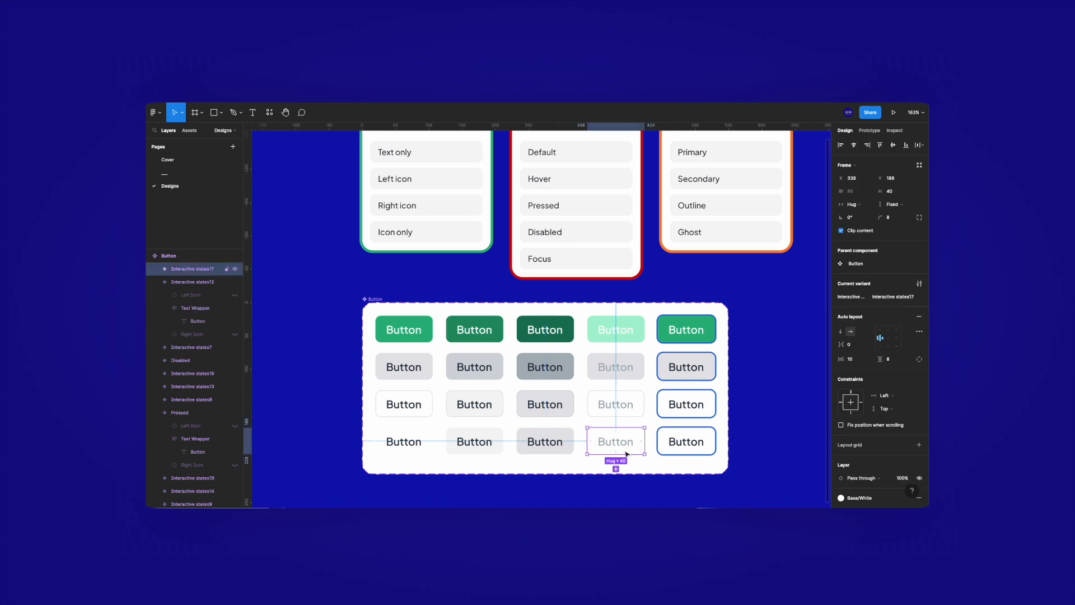
scroll(892, 385, "down", 2)
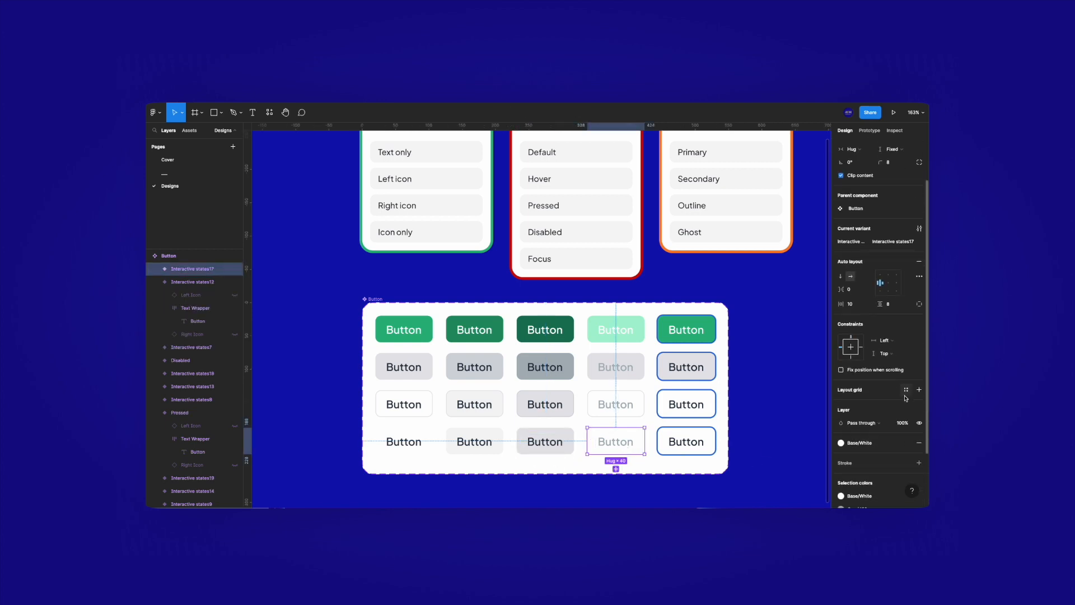
left_click(919, 443)
left_click(697, 446)
left_click(920, 442)
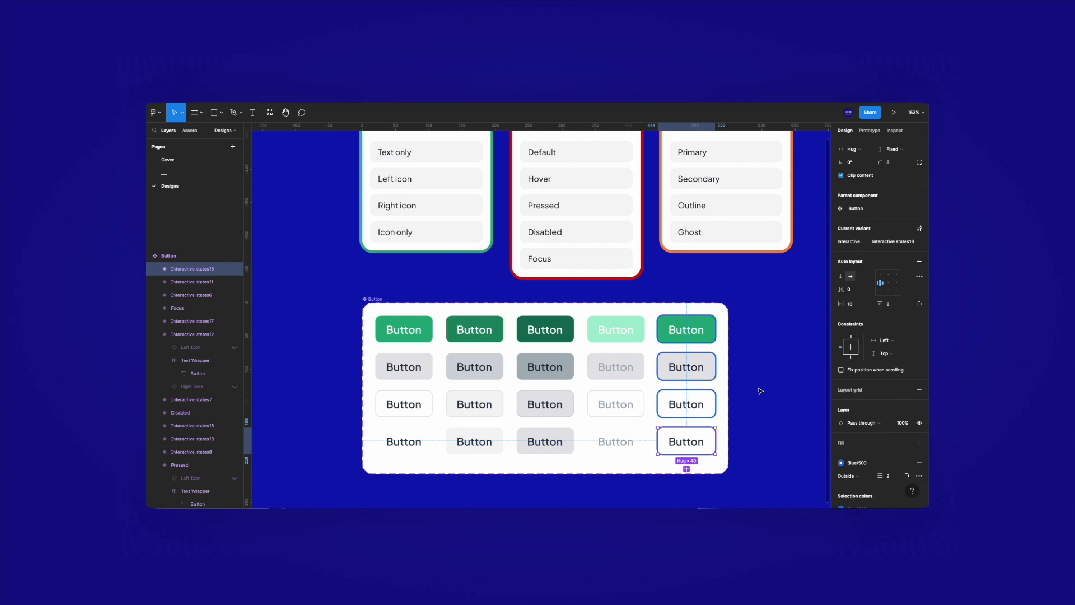
Add a variant property named Button Type with the value Default to the Button component set
left_click_drag(756, 364, 755, 333)
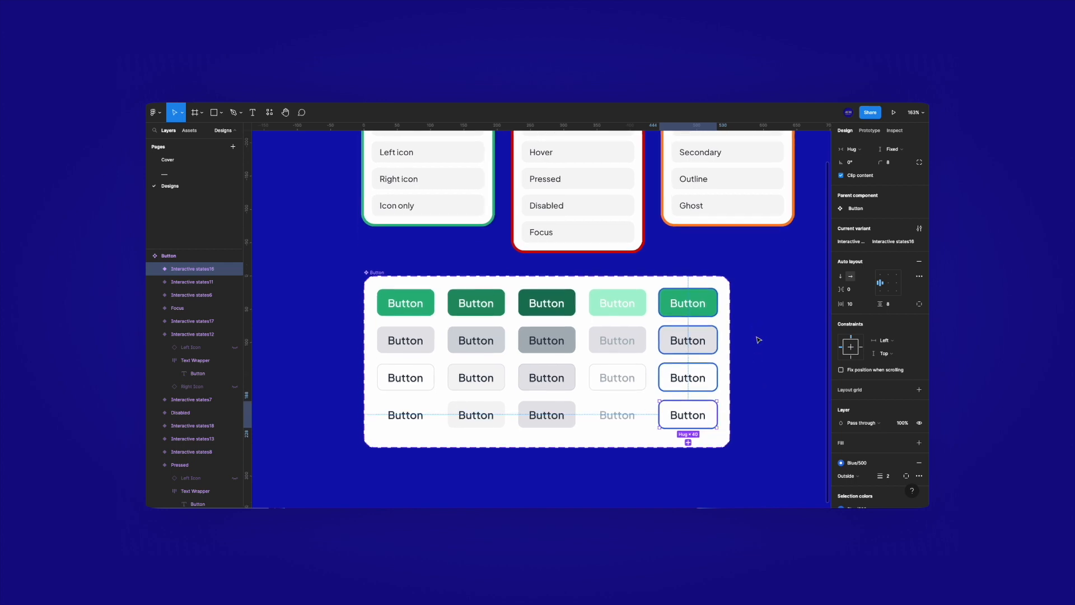
left_click(759, 340)
left_click_drag(380, 272, 381, 276)
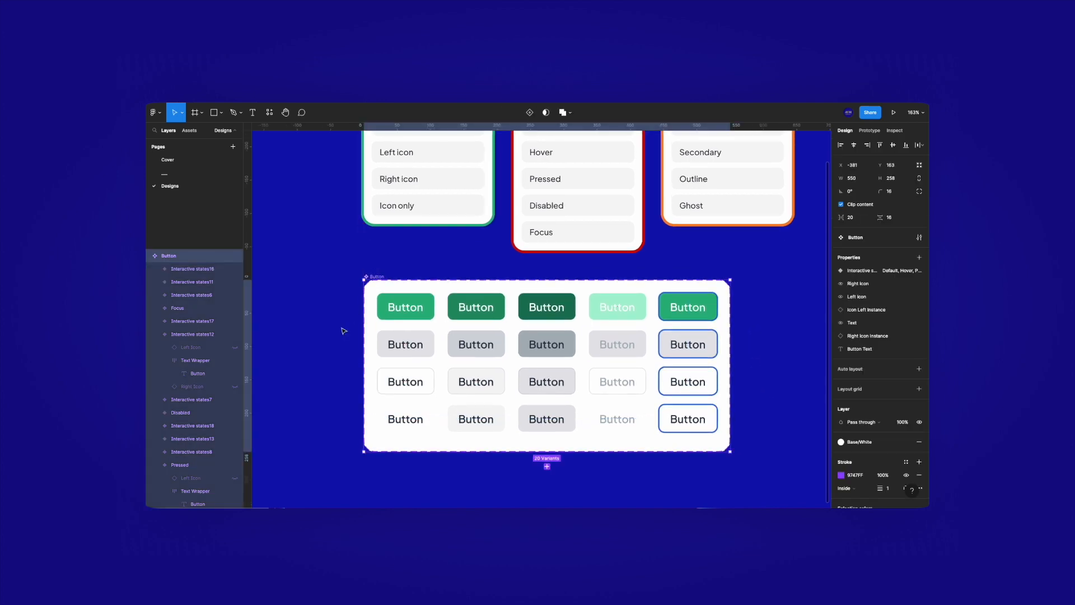
left_click(919, 257)
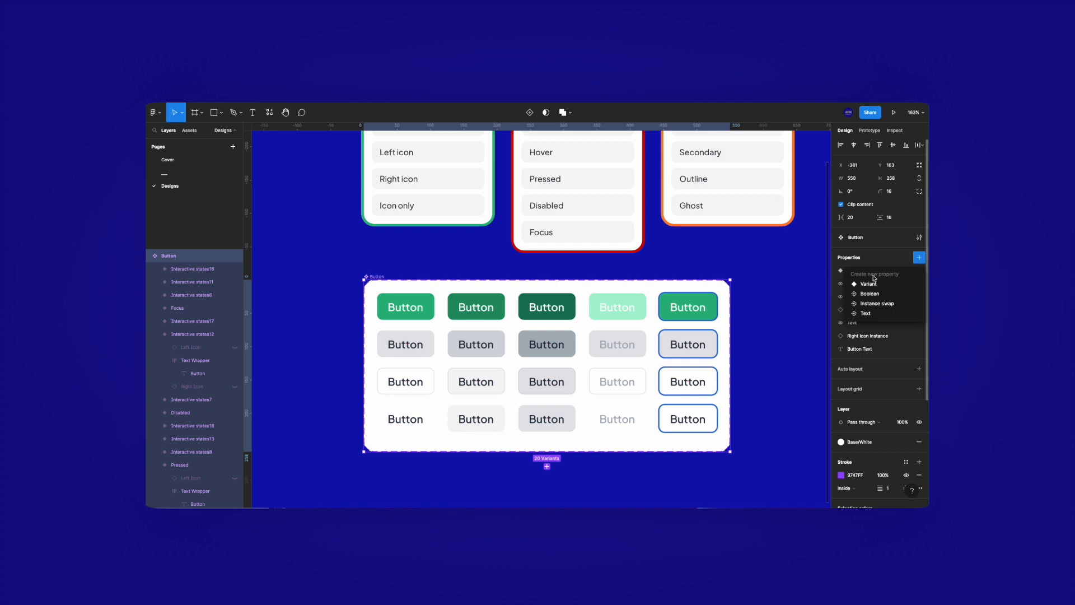
left_click(873, 283)
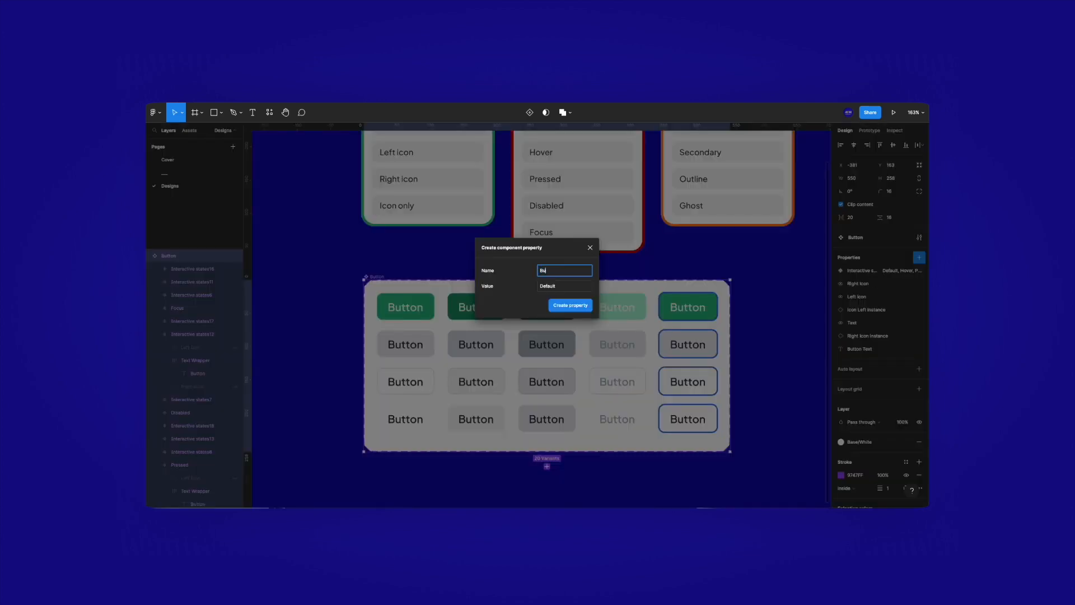
key("Return")
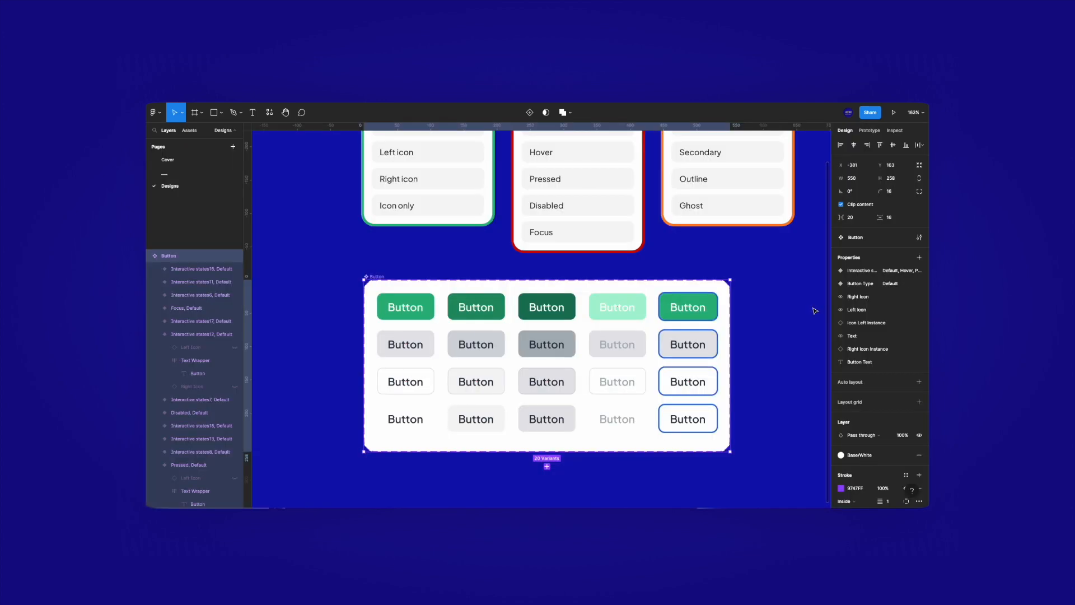
Set the Button Type of the five green buttons in the first row to Primary
left_click(760, 309)
left_click_drag(773, 300, 399, 292)
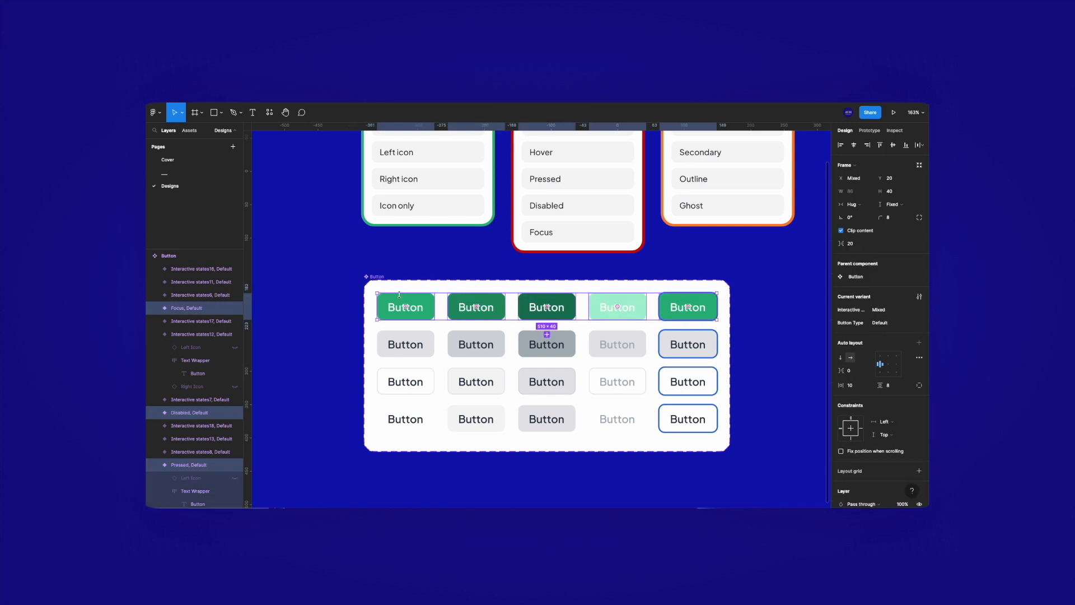
left_click(887, 322)
type("Primary")
key("Return")
left_click_drag(764, 347, 417, 344)
key("shift+s")
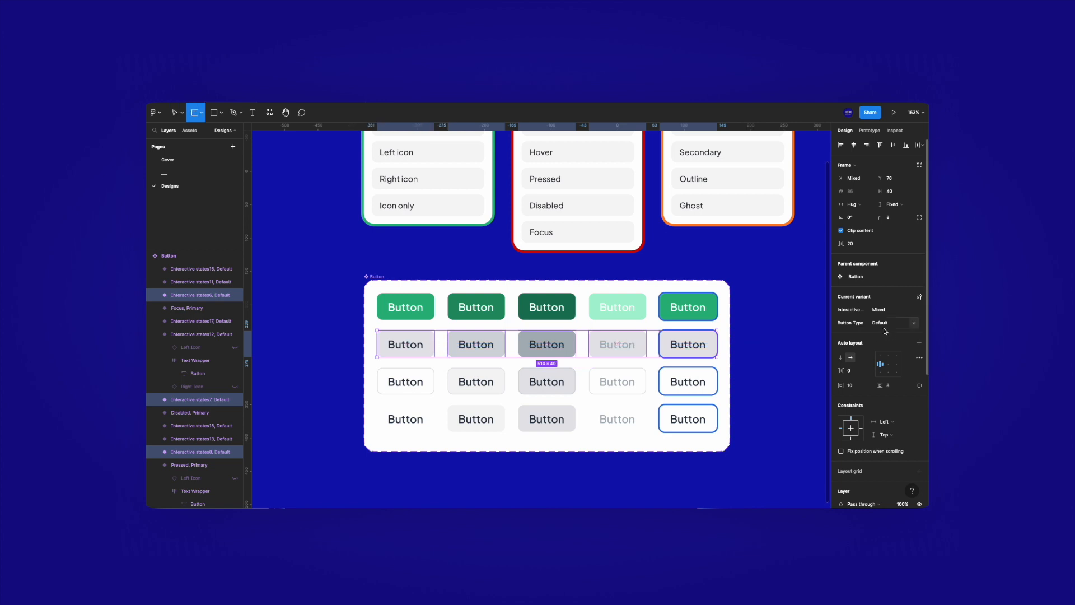
key("ctrl+z")
left_click(890, 326)
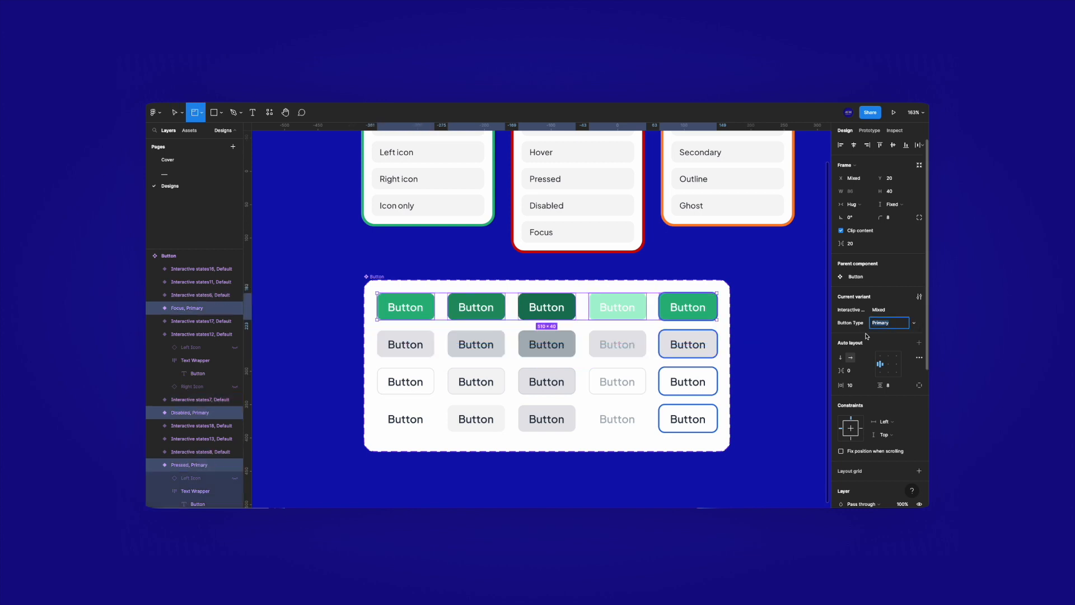
left_click_drag(760, 342, 598, 343)
key("ctrl+z")
Set the Button Type of the five gray buttons in the second row to Secondary
left_click_drag(797, 343, 399, 346)
left_click(900, 326)
type("Sec")
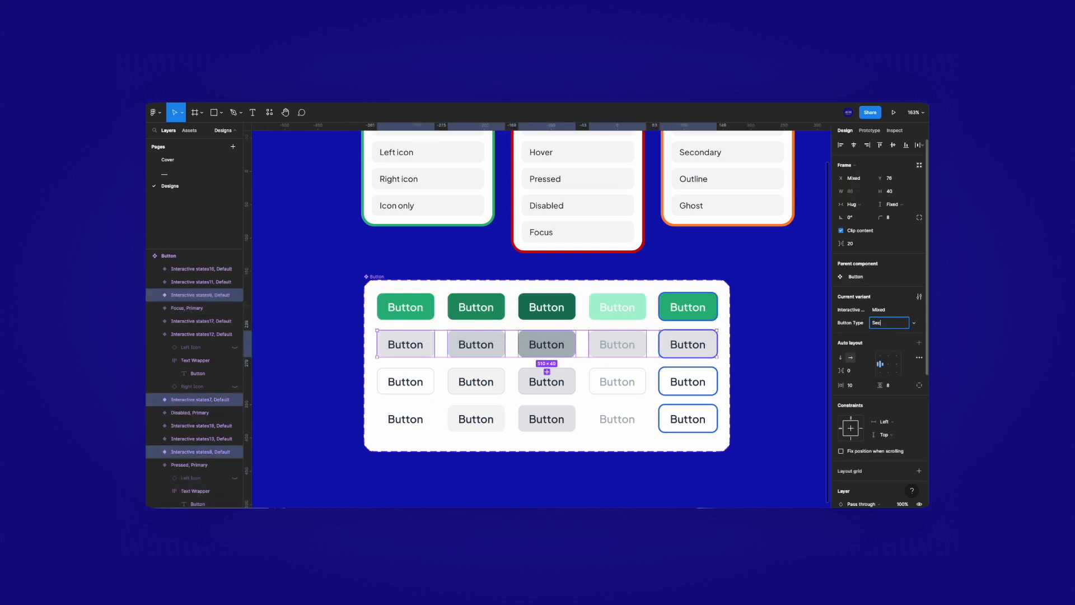
type("ondary")
key("Return")
Set the Button Type of the five buttons in the third row to Outline
left_click(758, 374)
left_click_drag(758, 374, 392, 376)
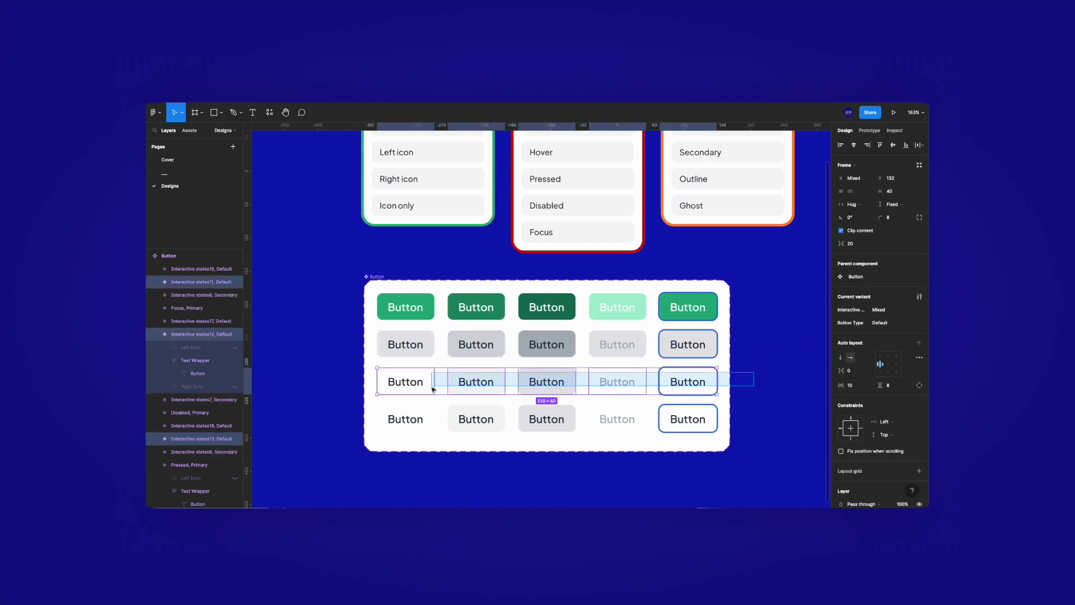
left_click(887, 323)
type("Outline")
key("Return")
Set the Button Type of the five buttons in the fourth row to Ghost
left_click(756, 418)
left_click_drag(756, 417, 384, 418)
left_click(889, 326)
type("Ghost")
key("Return")
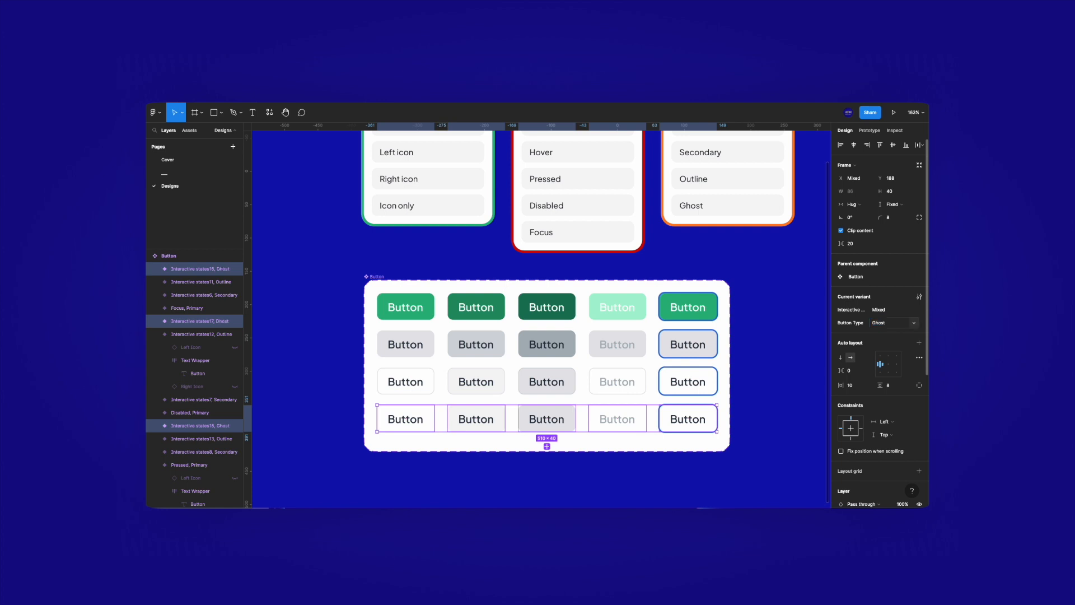
left_click(758, 275)
Compare the button component set with the lists of structural variants, interactive states and button types
scroll(758, 314, "up", 3)
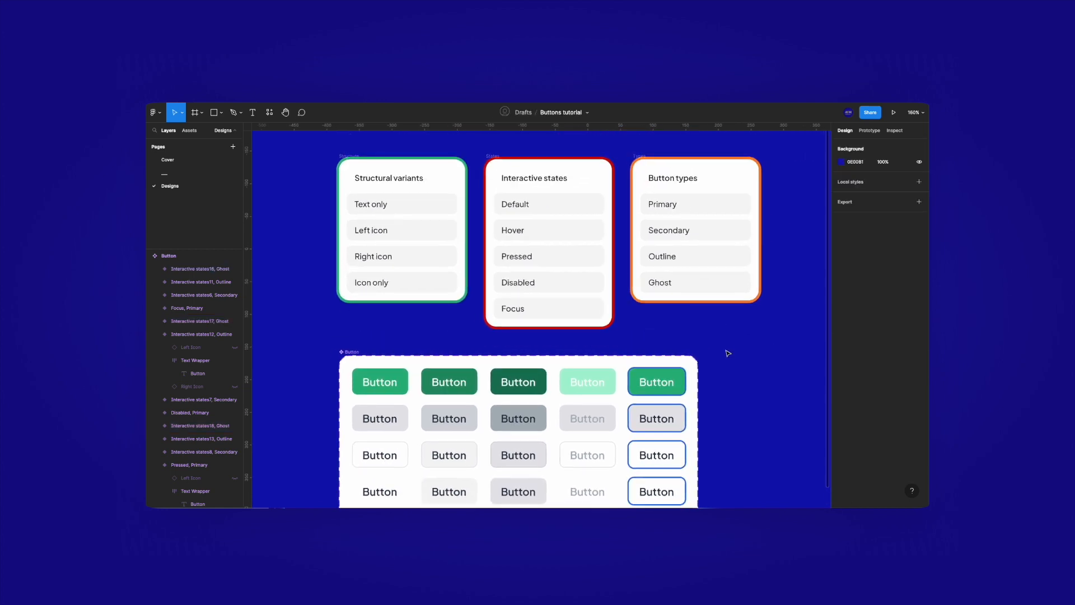
scroll(740, 325, "down", 1)
left_click_drag(740, 325, 737, 344)
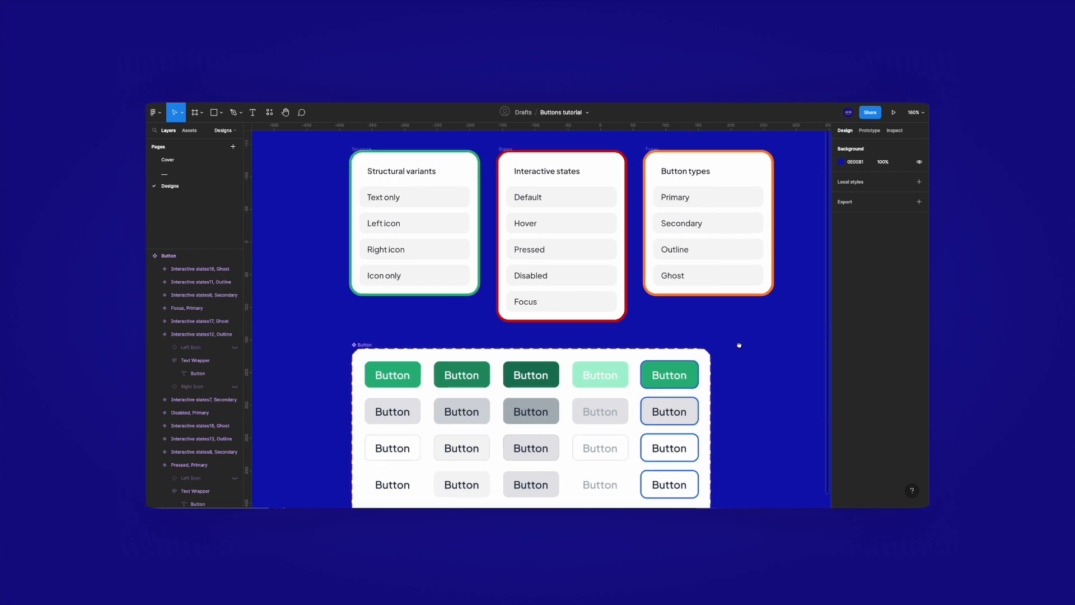
left_click_drag(434, 317, 451, 210)
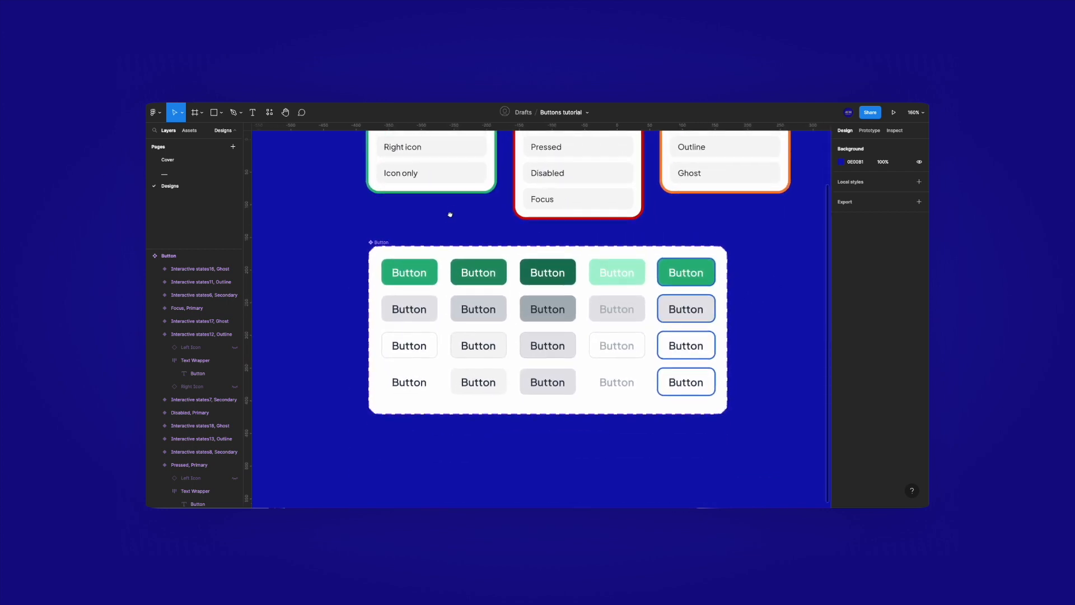
scroll(543, 286, "up", 1)
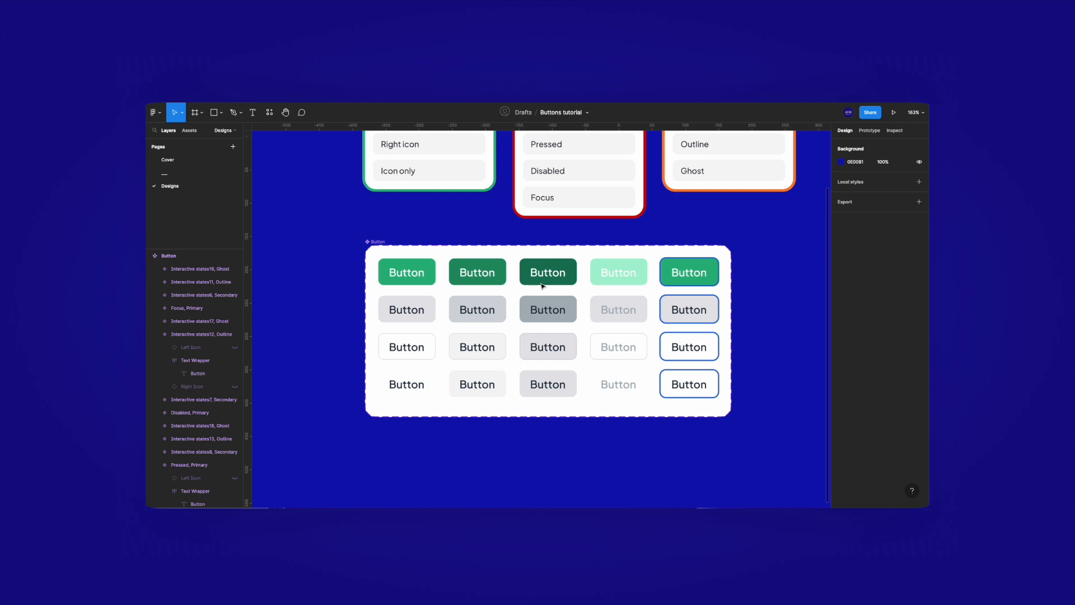
scroll(531, 285, "up", 4)
scroll(497, 336, "down", 2)
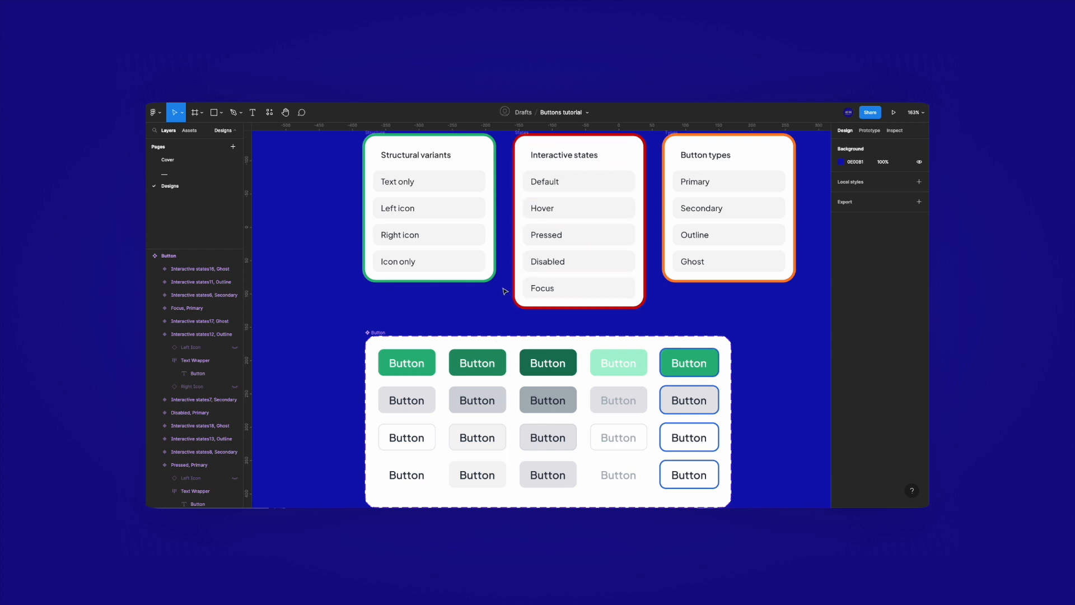
left_click_drag(454, 307, 452, 179)
scroll(472, 217, "up", 1)
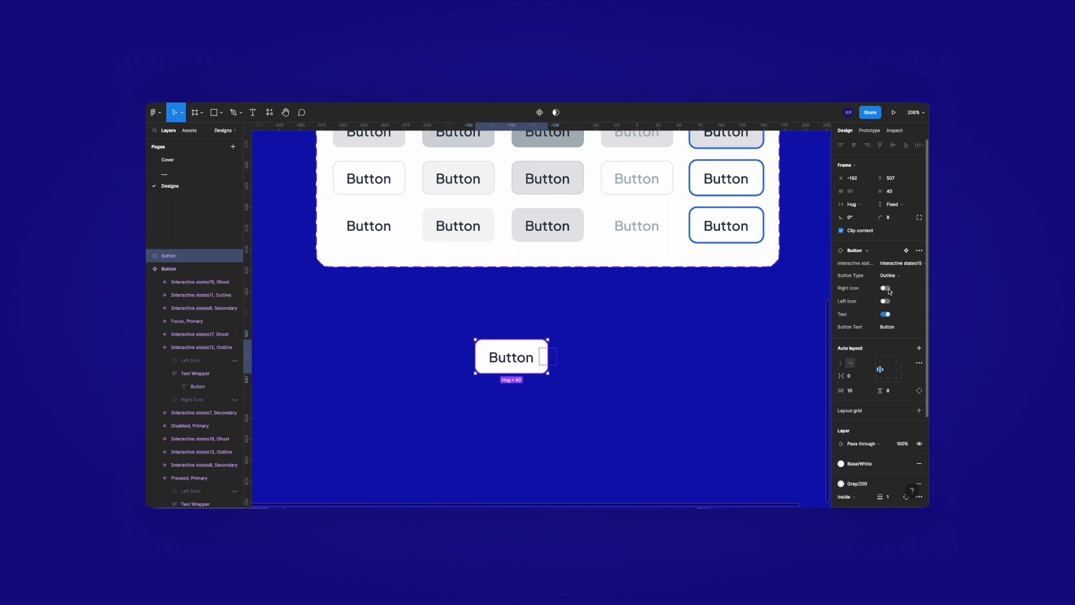
Set the default value of the component set's Right Icon boolean property to True
left_click(677, 310)
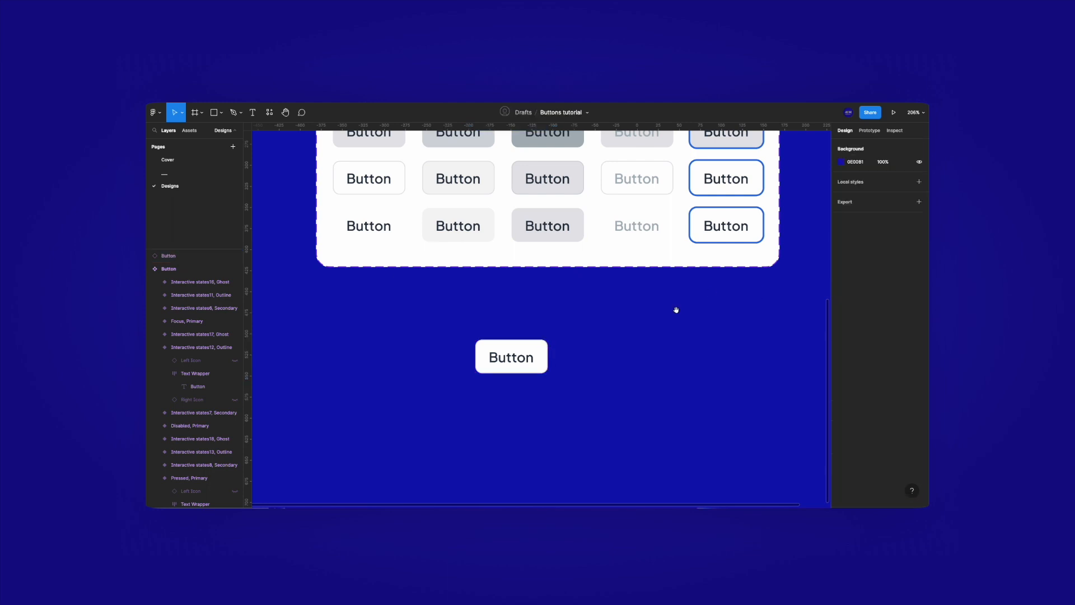
left_click_drag(675, 311, 648, 379)
left_click_drag(290, 250, 312, 317)
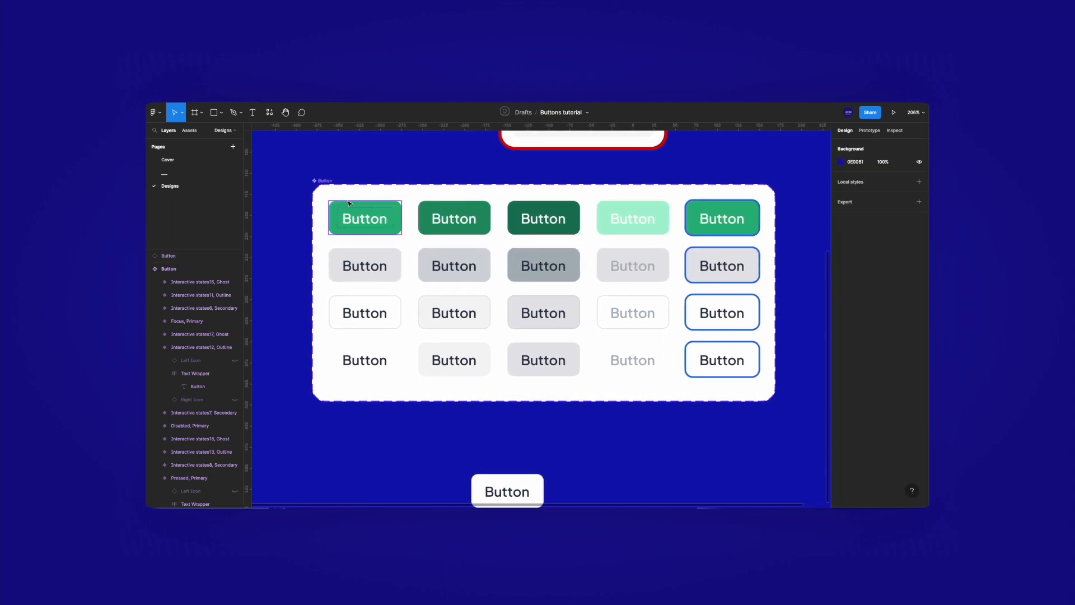
left_click(331, 182)
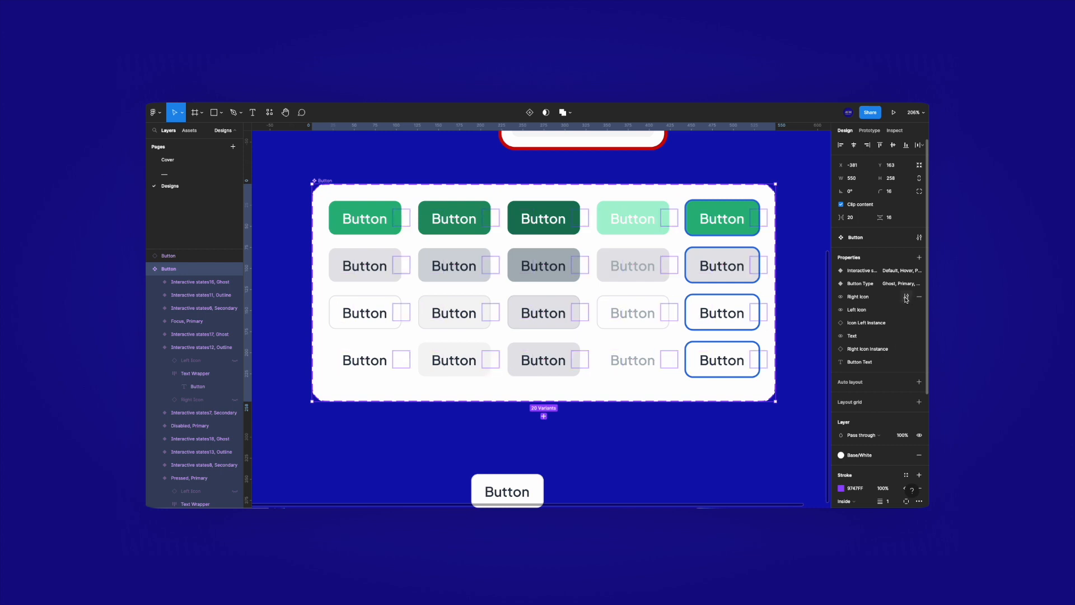
left_click(906, 296)
left_click(788, 336)
left_click(789, 326)
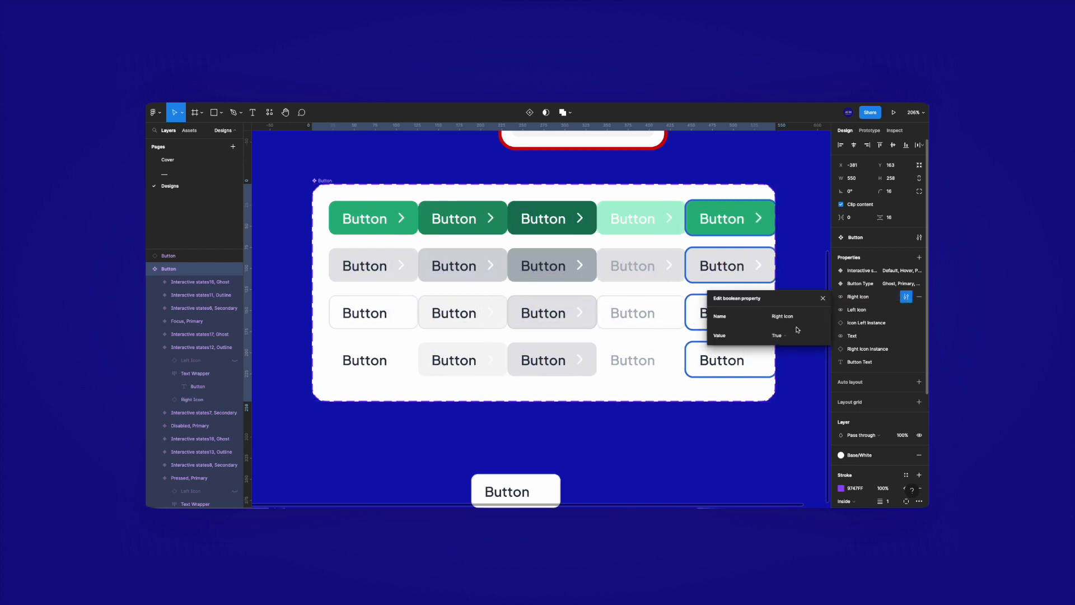
Set the default value of the component set's Left Icon boolean property to True
left_click(906, 322)
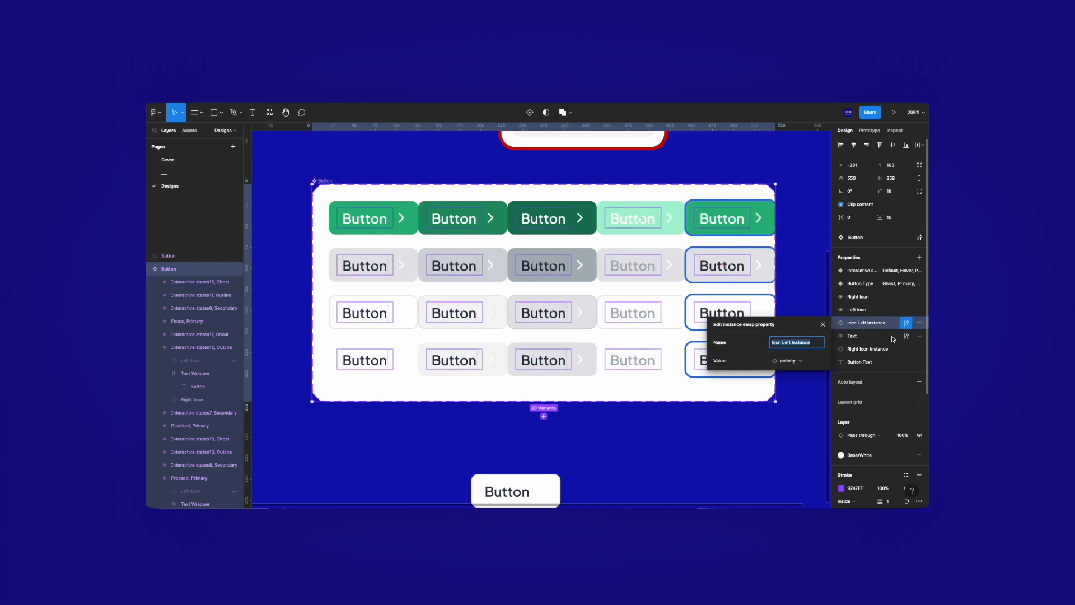
left_click(906, 322)
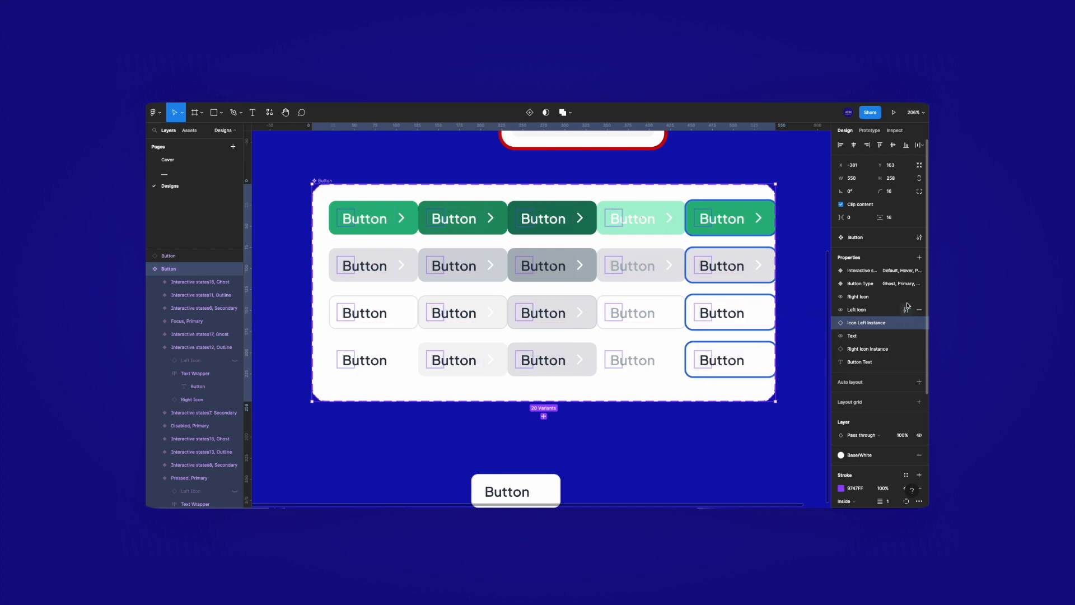
left_click(906, 310)
left_click(785, 349)
left_click(794, 338)
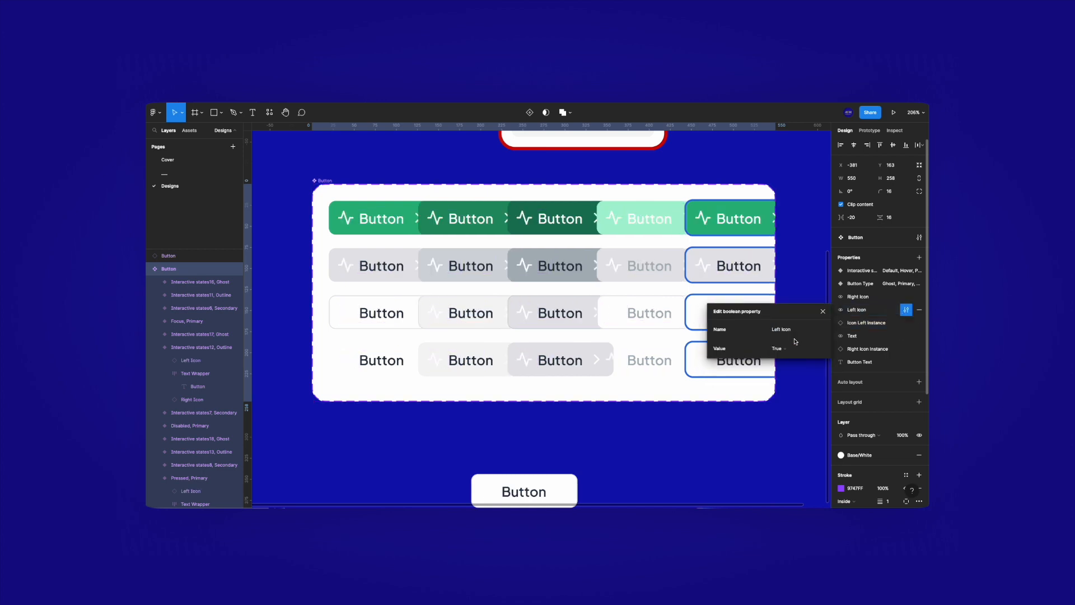
left_click(718, 443)
Replace the Base/White icon color of the five secondary buttons with Gray/800
left_click(347, 253)
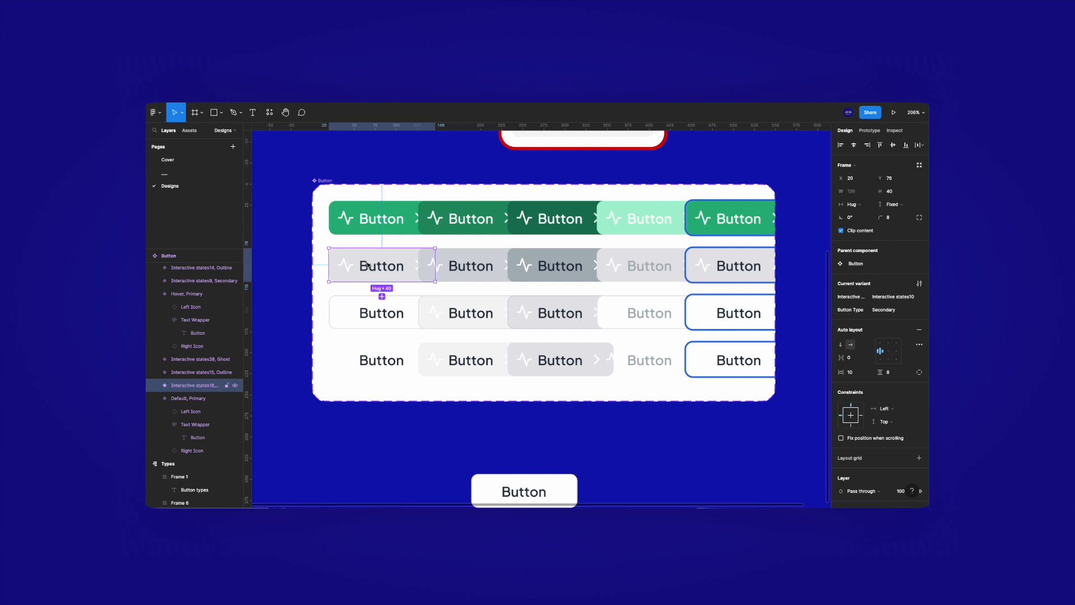
left_click(470, 269, "shift")
left_click(552, 274, "shift")
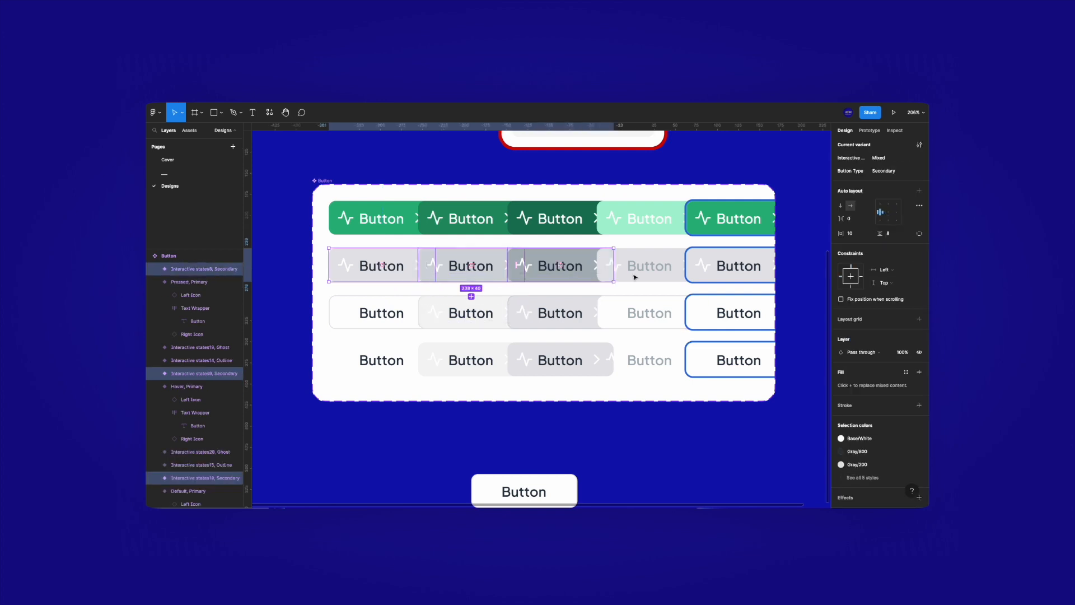
left_click(623, 276, "shift")
left_click(717, 278, "shift")
scroll(896, 448, "down", 1)
left_click(862, 481)
scroll(876, 468, "down", 3)
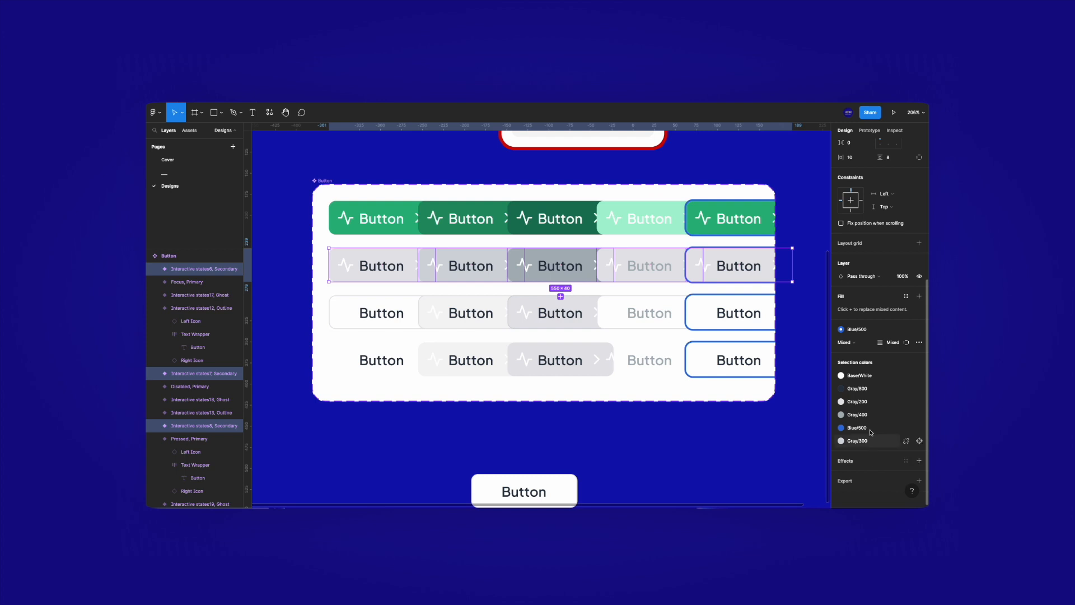
left_click(841, 388)
left_click(783, 467)
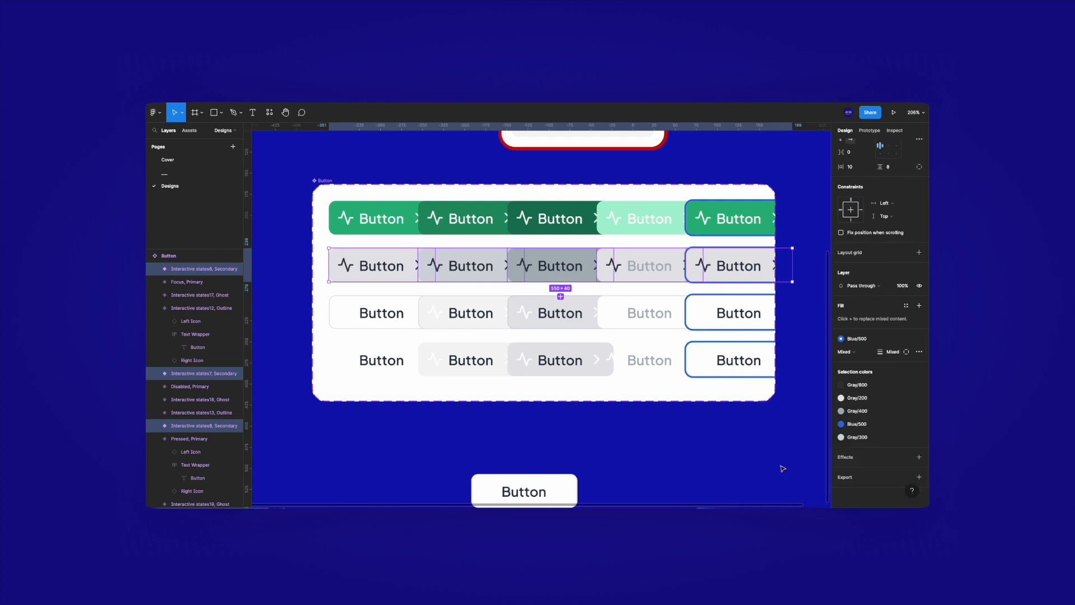
left_click_drag(277, 312, 722, 318)
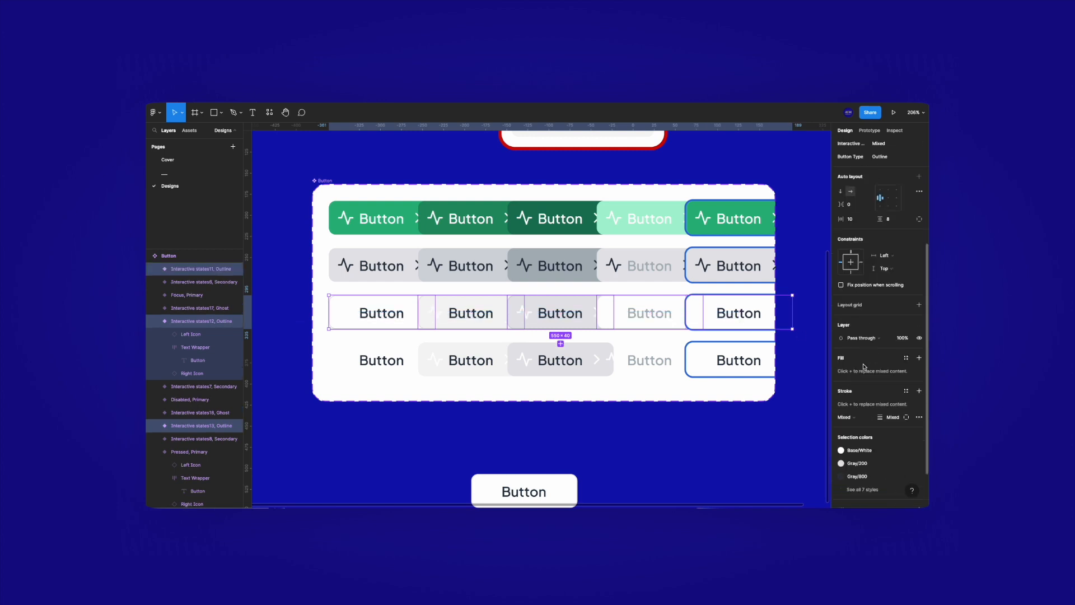
left_click(865, 490)
scroll(879, 471, "down", 1)
left_click(355, 312)
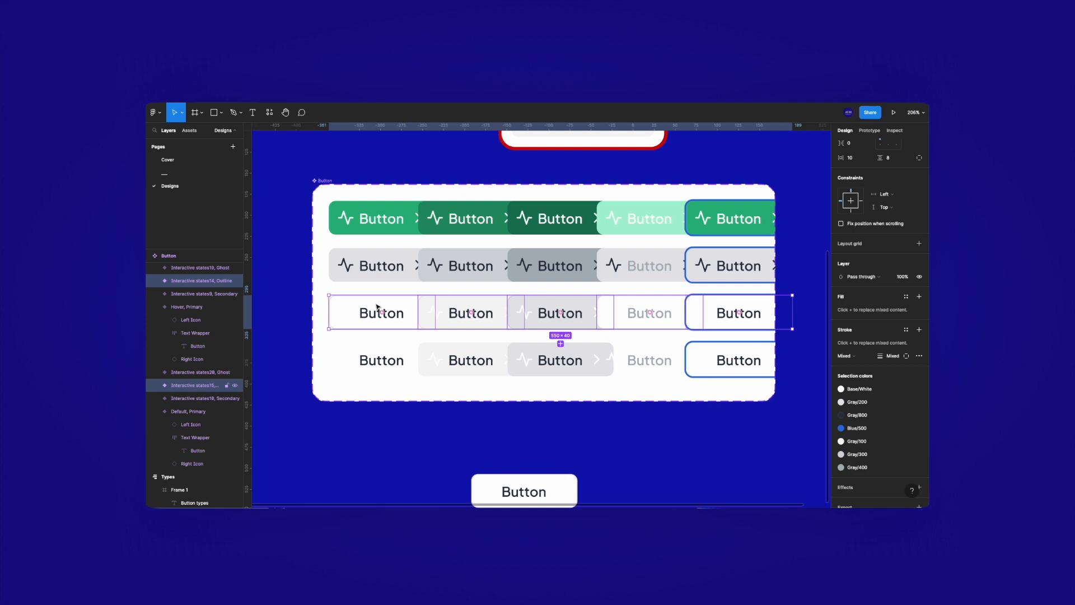
Change the left and right icon color of the default outline button from Base/White to Gray/800
double_click(347, 314)
left_click(414, 317, "shift")
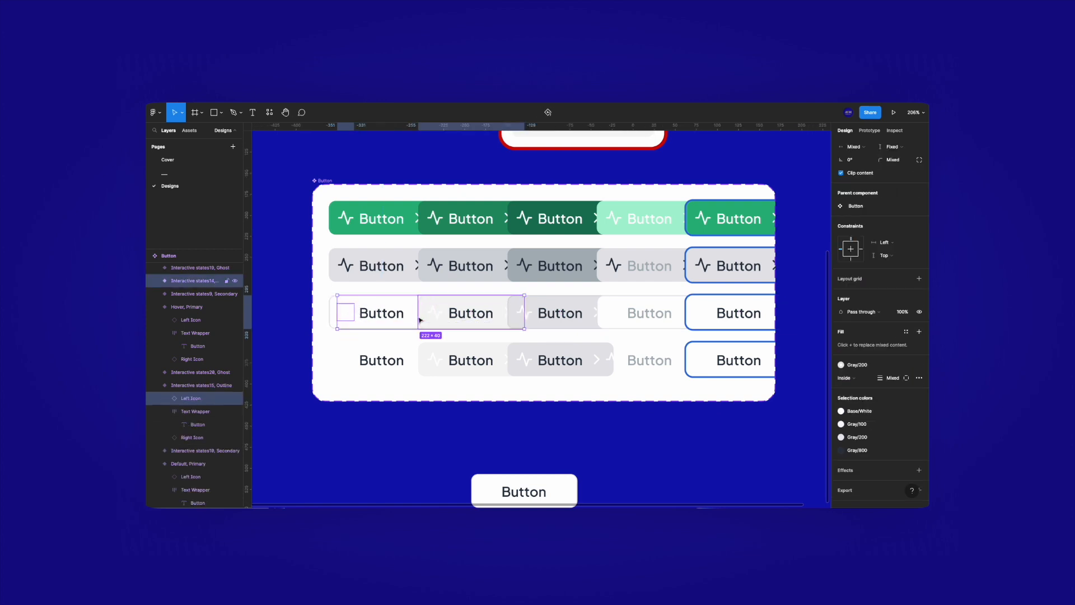
left_click(413, 318)
left_click(347, 314, "shift")
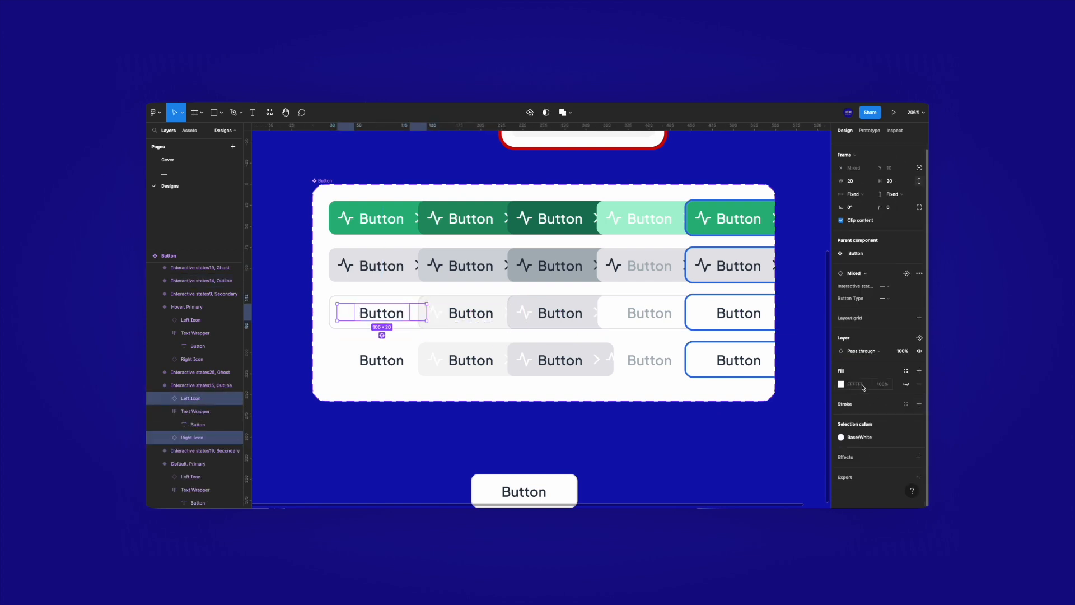
left_click(905, 373)
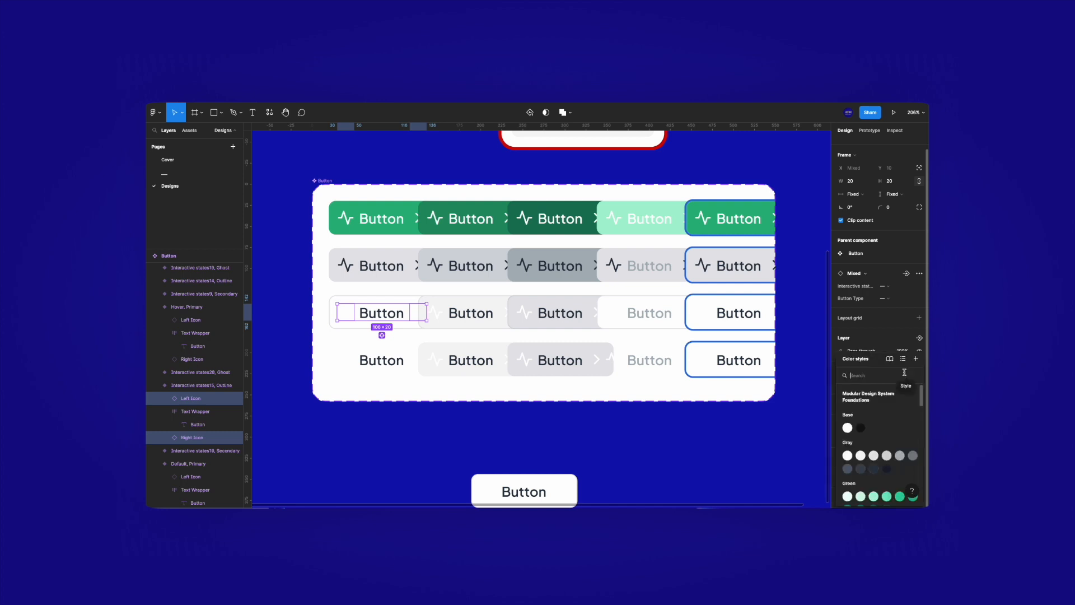
left_click(872, 470)
key("ctrl+z")
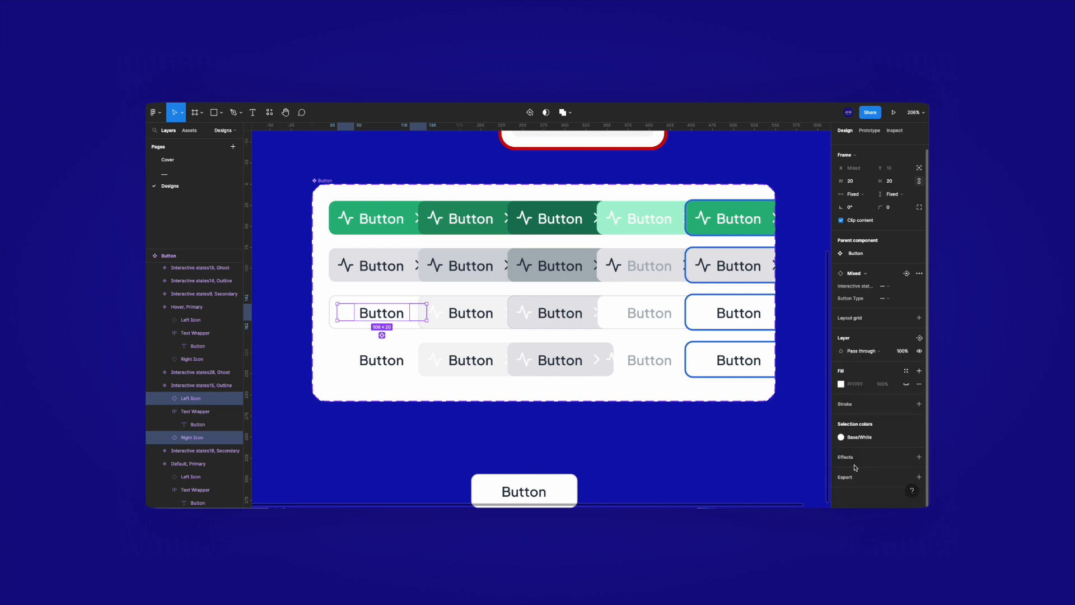
left_click(855, 440)
left_click(785, 466)
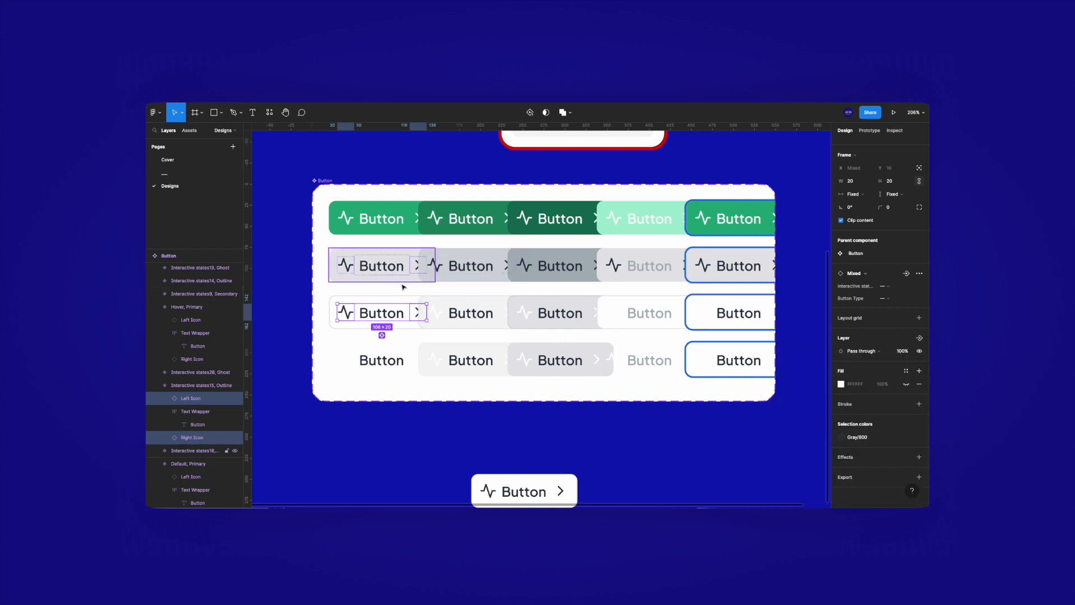
Recolor the left and right icons of the hover and pressed outline buttons to Gray/800
left_click(448, 314)
double_click(435, 312)
left_click(506, 317, "shift")
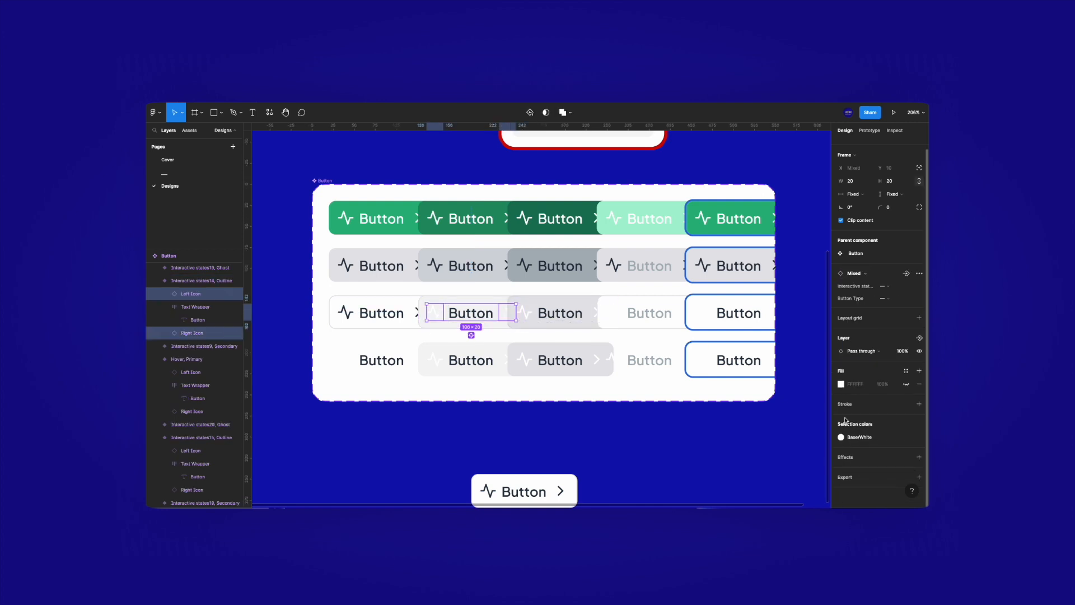
left_click(860, 437)
left_click(784, 463)
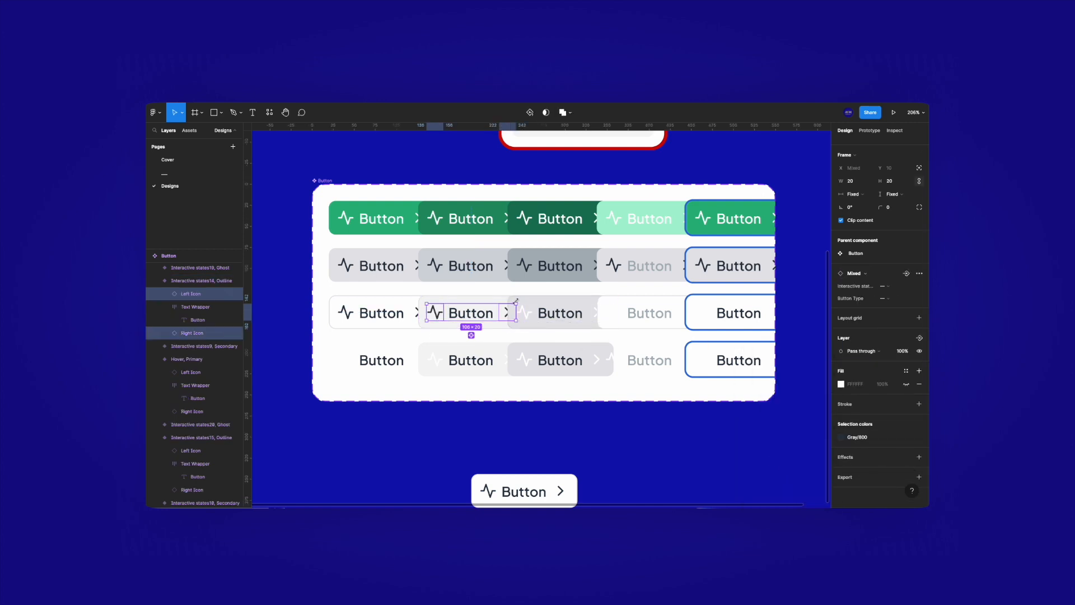
double_click(523, 312)
left_click(594, 315, "shift")
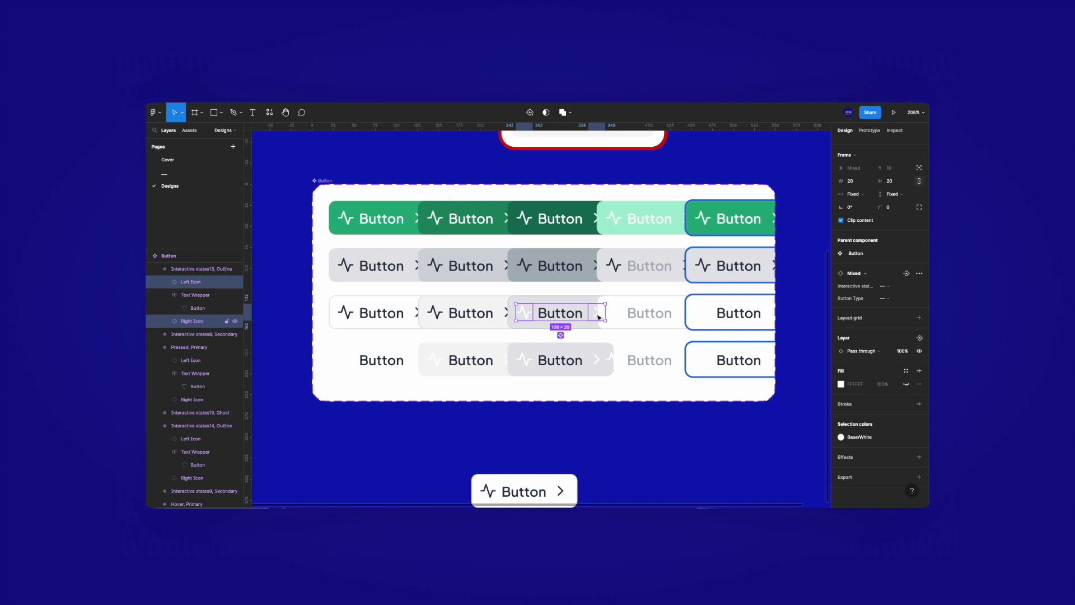
left_click(859, 437)
left_click(781, 463)
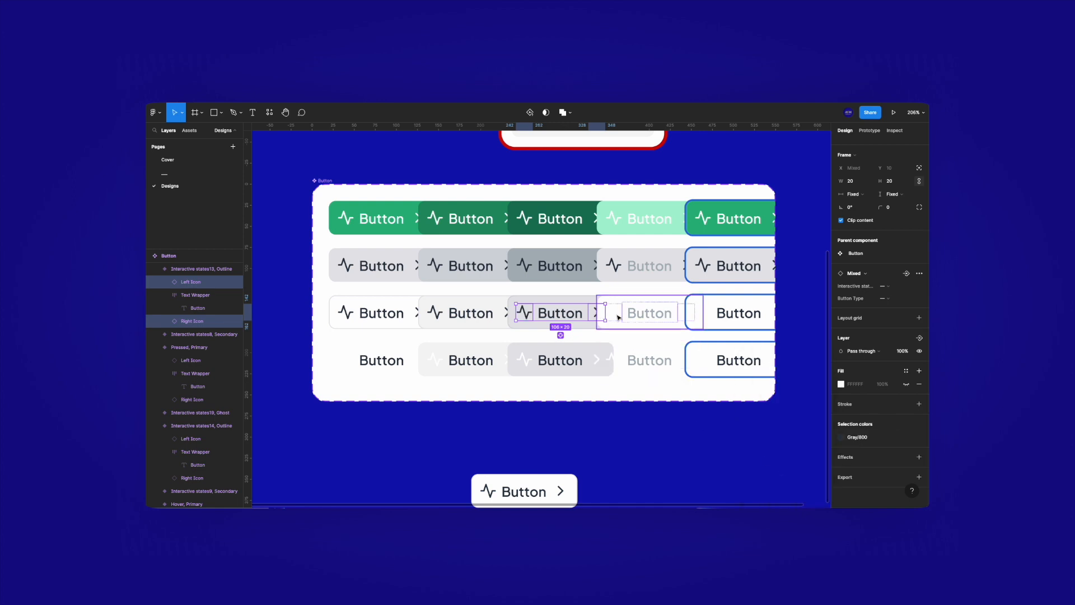
Recolor the left and right icons of the disabled and focus outline buttons to Gray/800
double_click(614, 312)
left_click(684, 313, "shift")
left_click(859, 437)
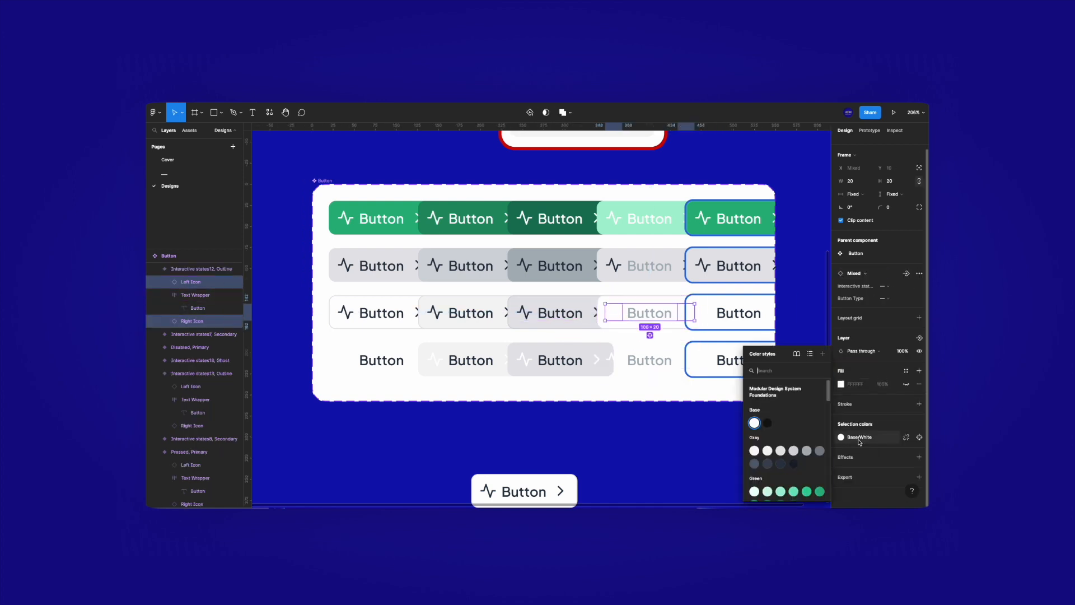
left_click(780, 463)
double_click(703, 312)
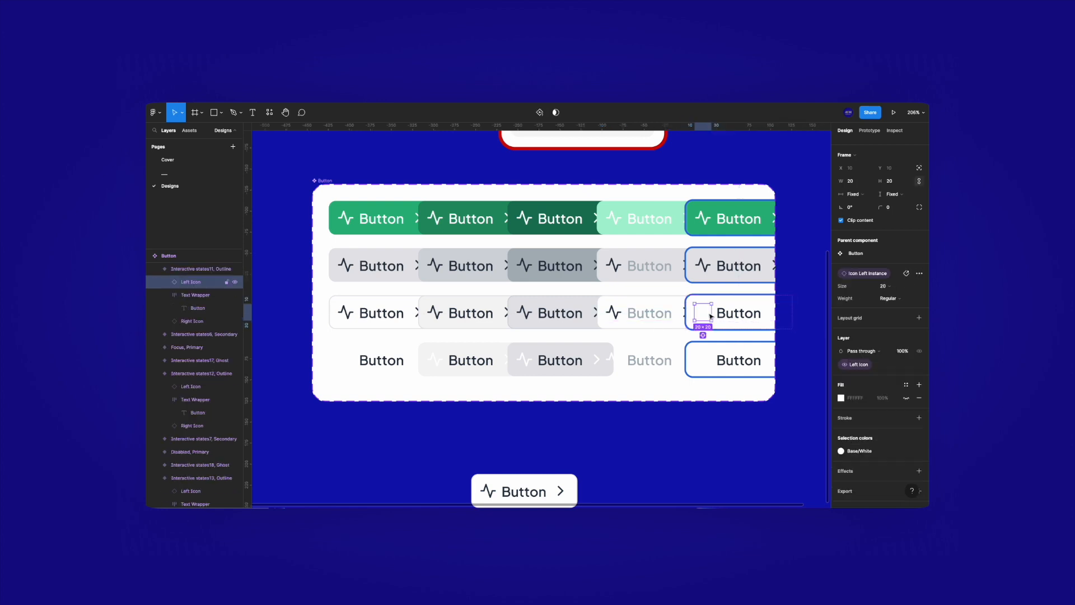
left_click(775, 314, "shift")
left_click(886, 439)
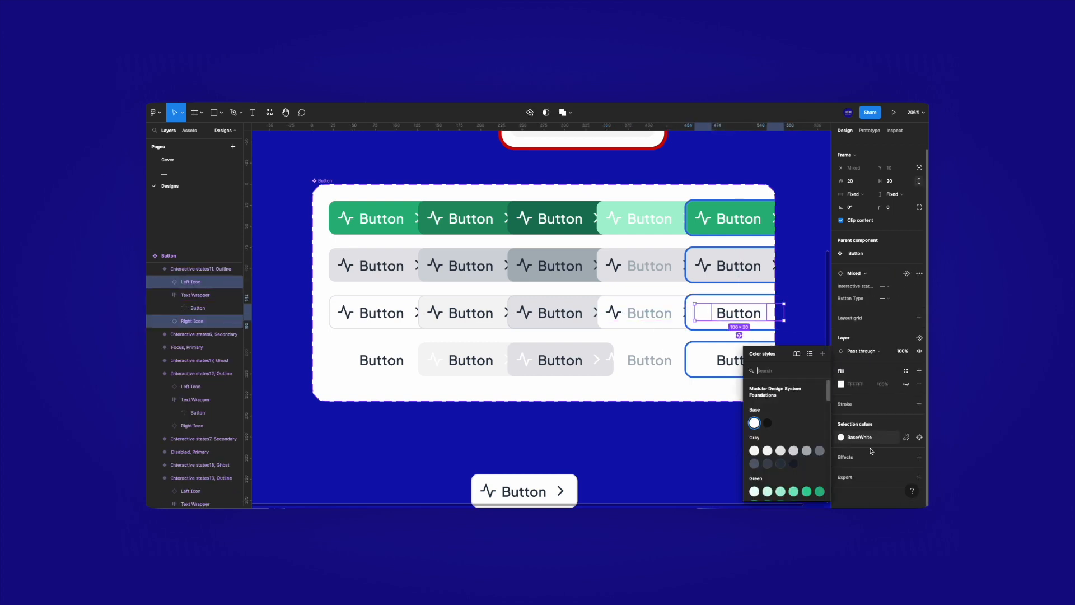
left_click(780, 464)
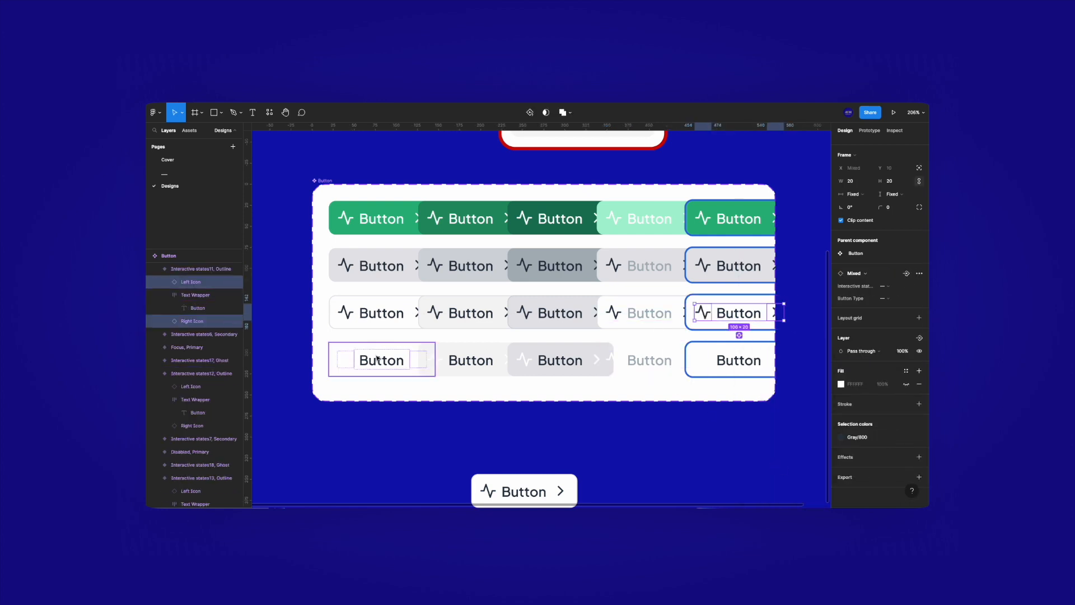
Recolor the left and right icons of the default ghost button to Gray/800
double_click(345, 359)
left_click(424, 361, "shift")
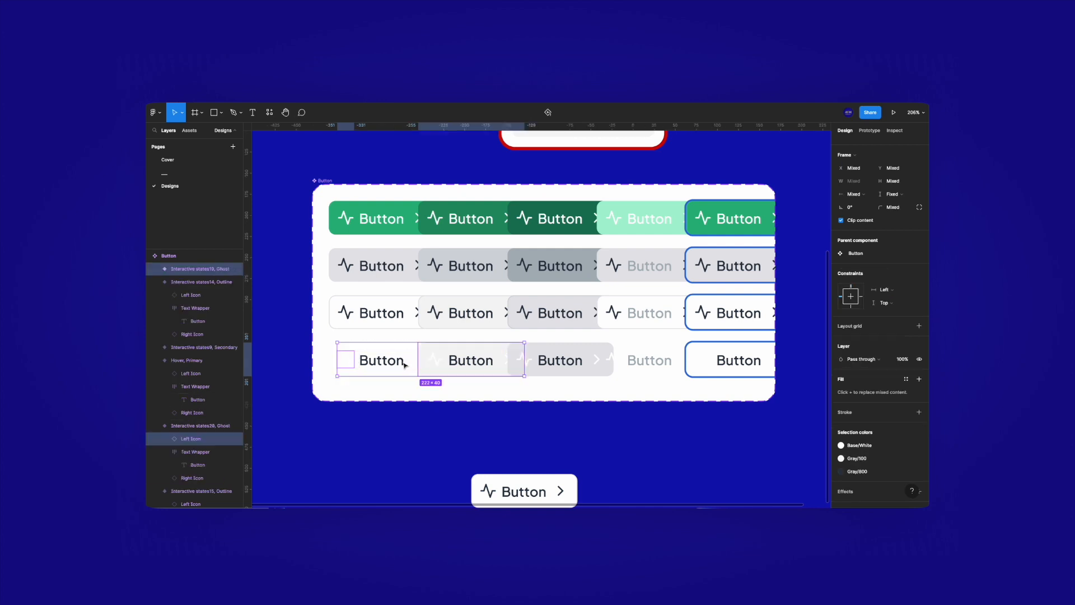
left_click(346, 364)
left_click(414, 367, "shift")
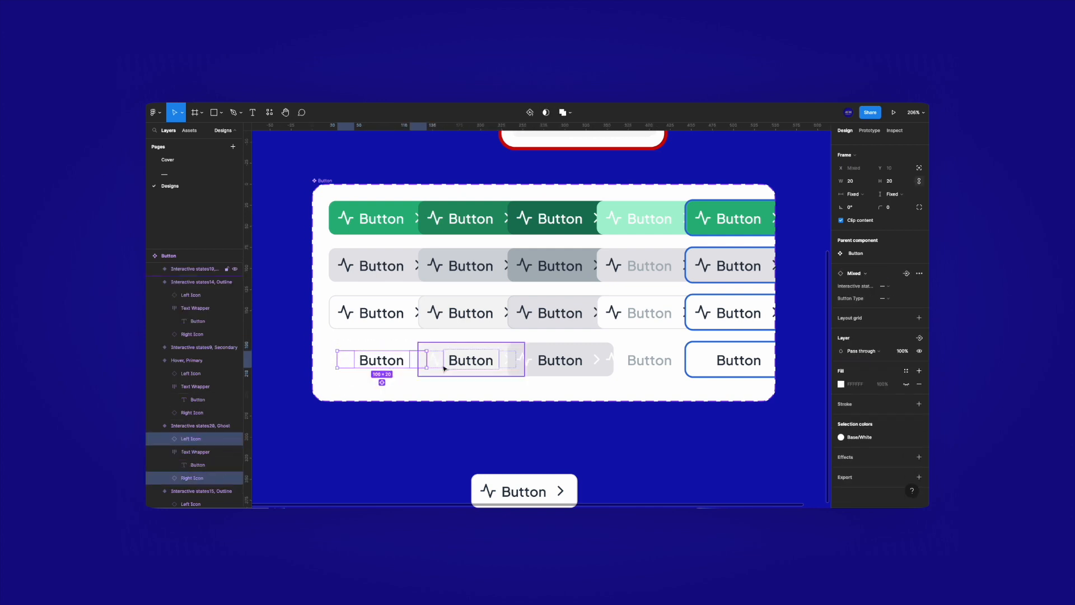
left_click(840, 437)
left_click(781, 464)
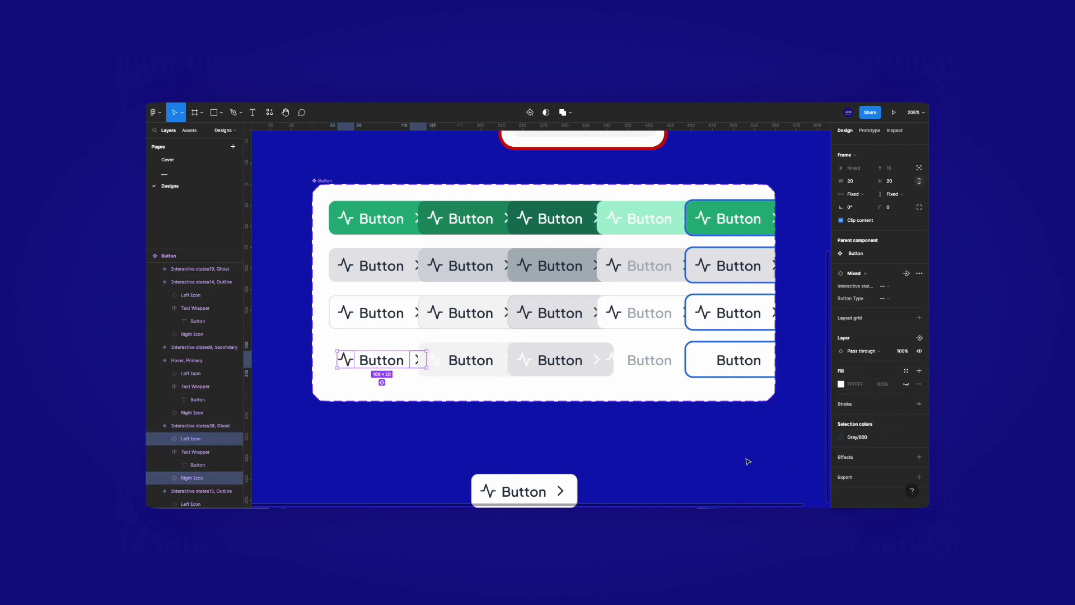
Recolor the left and right icons of the hover and pressed ghost buttons to Gray/800
left_click(437, 361)
left_click(506, 360, "shift")
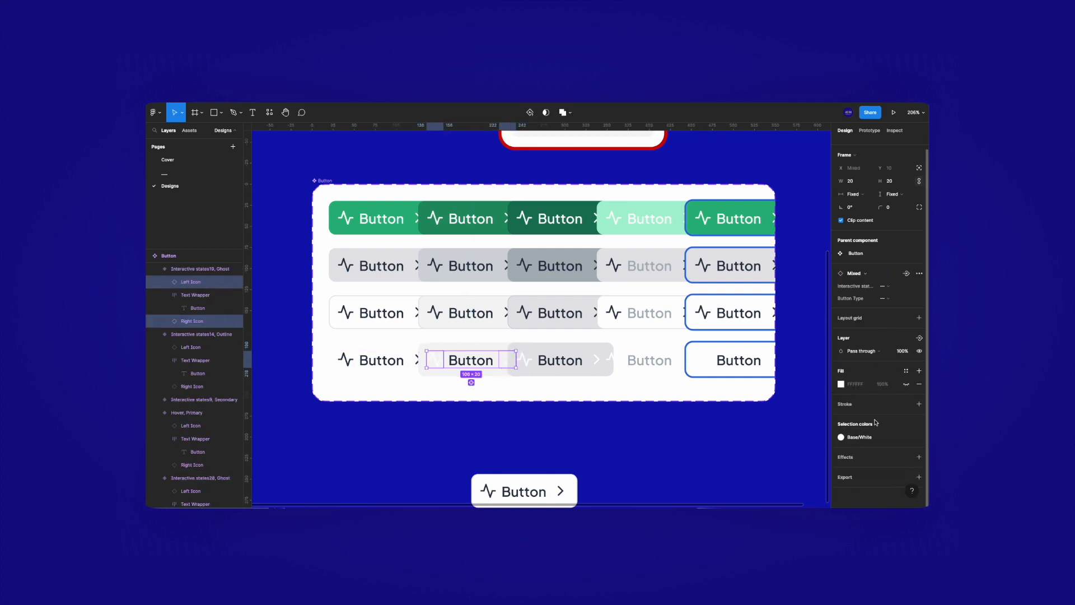
left_click(840, 437)
left_click(781, 463)
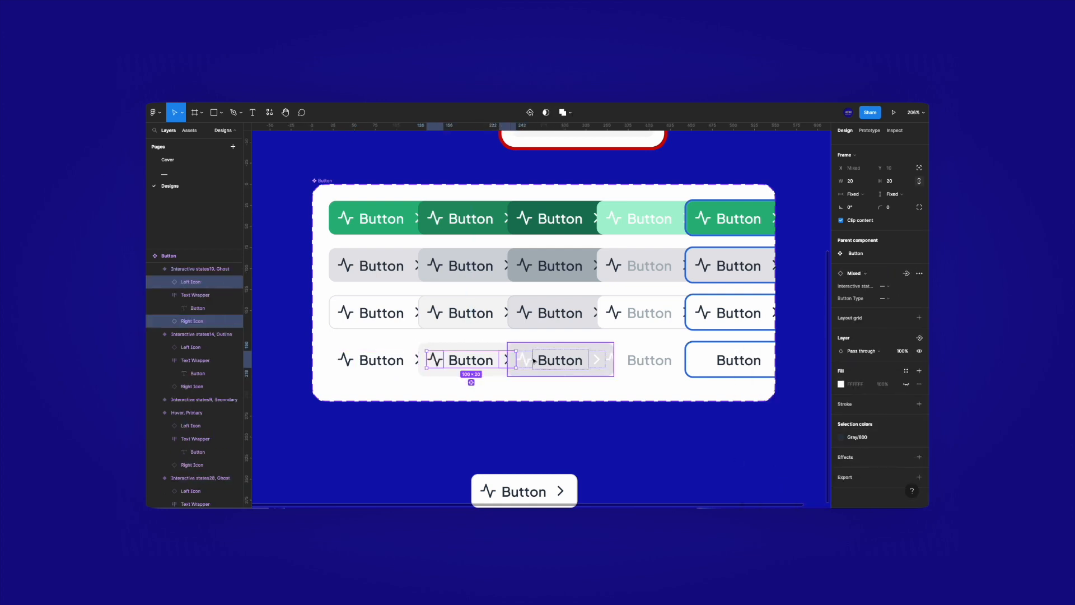
left_click(559, 361)
left_click(528, 362)
left_click(596, 361, "shift")
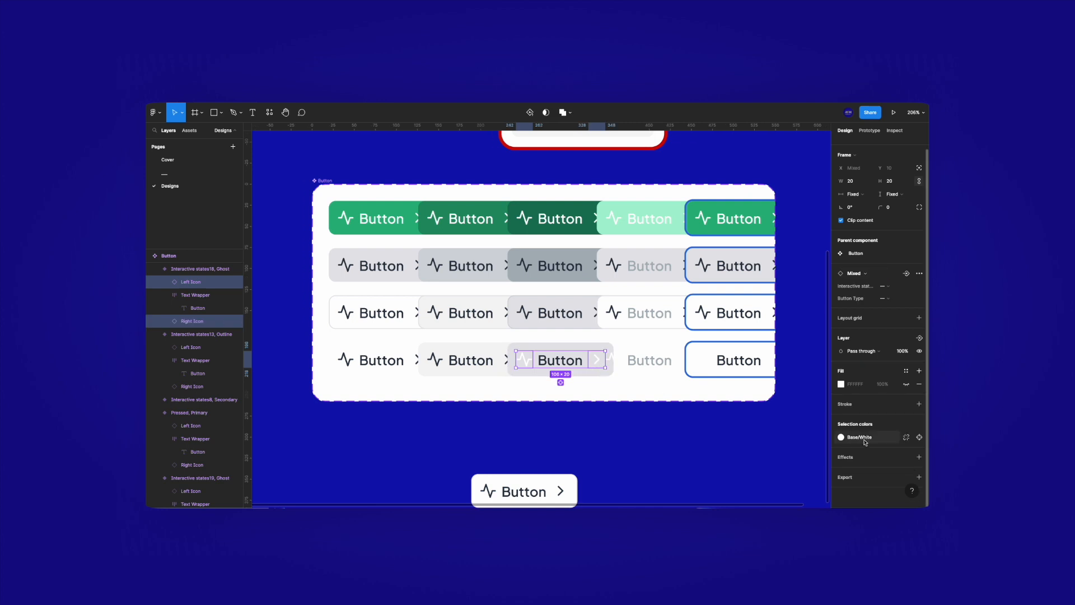
left_click(840, 437)
left_click(781, 463)
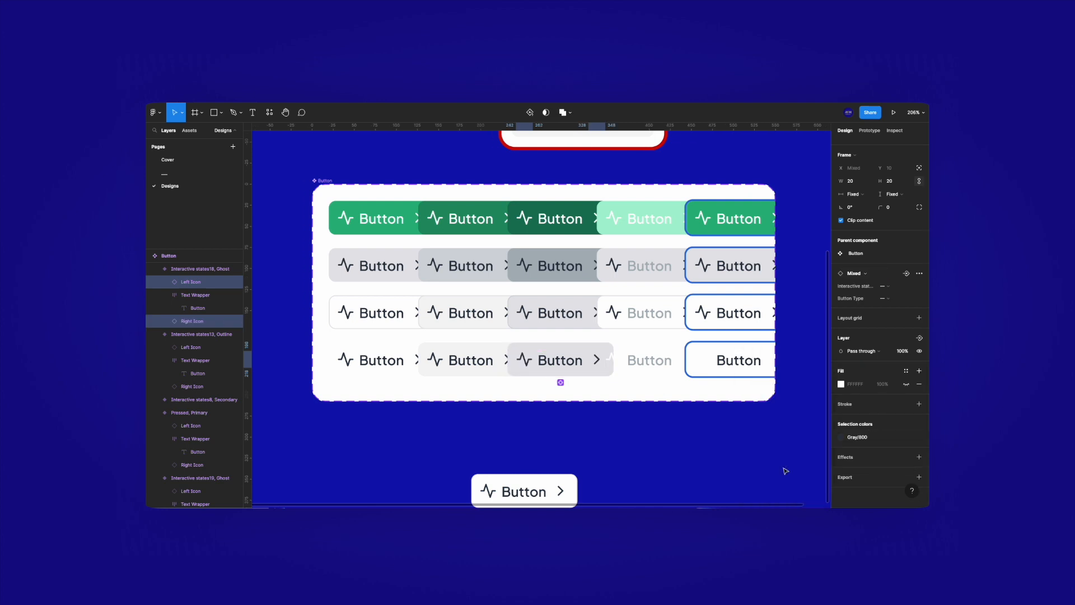
Recolor the left and right icons of the disabled and focus ghost buttons to Gray/800
left_click(616, 360)
left_click(614, 360)
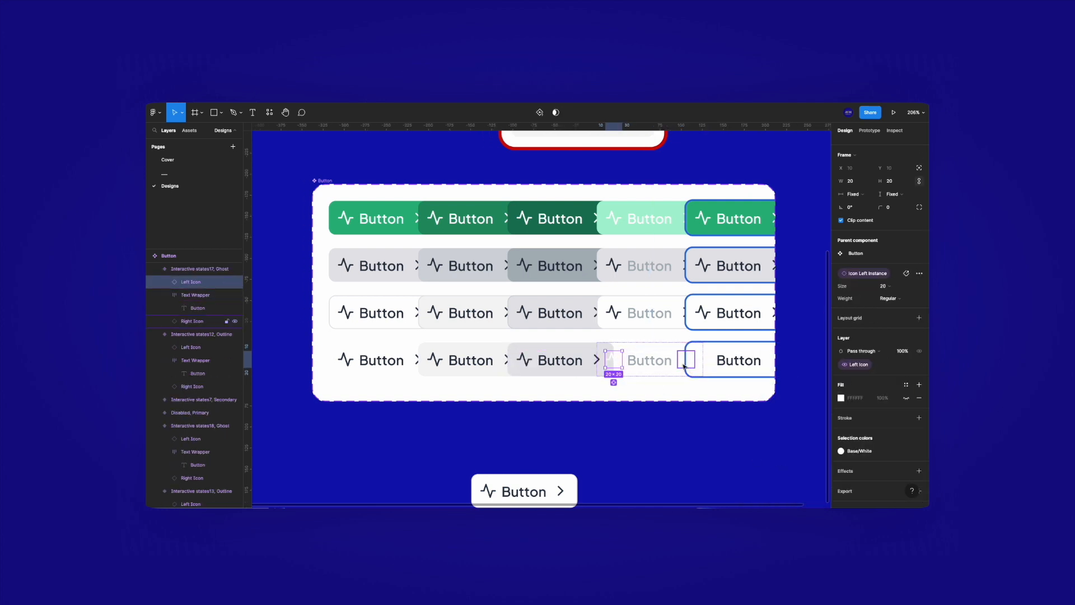
left_click(689, 367, "shift")
left_click(841, 437)
key("Escape")
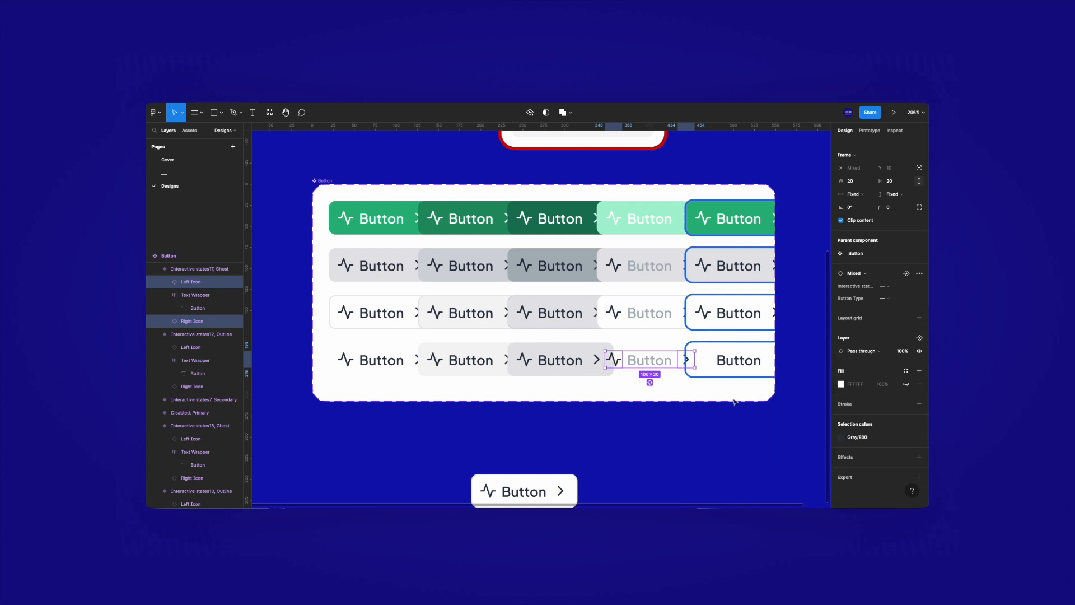
left_click(701, 360)
left_click(777, 366, "shift")
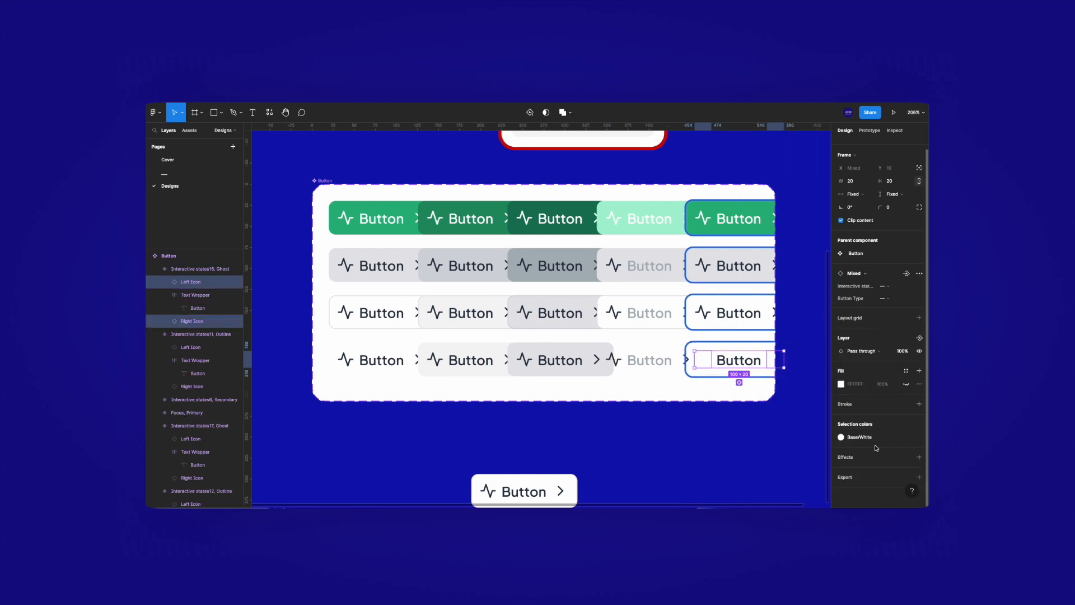
left_click(841, 436)
key("Escape")
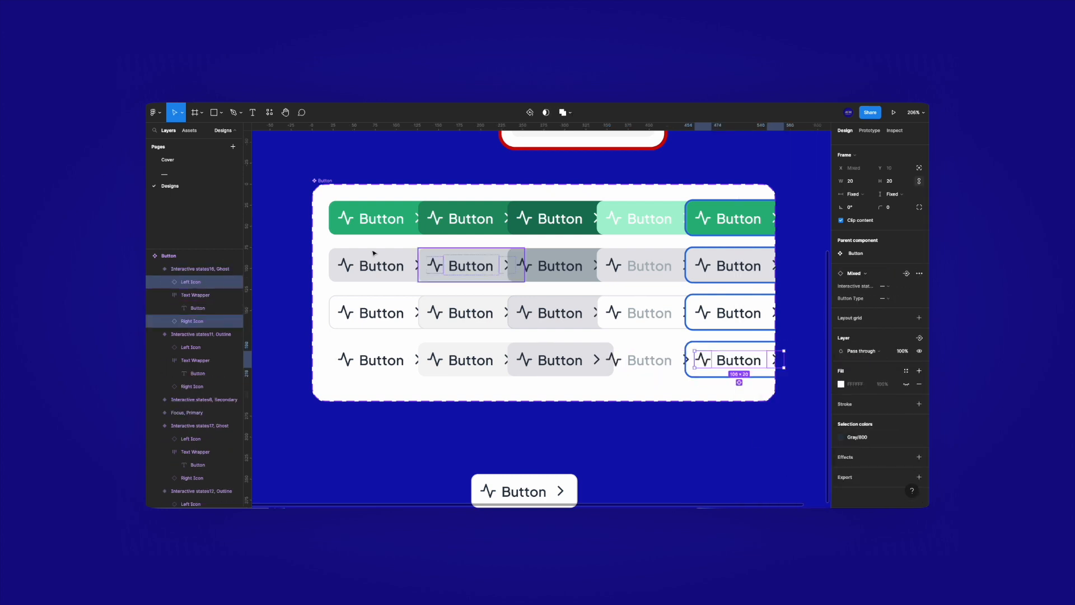
Set the default value of the component set's Right Icon boolean property to False
left_click(324, 180)
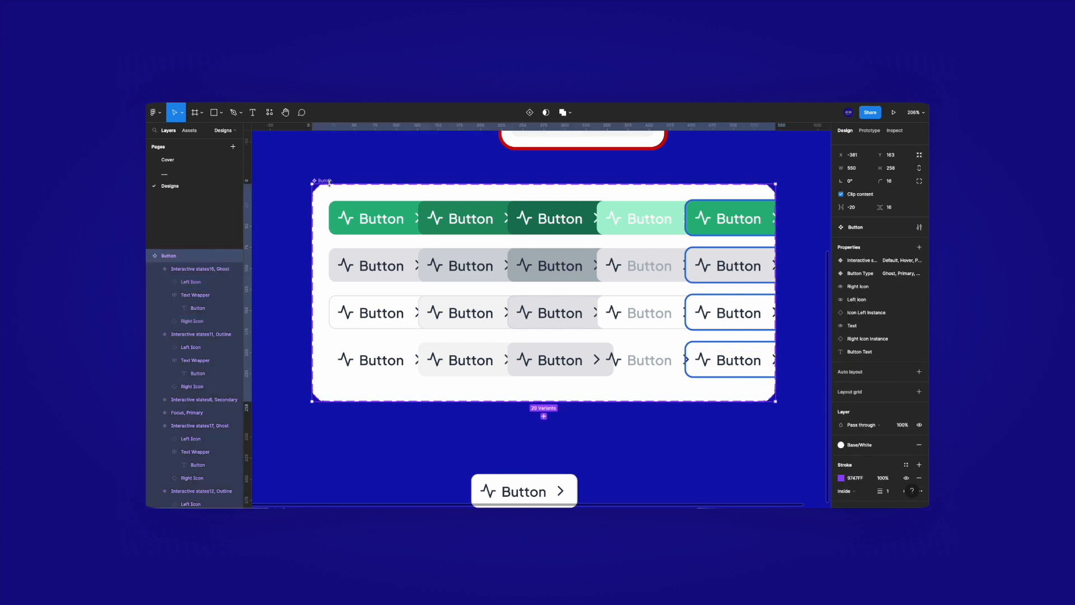
left_click(906, 286)
left_click(795, 325)
left_click(792, 335)
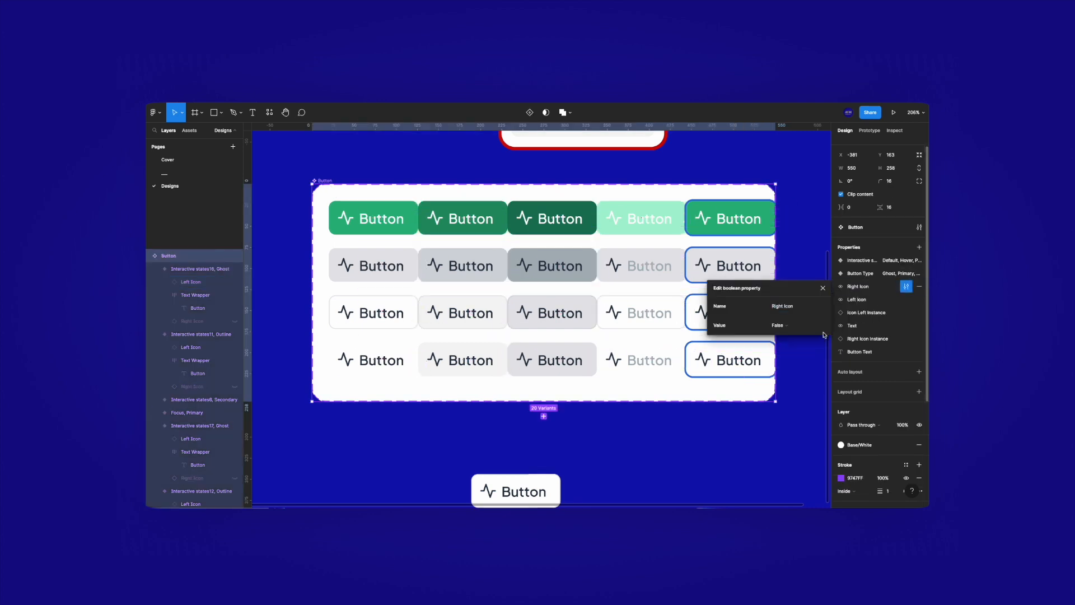
Set the default value of the component set's Left Icon boolean property to False
left_click(906, 299)
left_click(778, 338)
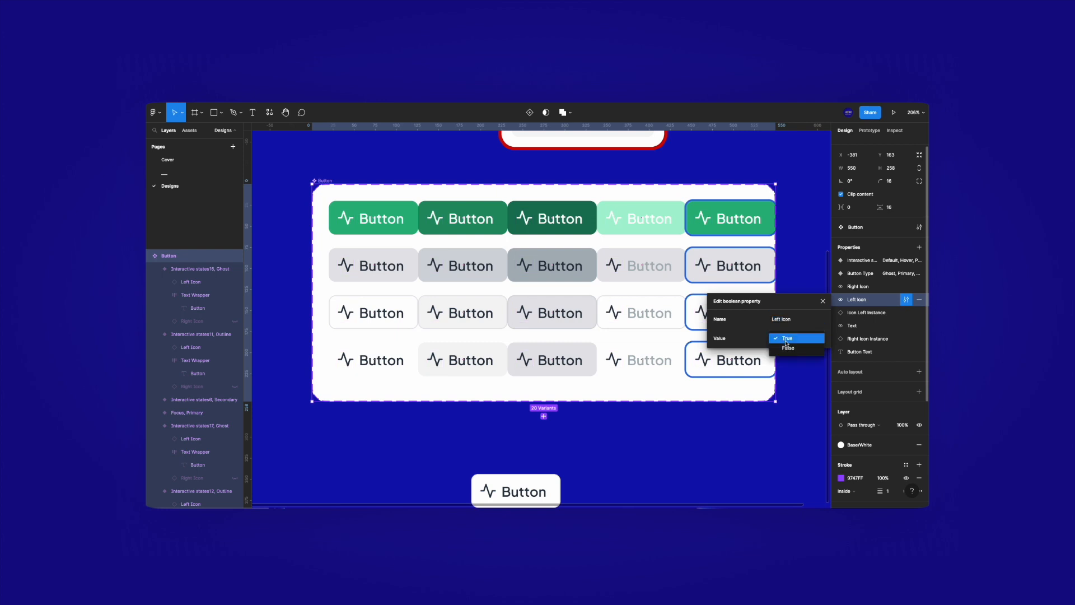
left_click(784, 351)
left_click(734, 431)
Test the Right Icon property of the button instance below the component set by switching it on and off
left_click_drag(734, 431, 734, 333)
scroll(734, 332, "down", 2)
left_click(492, 364)
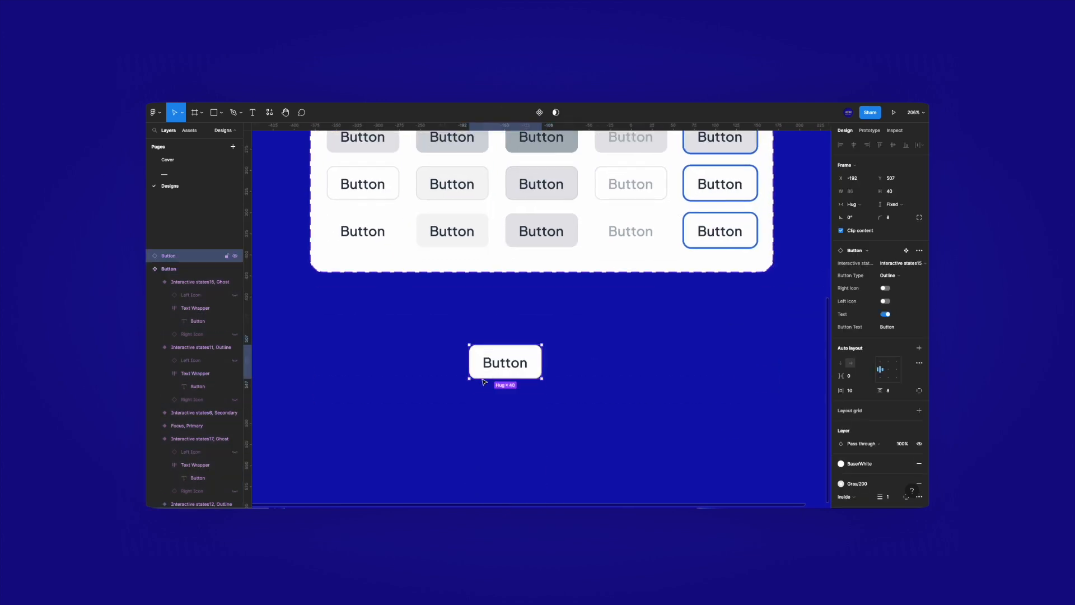
left_click(885, 287)
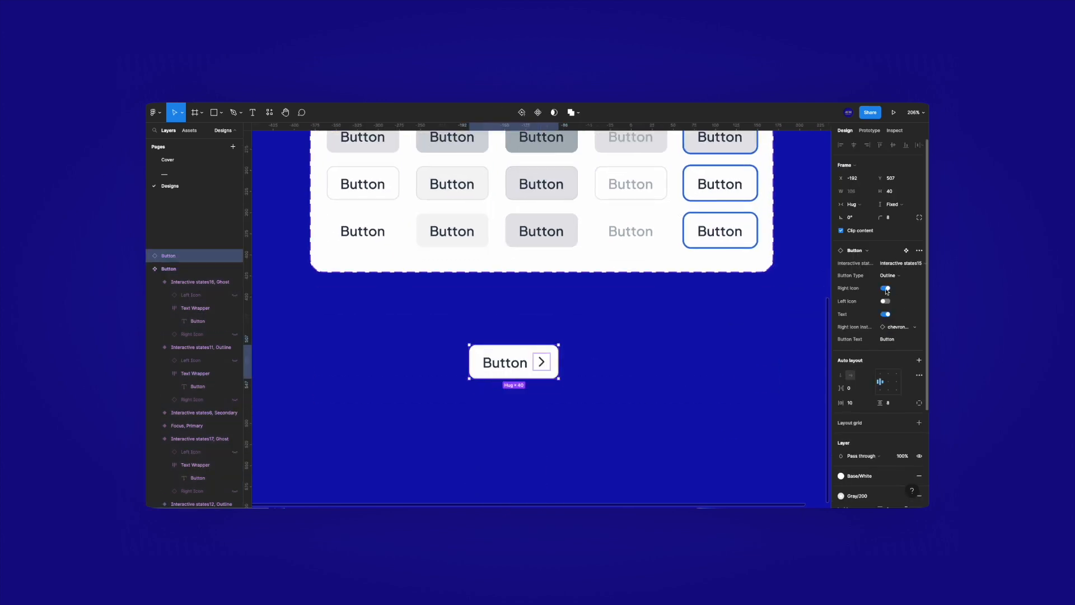
left_click(885, 288)
left_click(885, 288)
left_click(885, 289)
Turn on the left icon of the outline button instance and swap it for the anchor icon
left_click(885, 301)
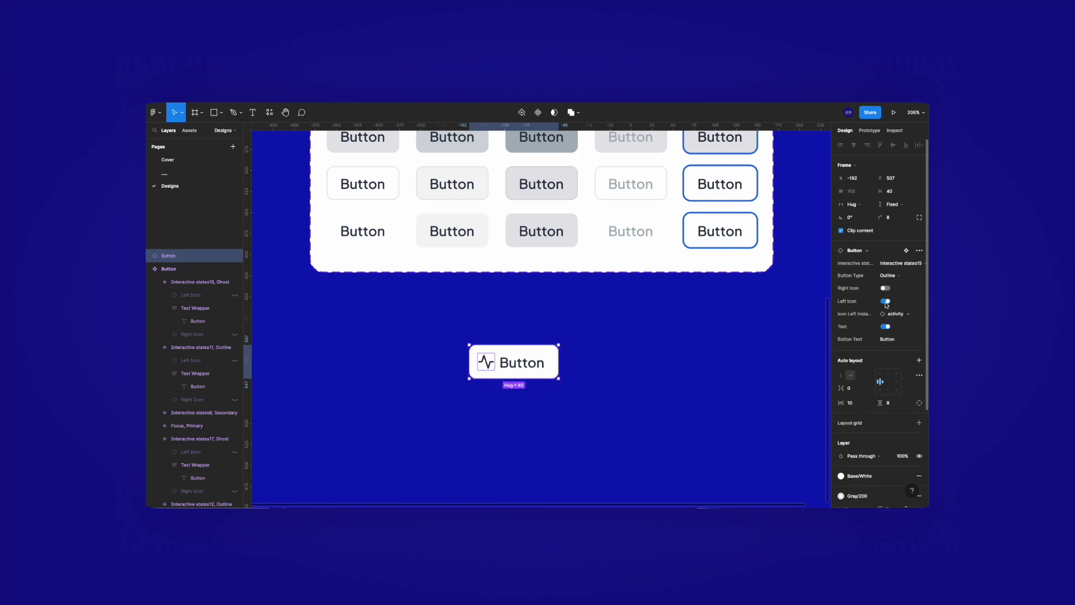
left_click(896, 313)
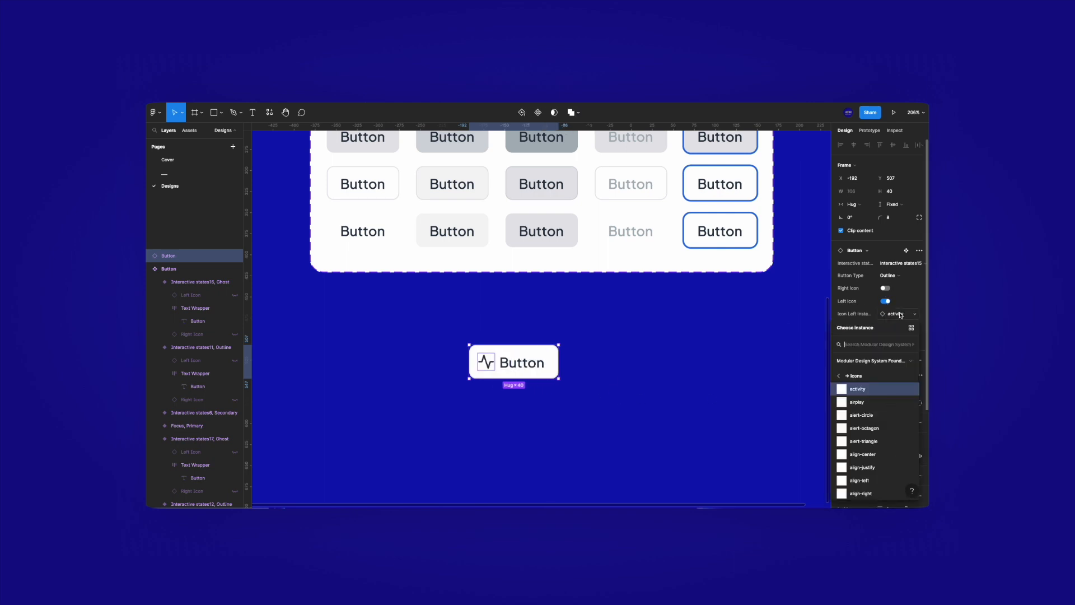
left_click(881, 453)
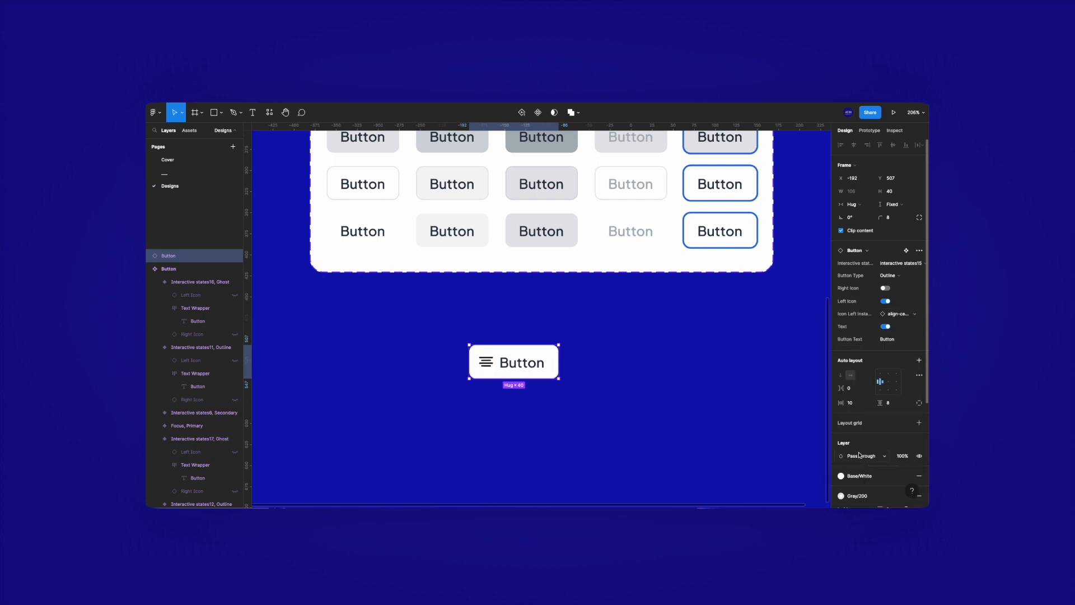
left_click(897, 315)
left_click(850, 456)
Set the button instance's Button Text to "Anchor"
left_click(899, 338)
type("Anchor")
key("Return")
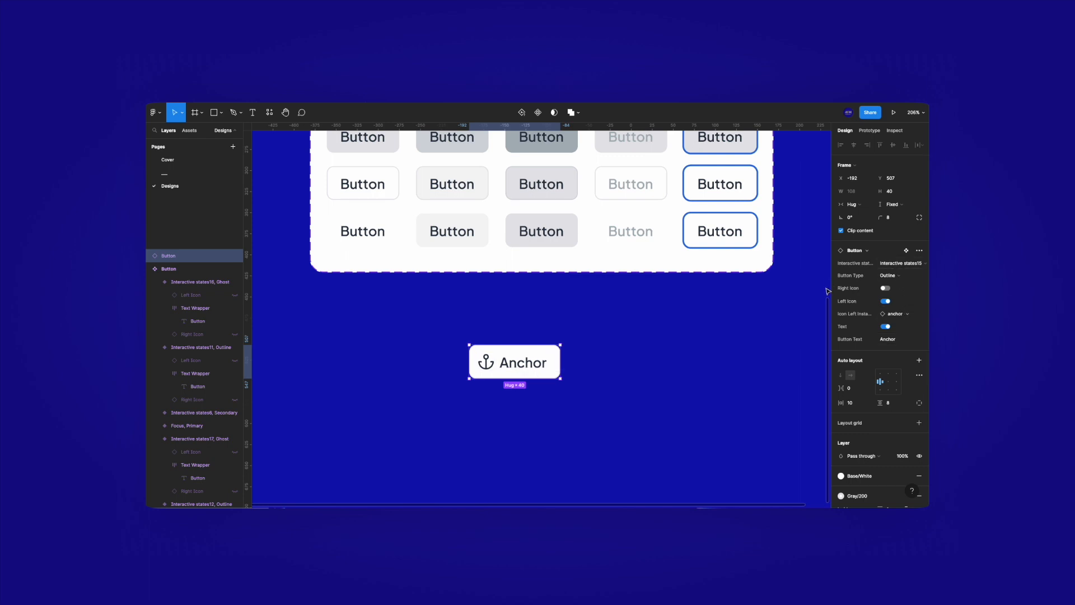
Switch the Anchor button instance to another interactive state and move it to about X -173, Y 492
left_click(899, 269)
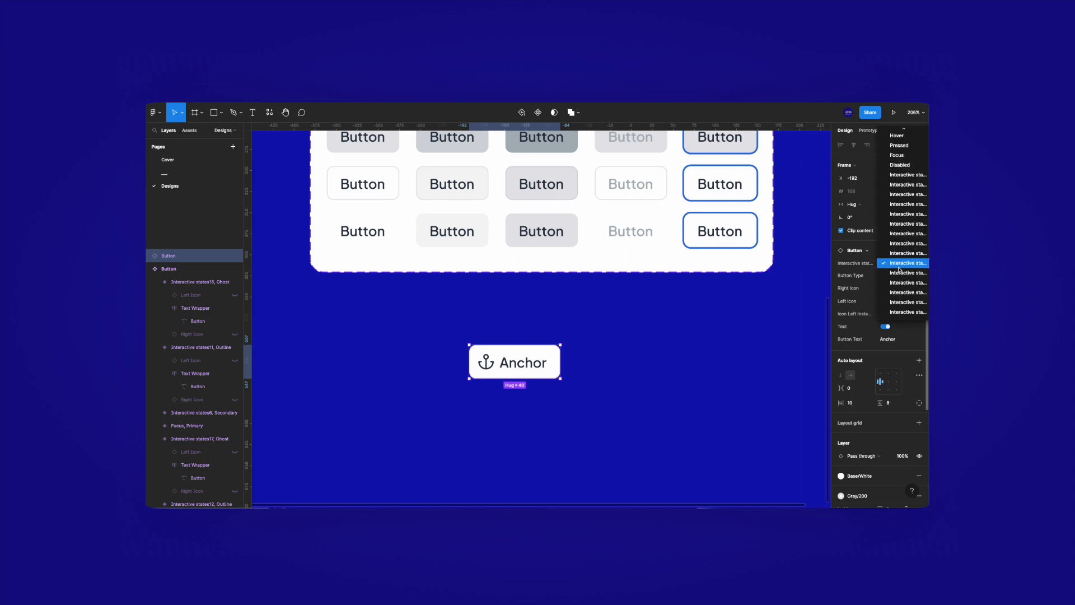
left_click(899, 272)
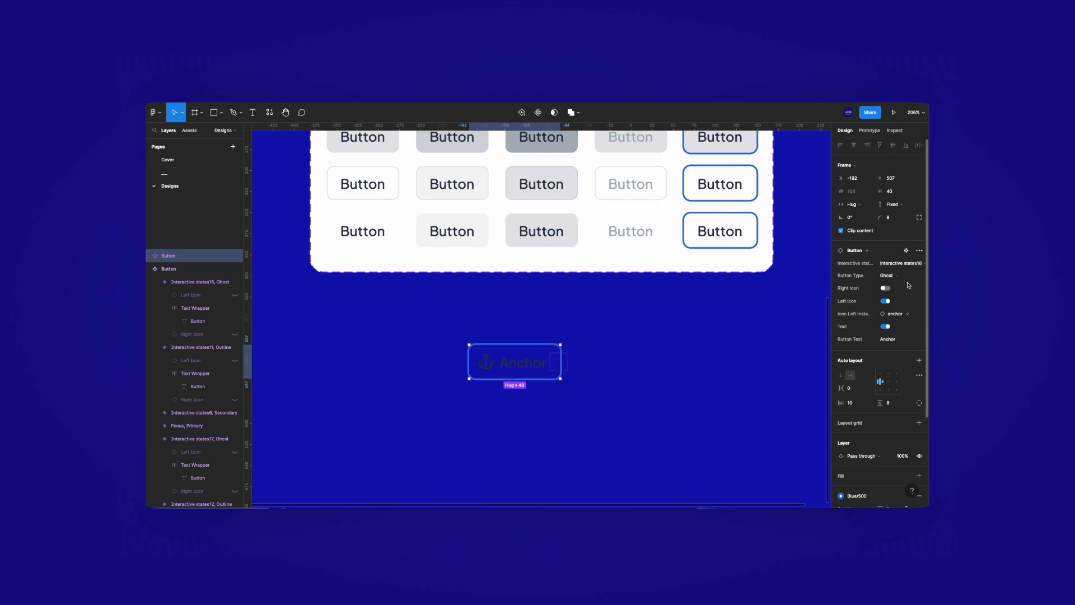
left_click(775, 294)
left_click_drag(538, 374, 554, 361)
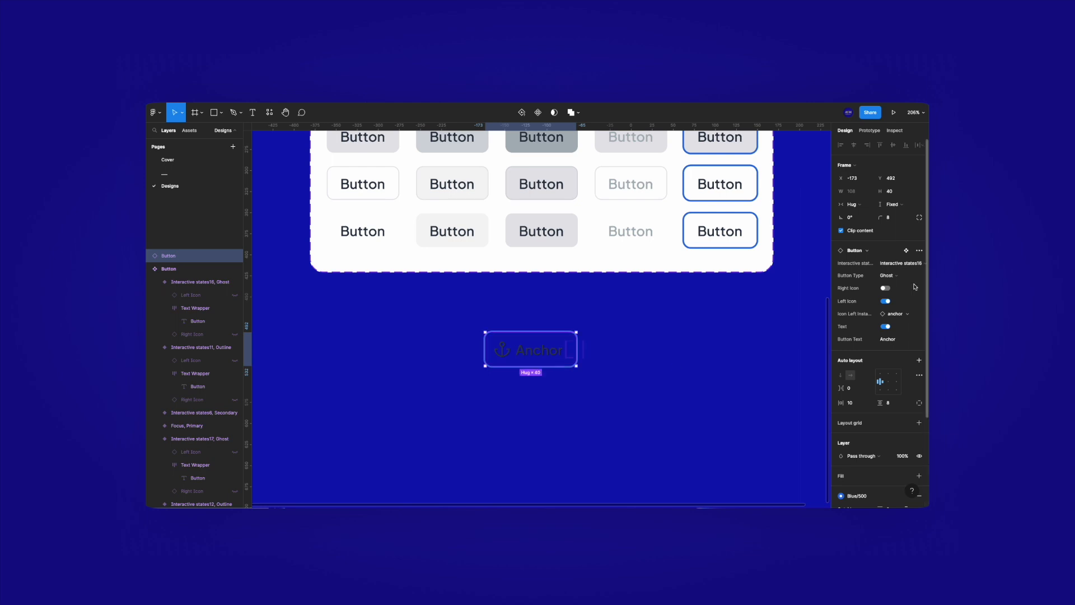
Test the Anchor instance's Button Type with Primary, Secondary and Outline, ending on Primary
left_click(887, 275)
left_click(899, 285)
left_click(899, 275)
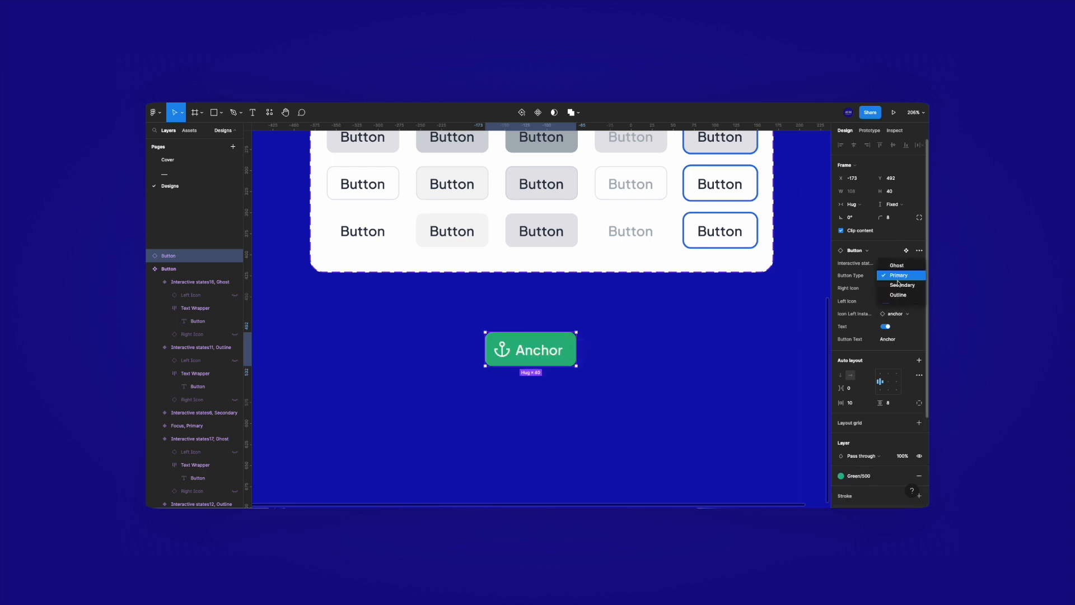
left_click(901, 285)
left_click(899, 275)
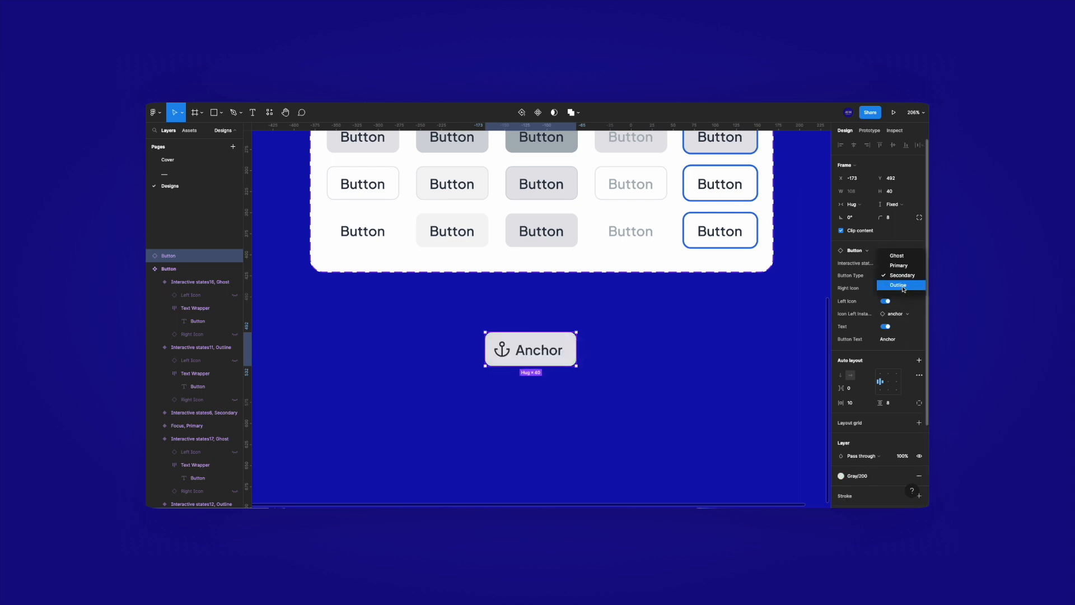
left_click(903, 287)
left_click(900, 275)
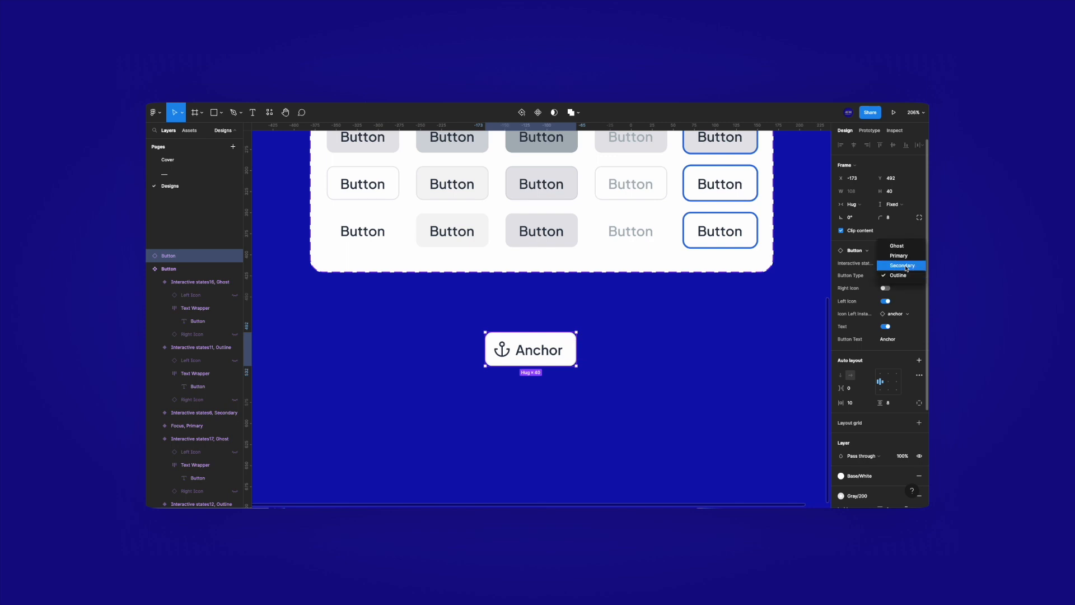
left_click(907, 267)
left_click(905, 274)
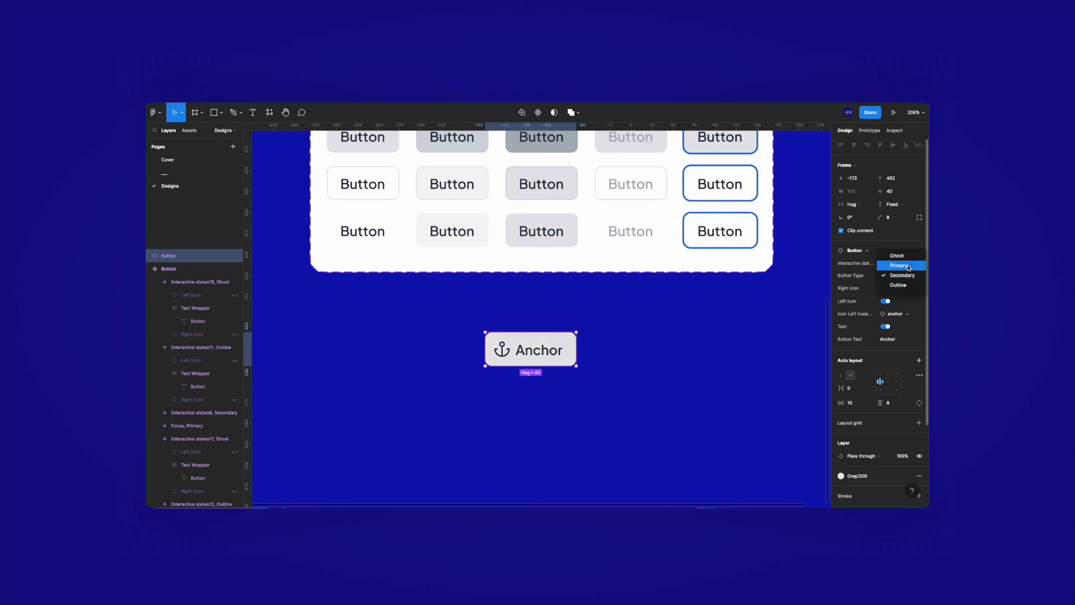
left_click(908, 266)
left_click(679, 339)
Set the interactive state of all four variants in the component set's first column to Default
scroll(635, 412, "up", 3)
scroll(641, 413, "down", 2)
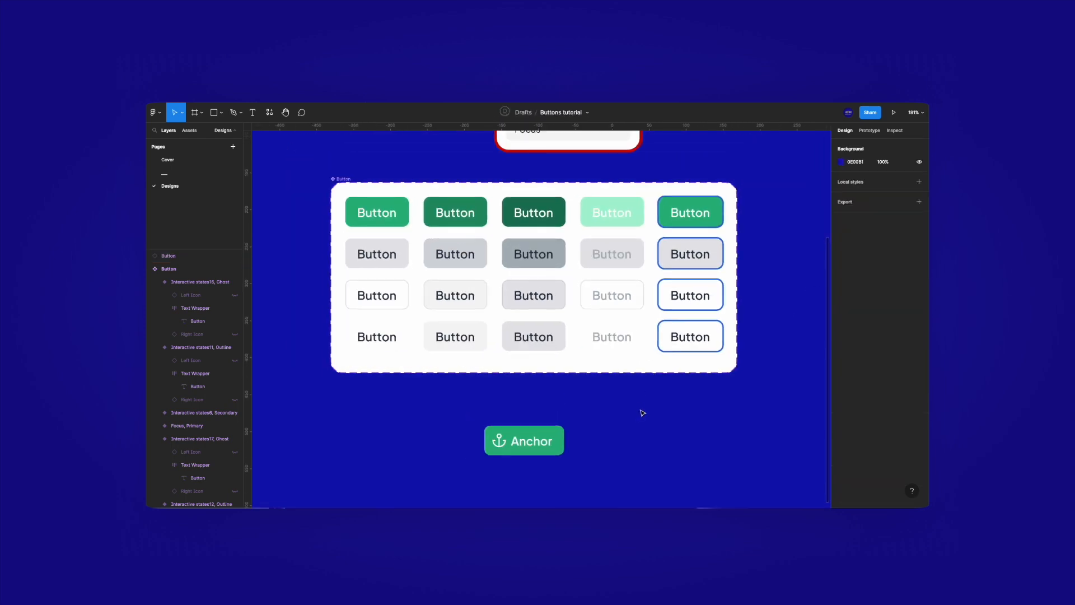
left_click(389, 253)
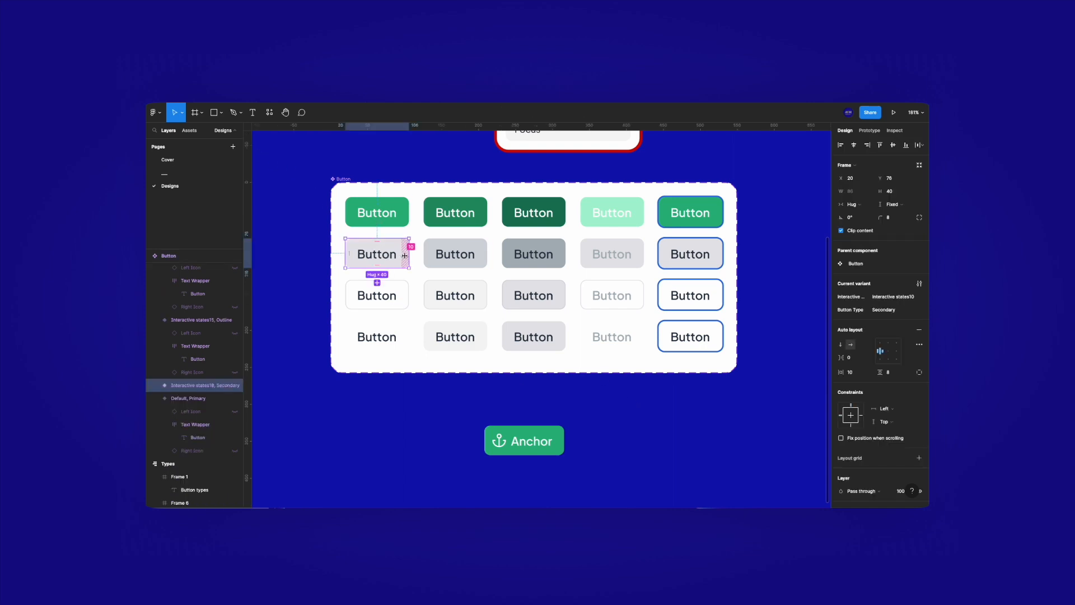
left_click(380, 401)
left_click_drag(391, 356, 392, 207)
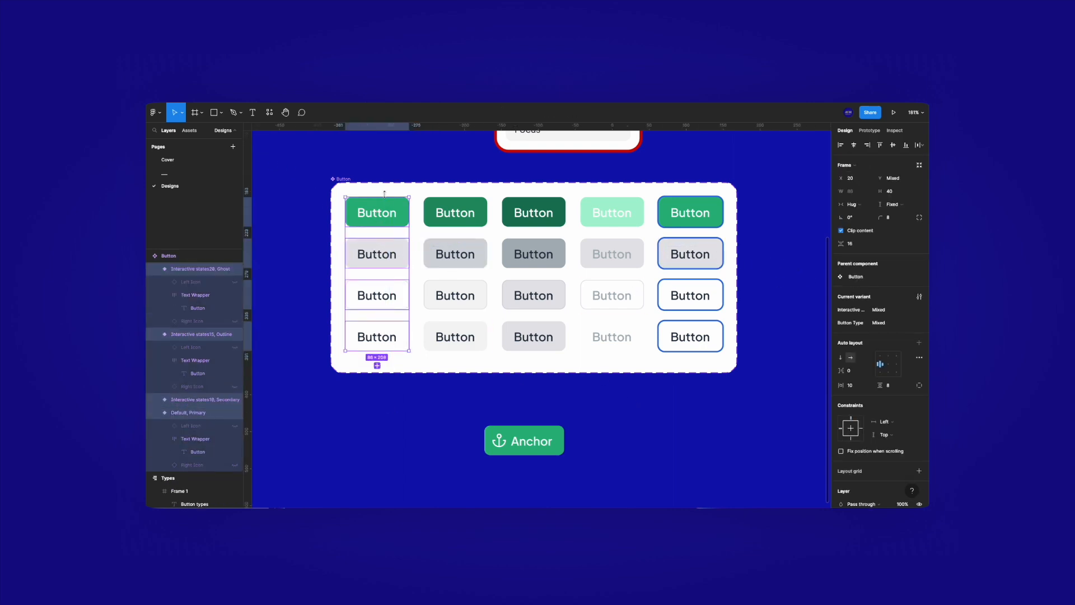
left_click(914, 311)
left_click(897, 328)
Set the interactive state of the four variants in the second column to Hover
left_click_drag(456, 160, 457, 358)
left_click(912, 311)
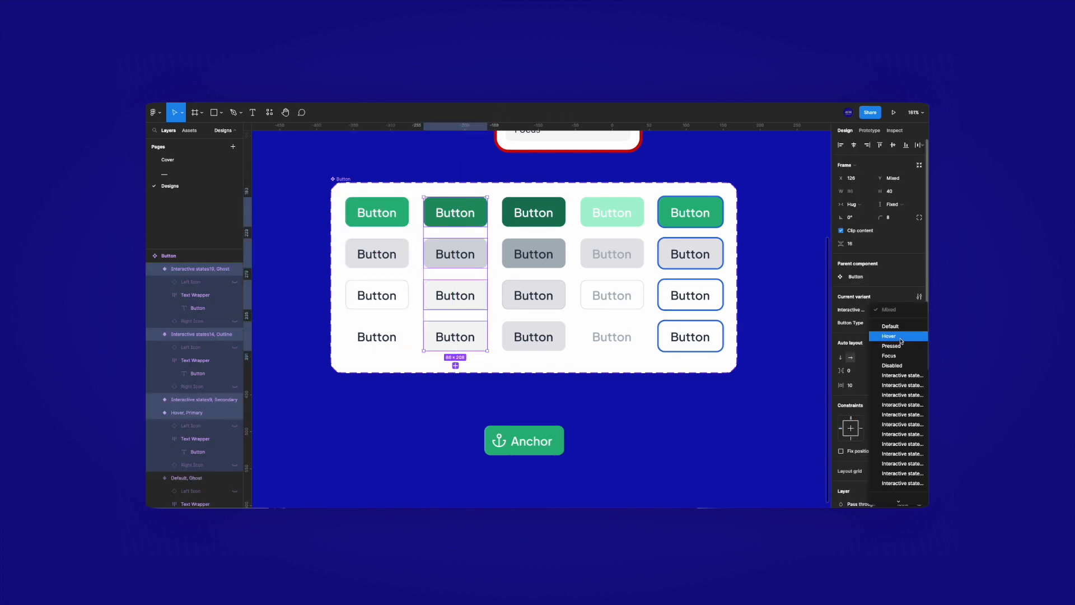
left_click(901, 338)
Set the interactive state of the four variants in the third column to Pressed
left_click_drag(529, 168, 534, 361)
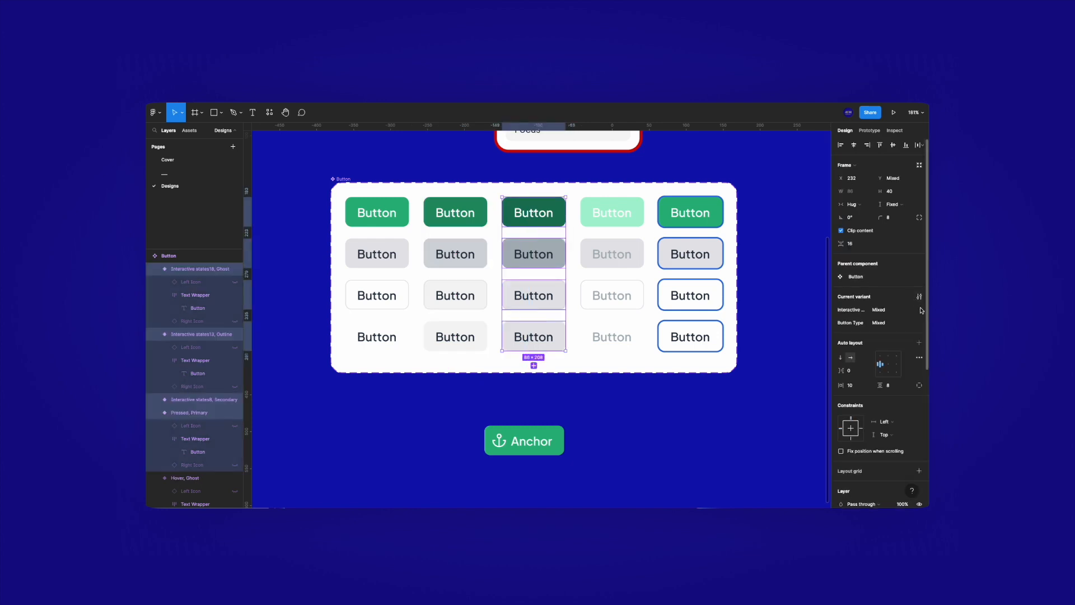
left_click(915, 311)
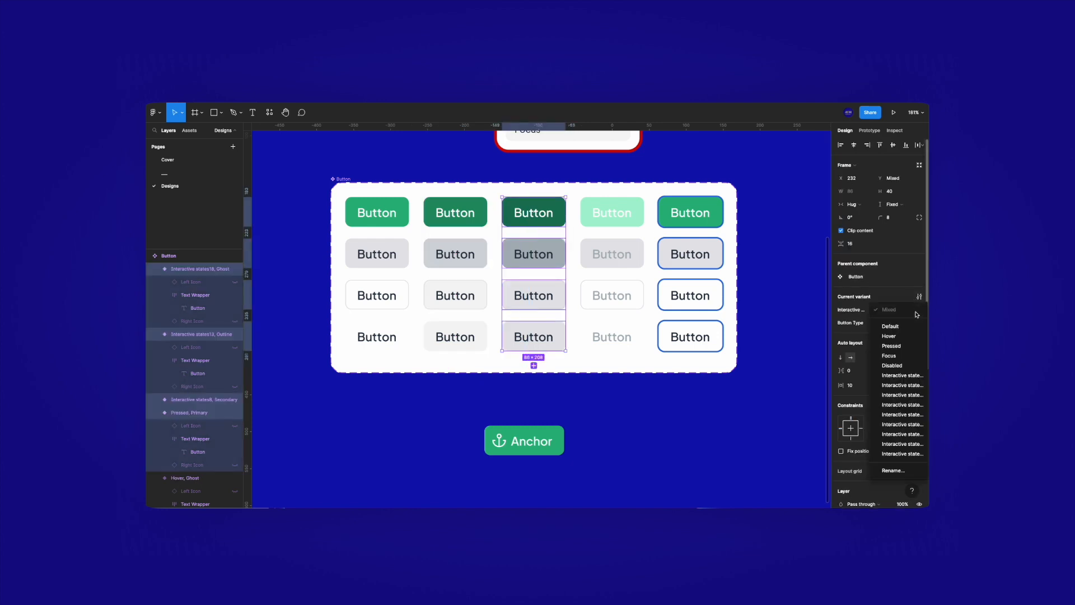
left_click(900, 346)
Set the interactive state of the four faded variants in the fourth column to Disabled
left_click_drag(611, 168, 615, 377)
left_click(915, 312)
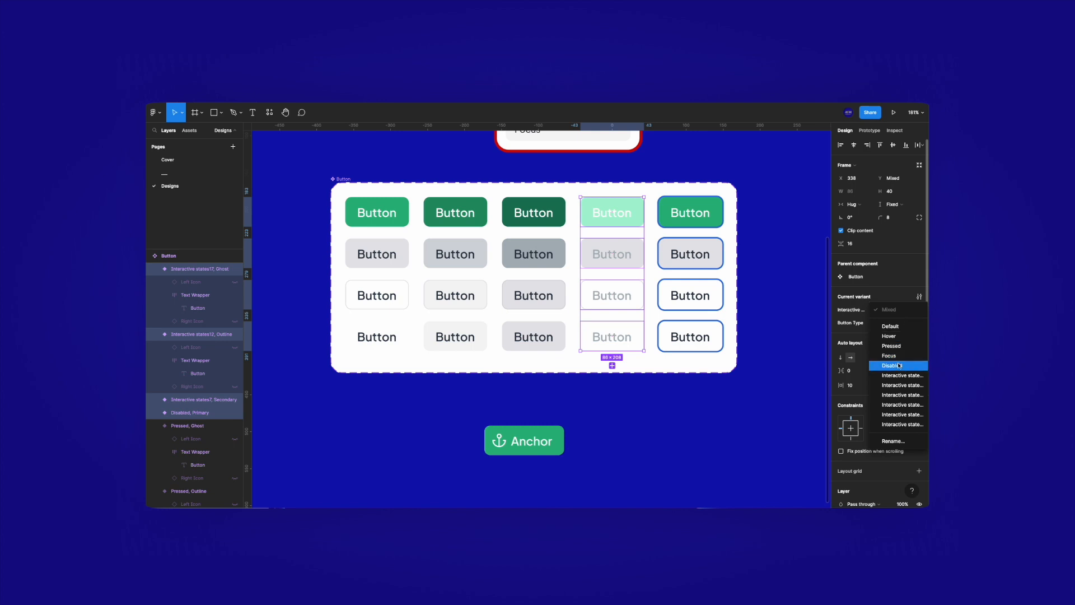
left_click(900, 356)
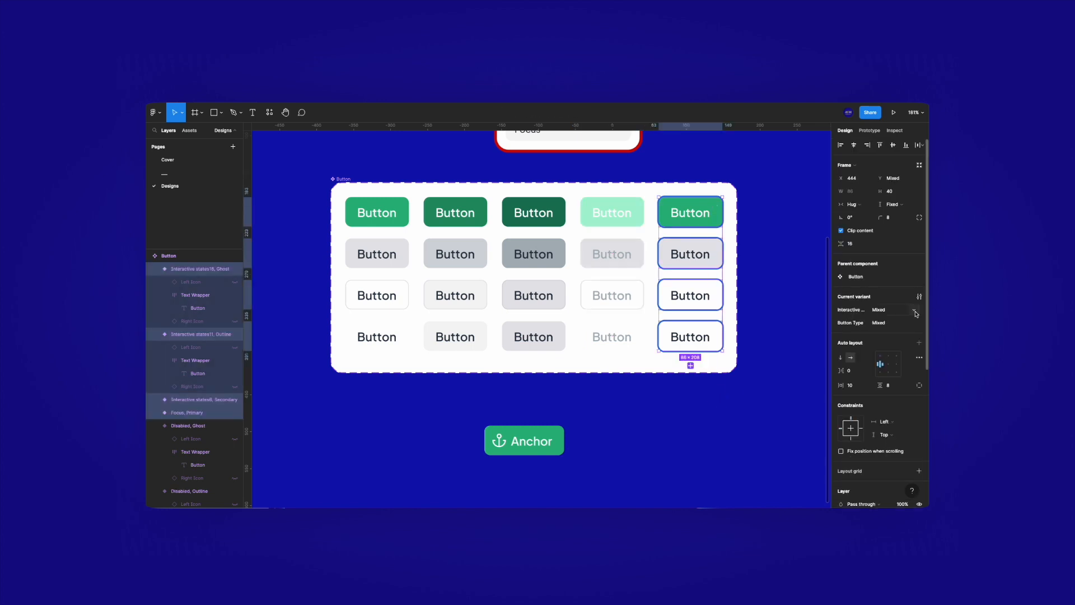
Set the interactive state of the four blue-outlined variants in the last column to Focus
left_click(914, 311)
left_click(901, 356)
left_click_drag(287, 236, 386, 296)
left_click_drag(302, 330, 703, 354)
left_click(653, 404)
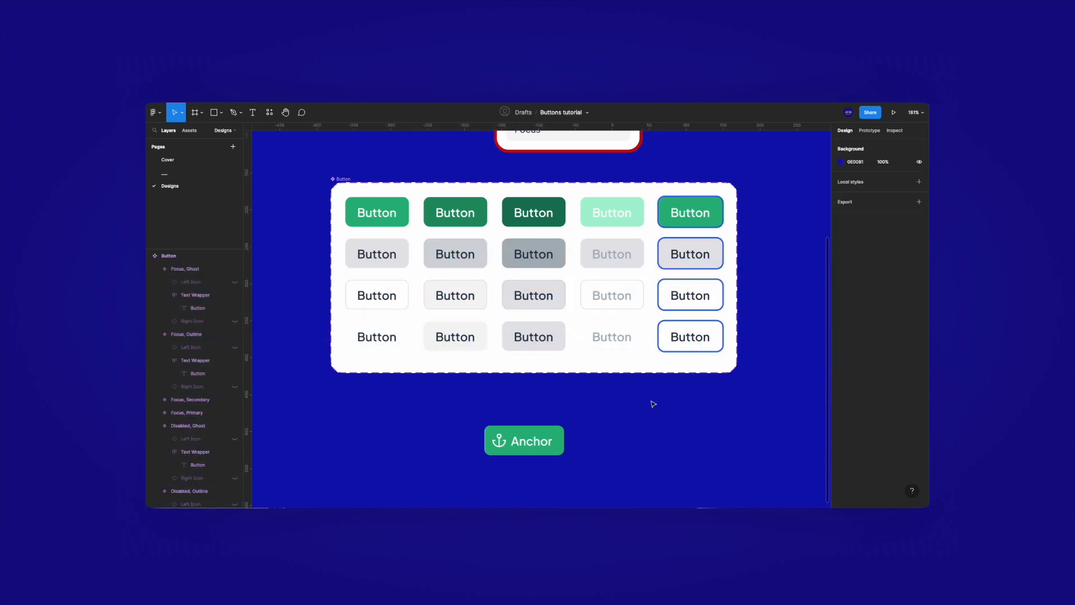
Check the component set's properties and test the Anchor instance's interactive state by switching between Default and Hover, ending on Default
left_click(342, 177)
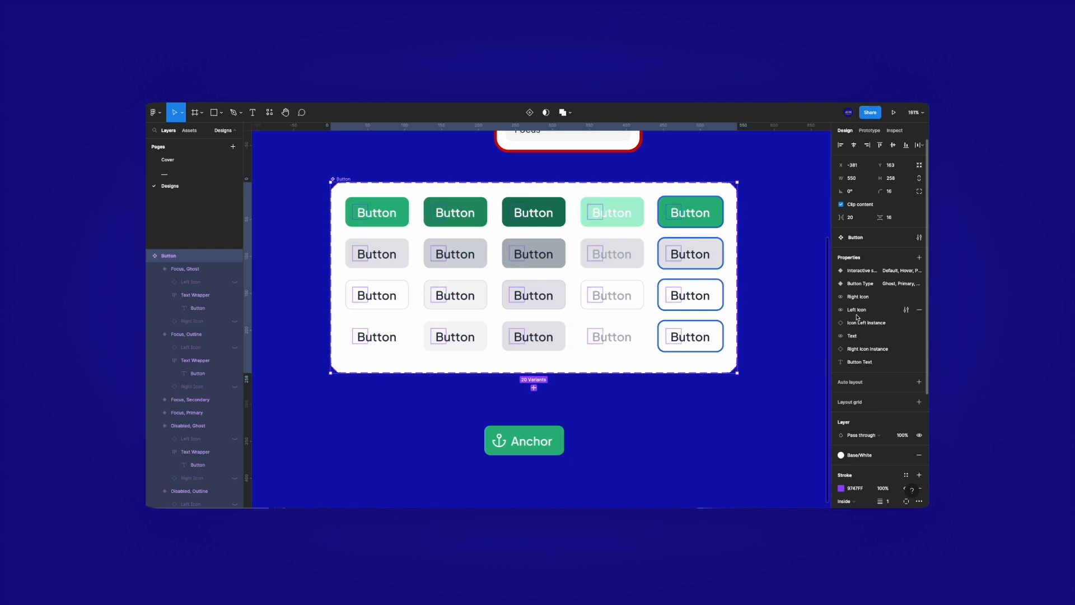
left_click(557, 440)
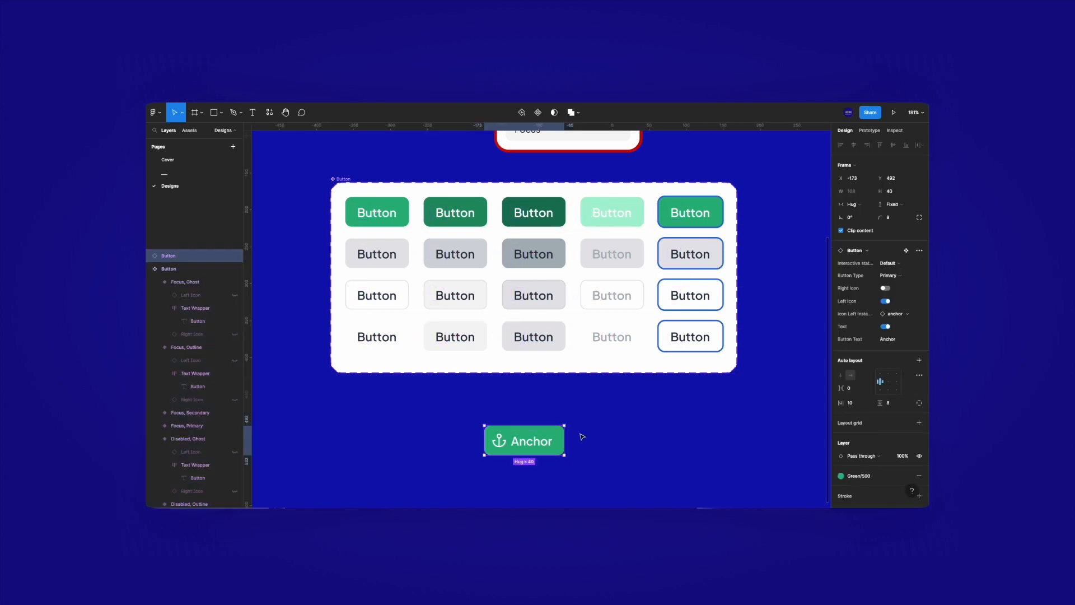
left_click_drag(689, 425, 708, 370)
scroll(576, 365, "up", 4)
left_click_drag(532, 352, 543, 331)
left_click(889, 263)
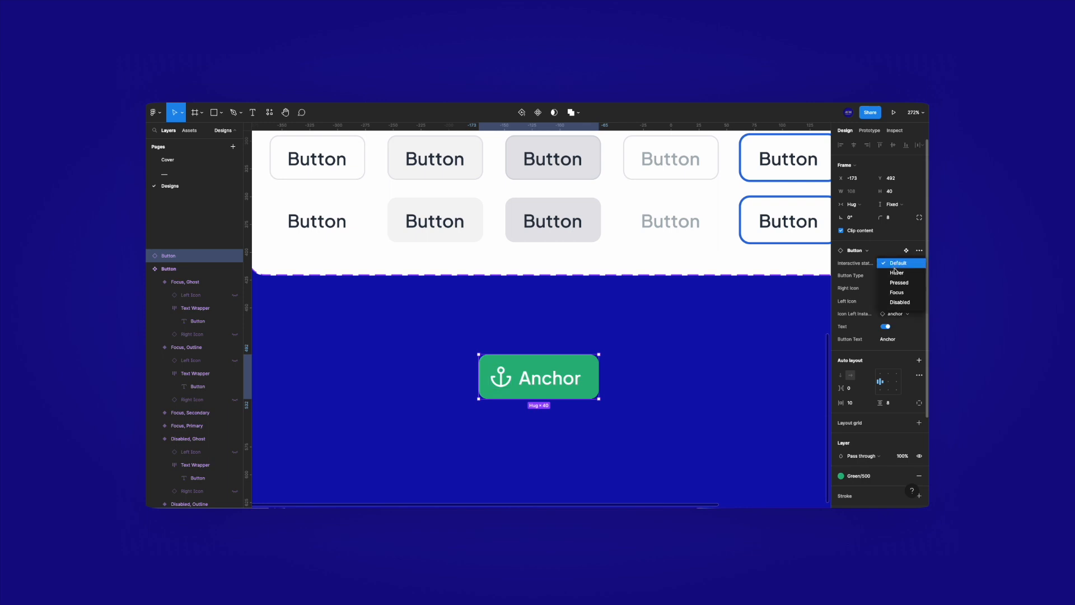
left_click(896, 274)
left_click(895, 263)
left_click(895, 273)
left_click(897, 262)
left_click(897, 242)
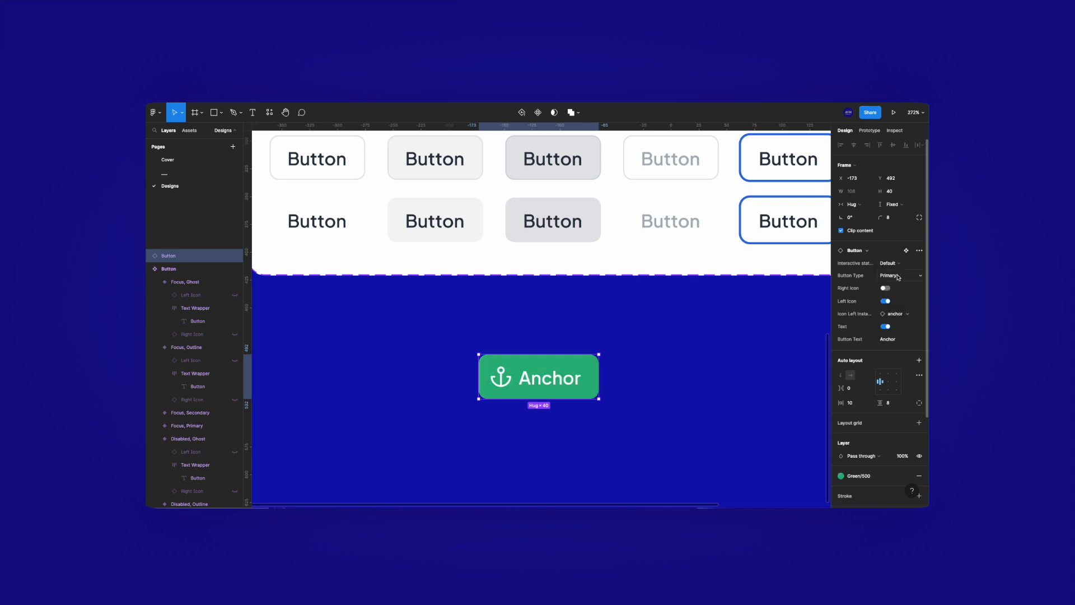